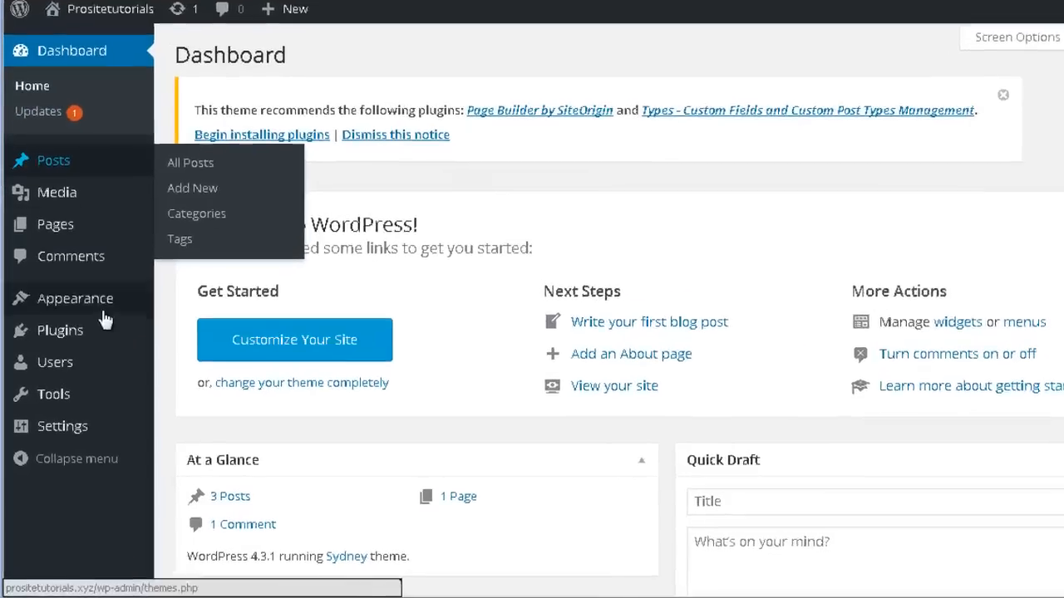
Go to the page for adding new plugins and search the plugin directory for yoast.
mouse_move(91, 370)
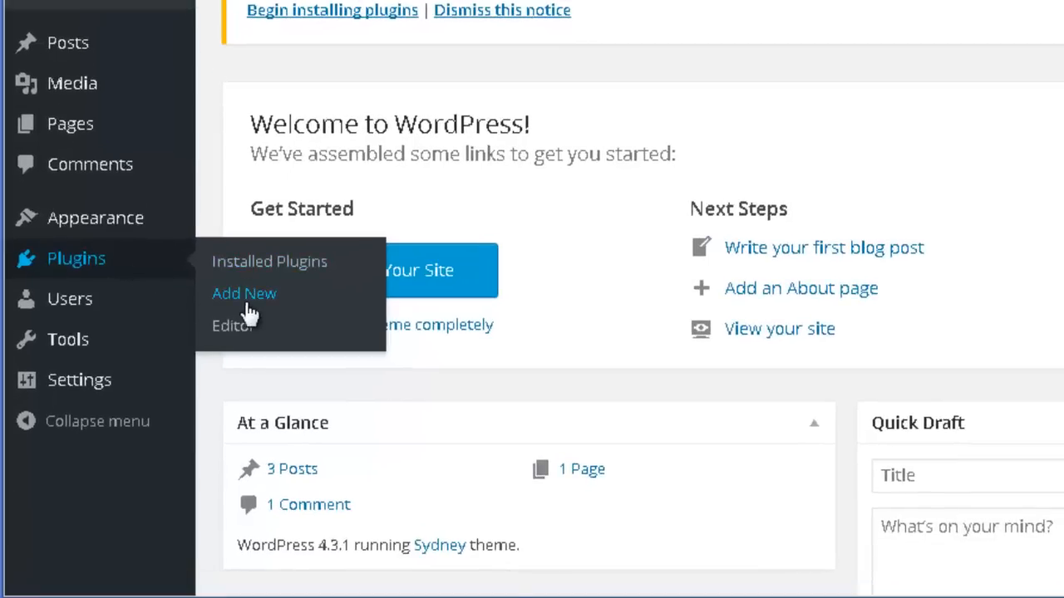
left_click(249, 310)
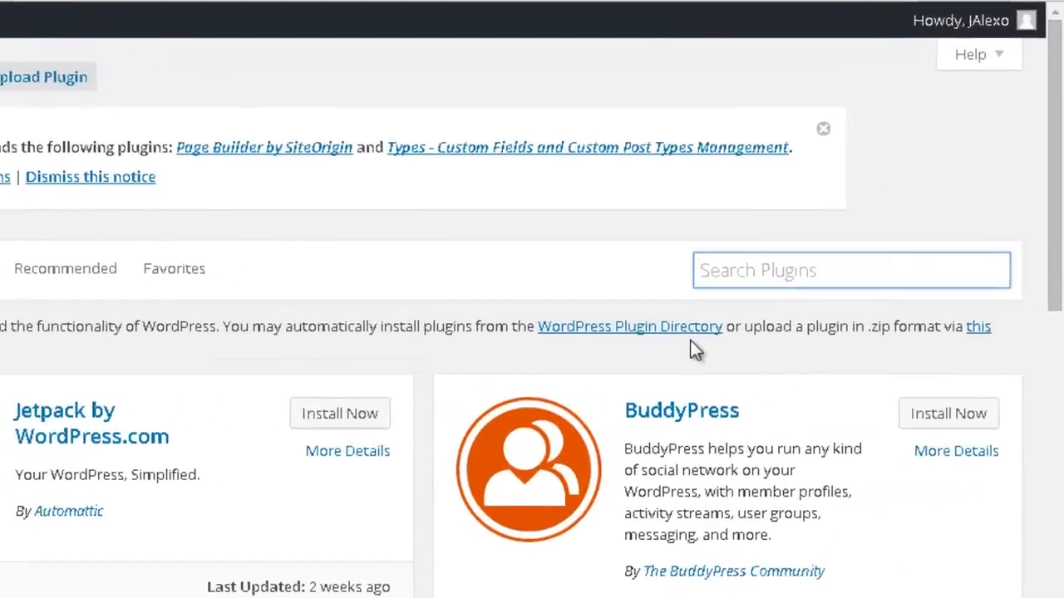
type("yoasst")
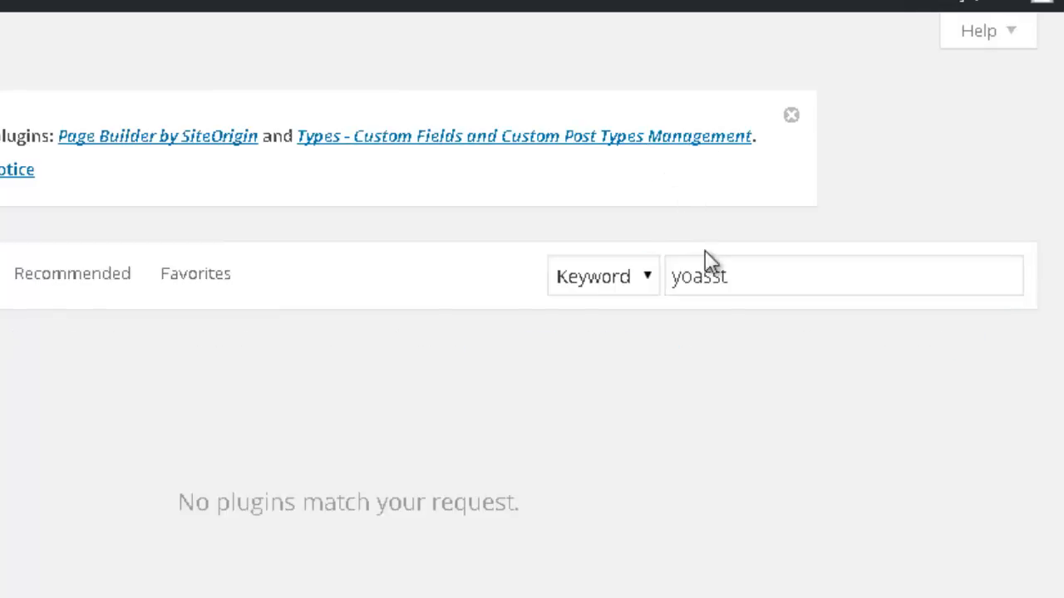
left_click(707, 260)
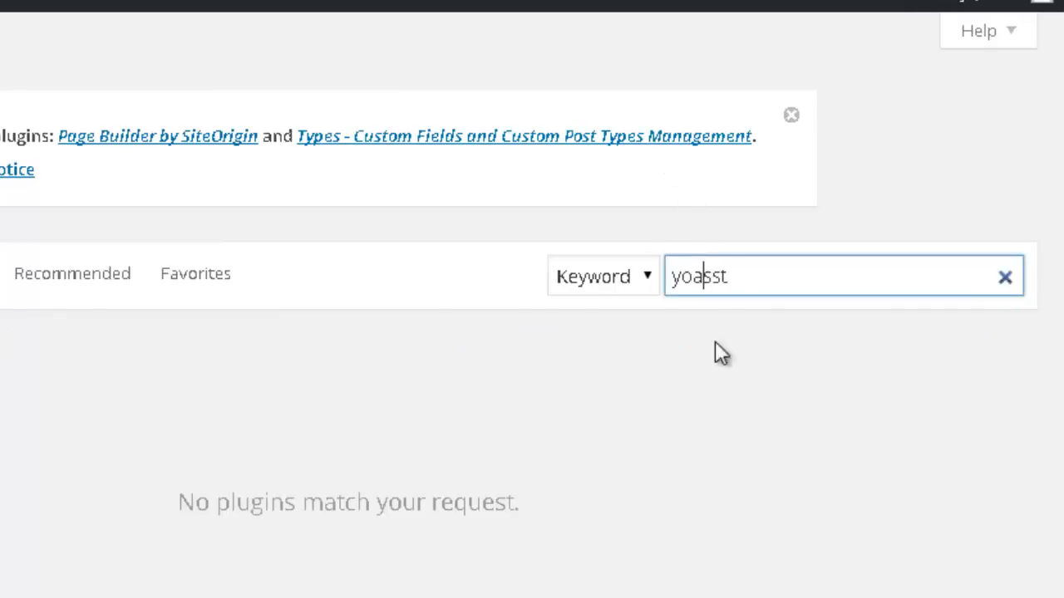
key("Delete")
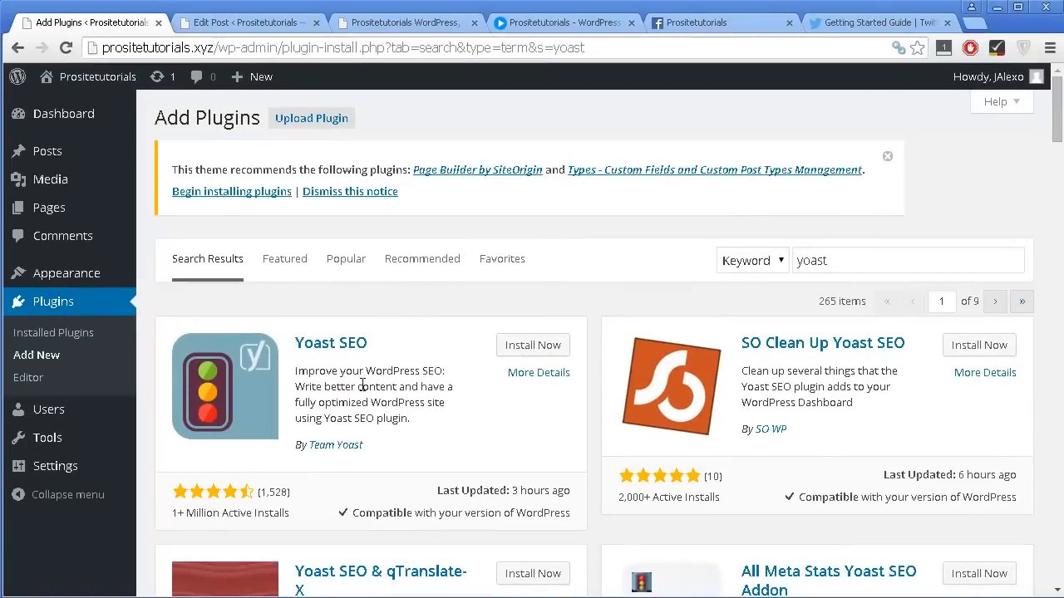
View the Yoast SEO plugin's details and its star rating in the search results.
scroll(413, 366, "down", 1)
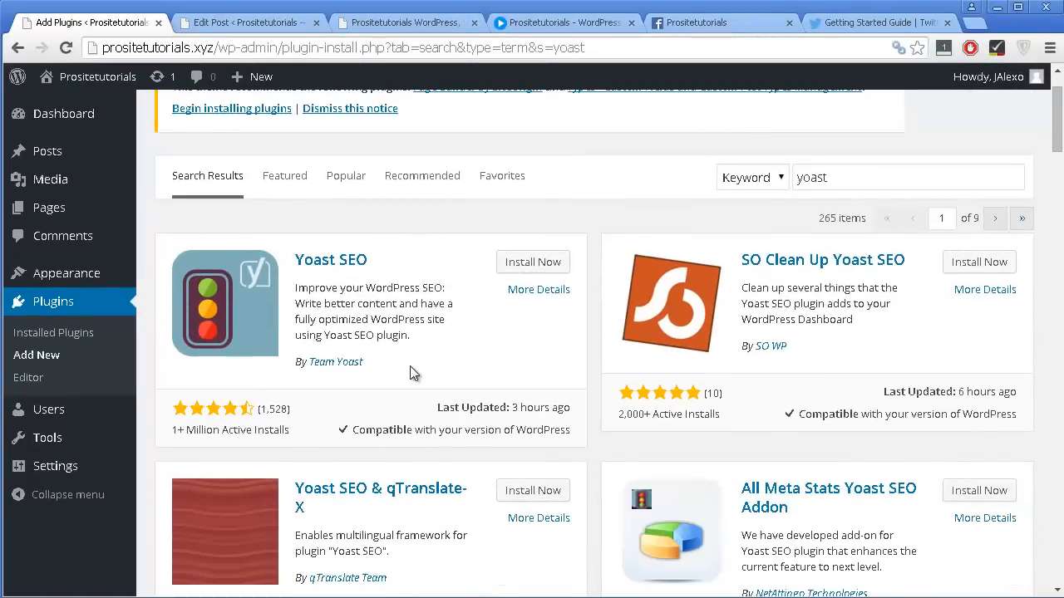
left_click(519, 291)
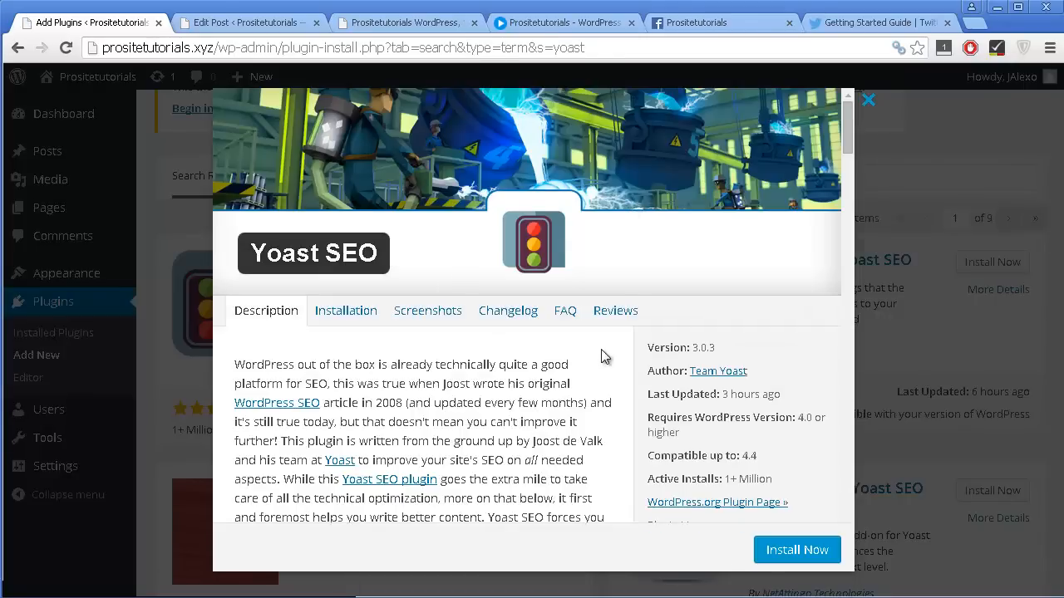
left_click(867, 100)
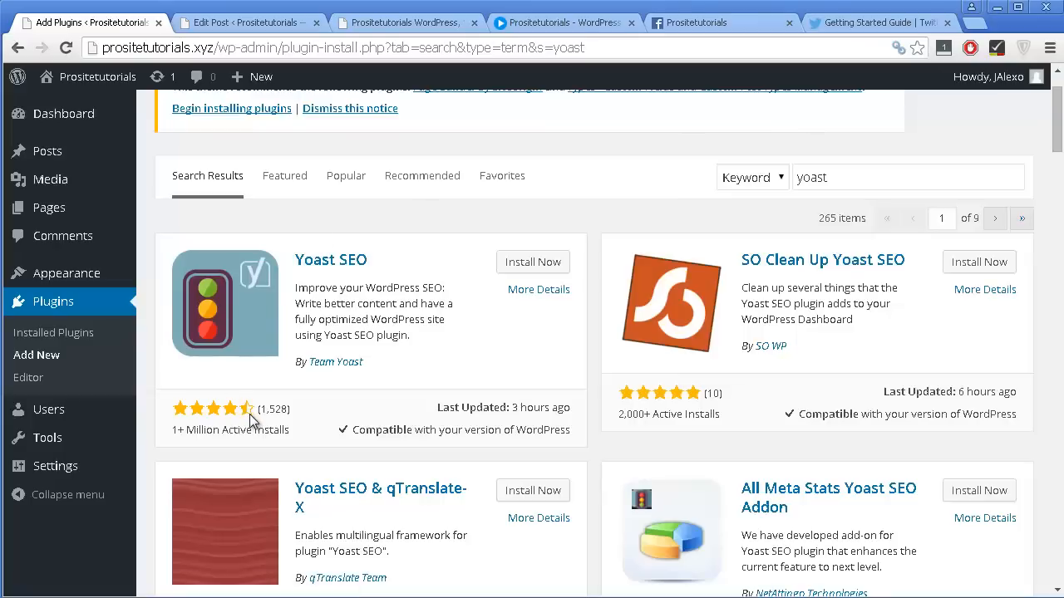
mouse_move(249, 414)
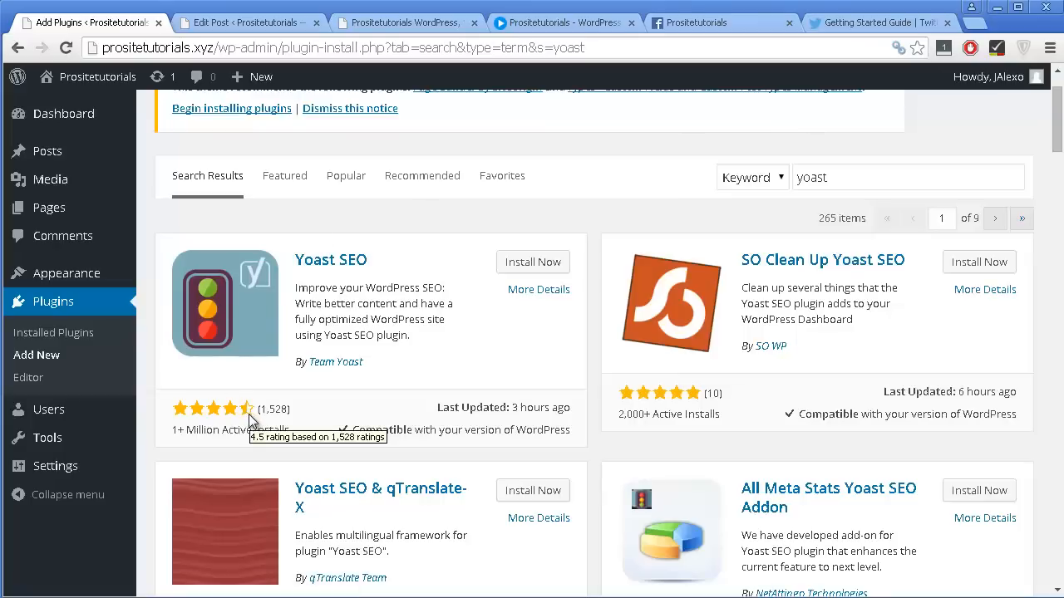
Install the Yoast SEO plugin by Team Yoast and activate it.
scroll(220, 434, "down", 1)
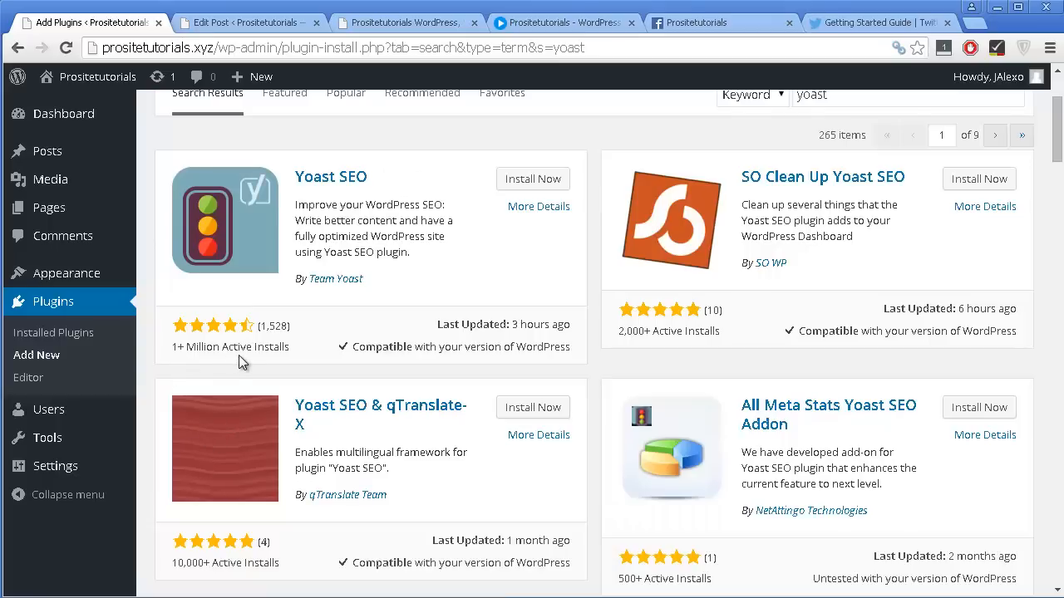
left_click(523, 184)
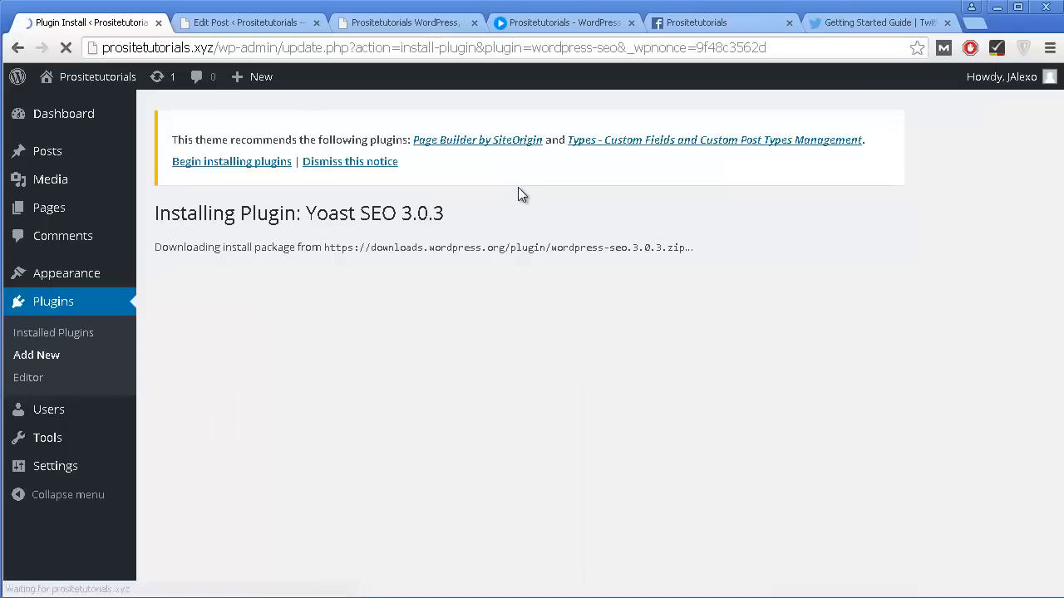
left_click(193, 350)
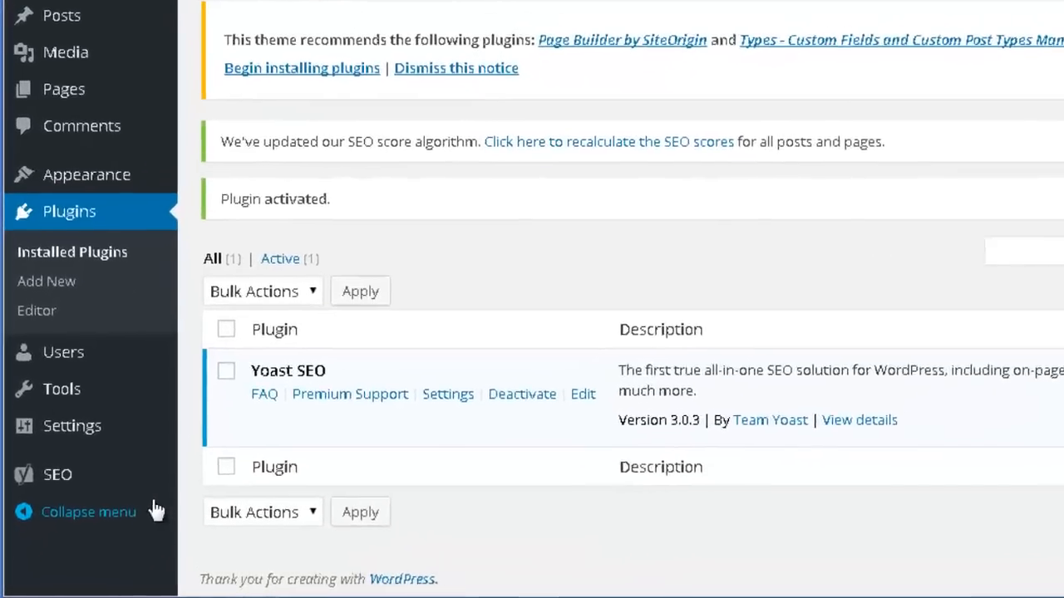
Open the General Settings page of the Yoast SEO plugin.
mouse_move(96, 478)
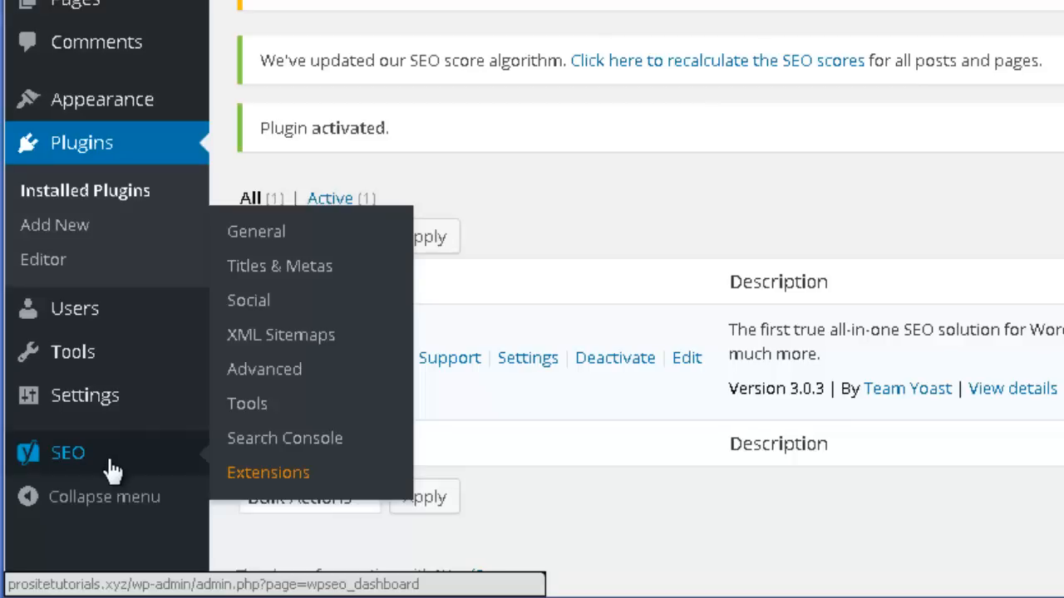
left_click(53, 466)
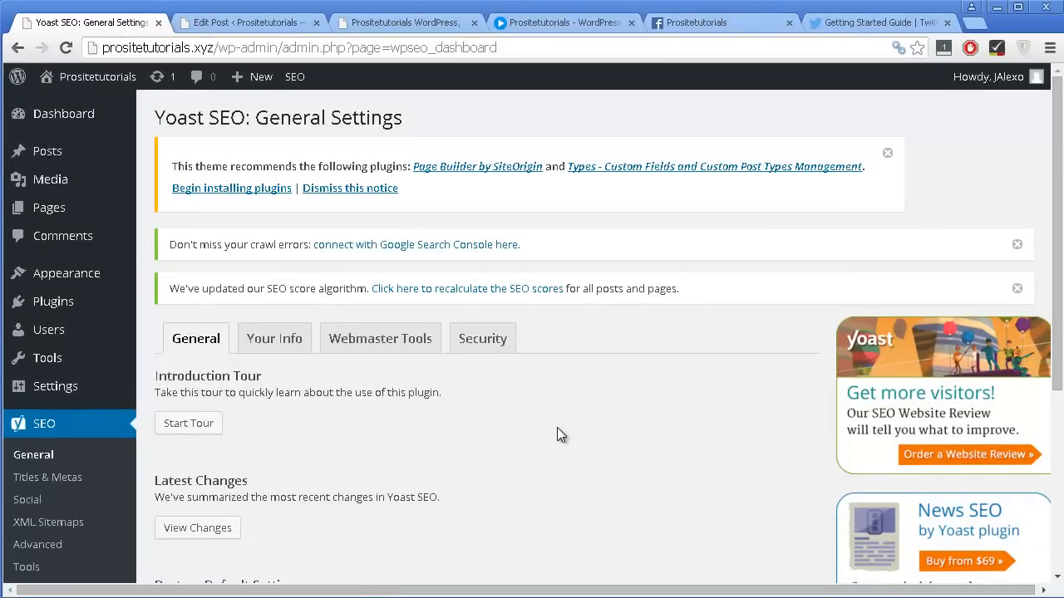
scroll(560, 414, "down", 1)
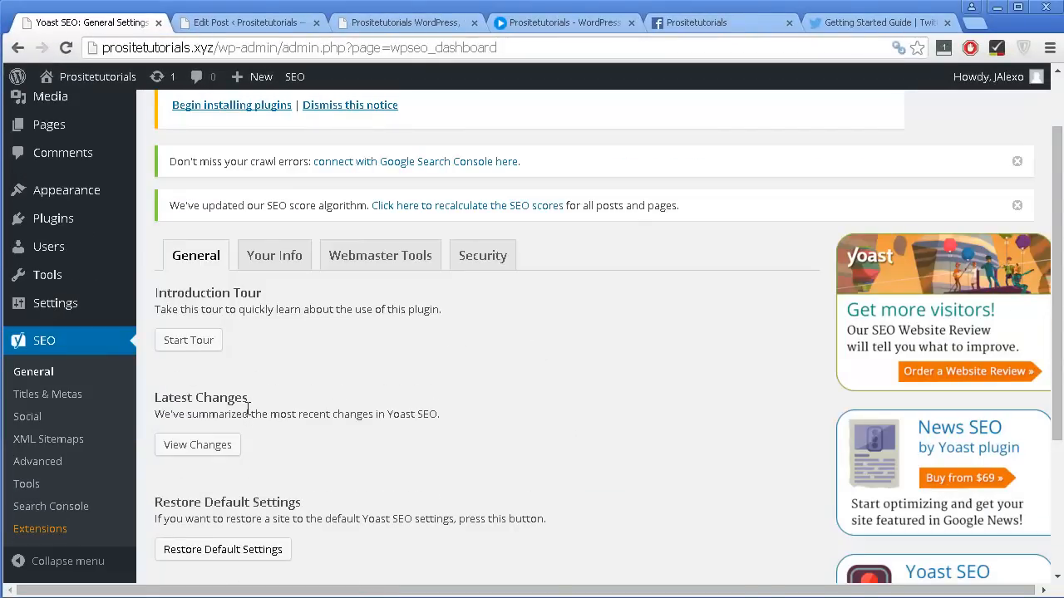
scroll(248, 413, "down", 1)
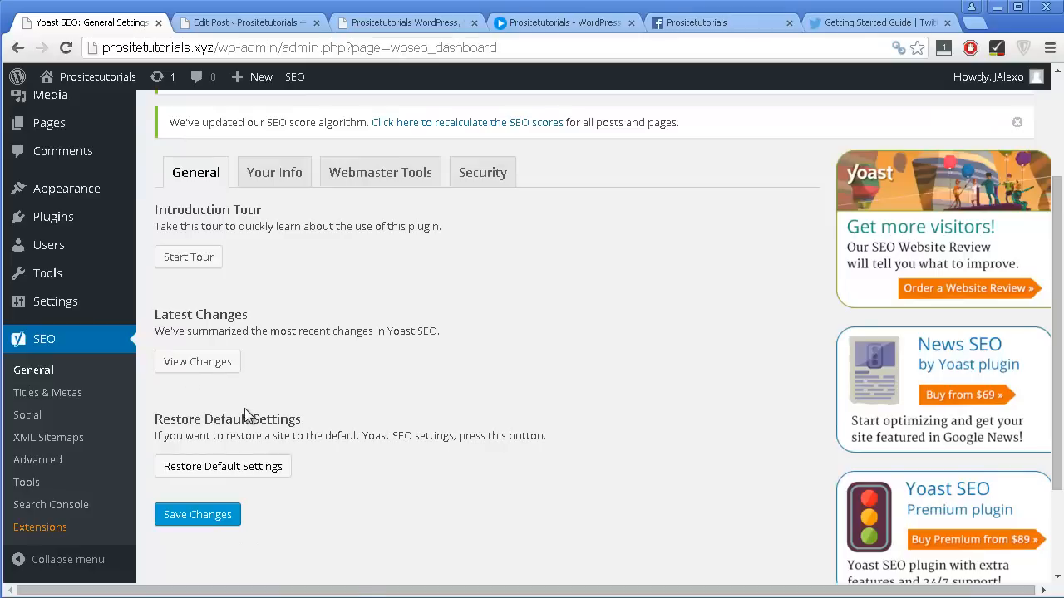
Start the Yoast SEO introduction tour and read through its General, Title & Metas and Social explanations.
left_click(186, 264)
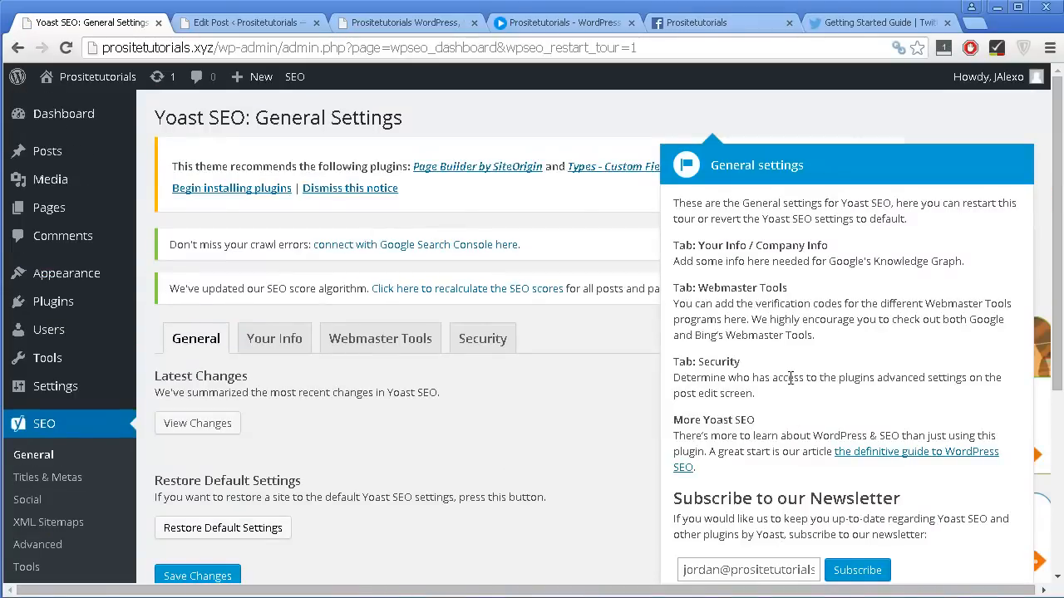
scroll(790, 379, "down", 2)
scroll(787, 374, "up", 2)
scroll(787, 380, "down", 1)
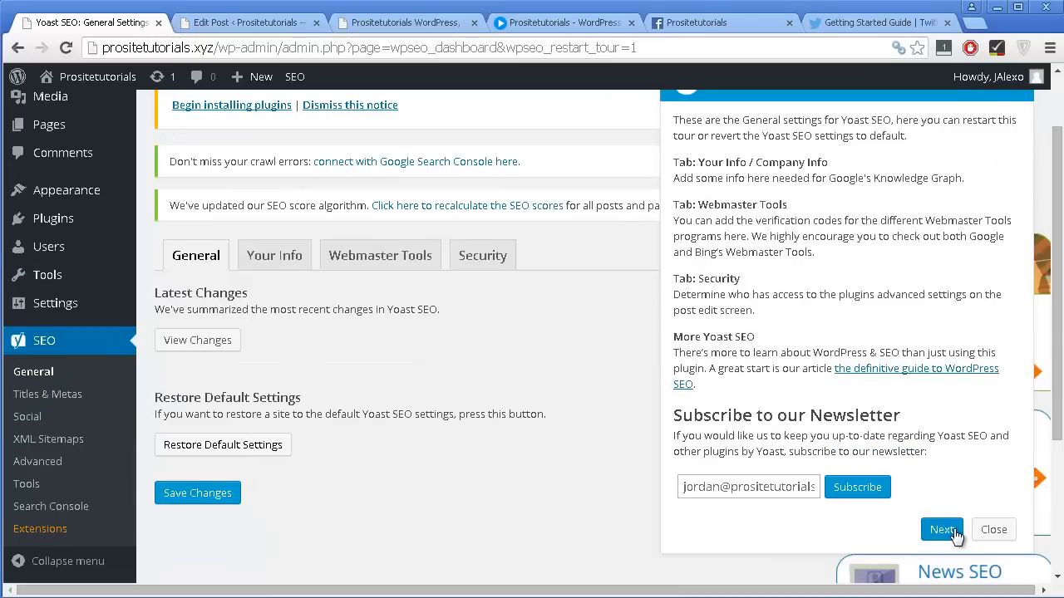
left_click(942, 530)
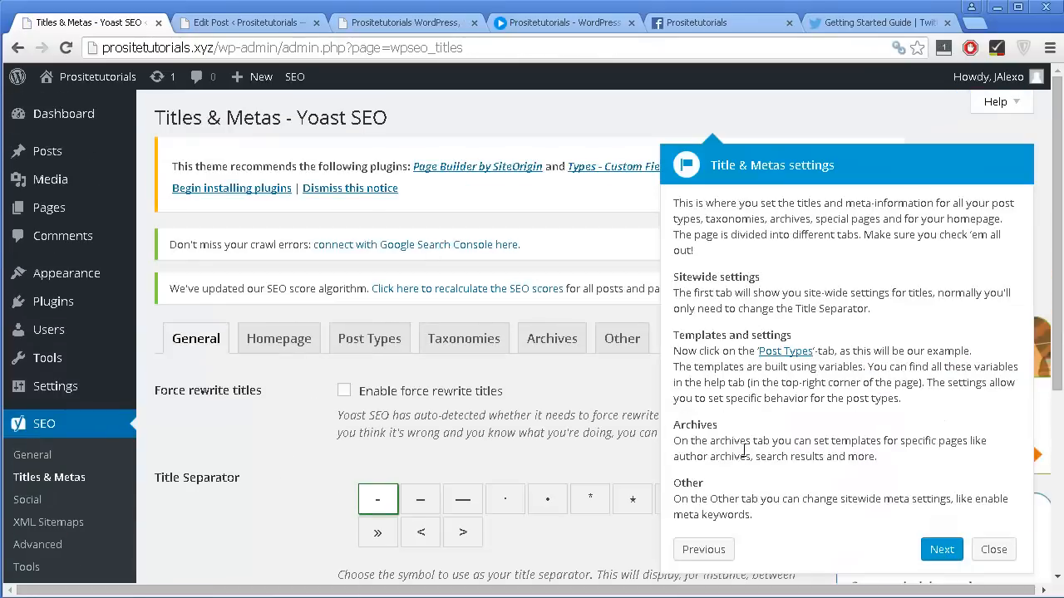
scroll(743, 456, "down", 2)
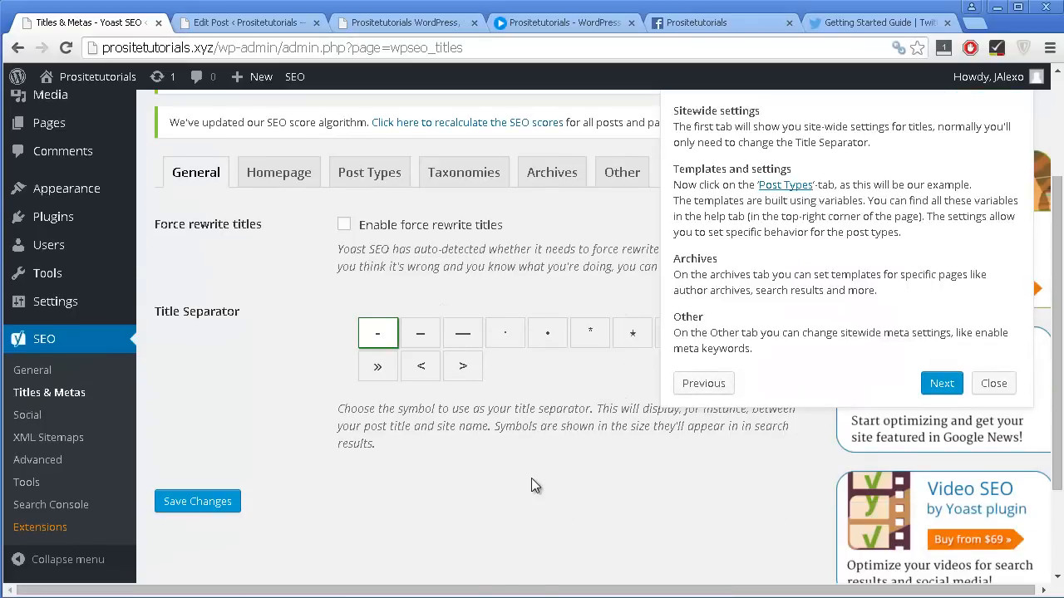
left_click(941, 385)
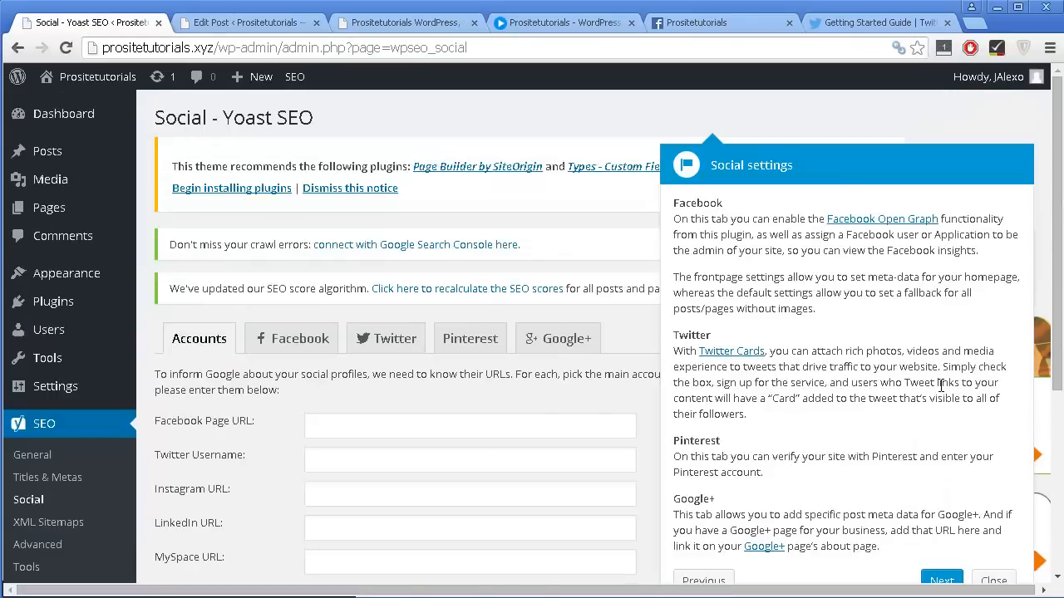
Return to the Yoast SEO General settings and close the introduction tour.
left_click(57, 450)
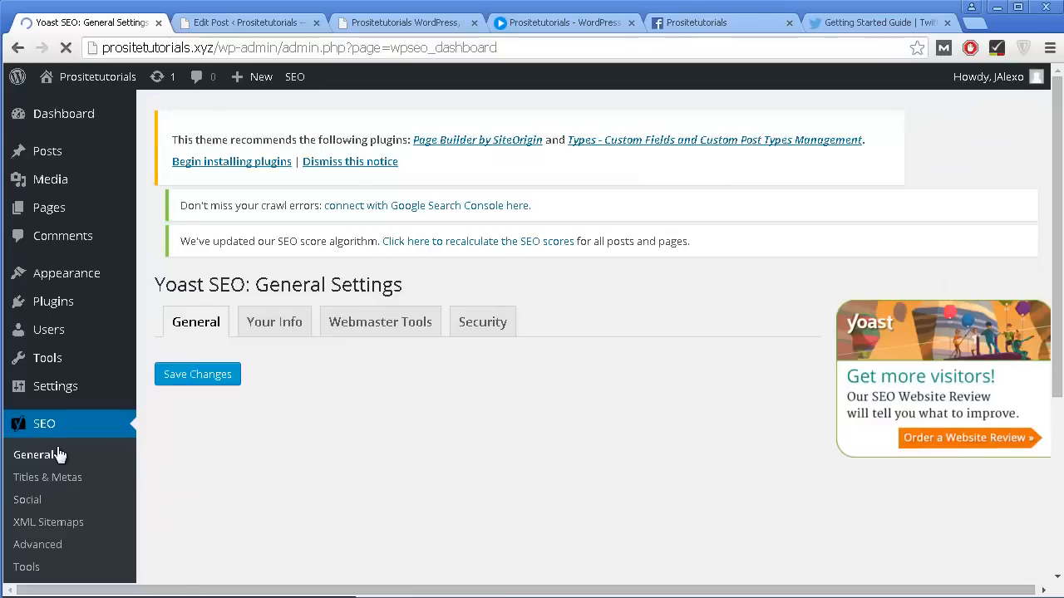
scroll(965, 548, "down", 1)
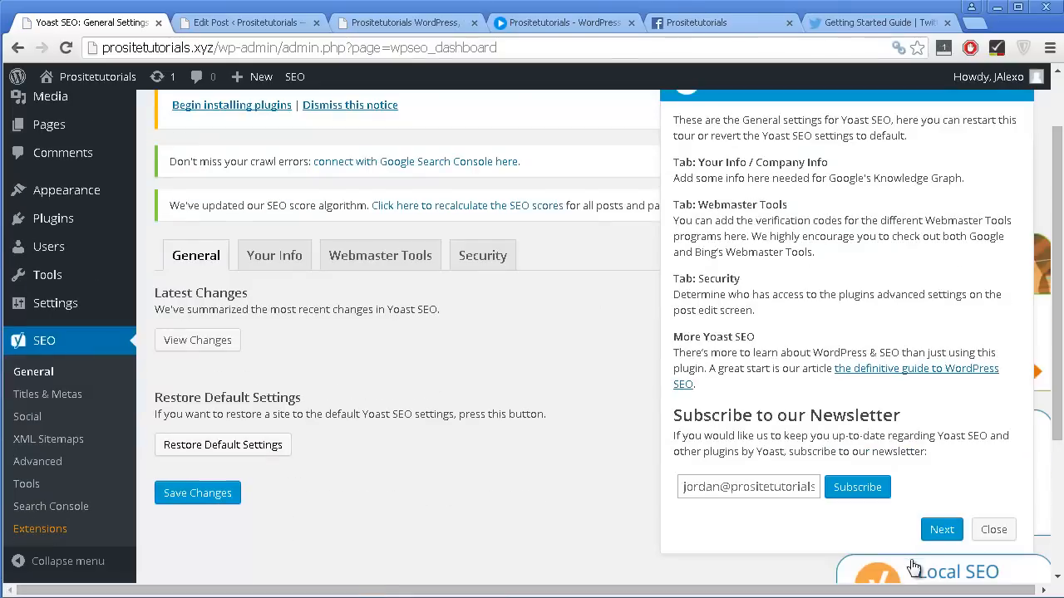
left_click(991, 530)
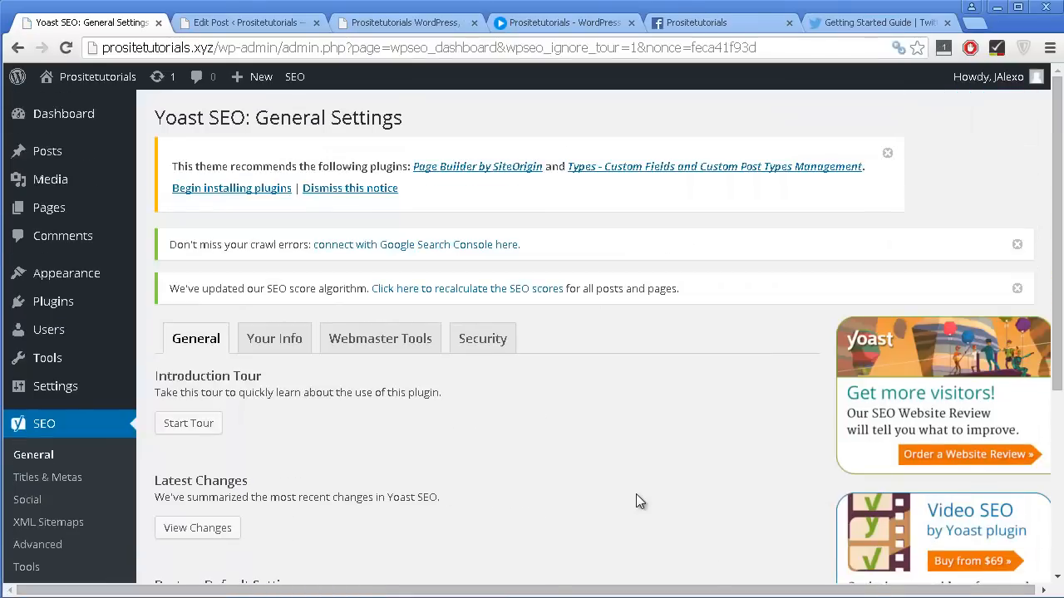
Look through the latest changes in Yoast SEO and return to the General settings.
scroll(635, 496, "down", 1)
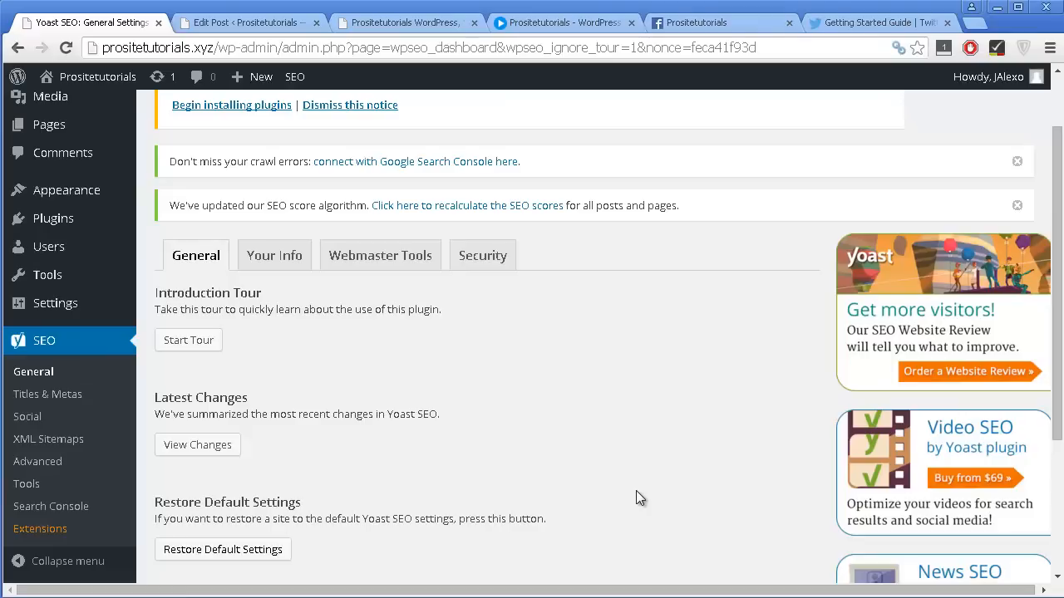
left_click(214, 445)
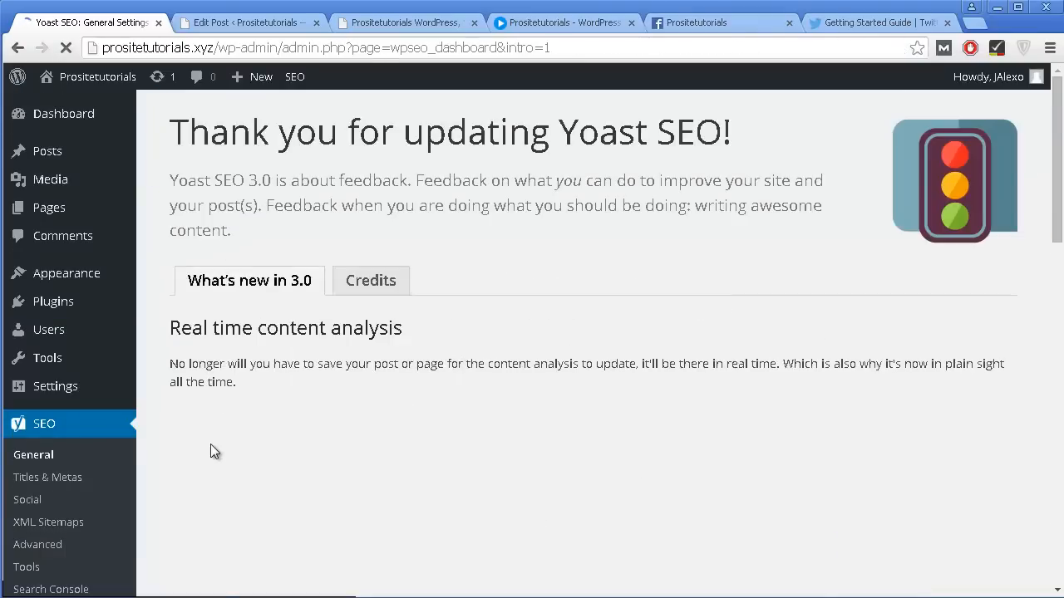
scroll(297, 348, "down", 4)
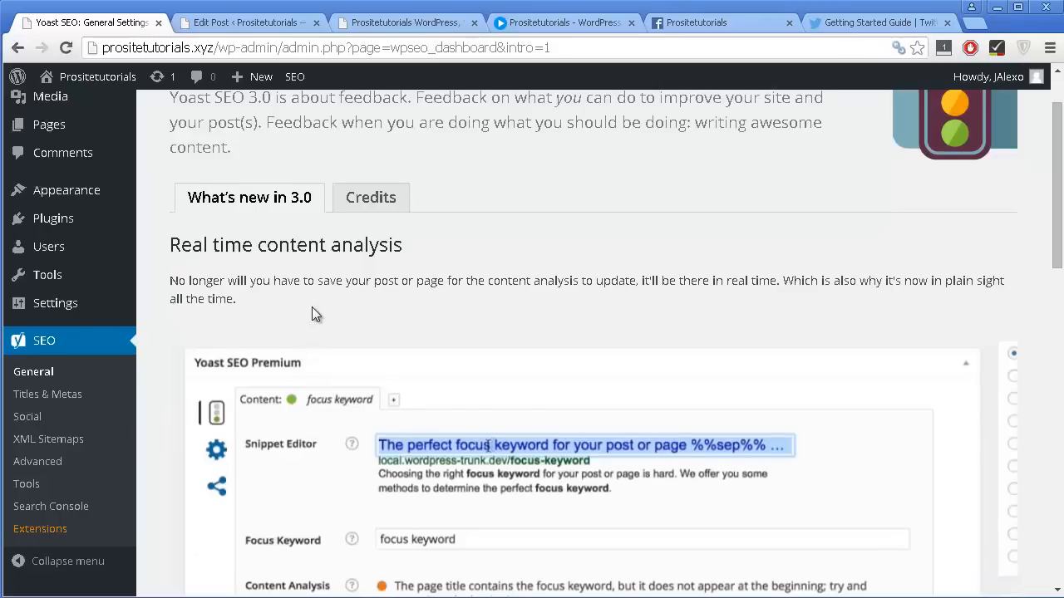
scroll(302, 307, "down", 3)
scroll(81, 215, "up", 4)
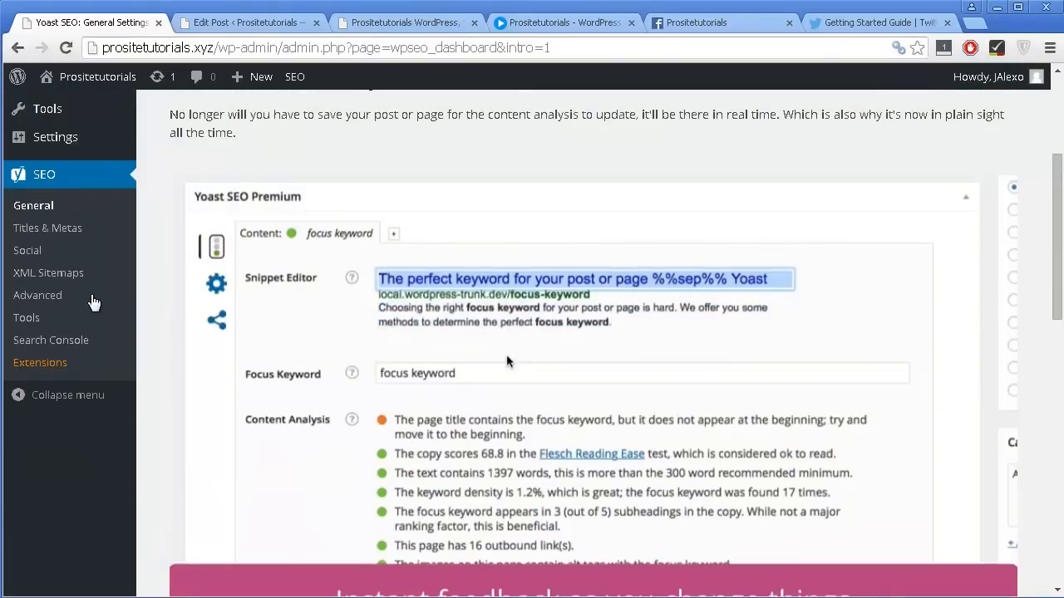
left_click(77, 209)
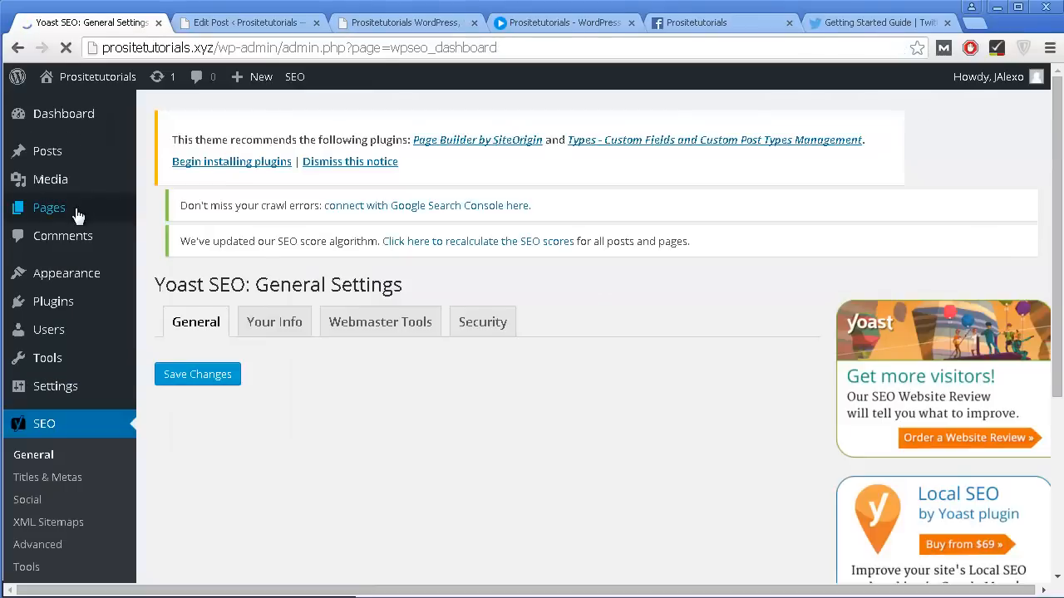
Set the website name to Prositetutorials in the Your Info section of the Yoast SEO settings.
scroll(197, 269, "down", 2)
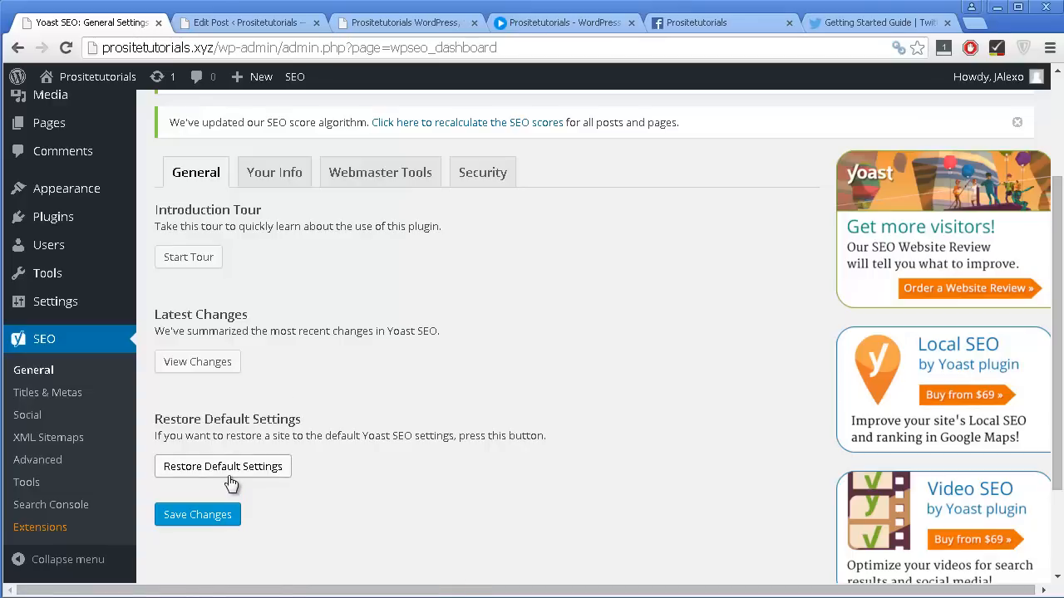
left_click(288, 187)
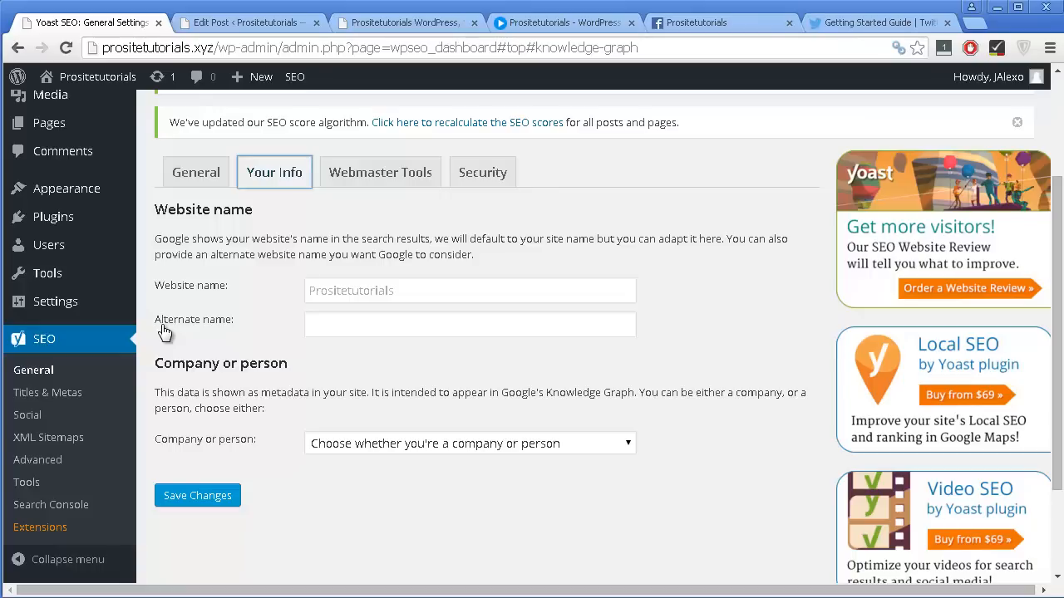
left_click(330, 321)
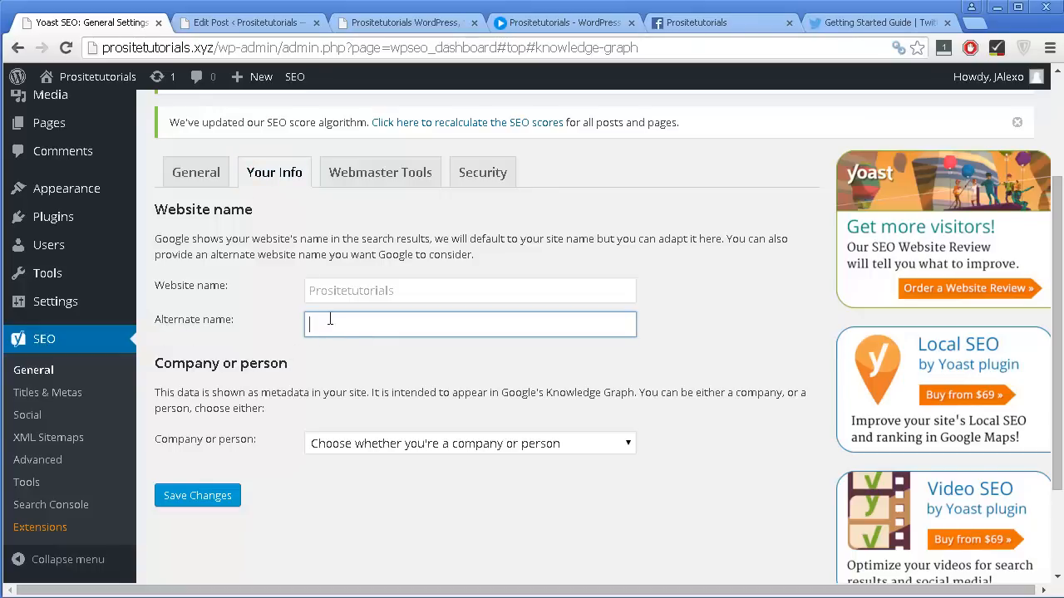
left_click(348, 297)
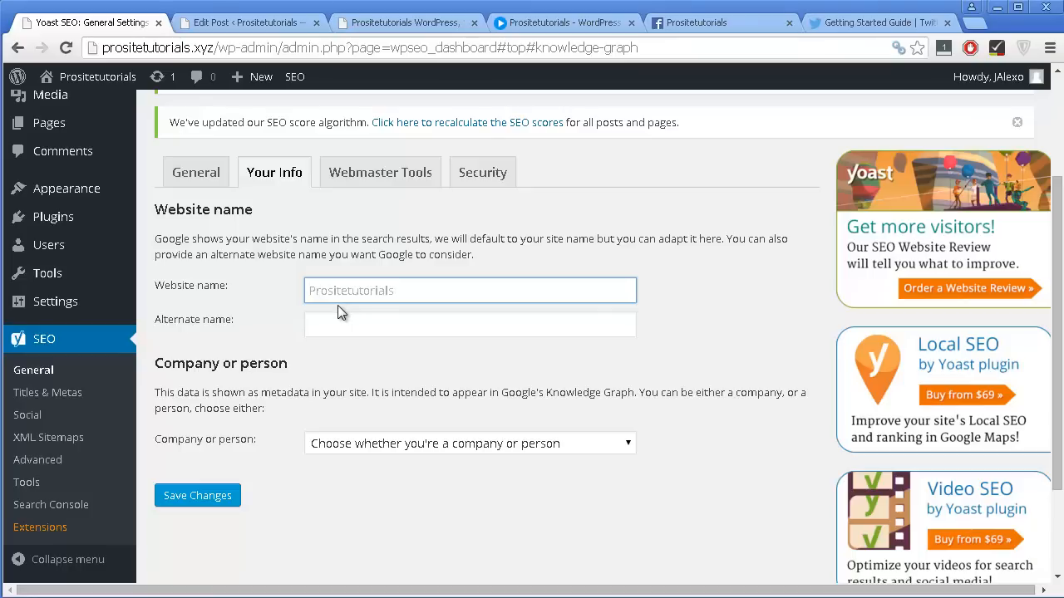
type("Prositetuto")
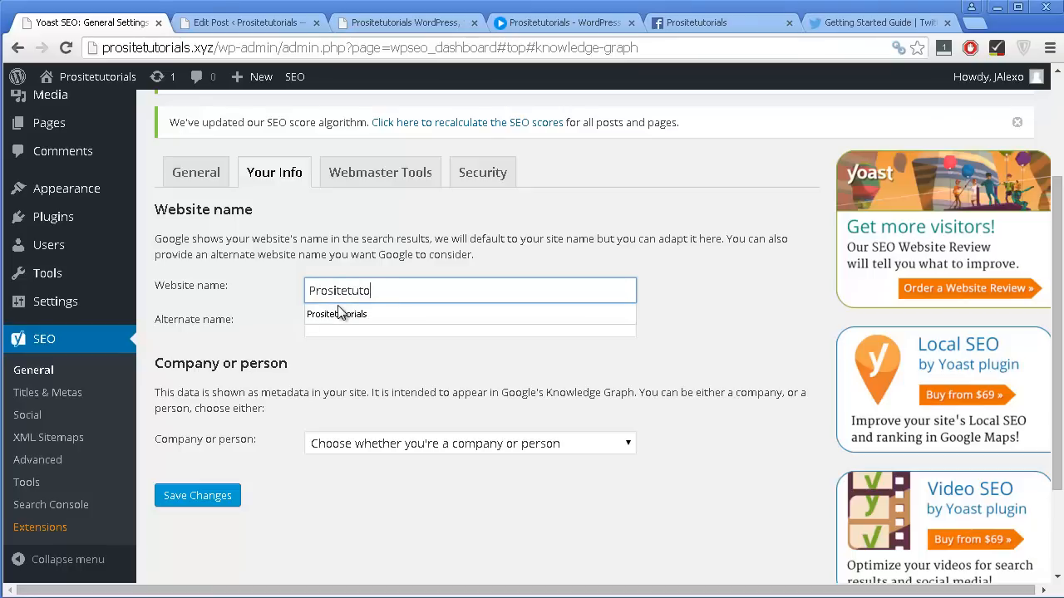
type("tials")
scroll(580, 497, "down", 1)
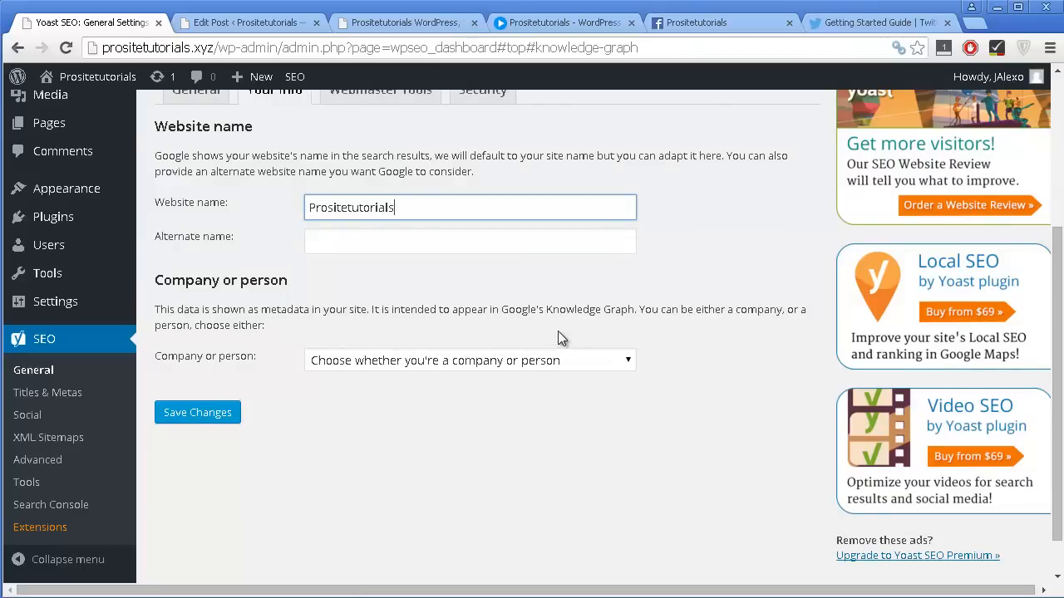
Set Company or person to Person, enter the person's full name and save the Your Info settings.
left_click(549, 360)
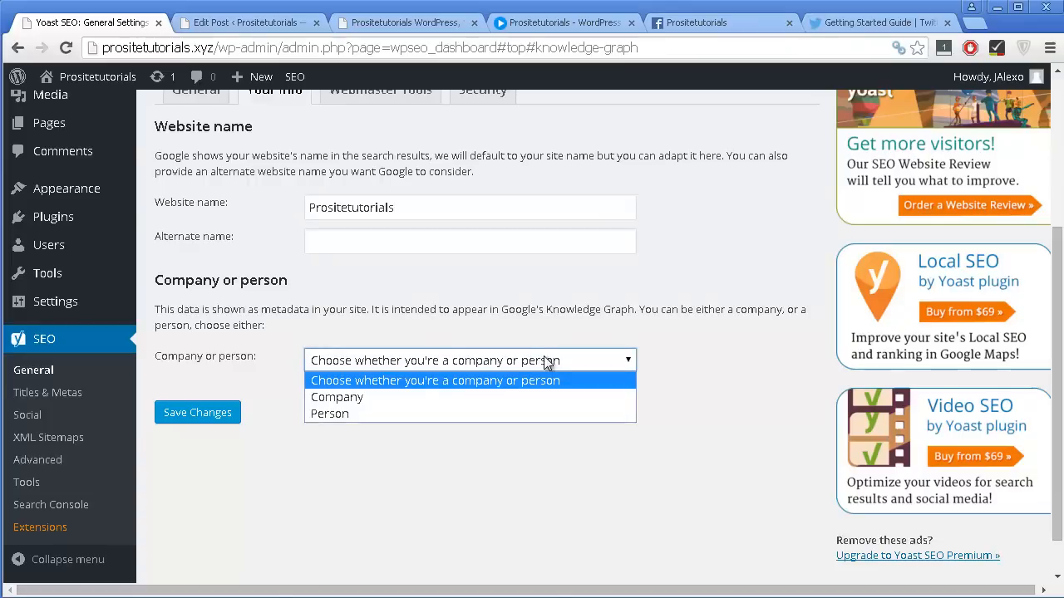
left_click(434, 412)
left_click(349, 431)
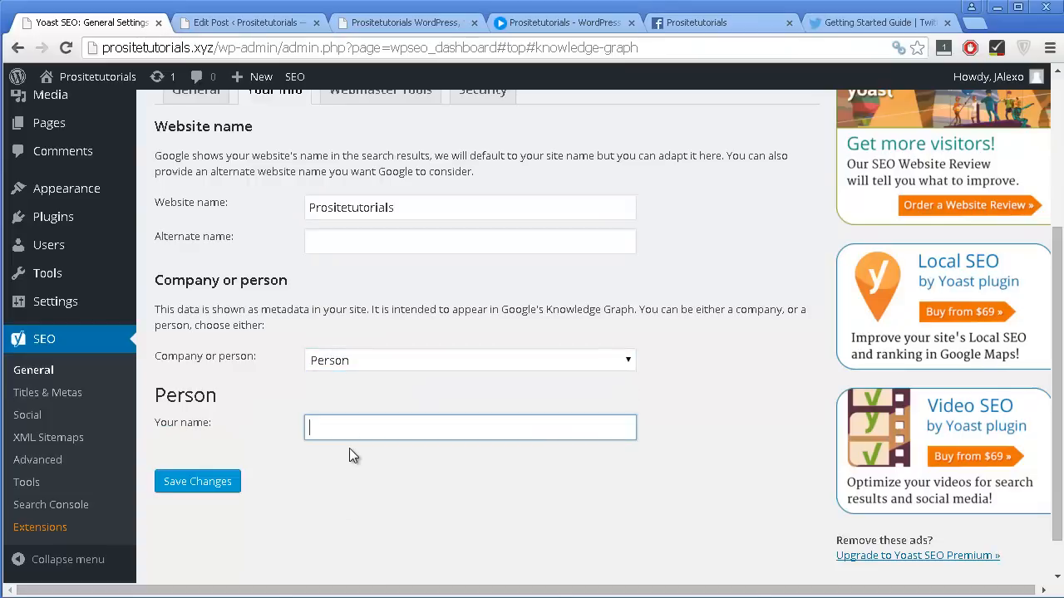
type("Jordan ")
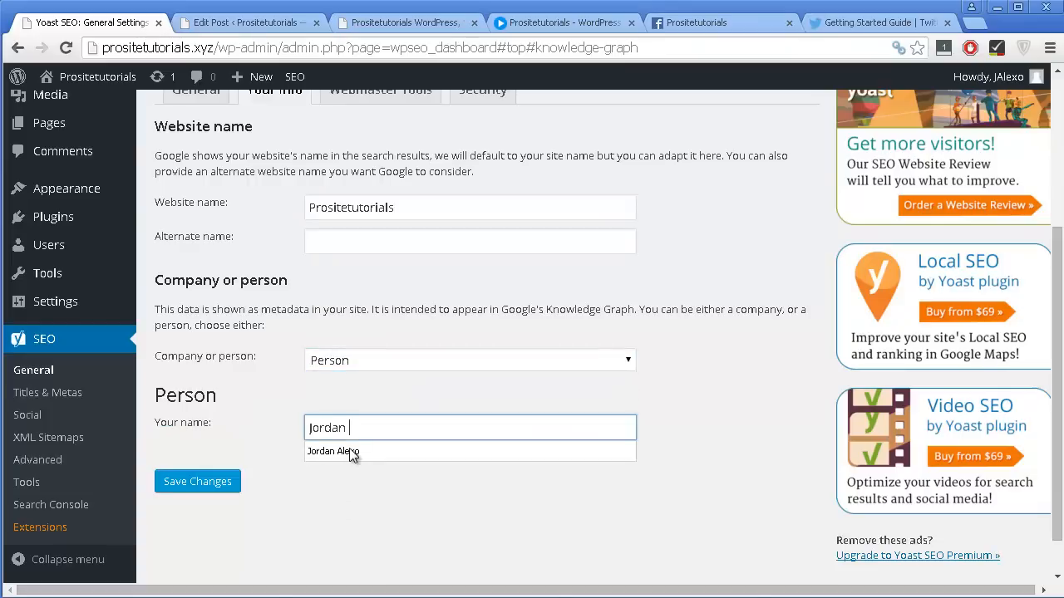
type("Alexo")
scroll(416, 399, "down", 1)
left_click(223, 444)
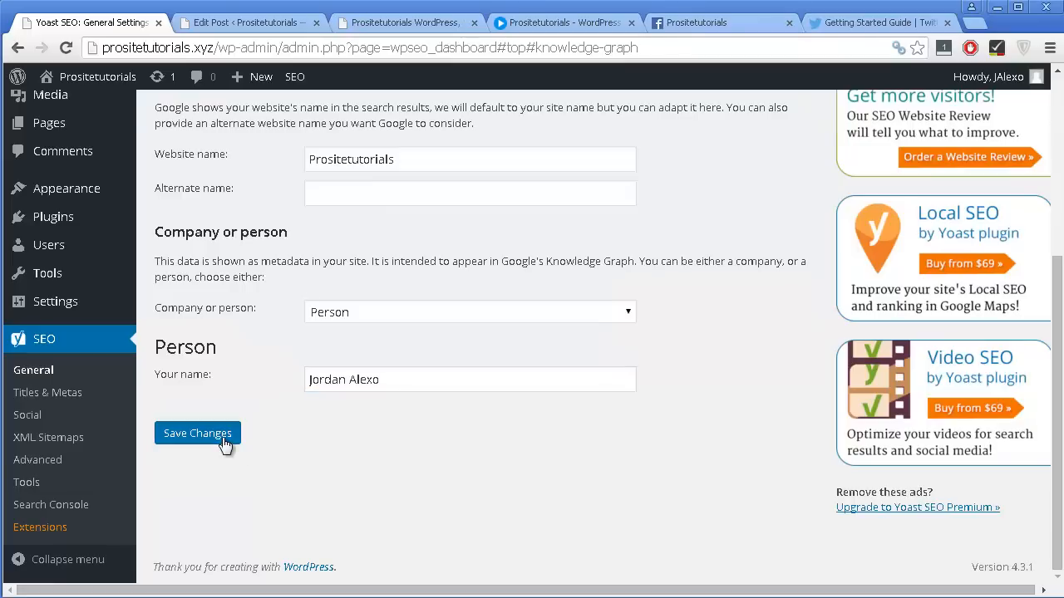
left_click(222, 443)
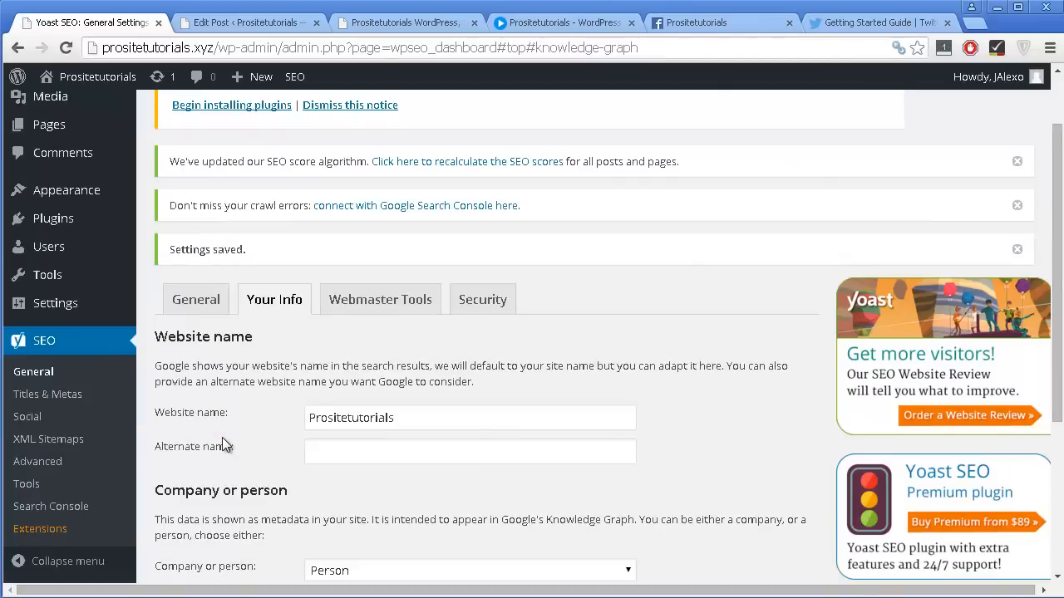
Go to the Webmaster Tools settings and open the Google Search Console verification page in a new browser tab.
left_click(380, 300)
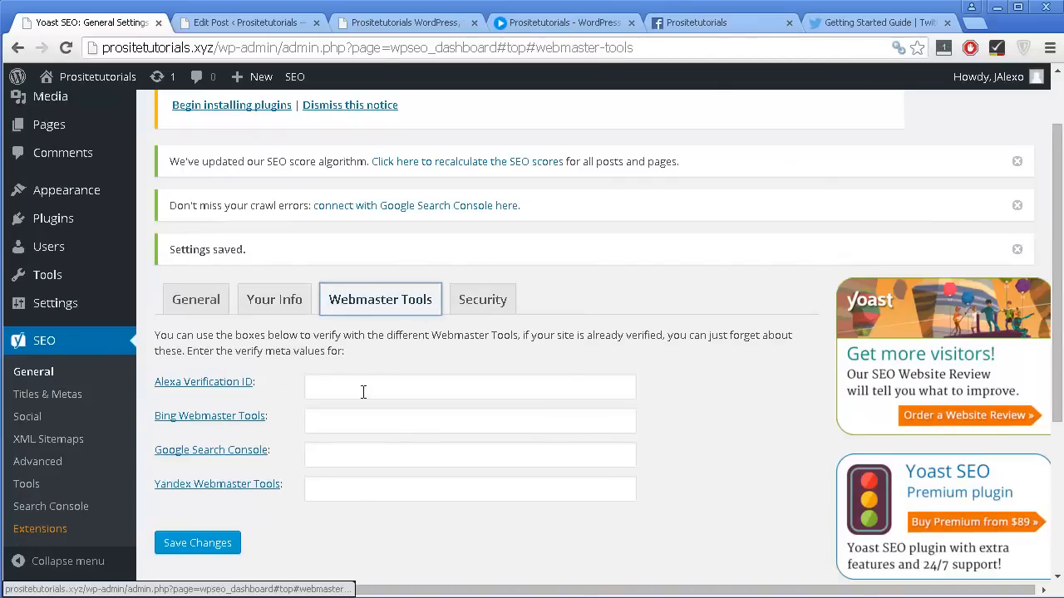
scroll(363, 391, "down", 3)
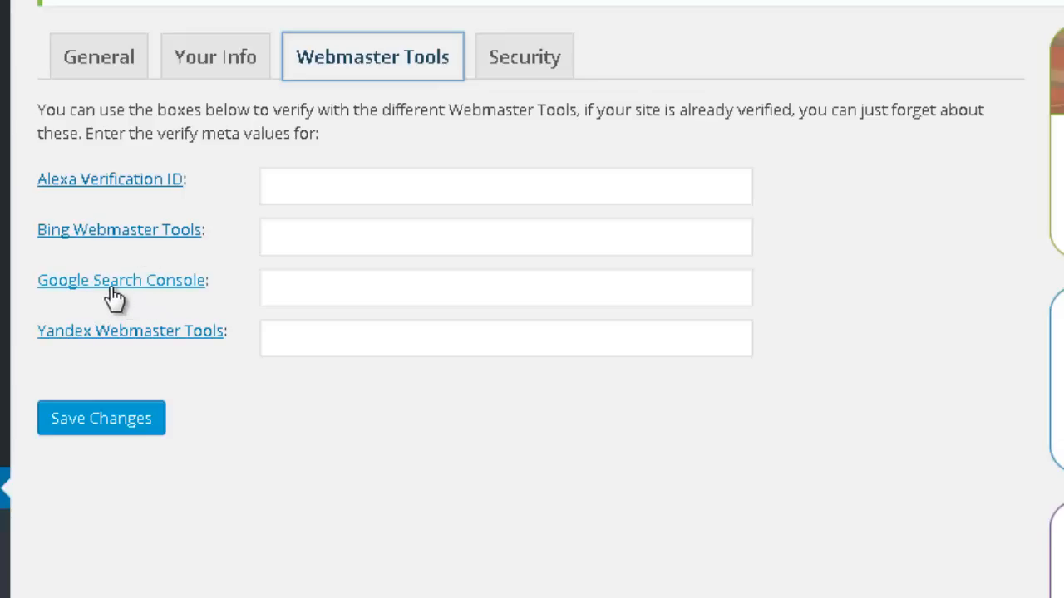
right_click(80, 293)
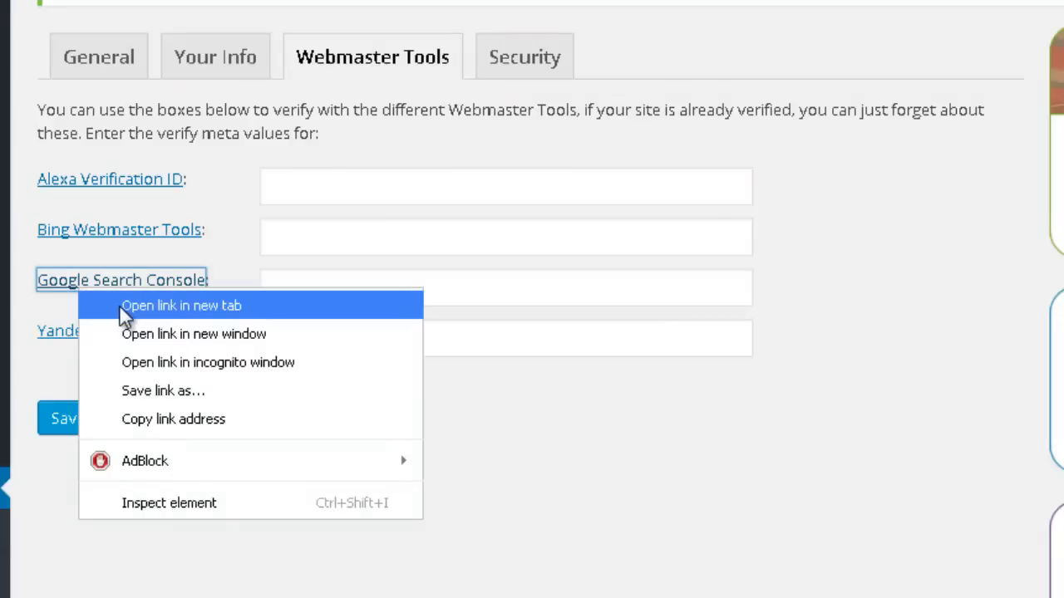
left_click(119, 305)
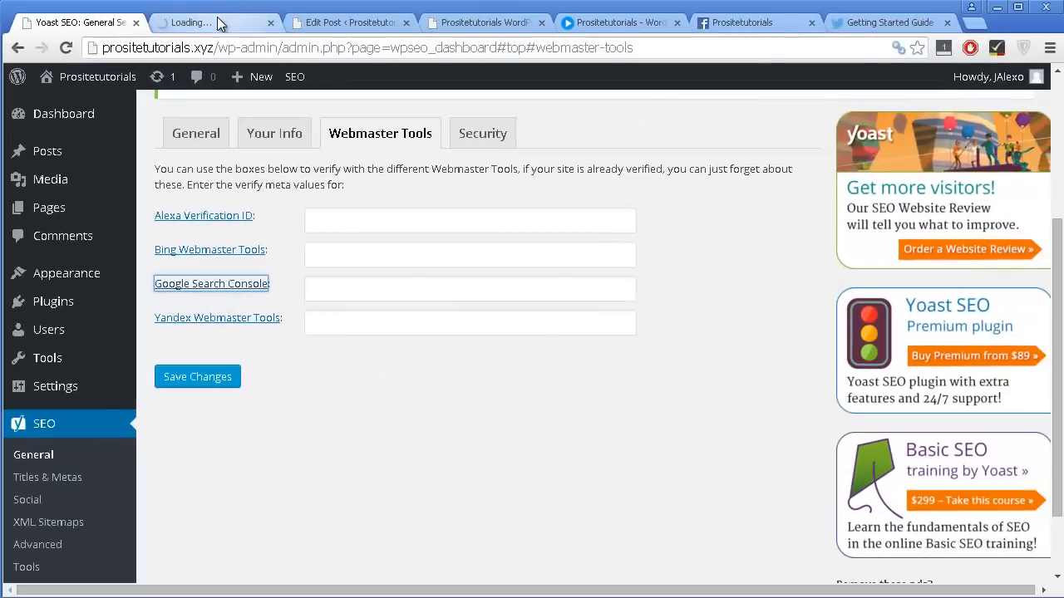
left_click(218, 23)
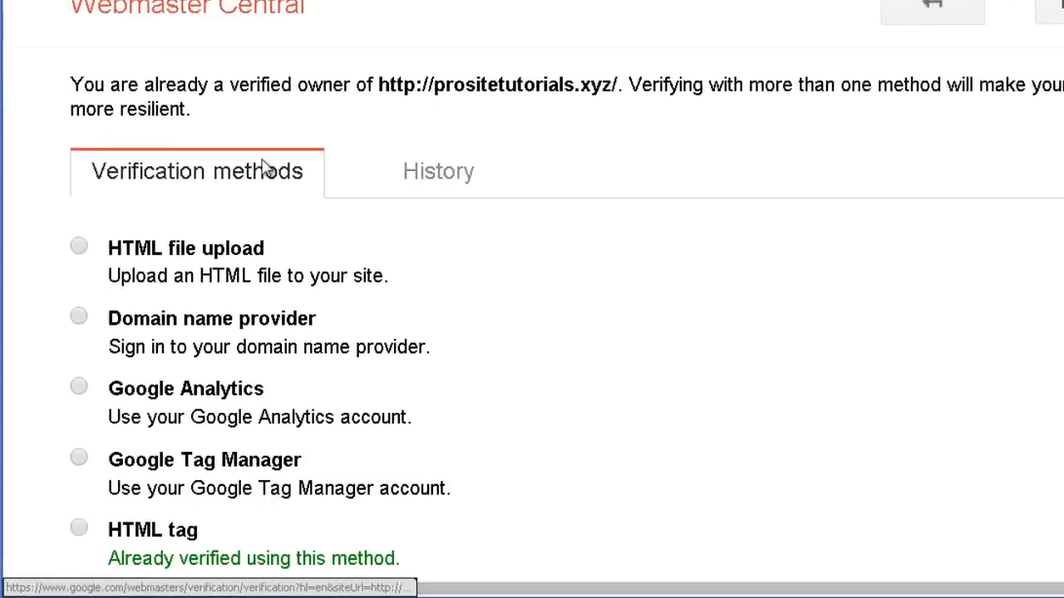
Choose HTML tag as the Google verification method and copy the full google-site-verification meta tag.
scroll(274, 25, "down", 1)
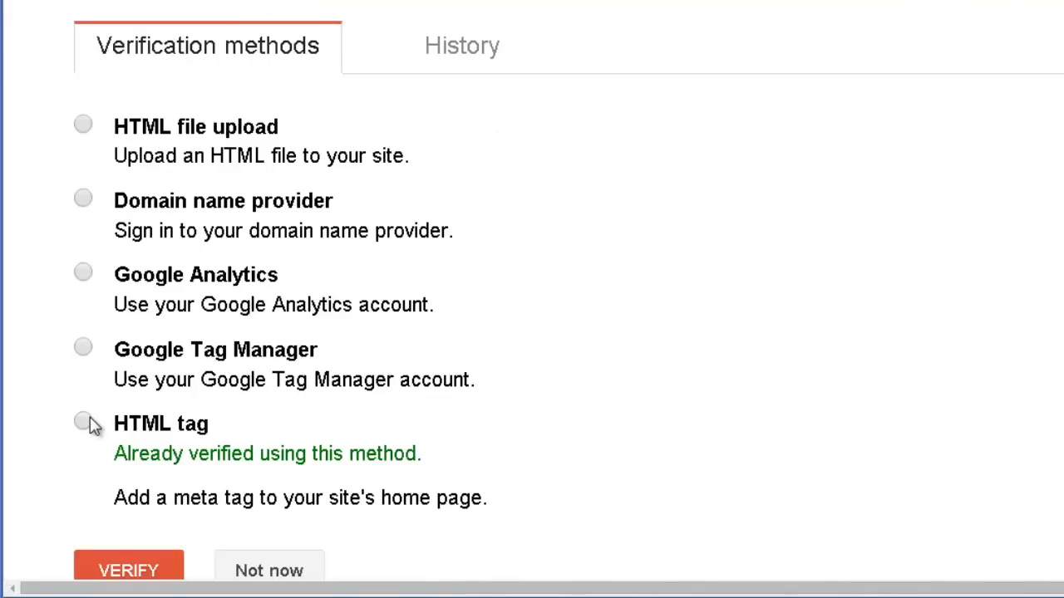
left_click(85, 424)
scroll(357, 94, "down", 3)
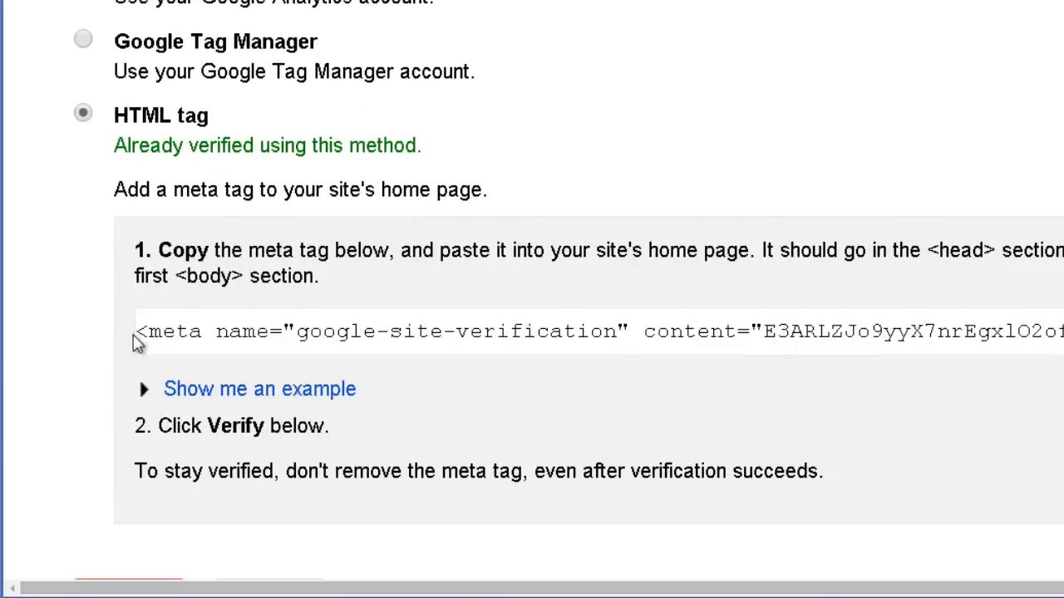
left_click(145, 336)
mouse_move(1063, 333)
left_mouse_down()
mouse_move(1063, 299)
mouse_move(1063, 333)
left_mouse_up()
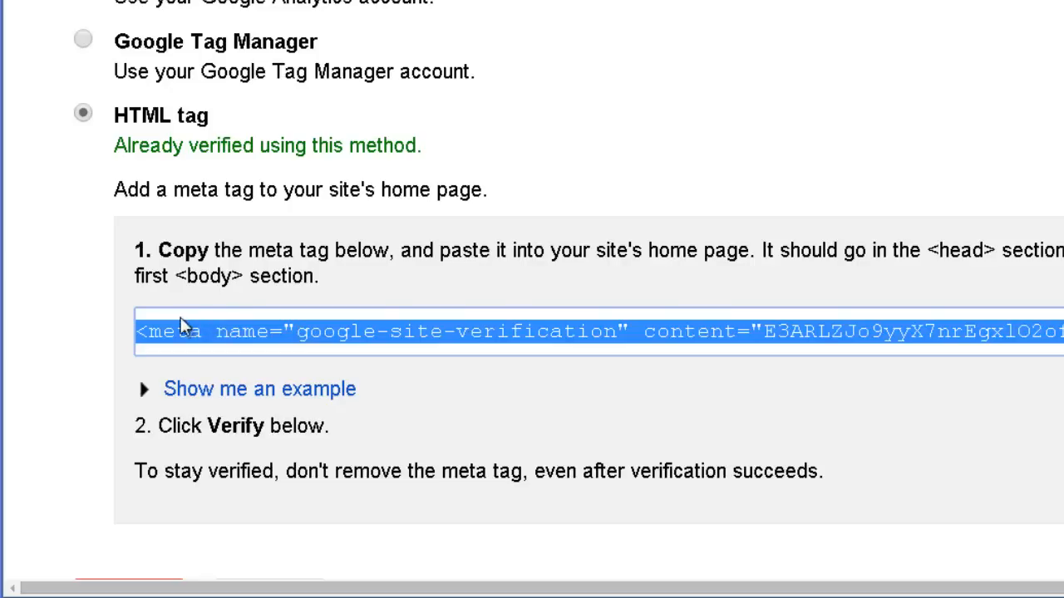
left_click_drag(137, 333, 1063, 332)
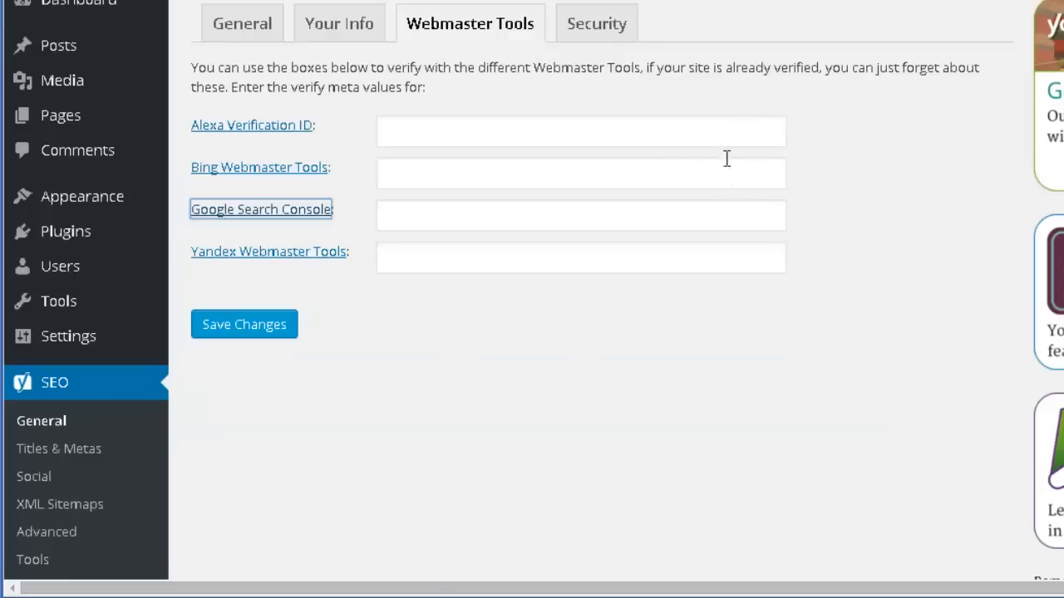
Paste the copied meta tag as the Google Search Console verification value in Yoast SEO and save the changes.
left_click(508, 205)
type("<meta name=\"google-site-verification\" content=\"E3ARLZJo9yyX7nrEgxlO2ofy63JcxgLIs7hlLmZDQu4\" />")
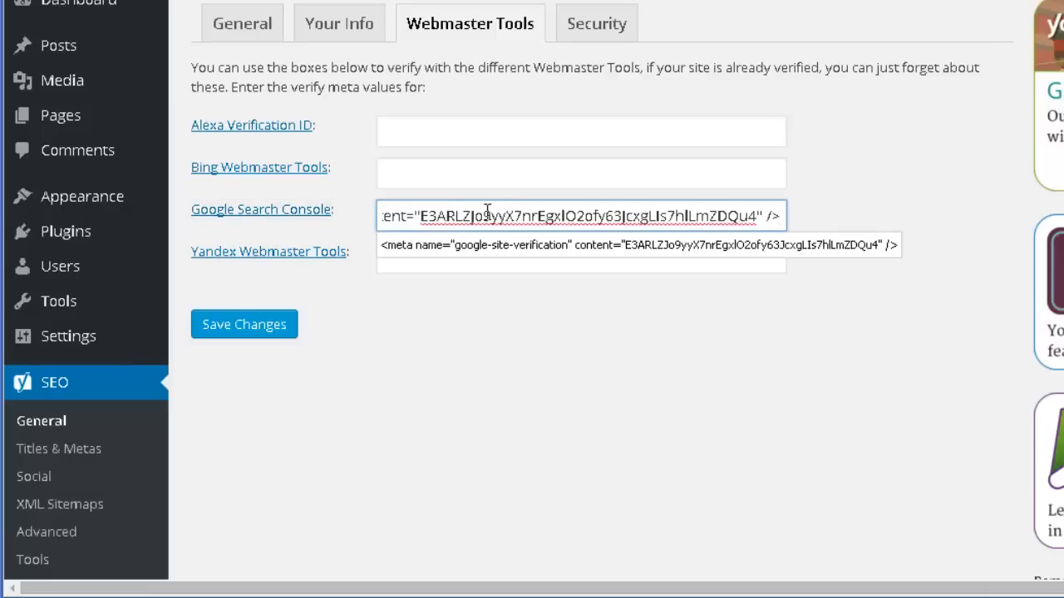
left_click(241, 332)
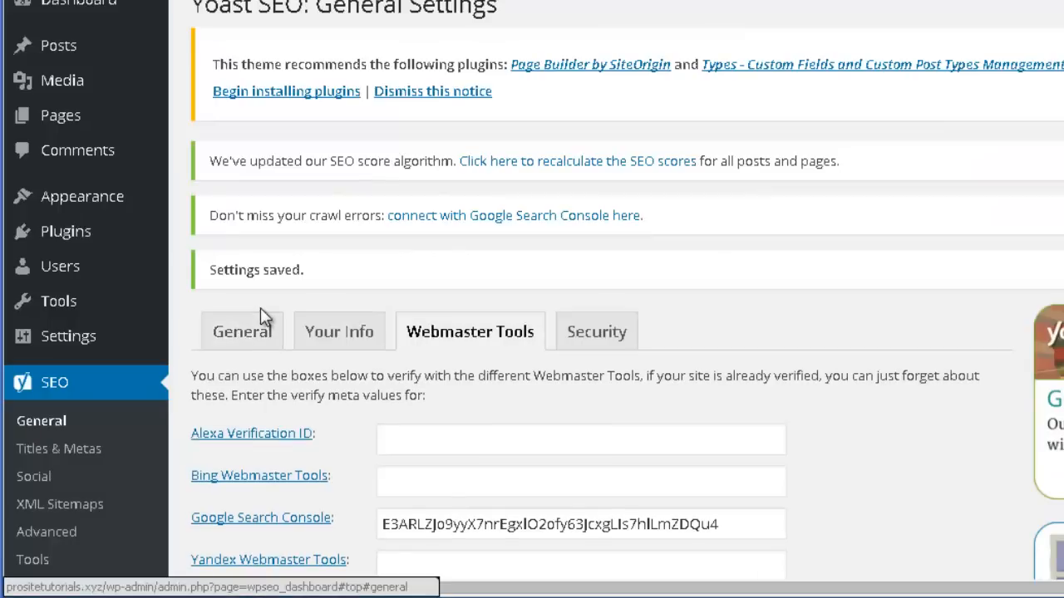
Check the saved Google Search Console code, then verify ownership of prositetutorials.xyz on the Google verification page.
scroll(568, 326, "down", 1)
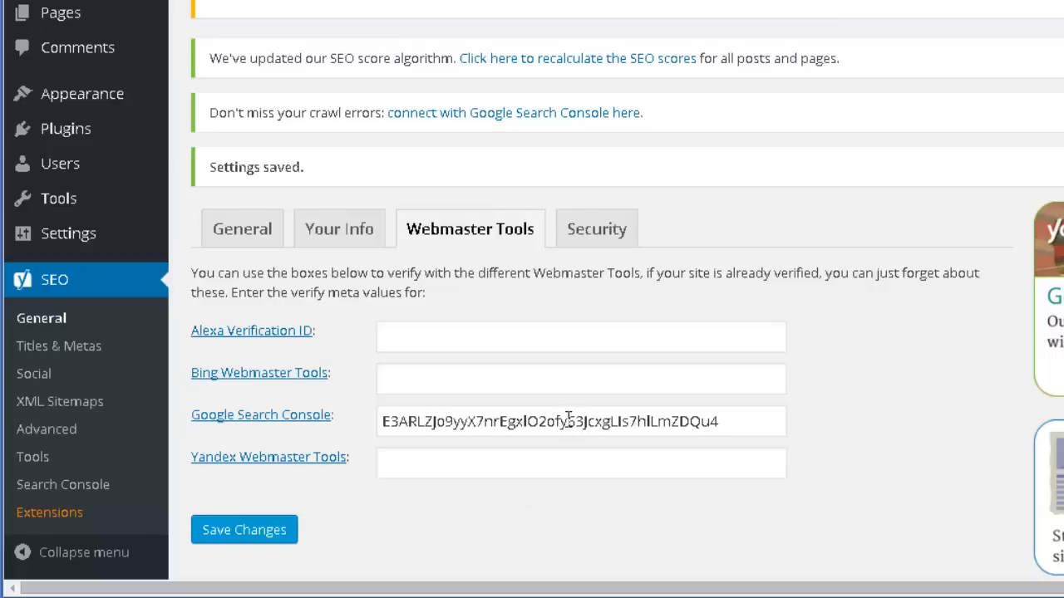
left_click_drag(727, 423, 336, 440)
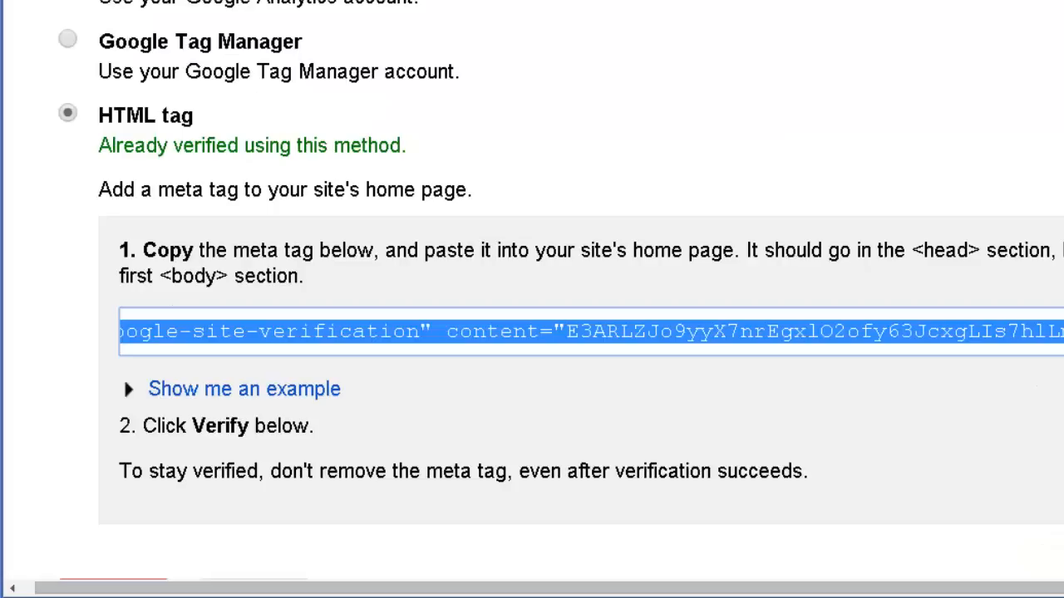
scroll(64, 461, "down", 3)
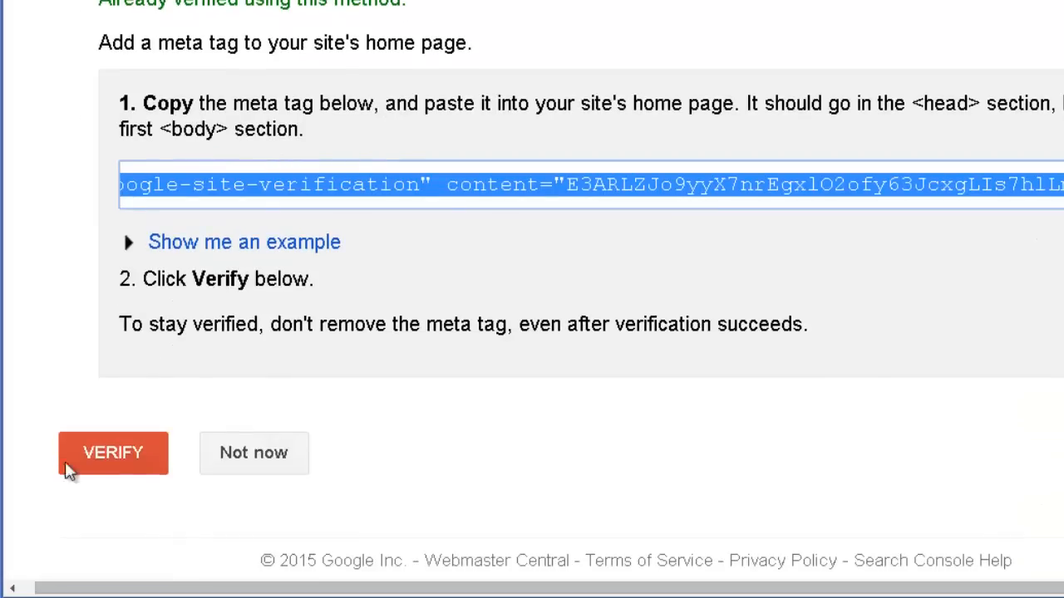
left_click(115, 470)
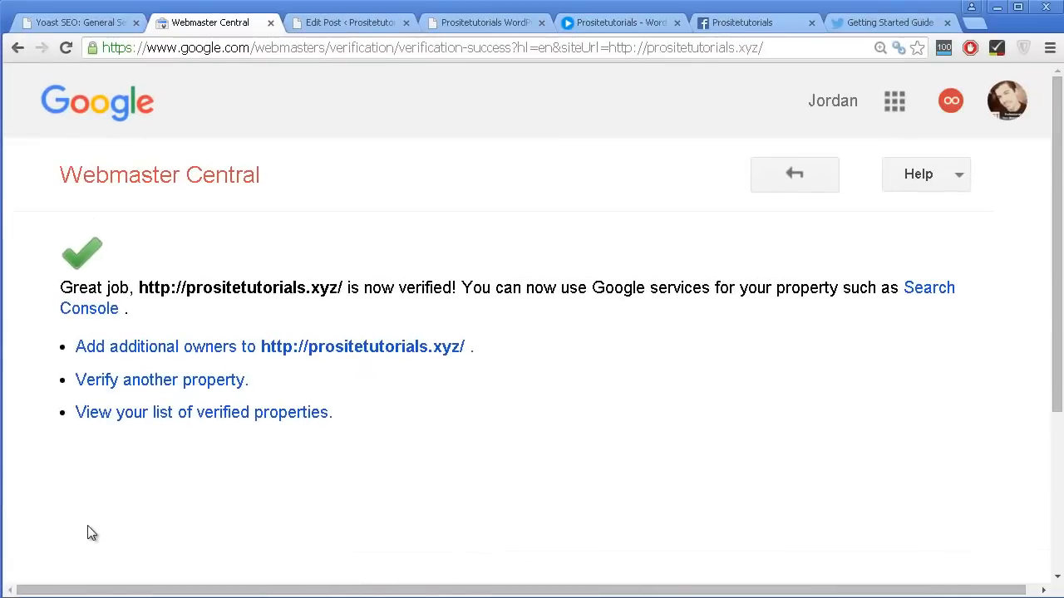
Return to the Yoast SEO General settings and review the Security option for the meta box's Advanced part.
left_click(82, 25)
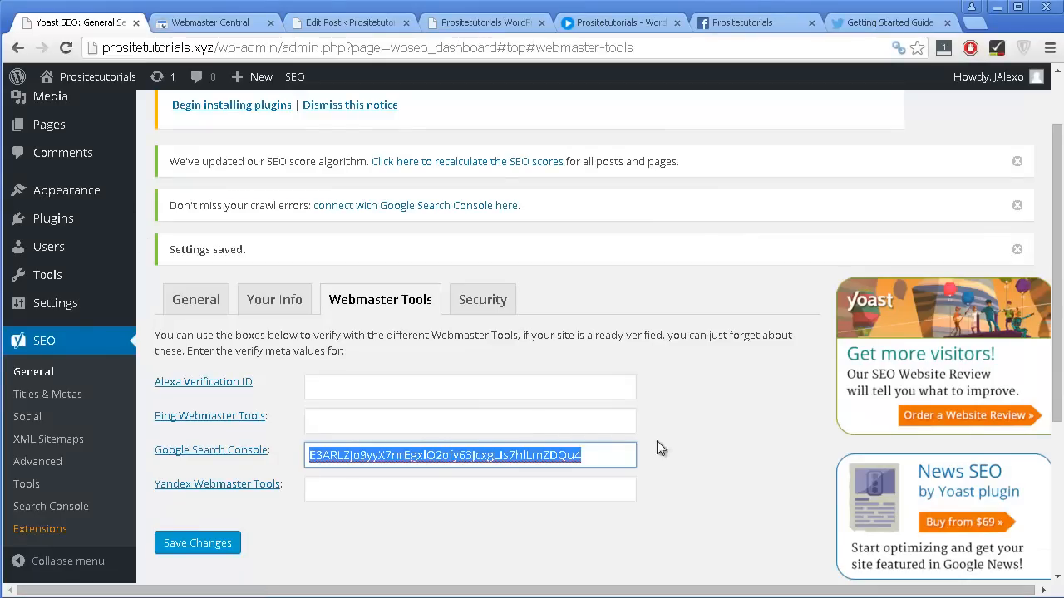
left_click(499, 314)
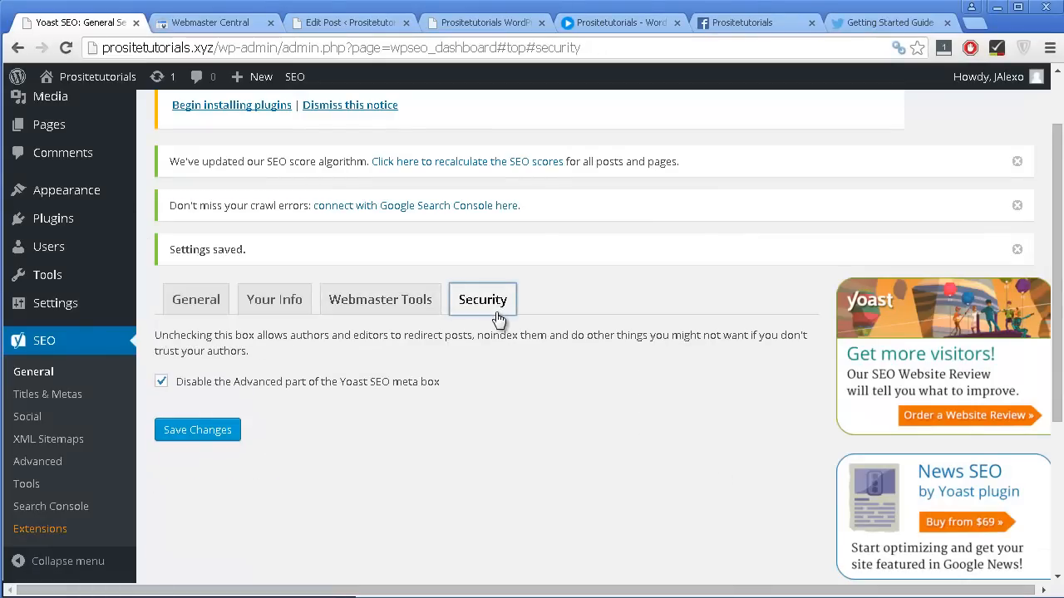
scroll(497, 317, "down", 1)
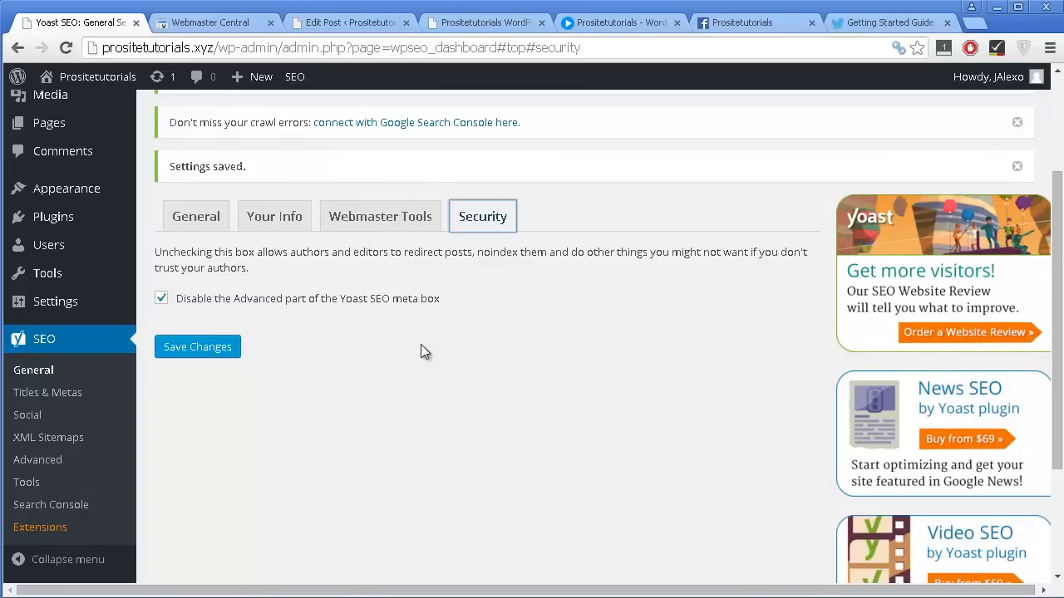
Switch to the post being edited and examine its Yoast SEO box, including the content analysis, snippet title and meta description.
left_click(349, 22)
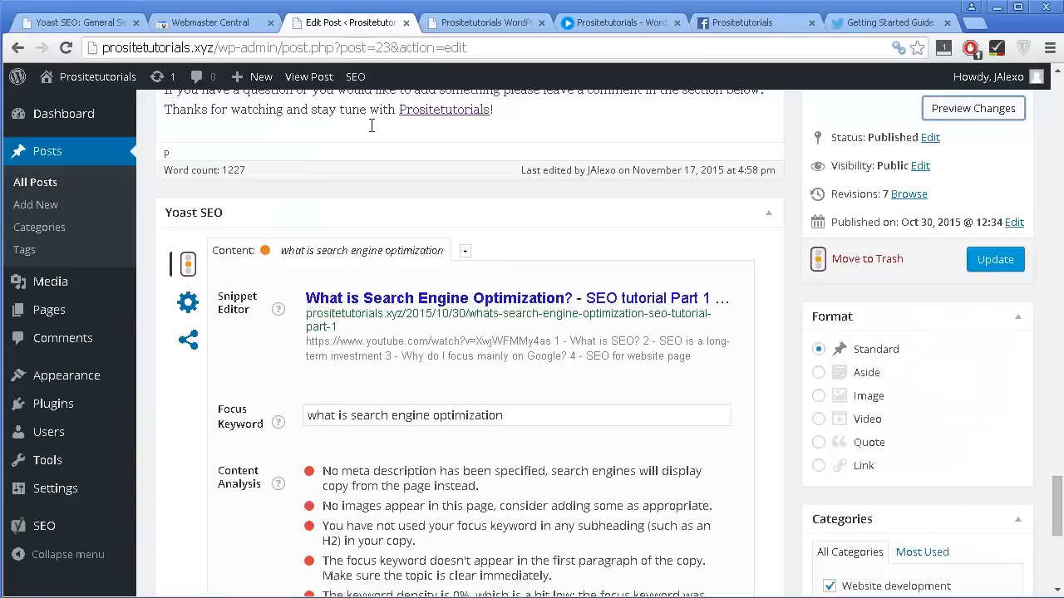
scroll(370, 133, "up", 3)
scroll(502, 220, "up", 9)
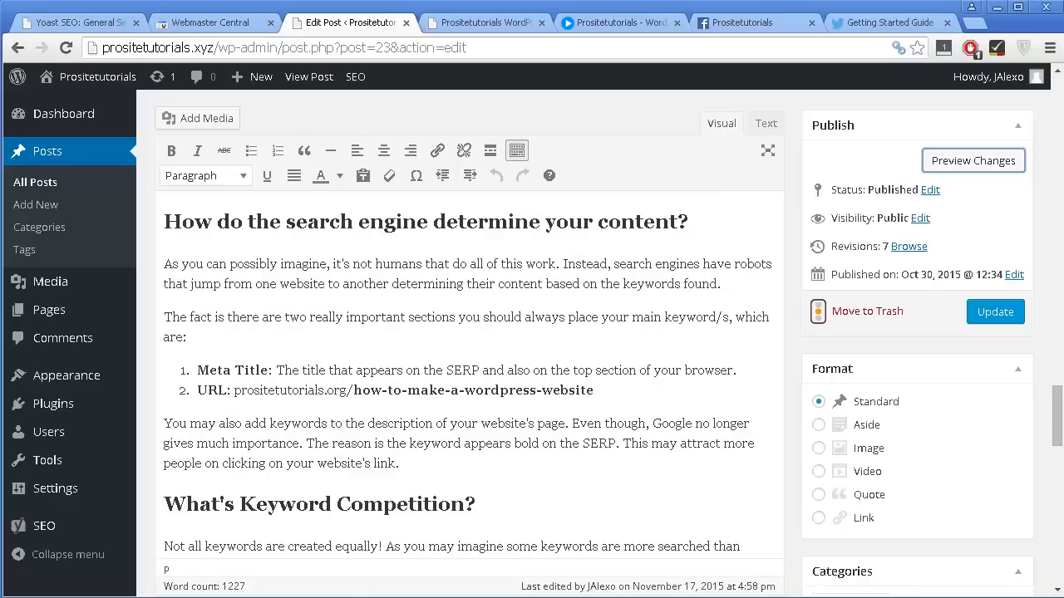
scroll(462, 94, "up", 2)
scroll(807, 349, "down", 1)
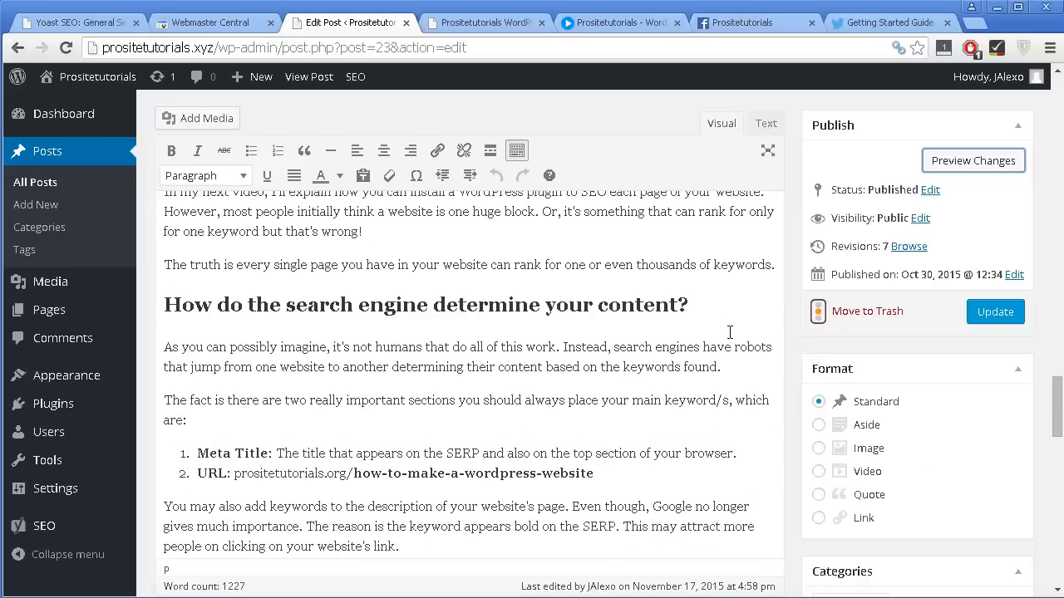
scroll(715, 332, "down", 12)
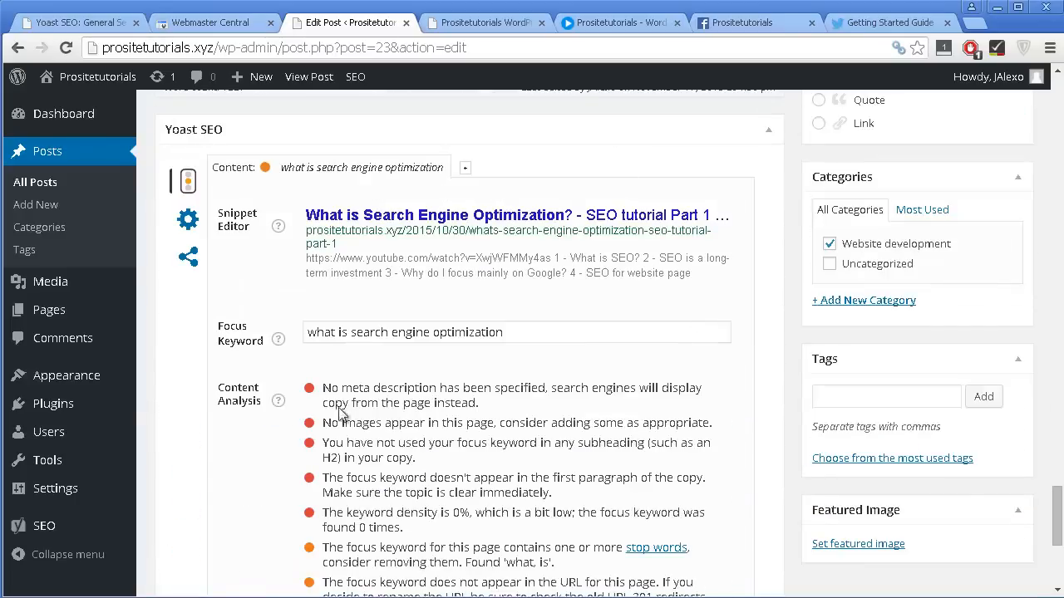
scroll(465, 382, "down", 1)
scroll(465, 407, "down", 1)
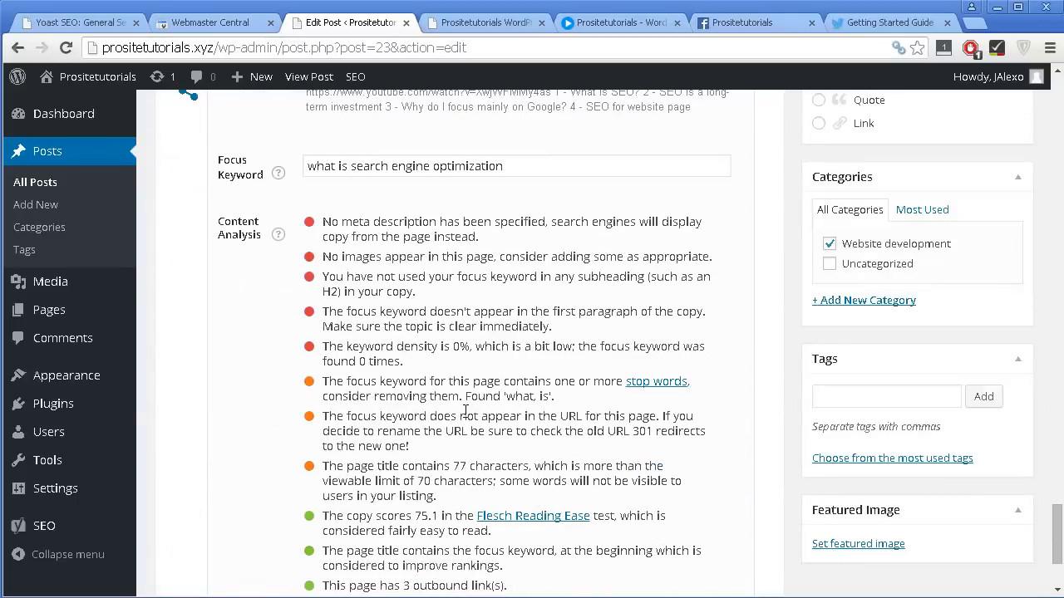
scroll(465, 412, "down", 2)
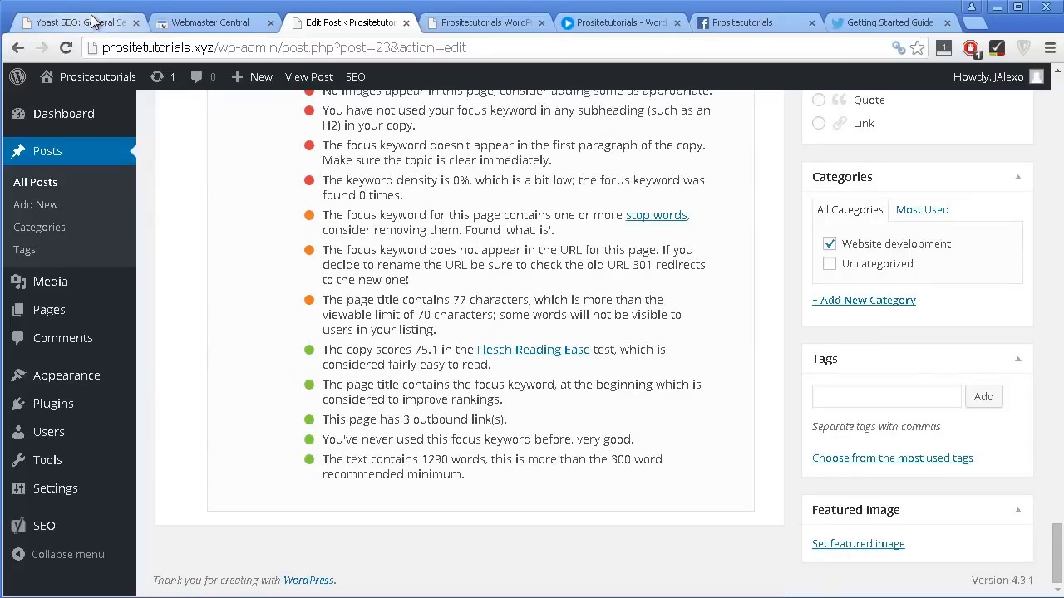
scroll(743, 332, "up", 4)
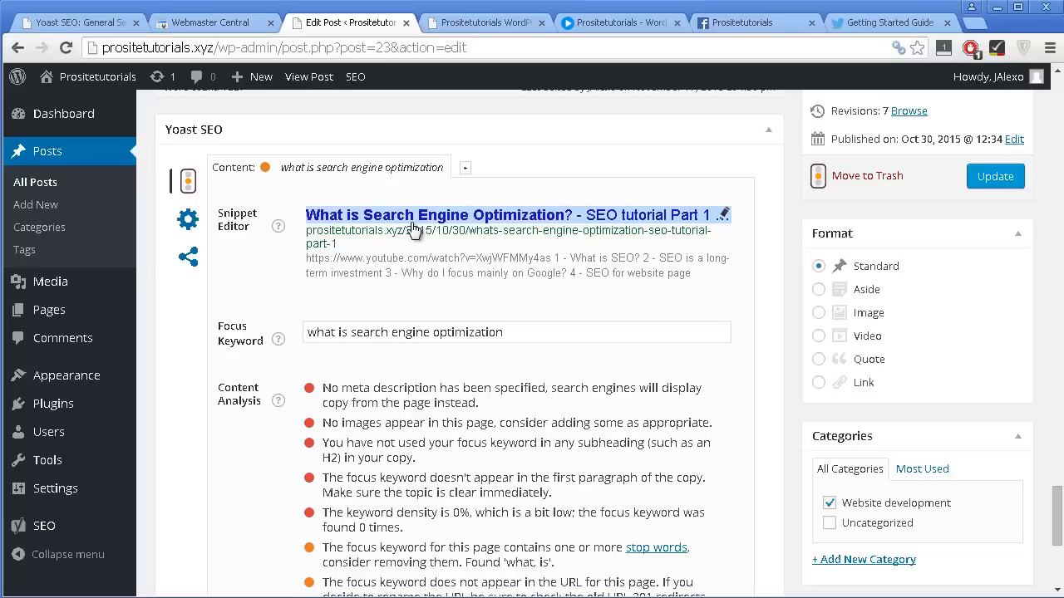
left_click(384, 265)
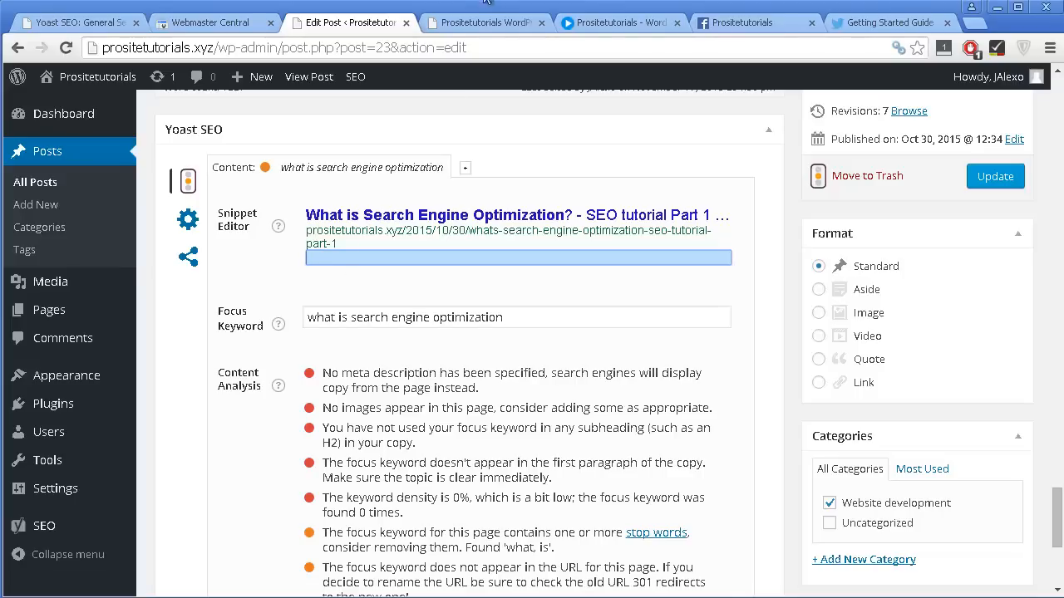
Look over the live site's homepage and open the post "What is Search Engine Optimization? – SEO tutorial Part 1".
left_click(468, 25)
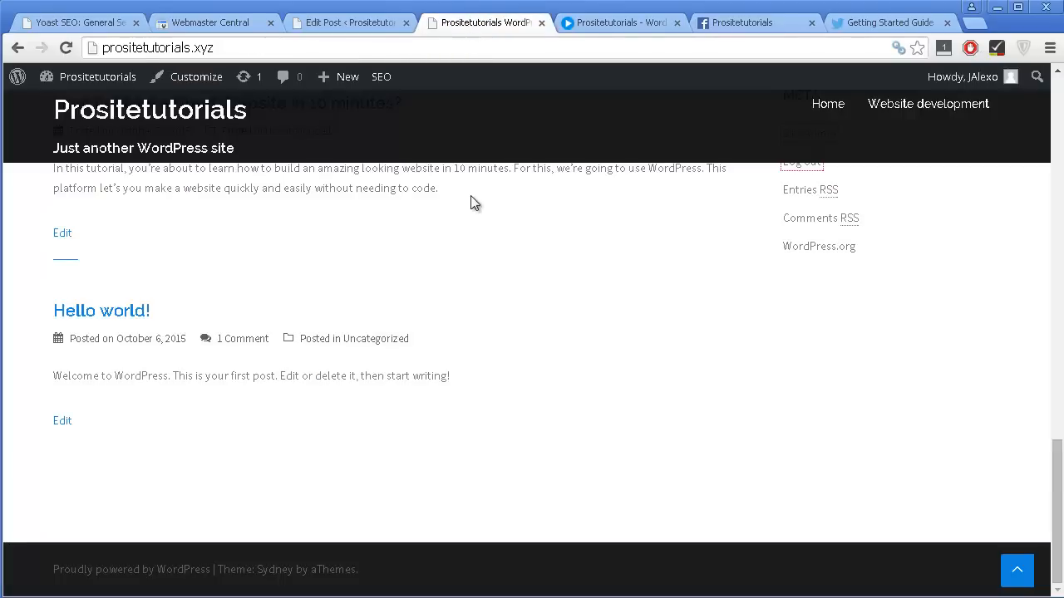
scroll(473, 216, "up", 10)
scroll(473, 226, "up", 3)
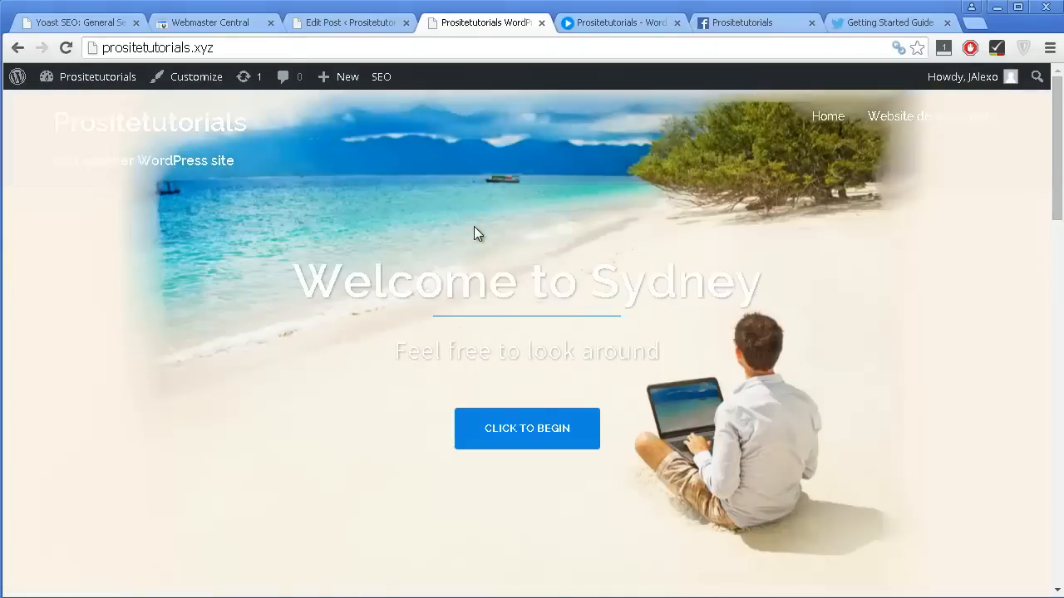
scroll(474, 226, "down", 5)
scroll(429, 250, "up", 2)
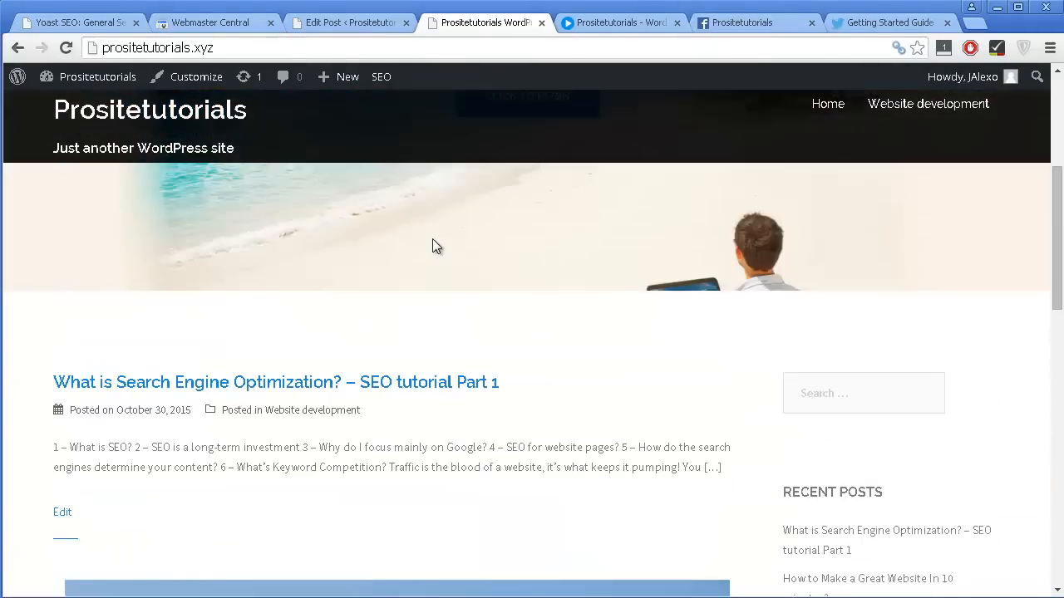
left_click(445, 384)
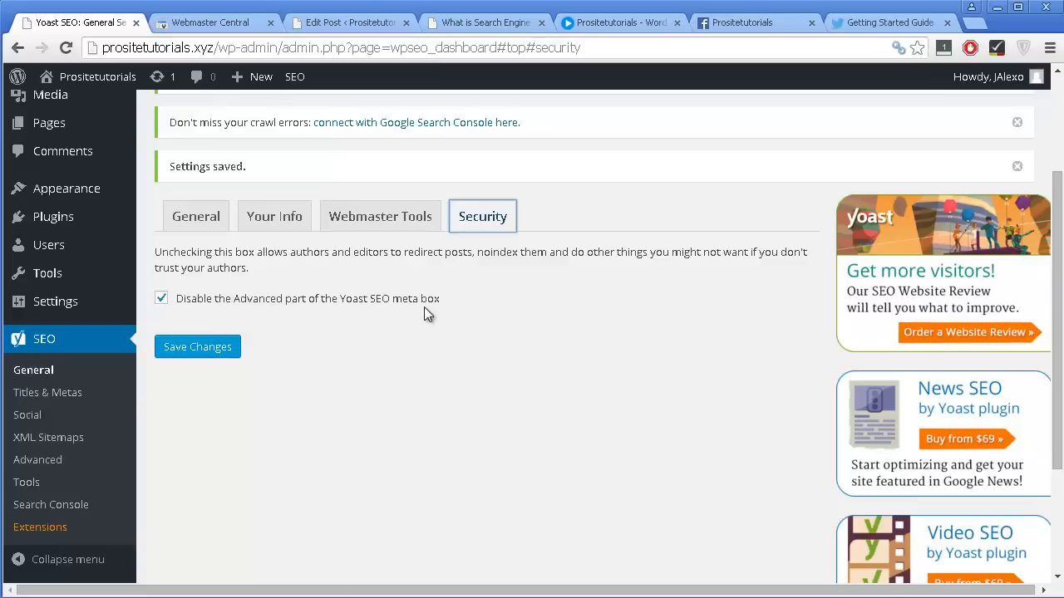
Check the post's Yoast SEO box, then uncheck "Disable the Advanced part of the Yoast SEO meta box" in the Security settings and save.
left_click(355, 23)
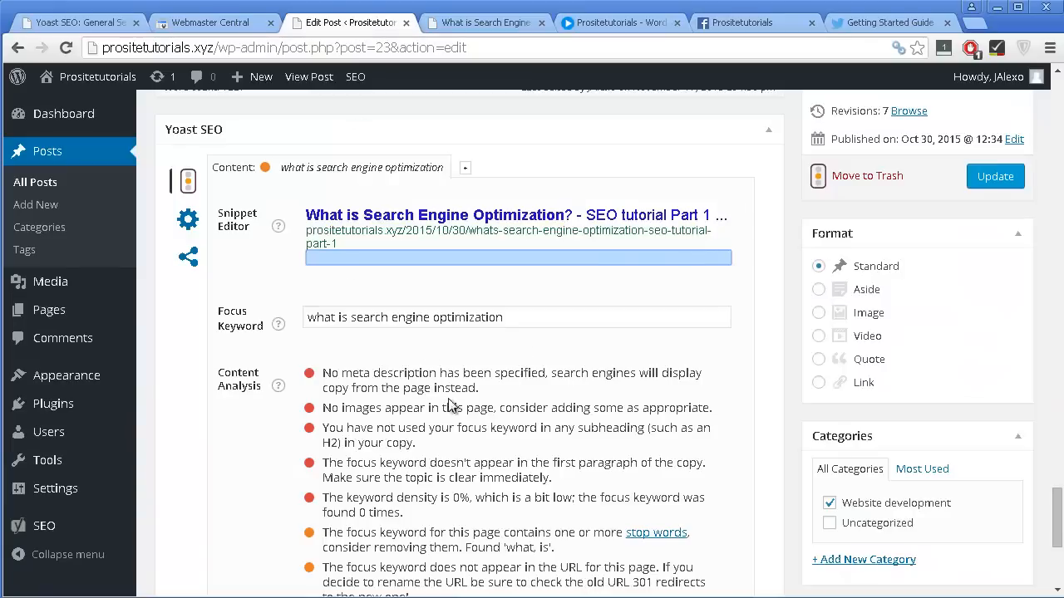
scroll(454, 406, "down", 2)
left_click(79, 22)
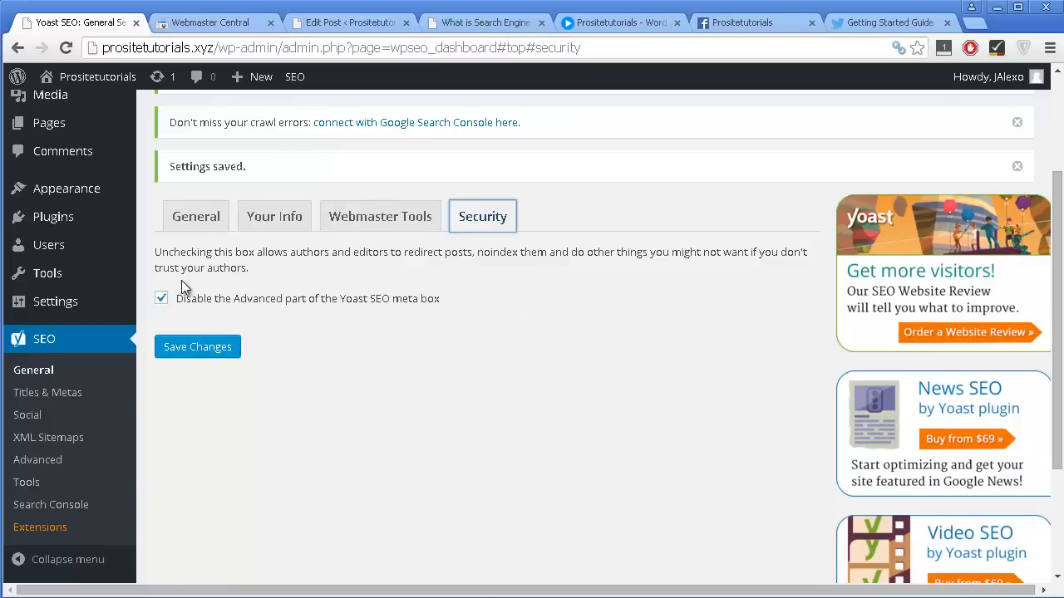
left_click(162, 299)
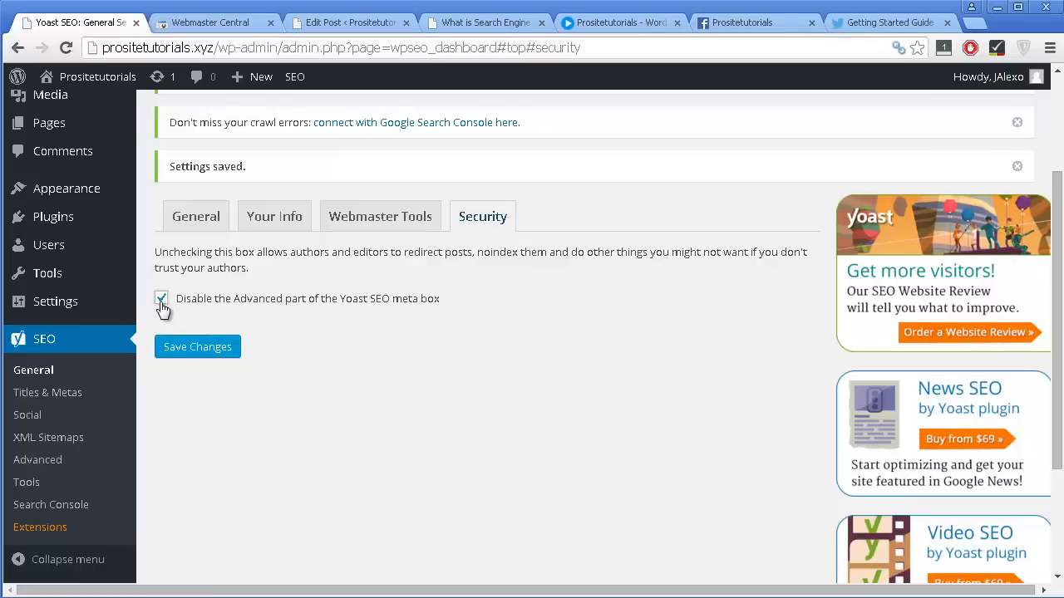
left_click(217, 356)
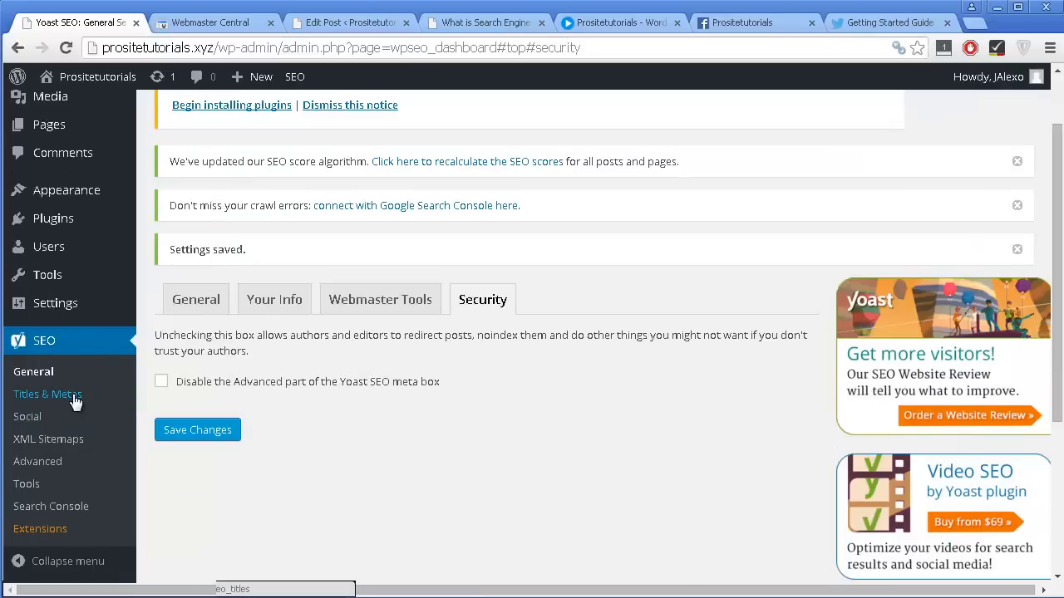
Open Yoast SEO's Titles & Metas and review the force rewrite and title separator options against the edited post's snippet title.
left_click(74, 403)
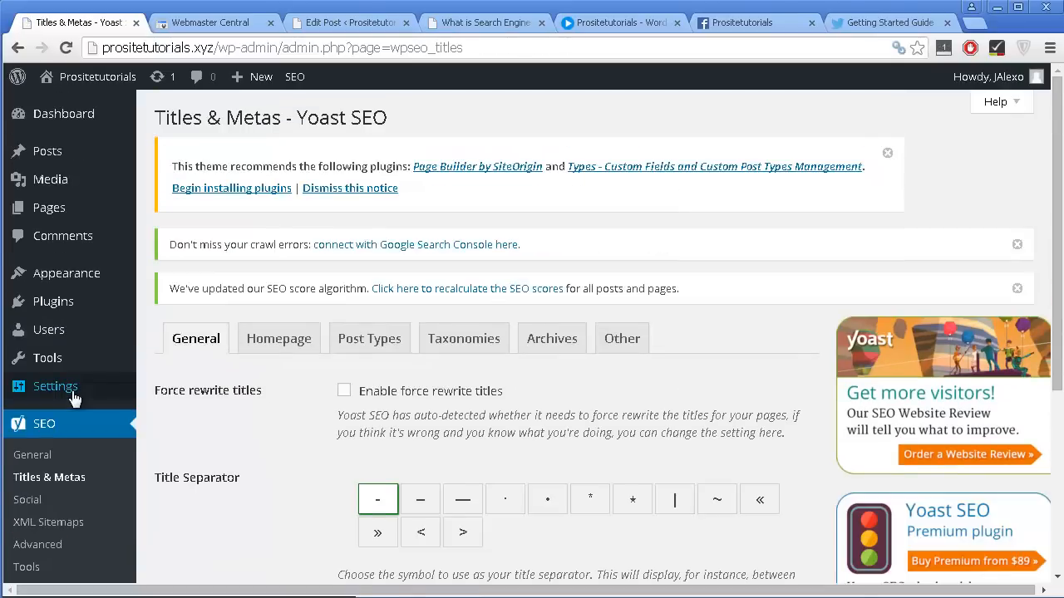
scroll(83, 382, "down", 1)
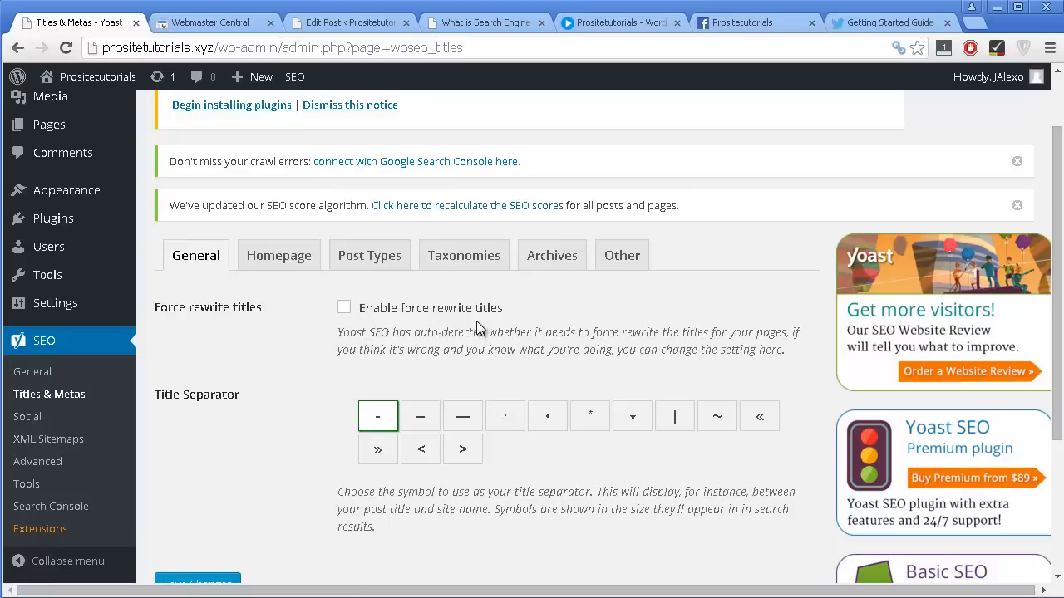
scroll(499, 320, "down", 1)
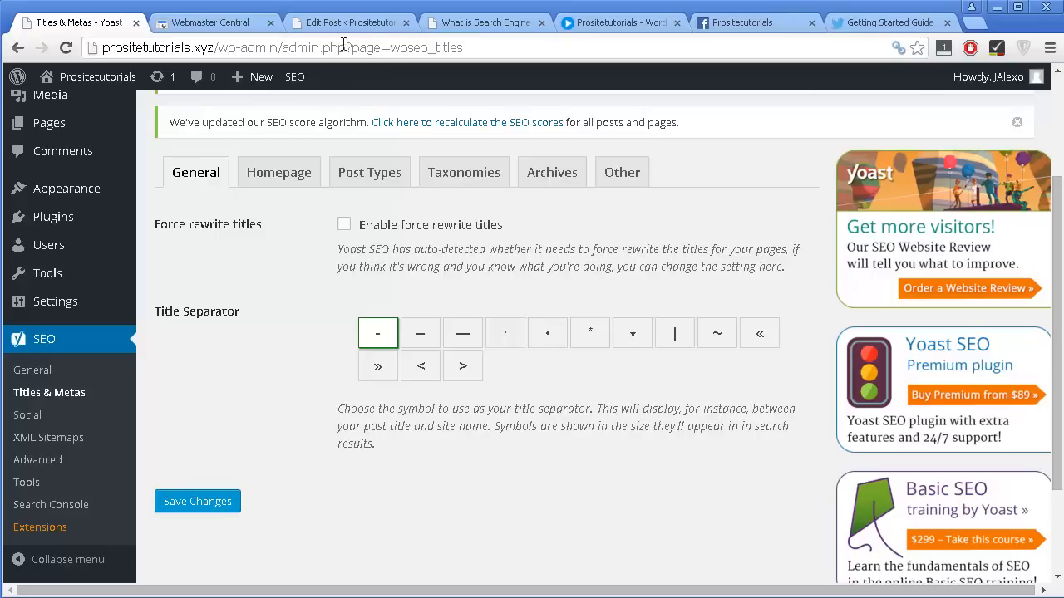
left_click(378, 23)
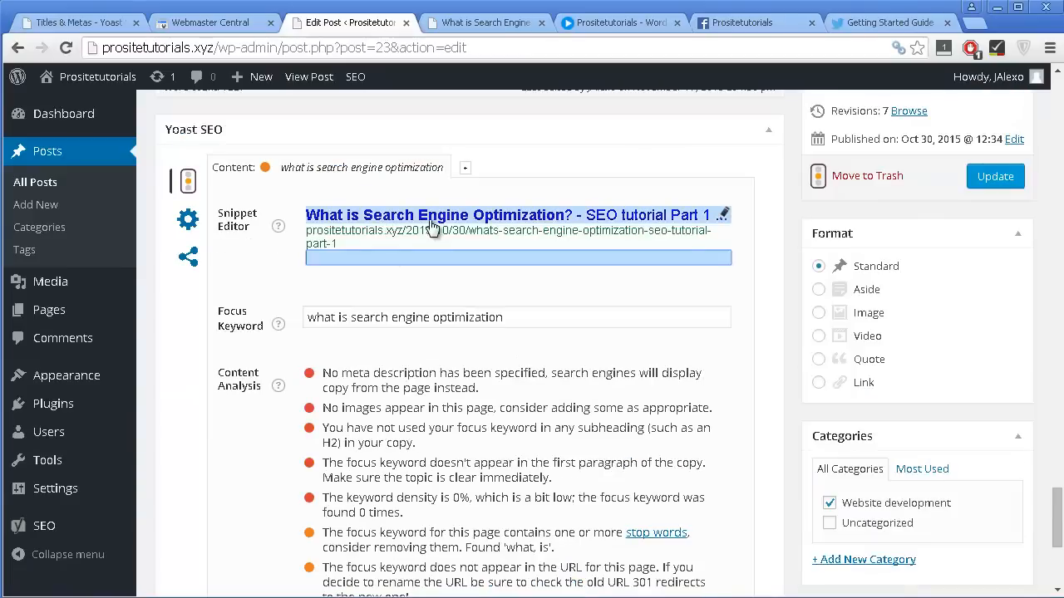
left_click(55, 25)
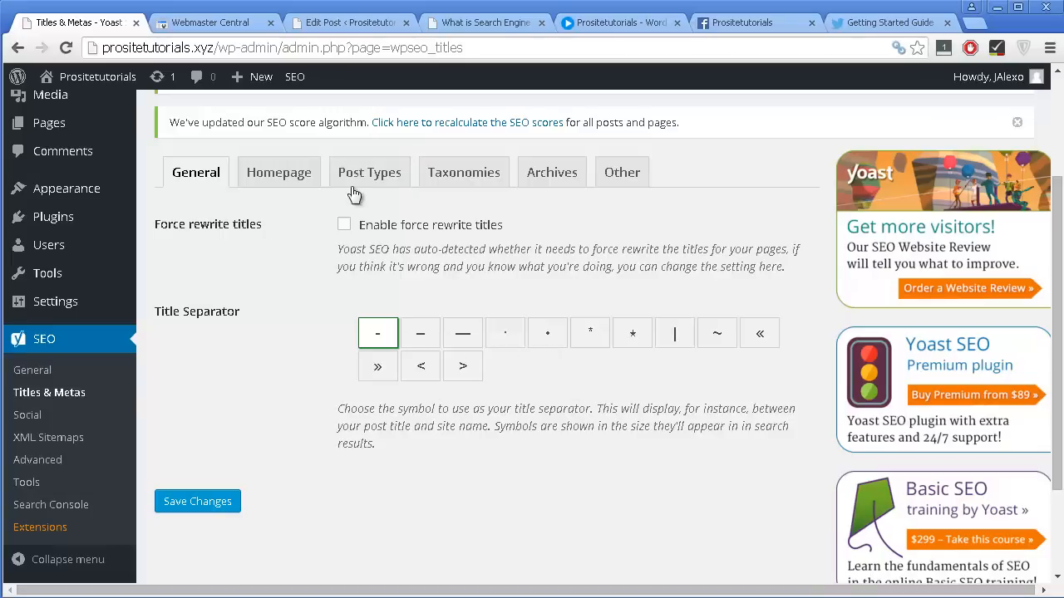
Open the Homepage title settings and compare the title template's variables with the site name and tagline on the live homepage.
left_click(283, 174)
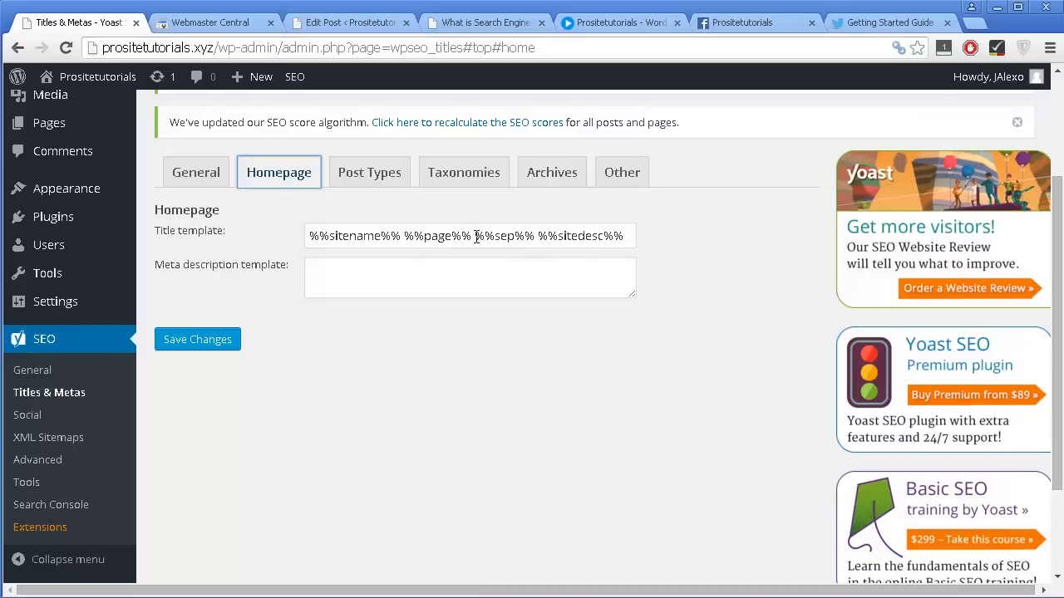
left_click_drag(401, 236, 310, 254)
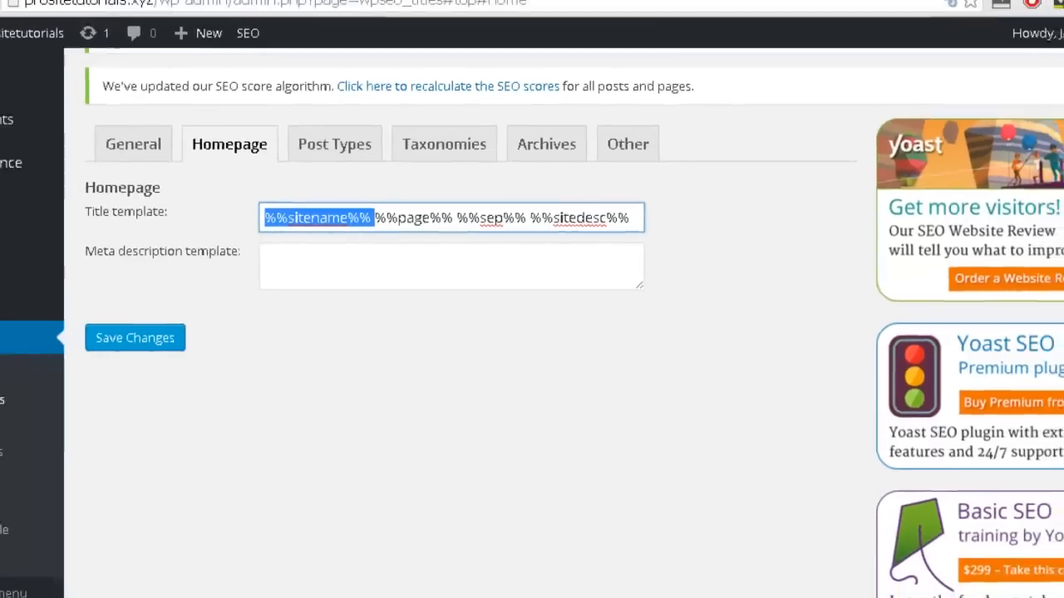
left_click(523, 29)
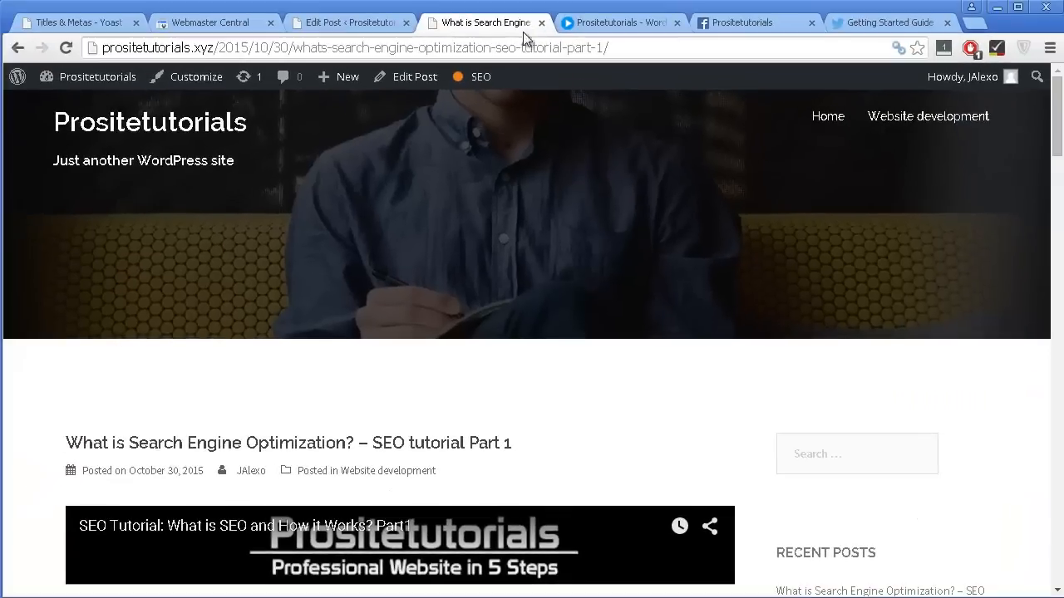
left_click_drag(217, 47, 608, 48)
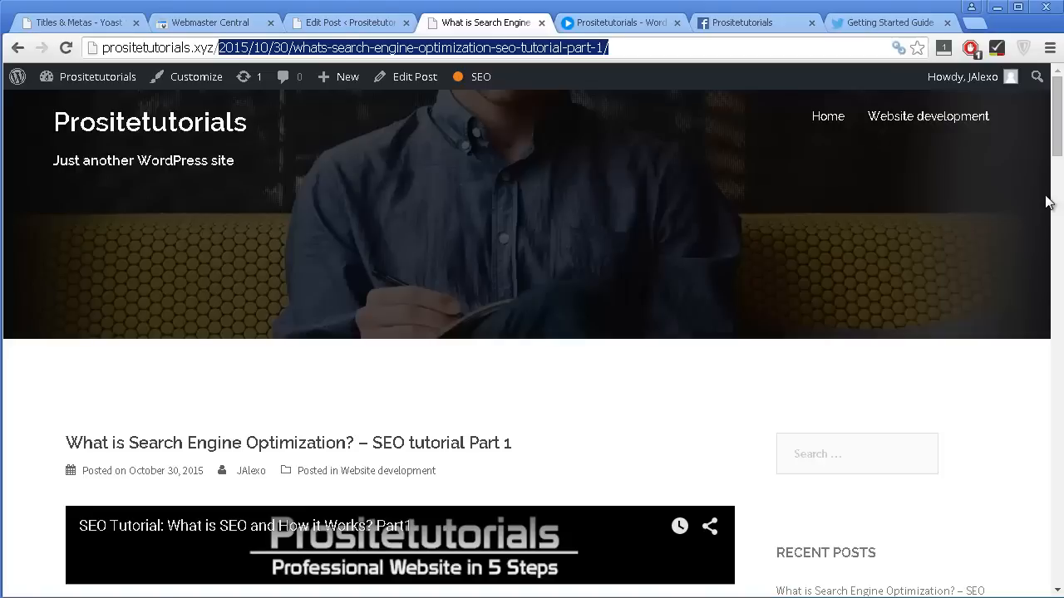
key("BackSpace")
key("Return")
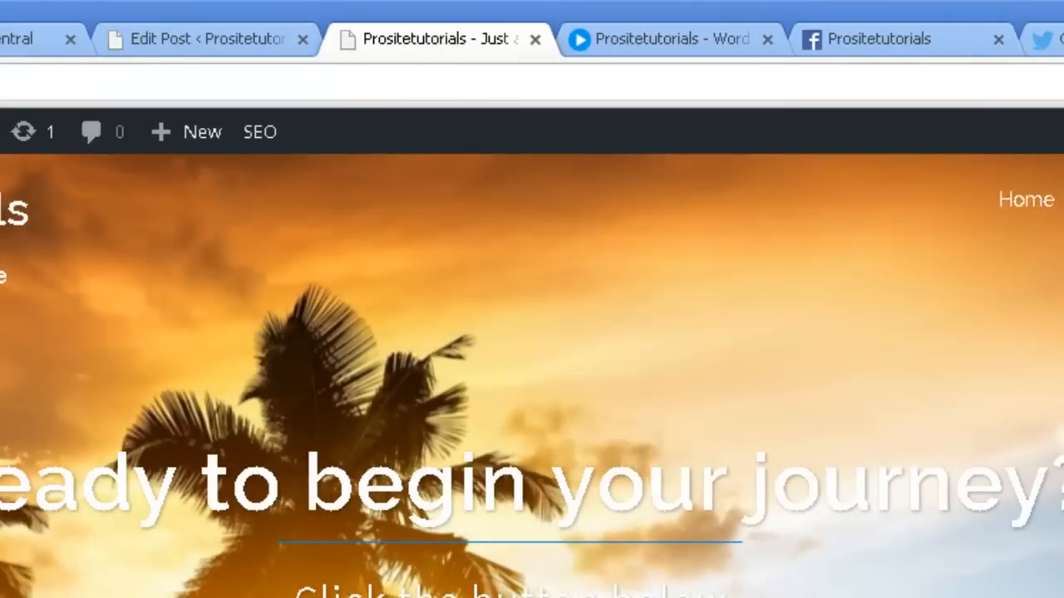
left_click_drag(40, 166, 228, 166)
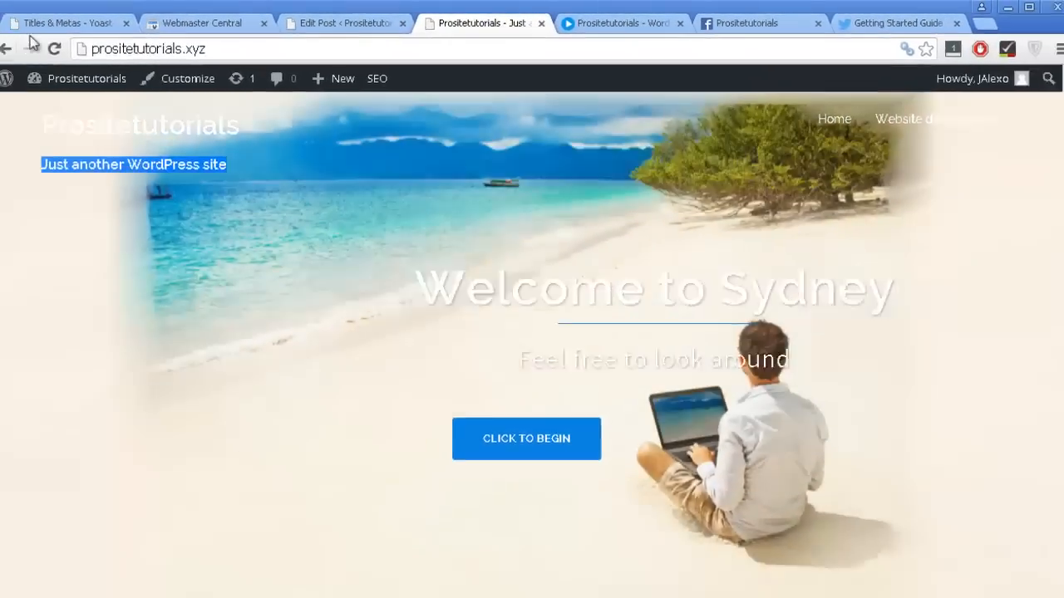
left_click(59, 30)
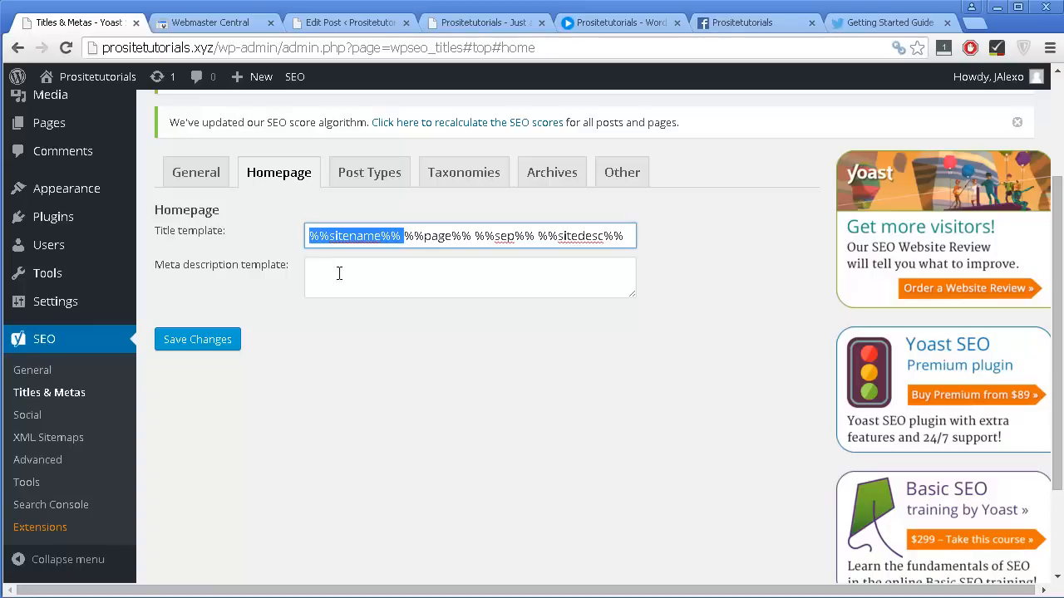
Set the homepage title template to "%%sitename%% - WordPress, SEO, Social Media Traffic, Monetization Video Tutorials".
left_click(414, 237)
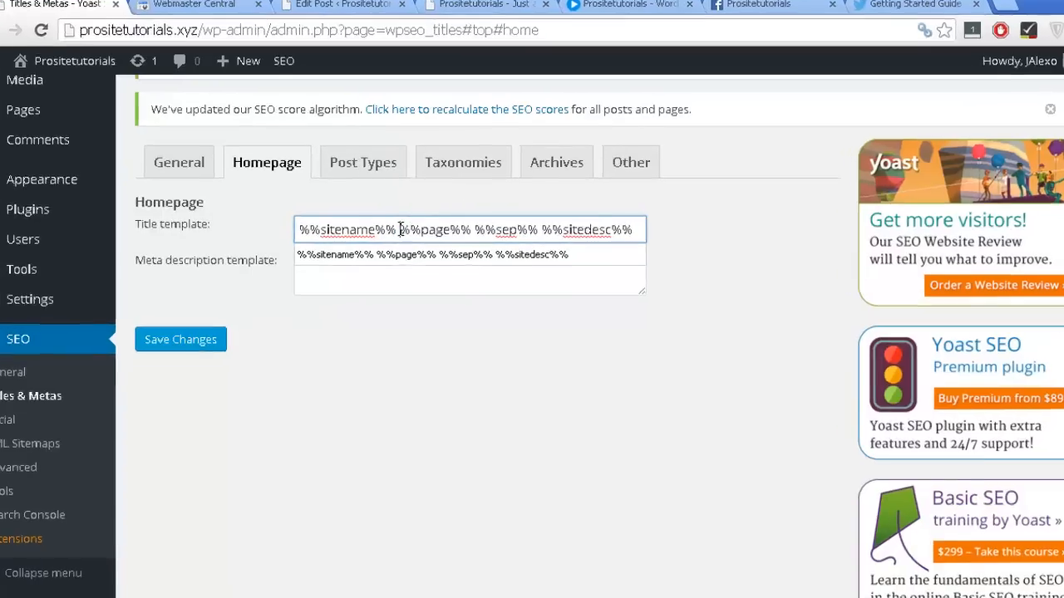
left_click_drag(405, 236, 867, 253)
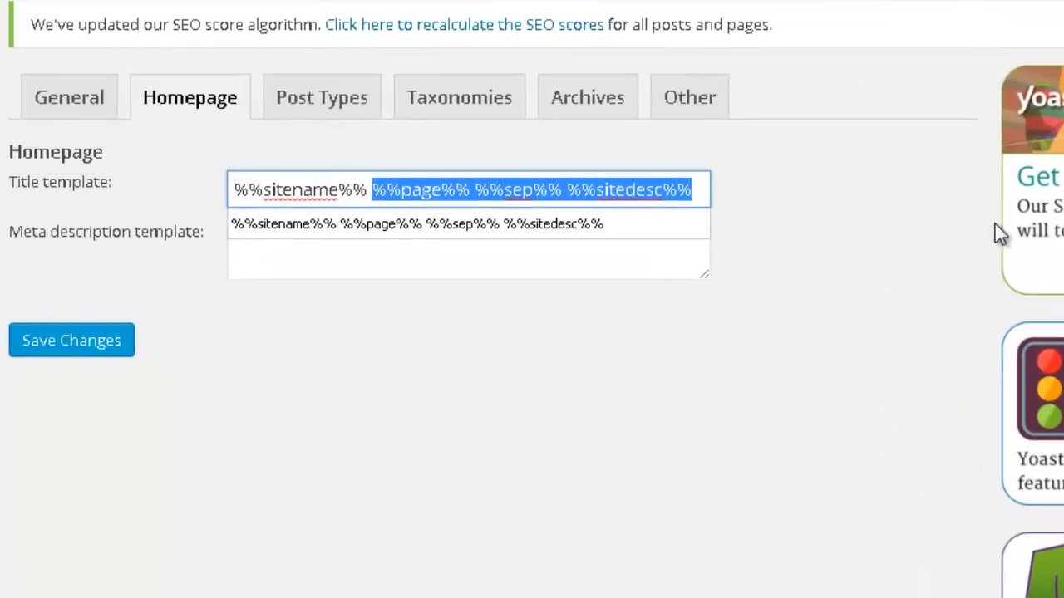
key("BackSpace")
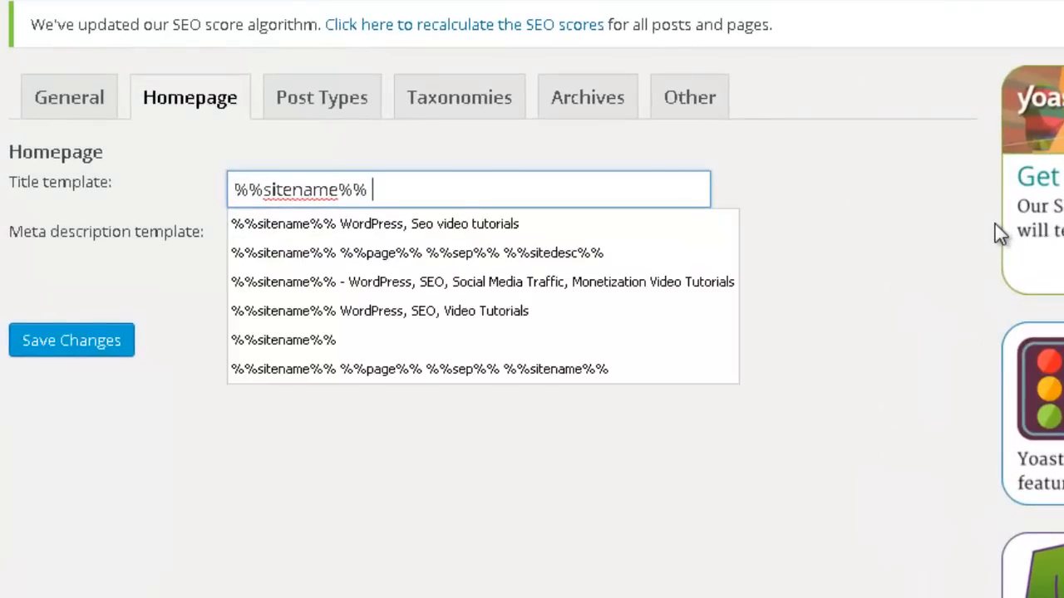
type("- ")
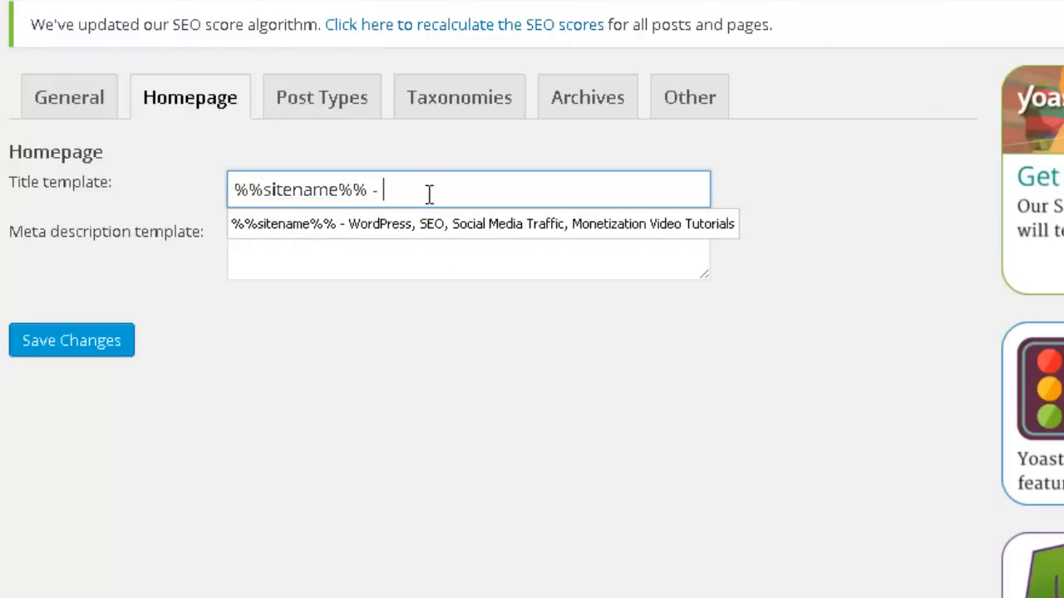
type("WordPress")
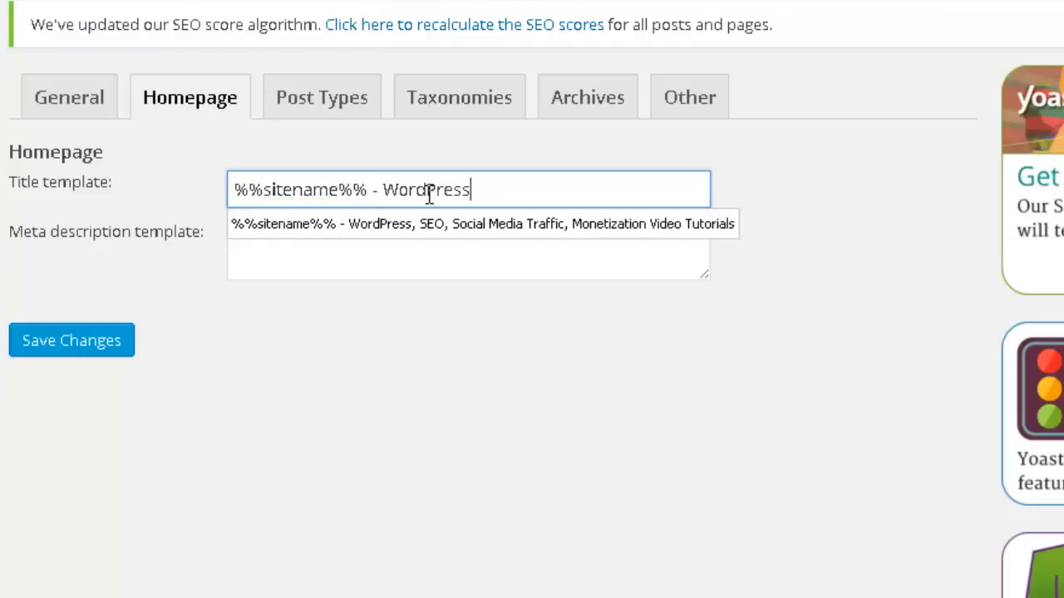
type(", Se")
key("BackSpace")
left_click(415, 230)
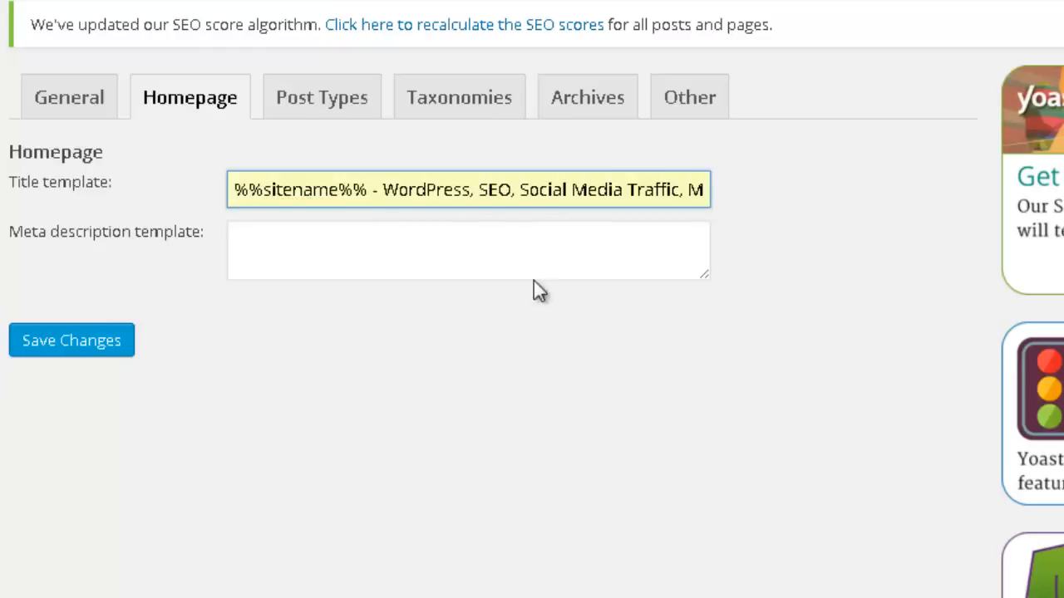
double_click(374, 190)
left_click_drag(469, 179, 712, 186)
left_click(468, 190)
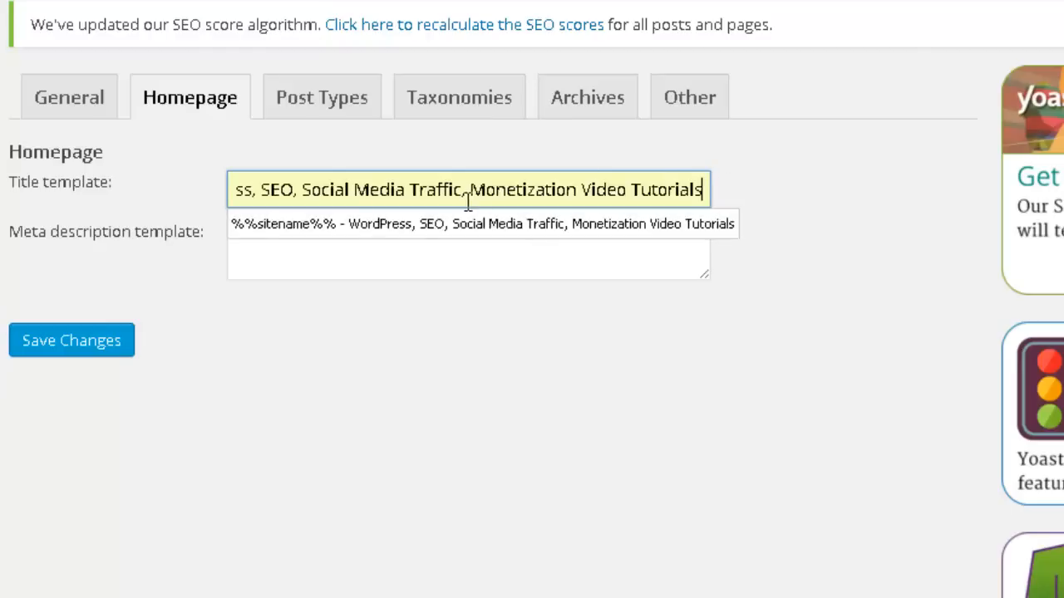
Enter "Learn by video how to make a website" as the homepage meta description template and save the changes.
left_click(280, 262)
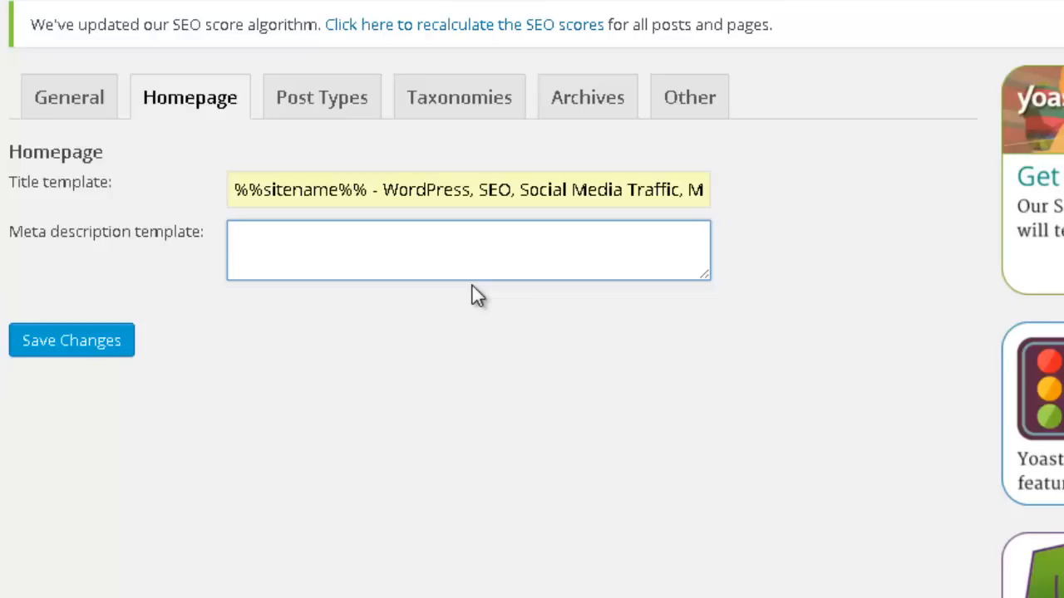
type("Learn h")
key("BackSpace")
type("y")
key("BackSpace")
key("BackSpace")
type("by video how")
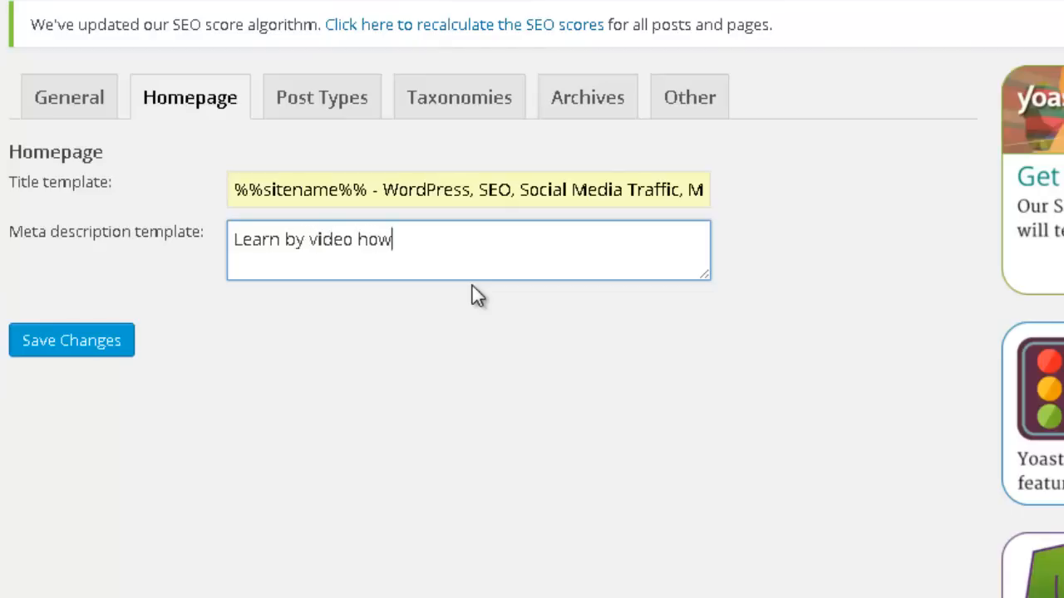
type(" to make a website")
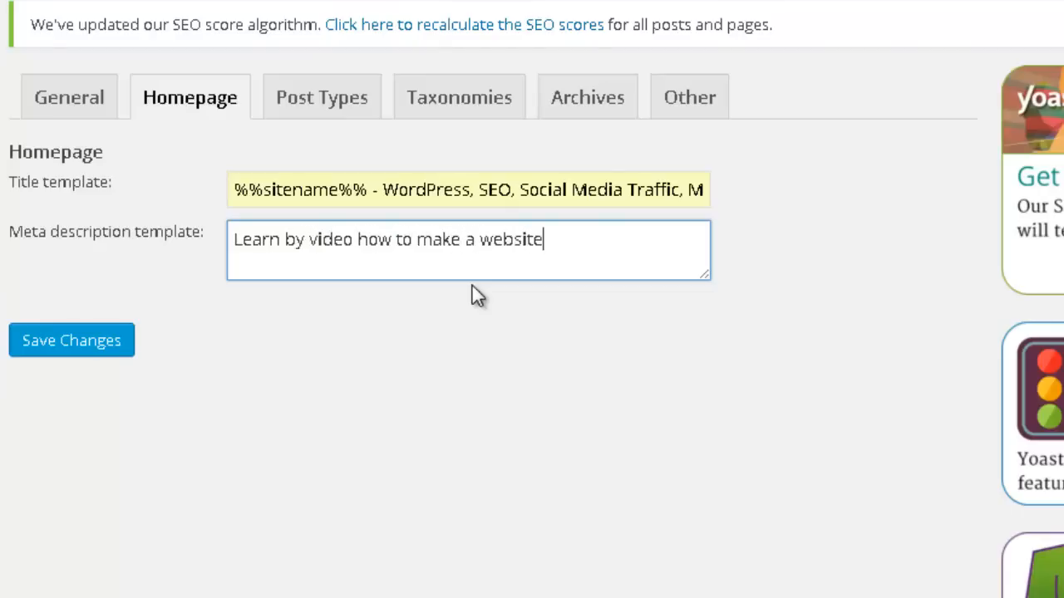
left_click(111, 341)
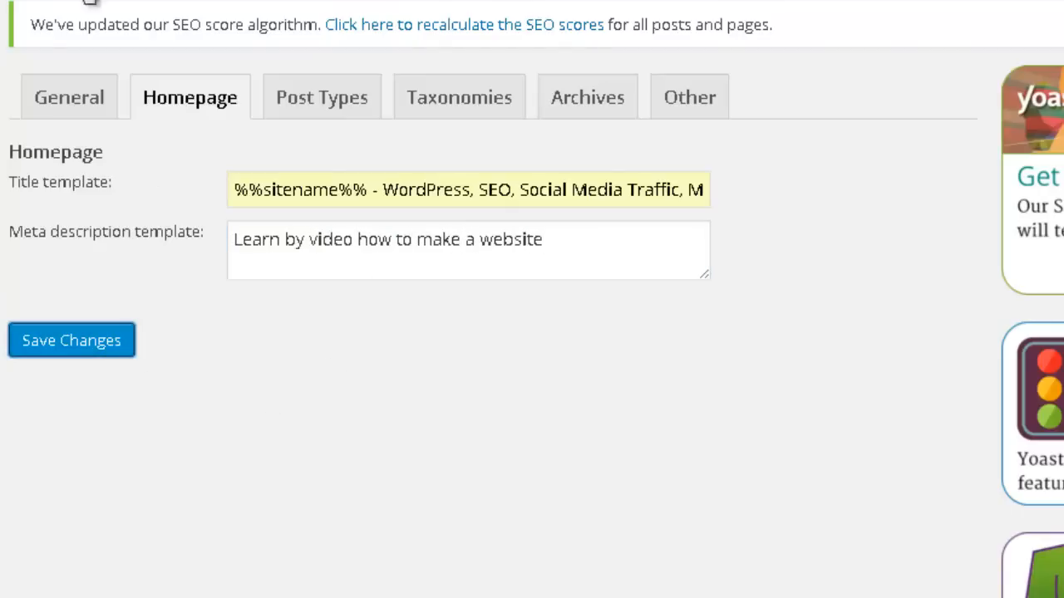
scroll(316, 178, "down", 3)
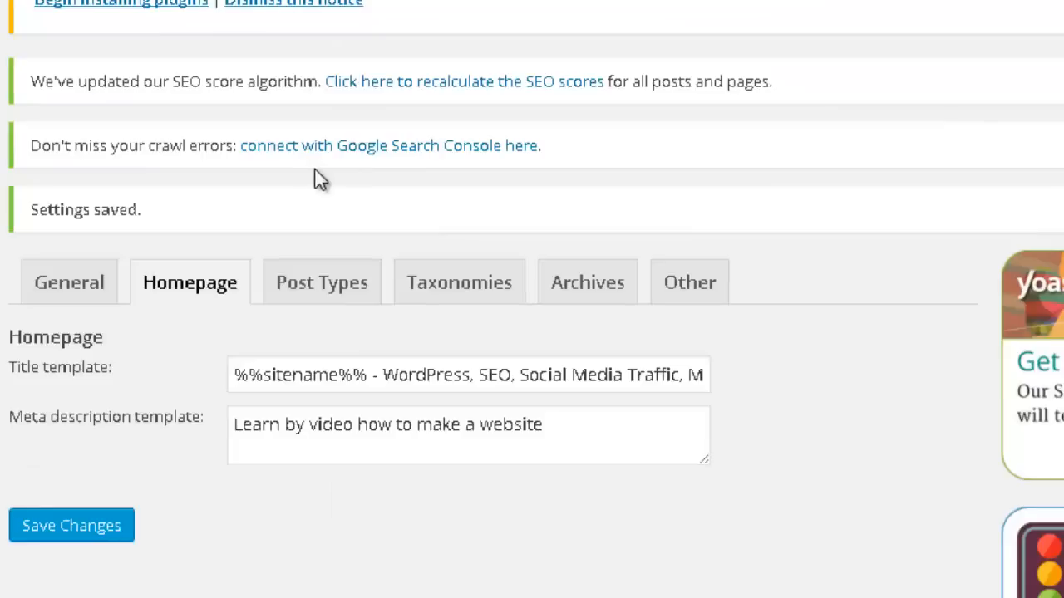
Look up the %%sitename%% variable in the Titles & Metas help and examine the Basic Variables list for templates.
scroll(280, 341, "up", 2)
left_click_drag(371, 373, 233, 375)
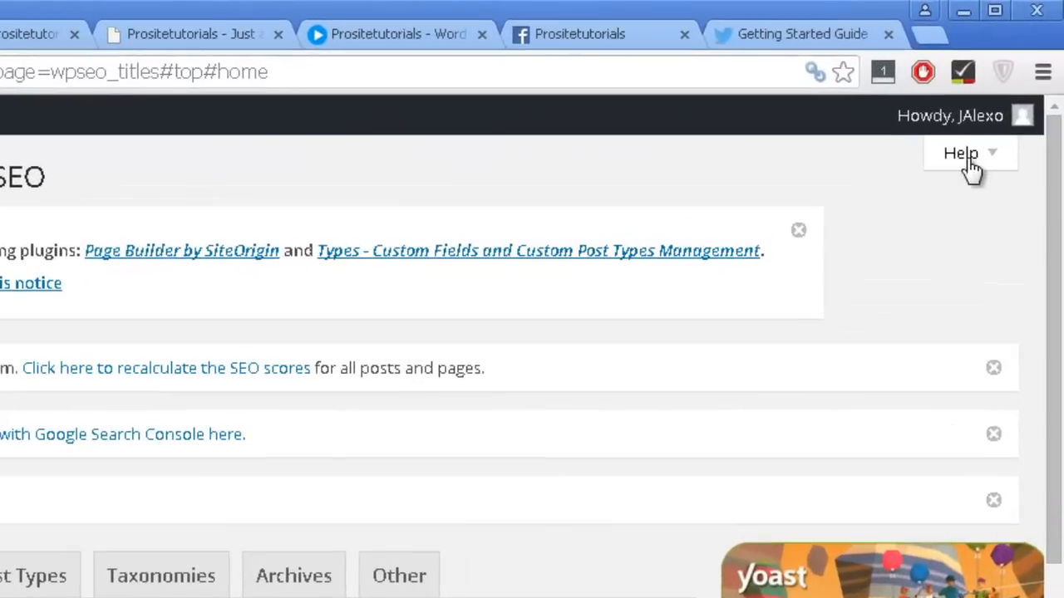
left_click(980, 133)
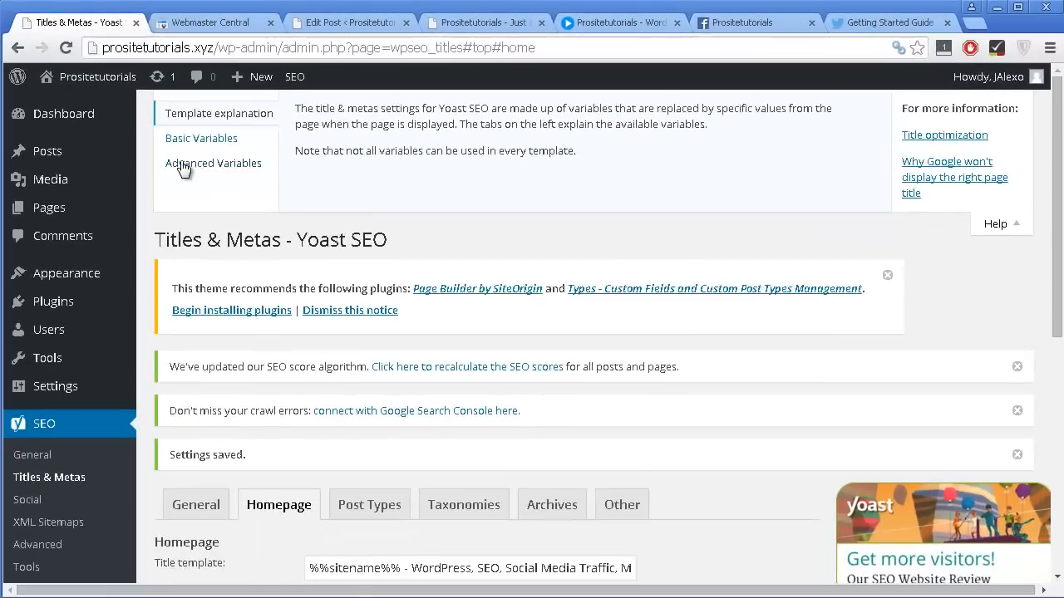
left_click(191, 141)
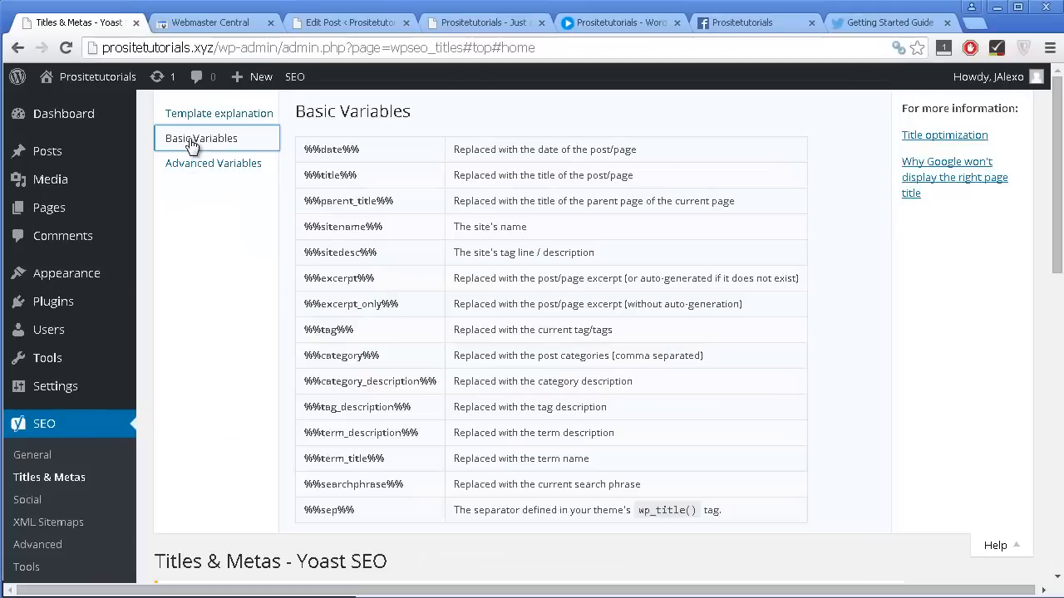
scroll(330, 274, "down", 2)
scroll(330, 274, "up", 2)
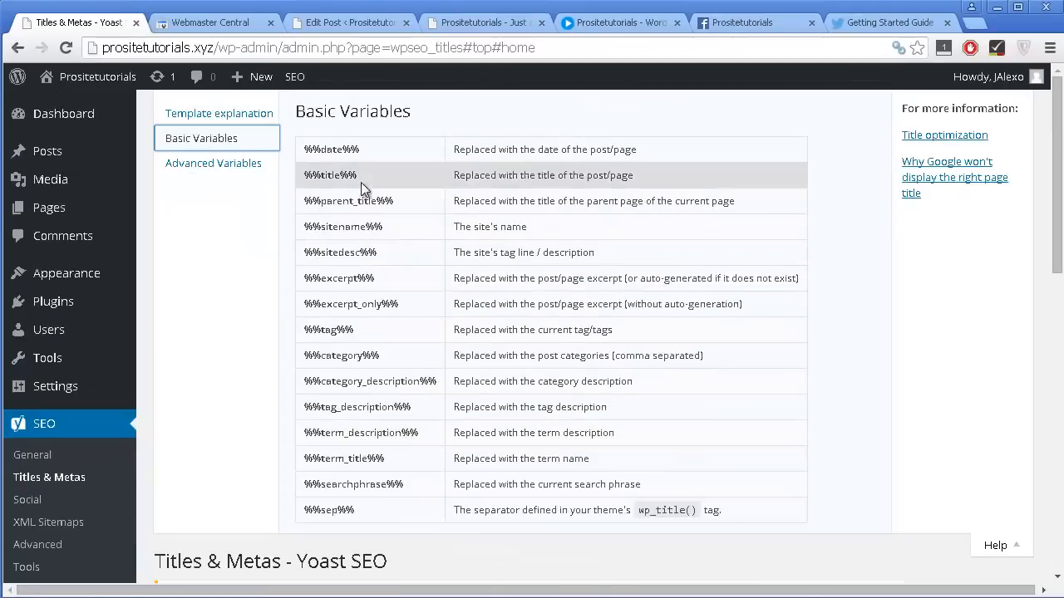
scroll(377, 442, "down", 2)
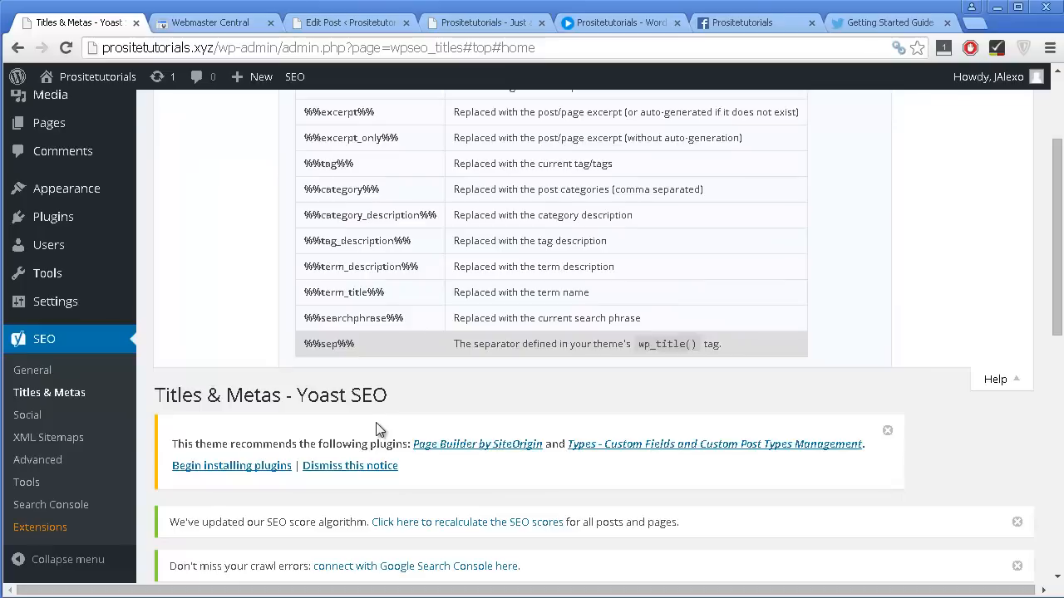
scroll(391, 366, "up", 2)
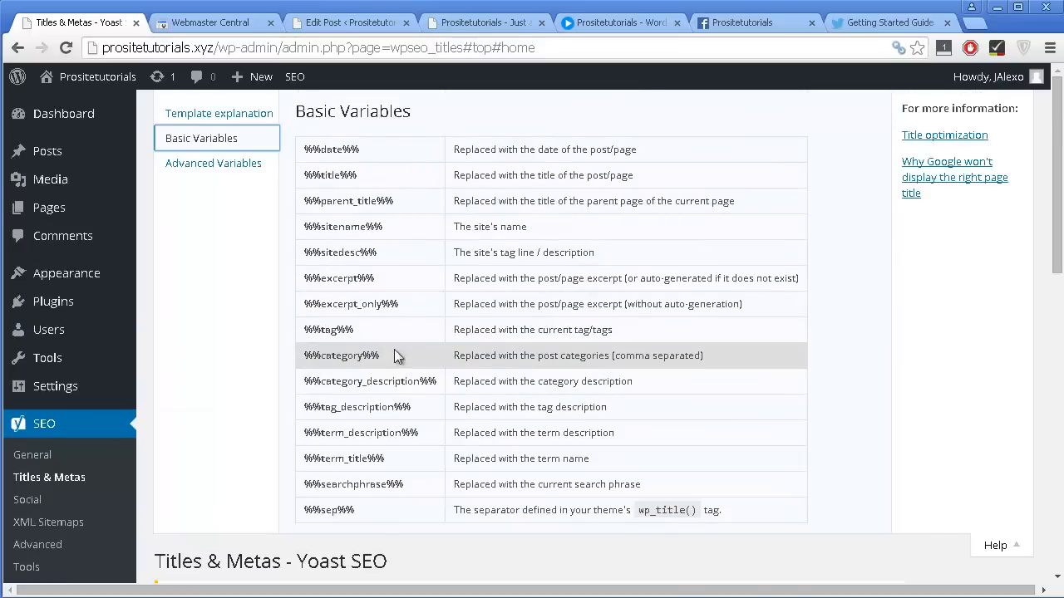
scroll(463, 309, "down", 7)
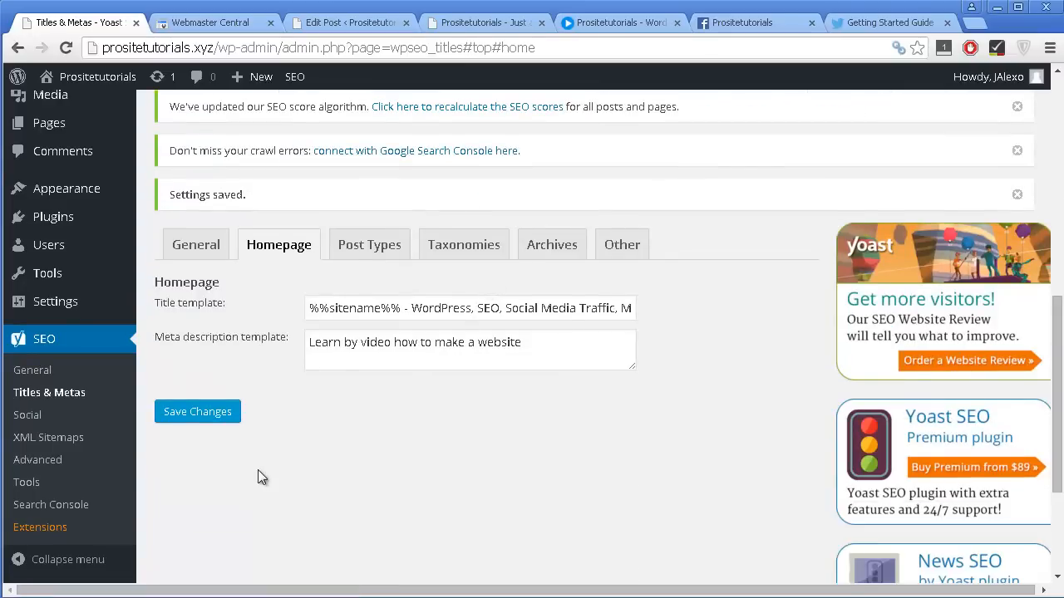
Save the homepage template changes and reload the live homepage to check its title.
left_click(215, 414)
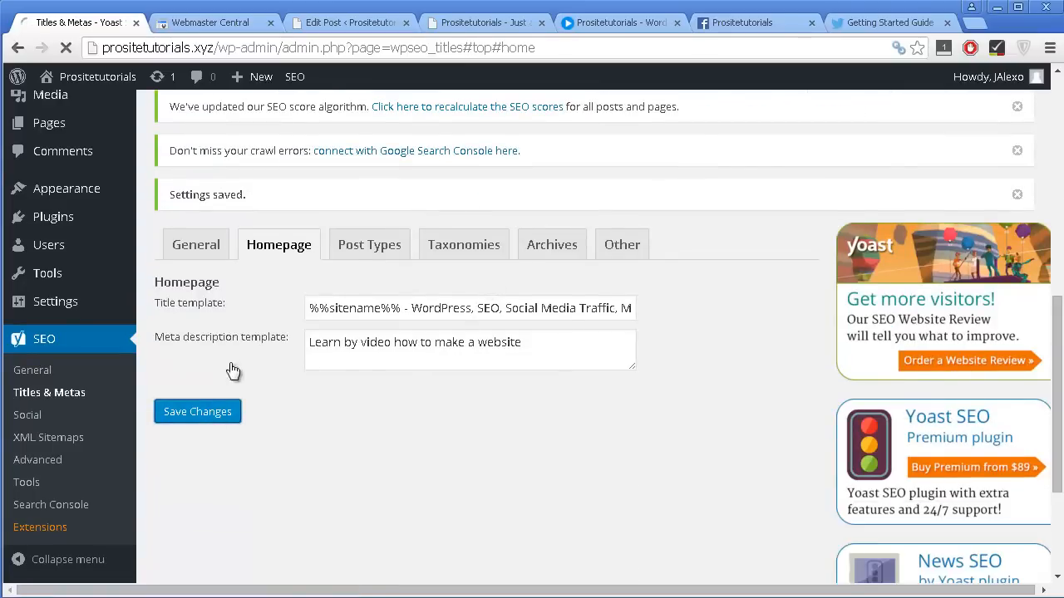
left_click(486, 22)
left_click(64, 50)
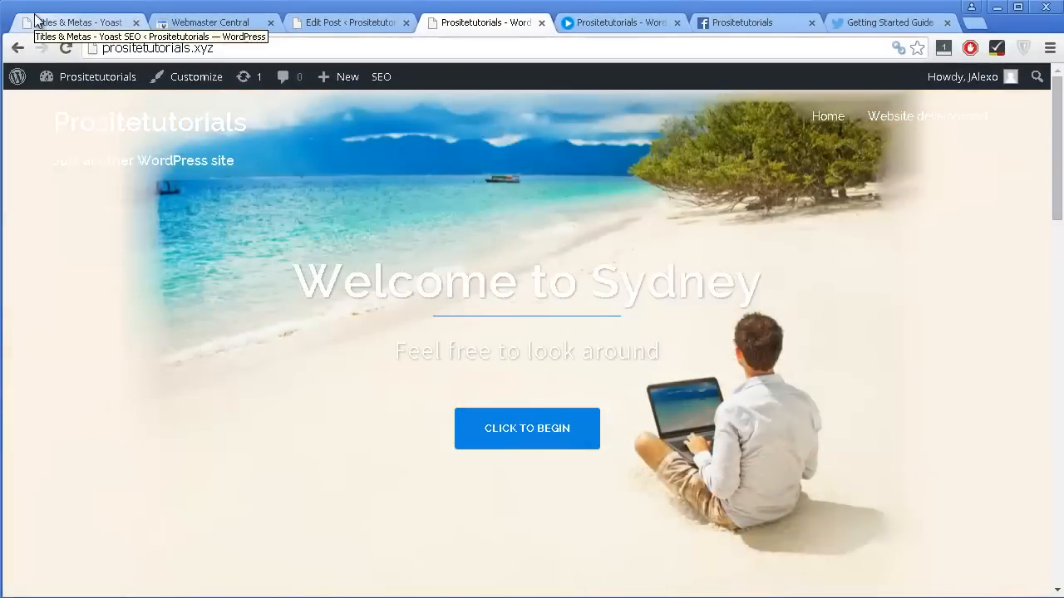
left_click(0, 25)
Open the Post Types title settings and review the variables in the Posts title template.
scroll(572, 424, "down", 2)
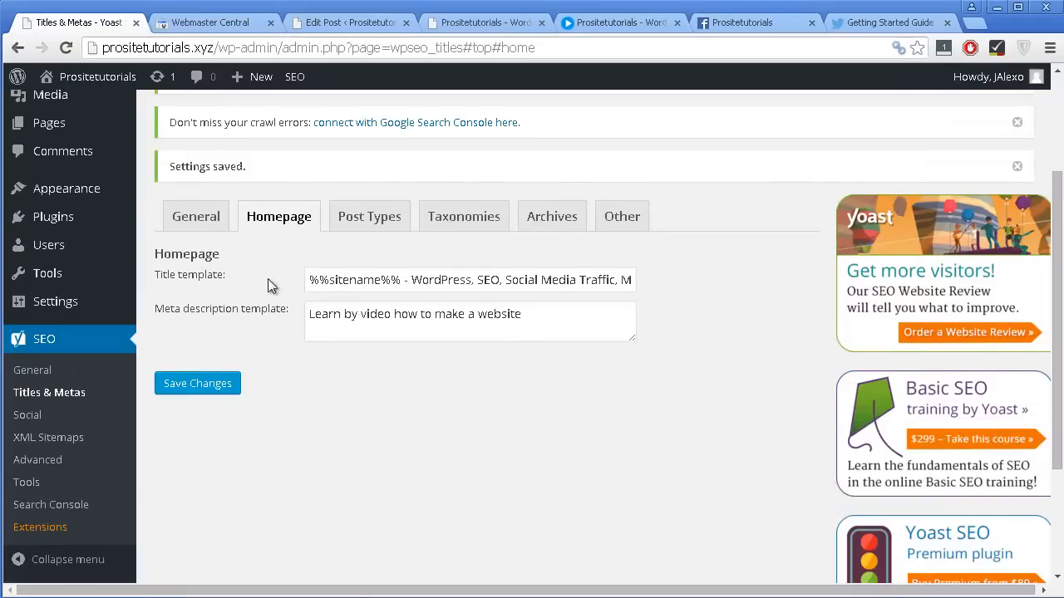
left_click(367, 223)
scroll(492, 358, "down", 1)
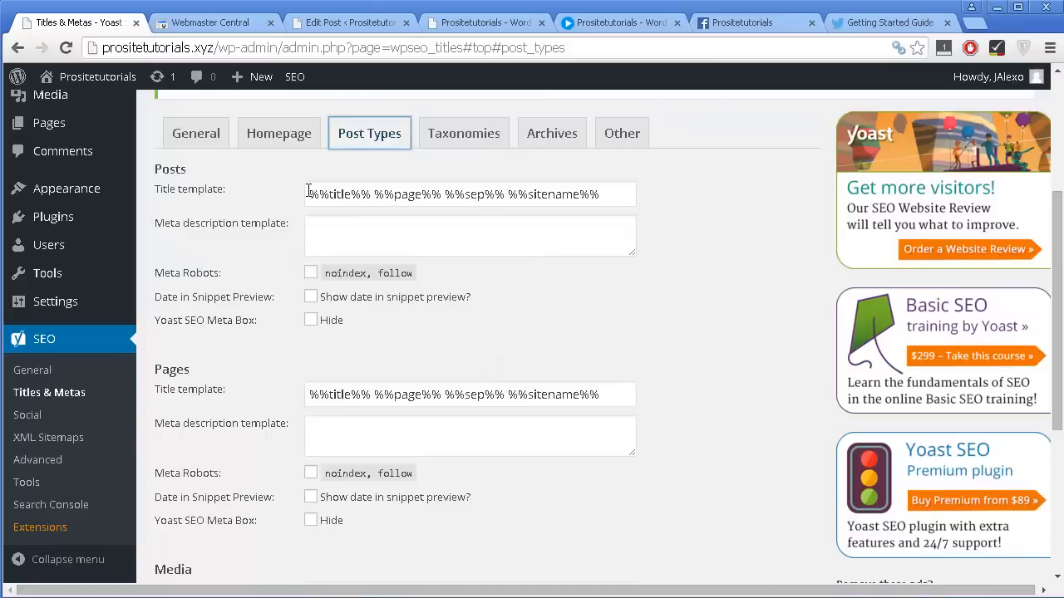
left_click_drag(308, 193, 617, 202)
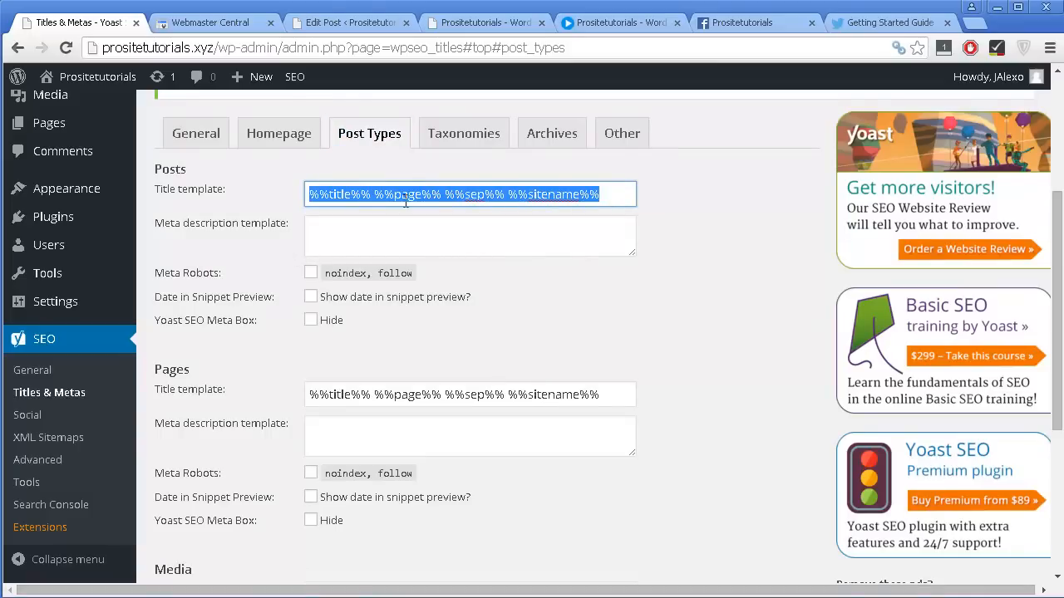
left_click(432, 226)
Look up the %%excerpt%% variable in the help's Basic Variables list and copy it.
scroll(311, 260, "up", 1)
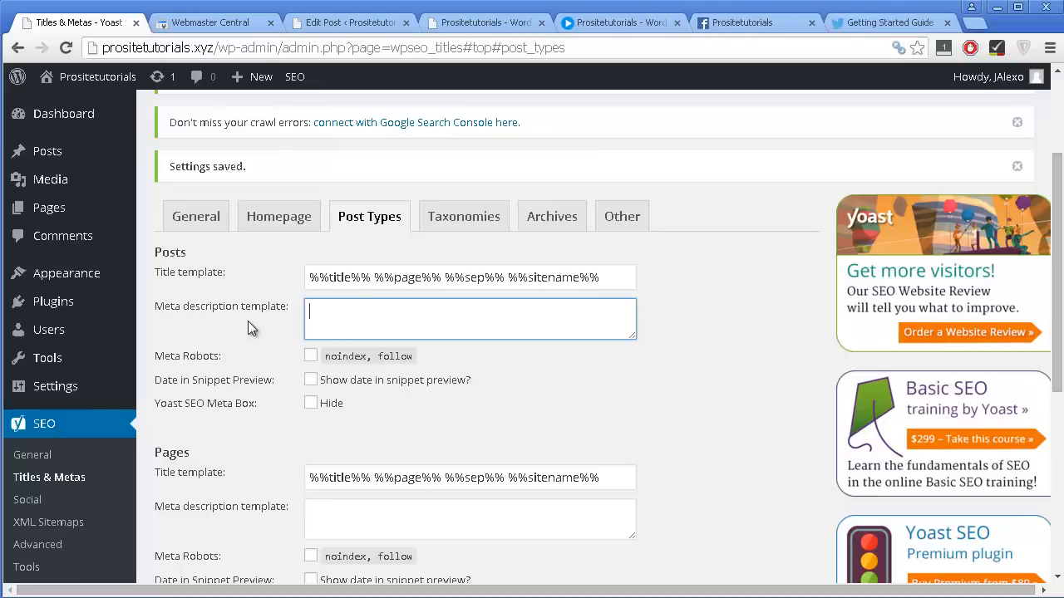
scroll(408, 315, "up", 3)
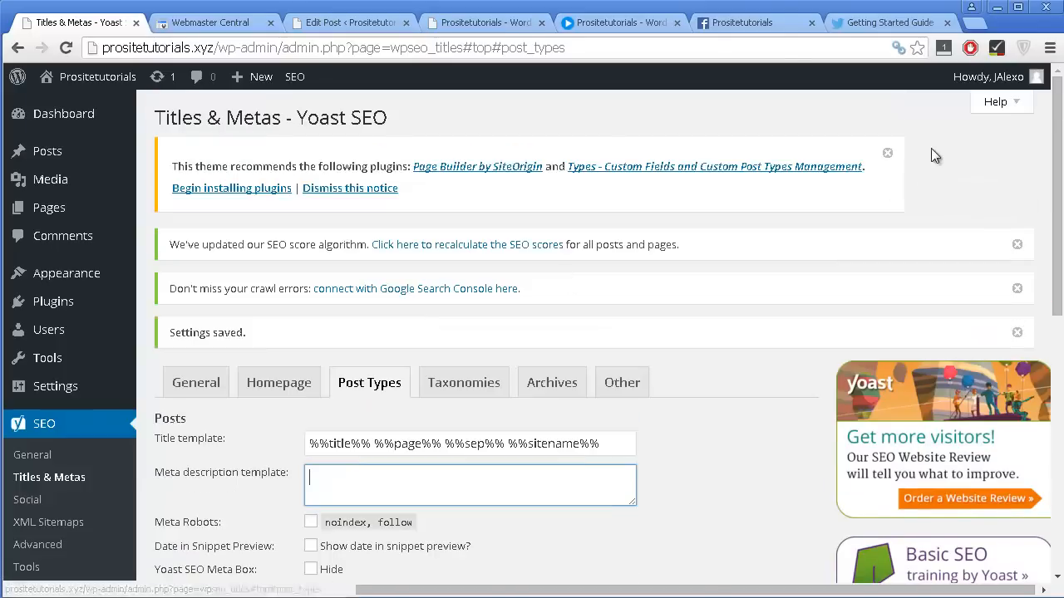
left_click(997, 103)
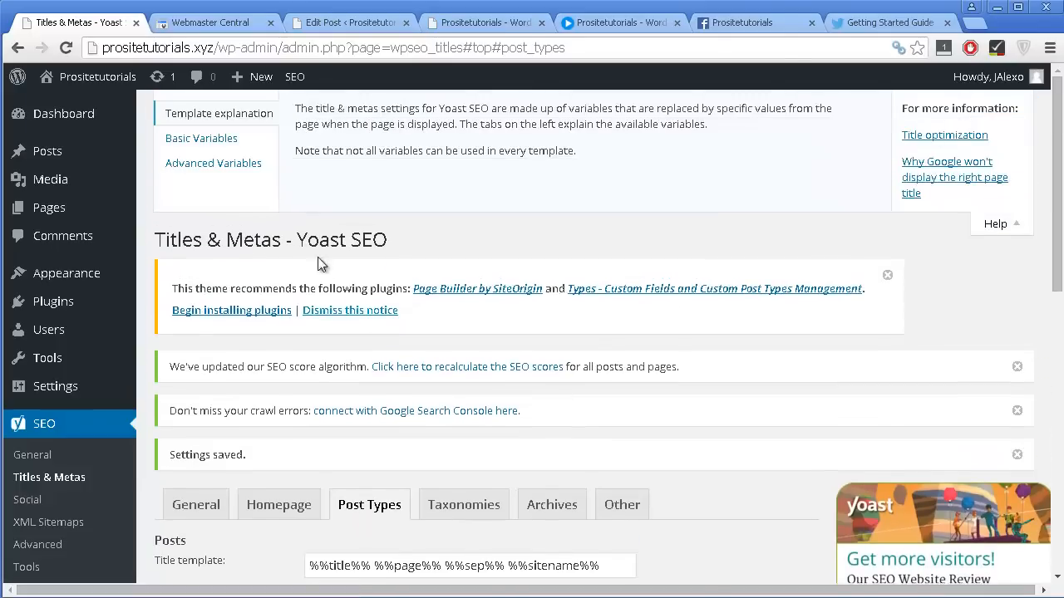
left_click(231, 139)
scroll(416, 233, "down", 2)
scroll(382, 237, "up", 1)
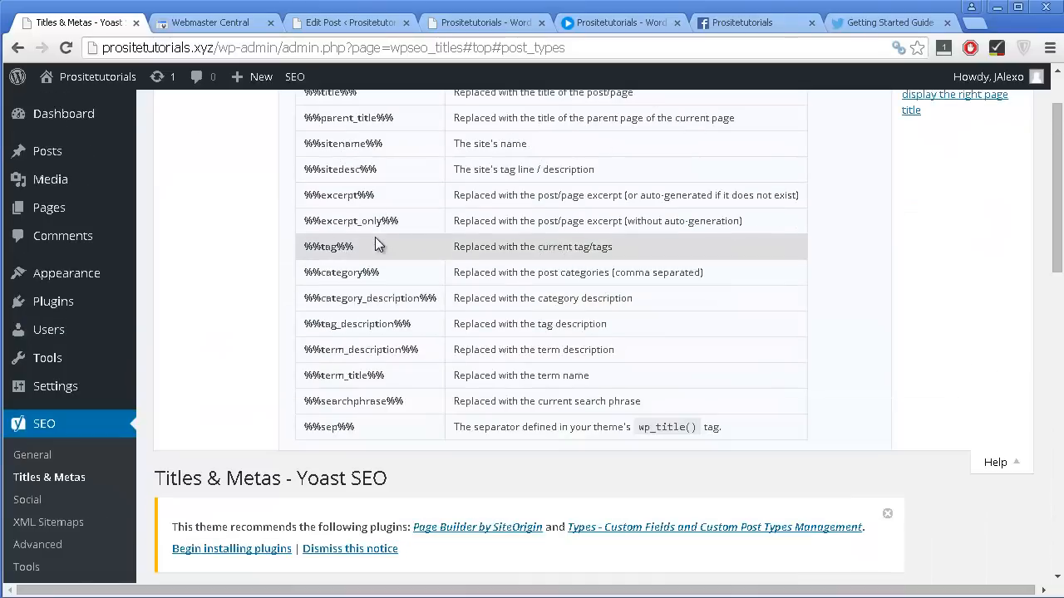
left_click_drag(376, 194, 302, 195)
key("ctrl+c")
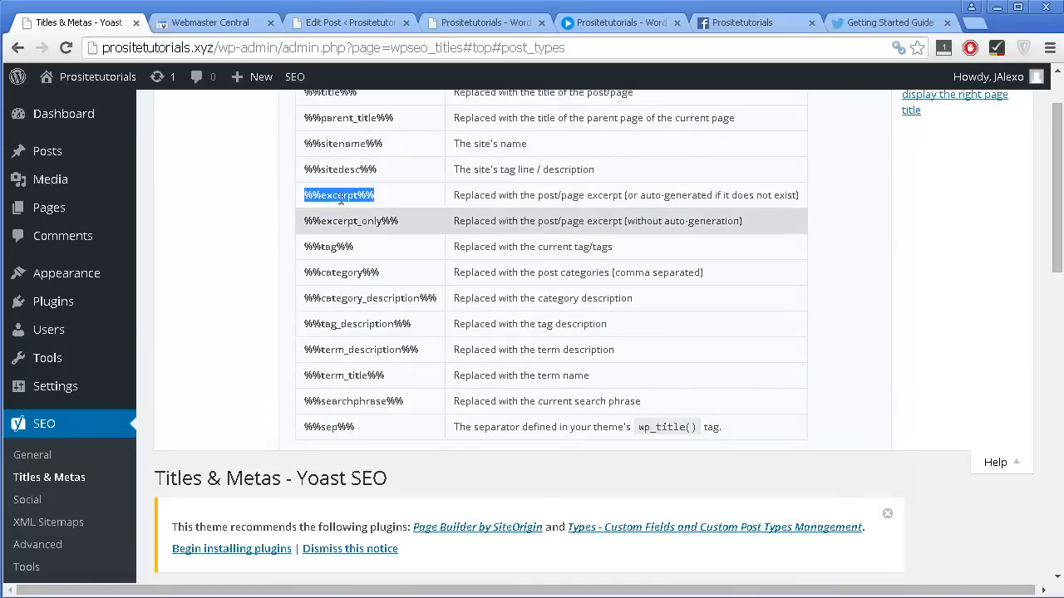
Set the meta description template for Posts to %%excerpt%%.
scroll(382, 388, "down", 5)
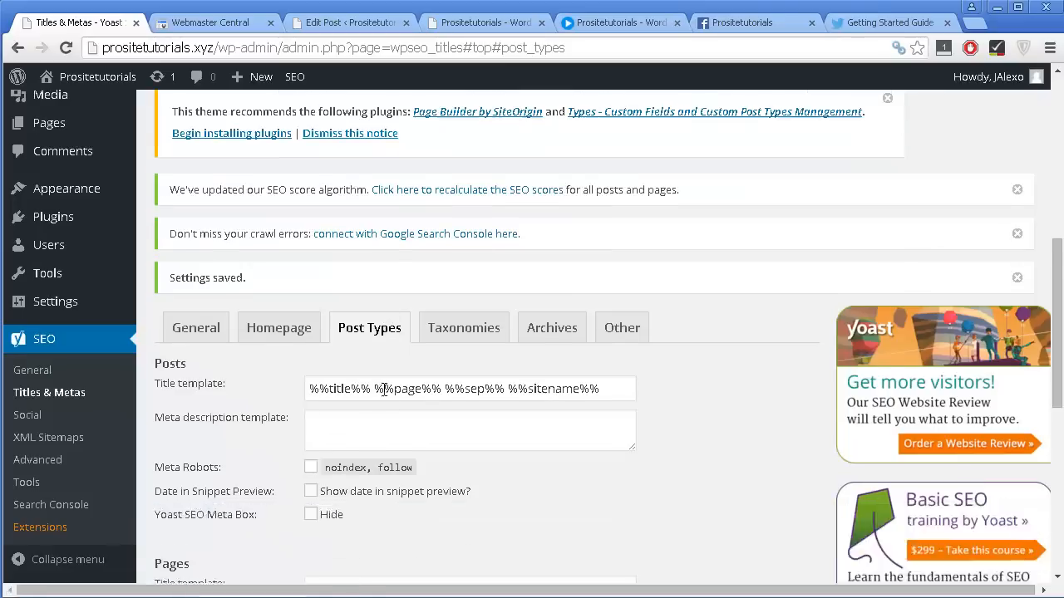
scroll(384, 389, "down", 1)
left_click(388, 349)
key("ctrl+v")
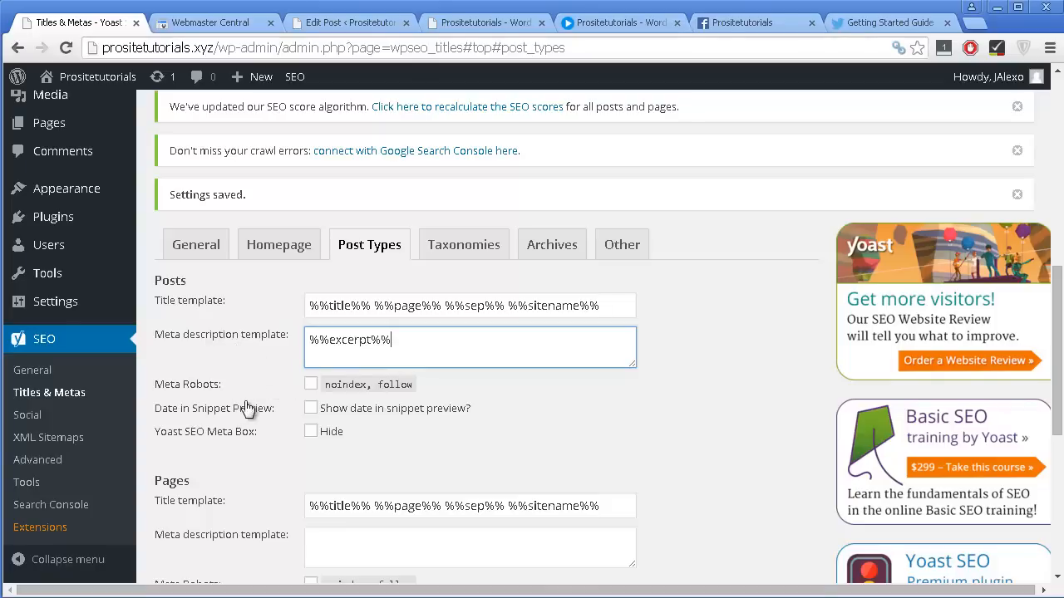
Copy %%excerpt%% from the Posts meta description template into the one for Pages.
scroll(328, 451, "down", 1)
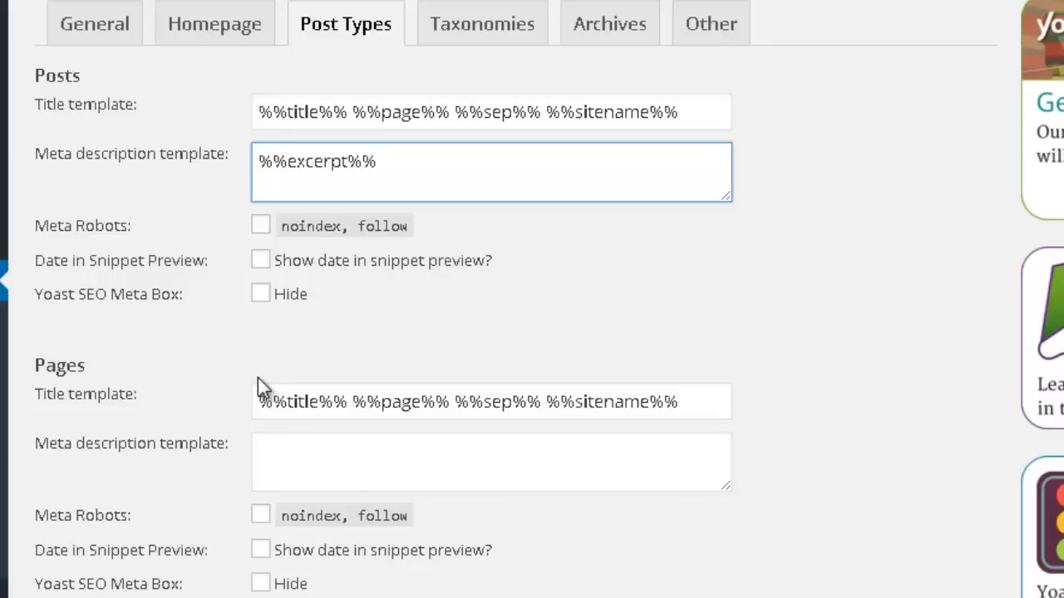
scroll(297, 344, "down", 3)
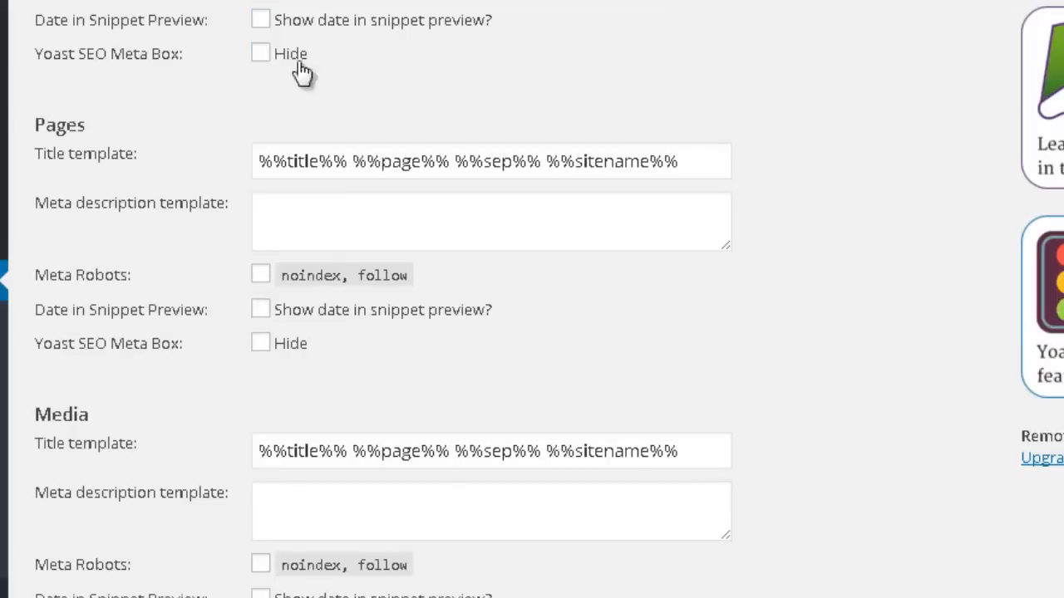
scroll(225, 166, "down", 2)
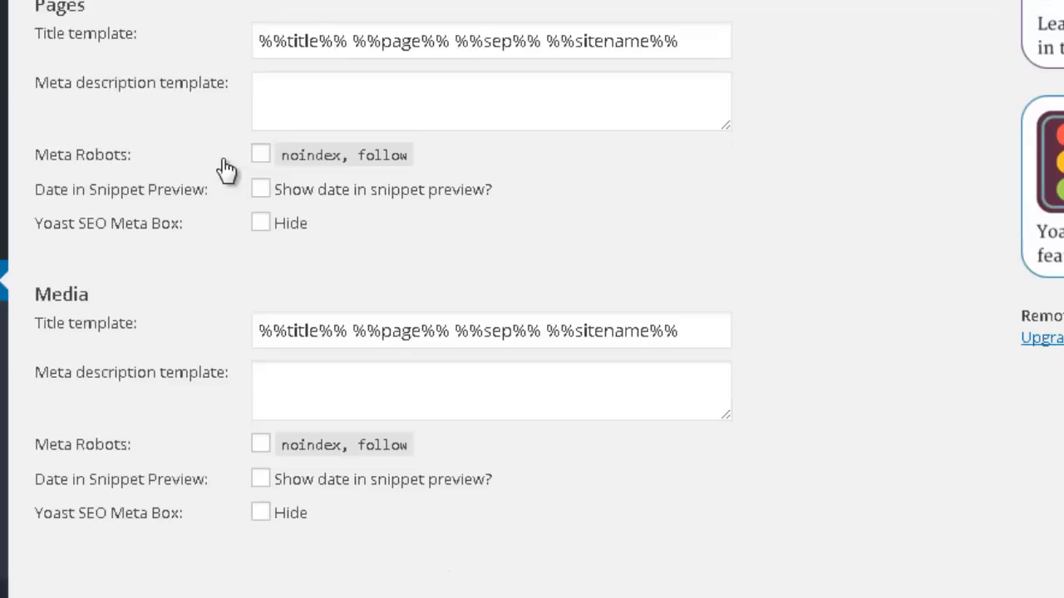
scroll(308, 52, "up", 2)
left_click(340, 52)
key("ctrl+a")
key("ctrl+c")
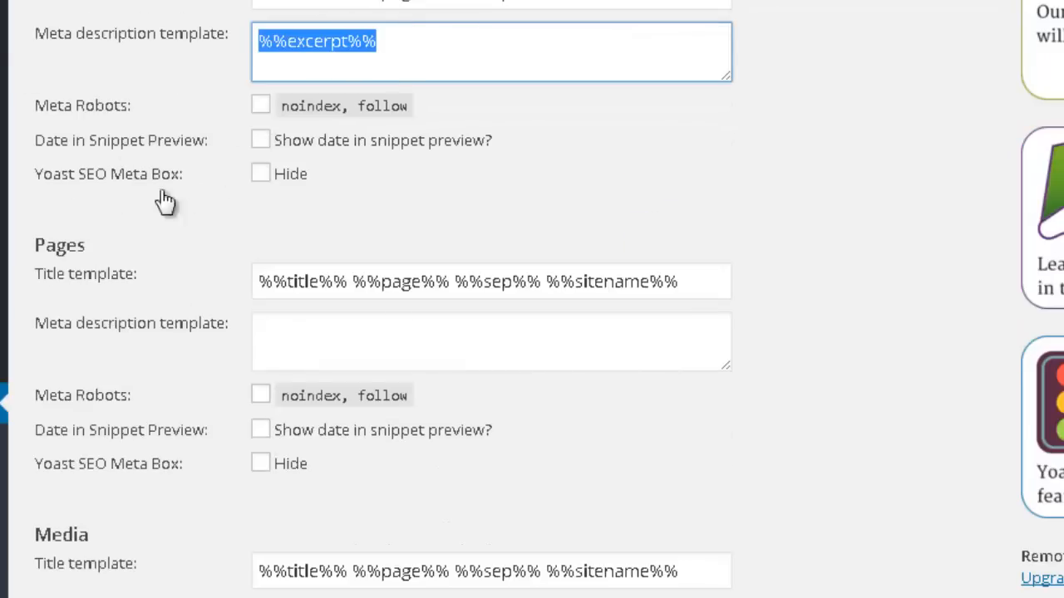
left_click(434, 347)
key("ctrl+v")
Set the meta description template for Media to %%excerpt%% and save the post type settings.
scroll(439, 369, "down", 3)
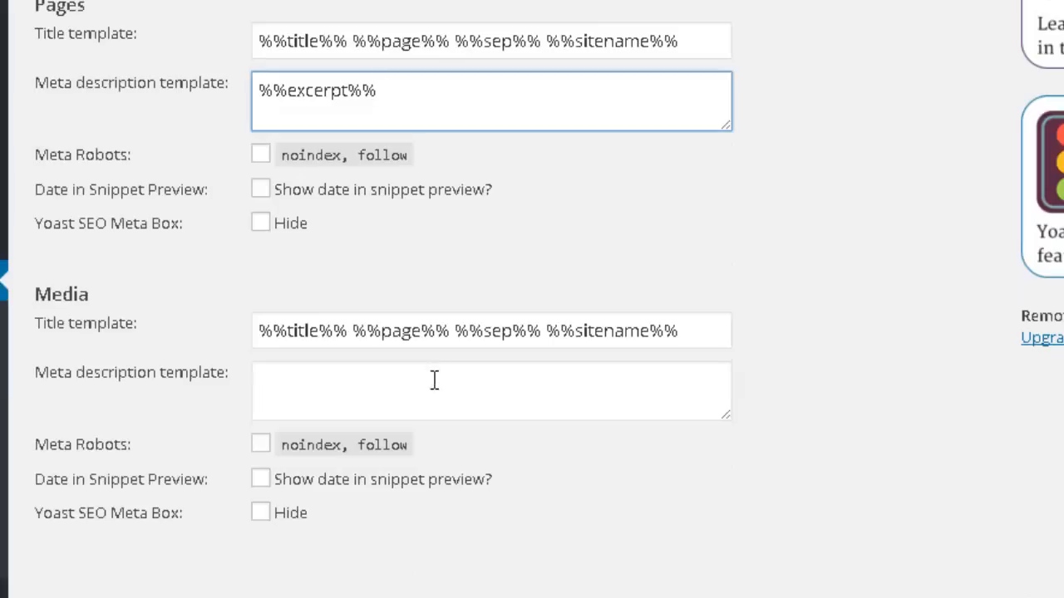
left_click(399, 407)
key("ctrl+v")
scroll(348, 388, "down", 2)
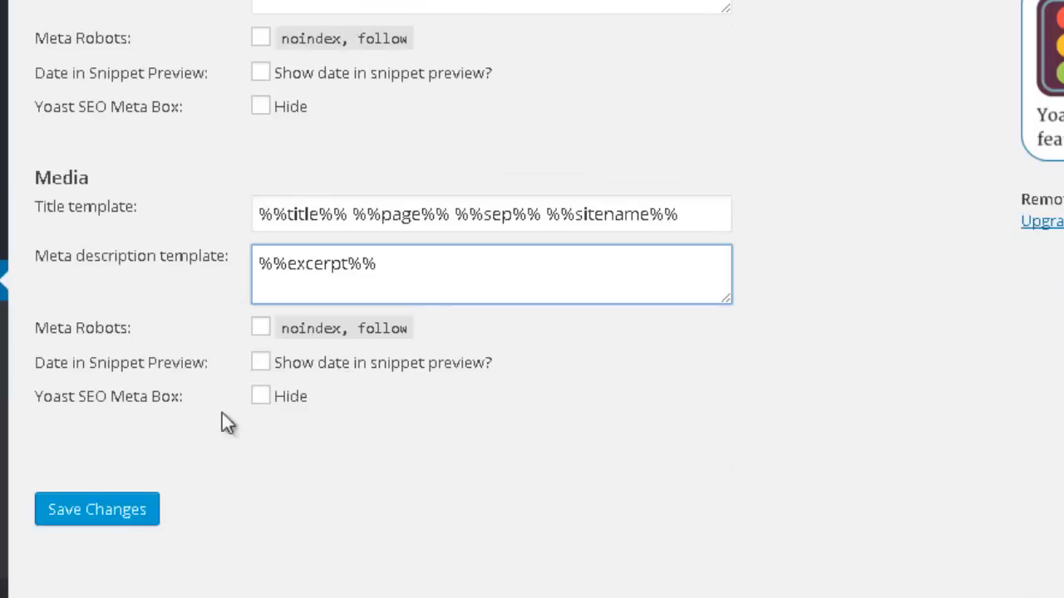
left_click(119, 515)
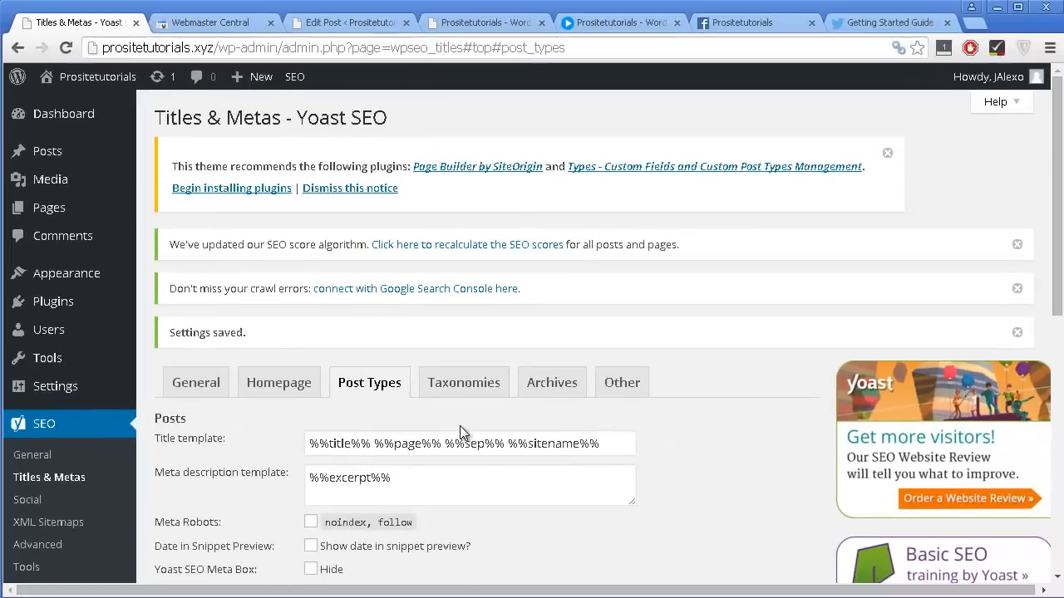
In the Taxonomies settings, set Categories to "noindex, follow" and hide their Yoast SEO Meta Box.
left_click(463, 385)
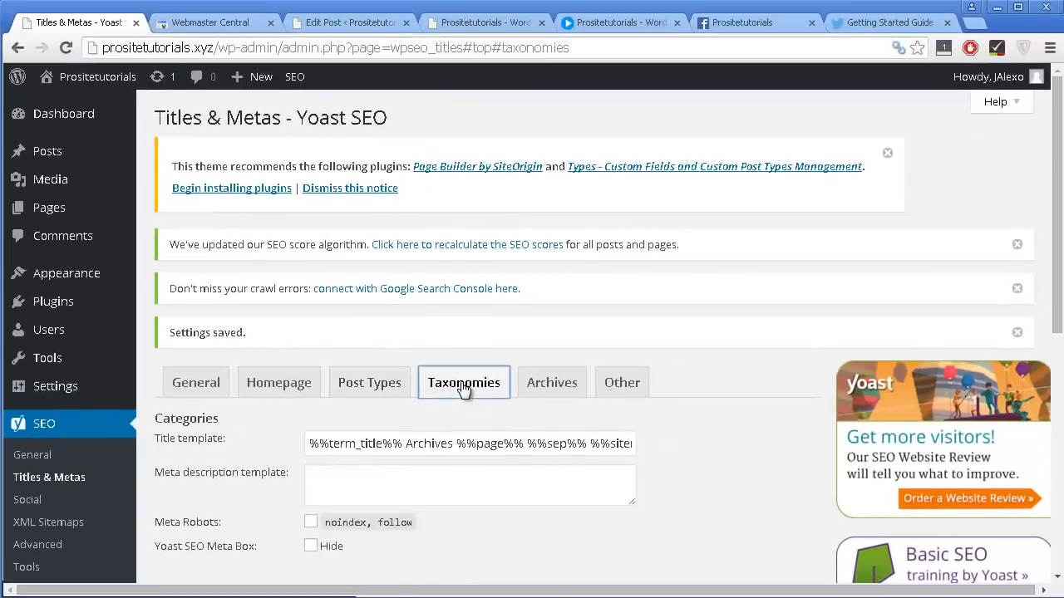
scroll(463, 402, "down", 1)
scroll(462, 393, "down", 1)
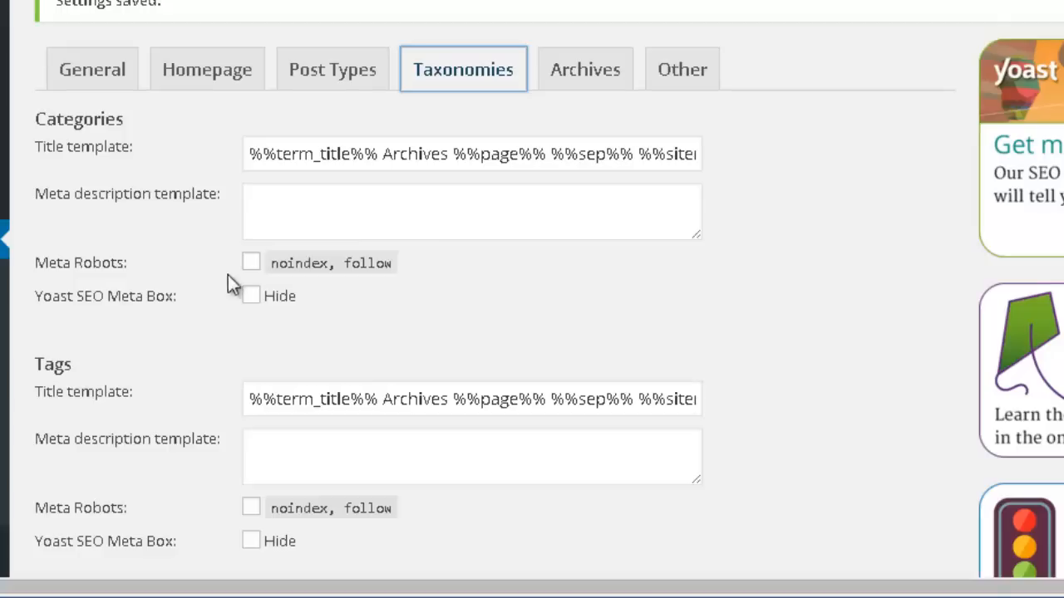
left_click(251, 264)
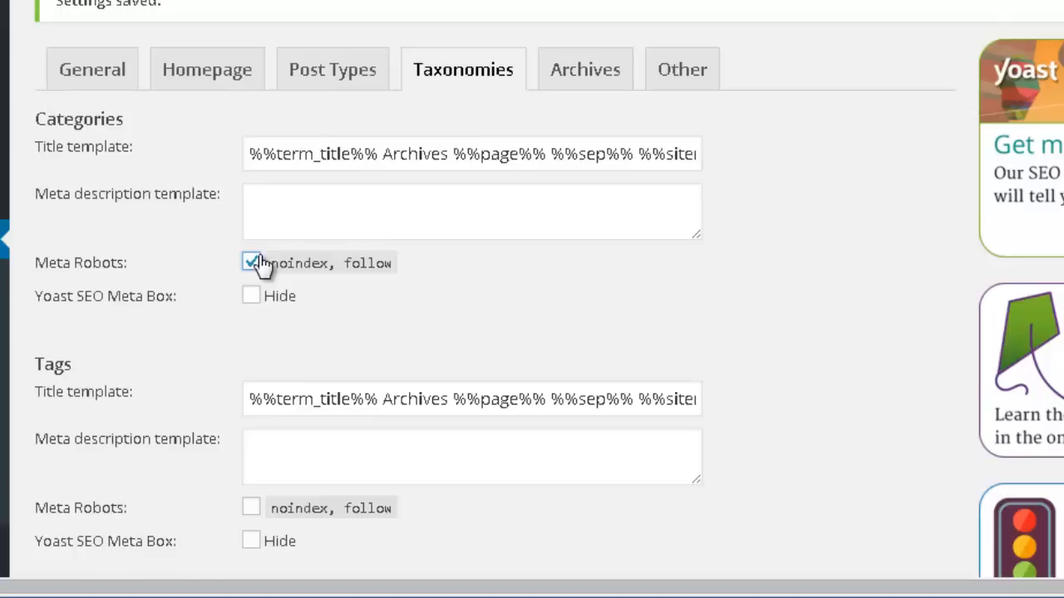
scroll(143, 251, "down", 3)
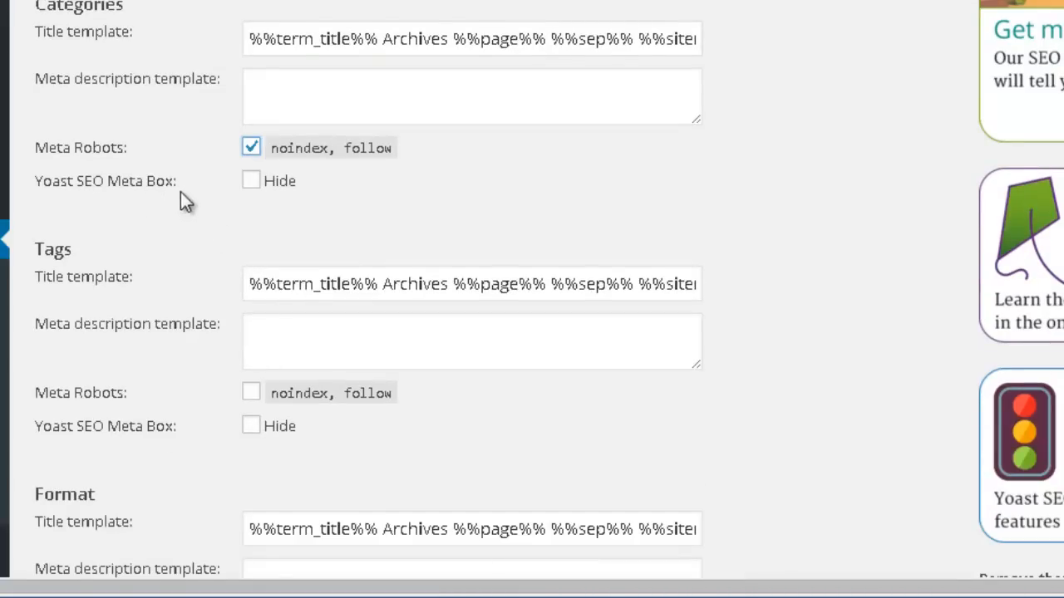
left_click(251, 183)
Set Tags to "noindex, follow" and hide their Yoast SEO Meta Box.
scroll(305, 203, "down", 3)
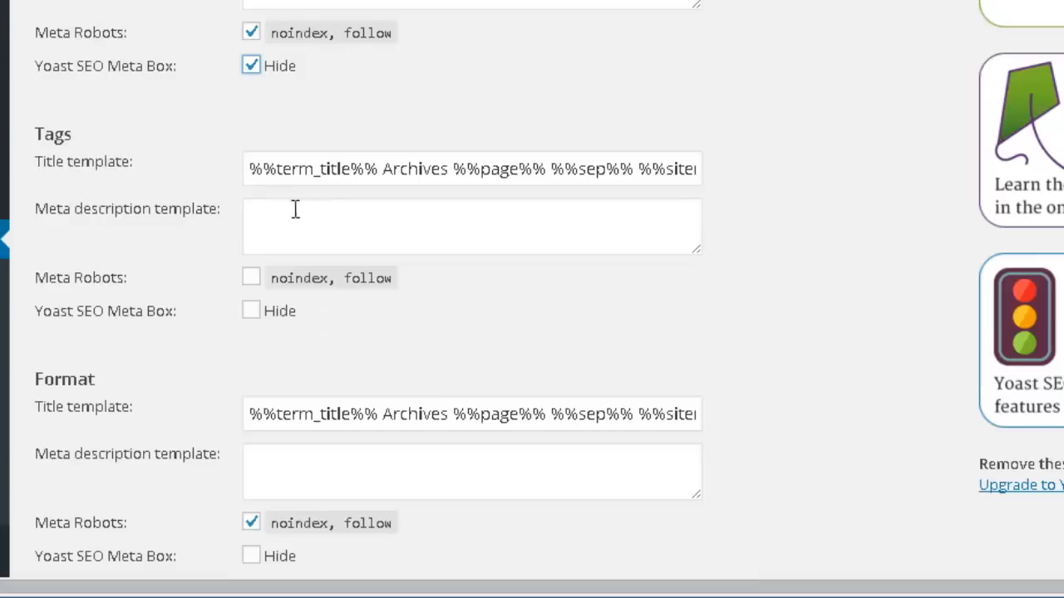
left_click(251, 278)
left_click(252, 312)
Hide the Yoast SEO Meta Box for Format and save the taxonomy settings.
scroll(258, 331, "down", 5)
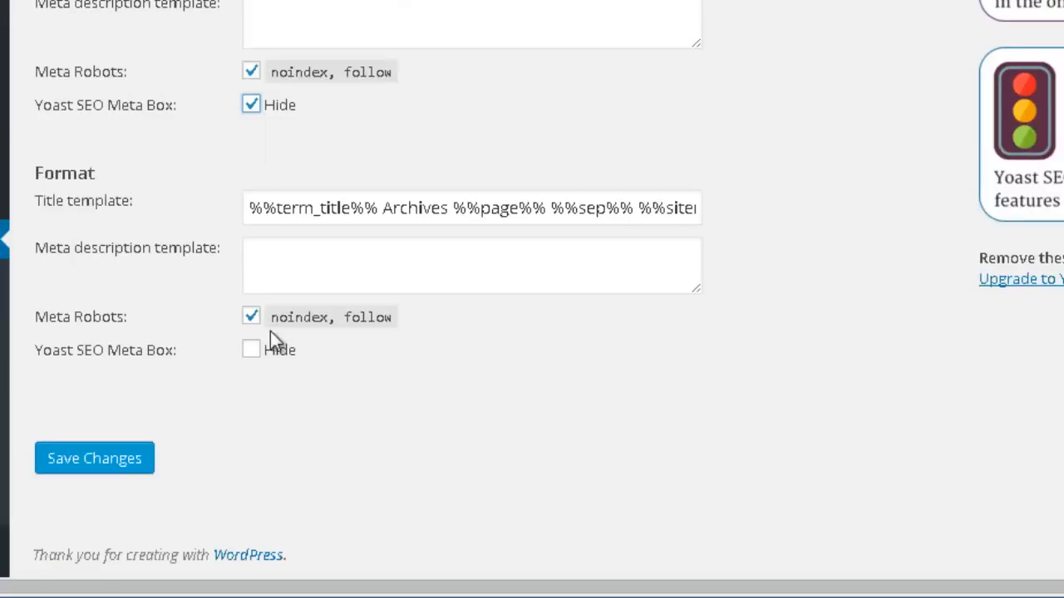
left_click(249, 351)
left_click(108, 464)
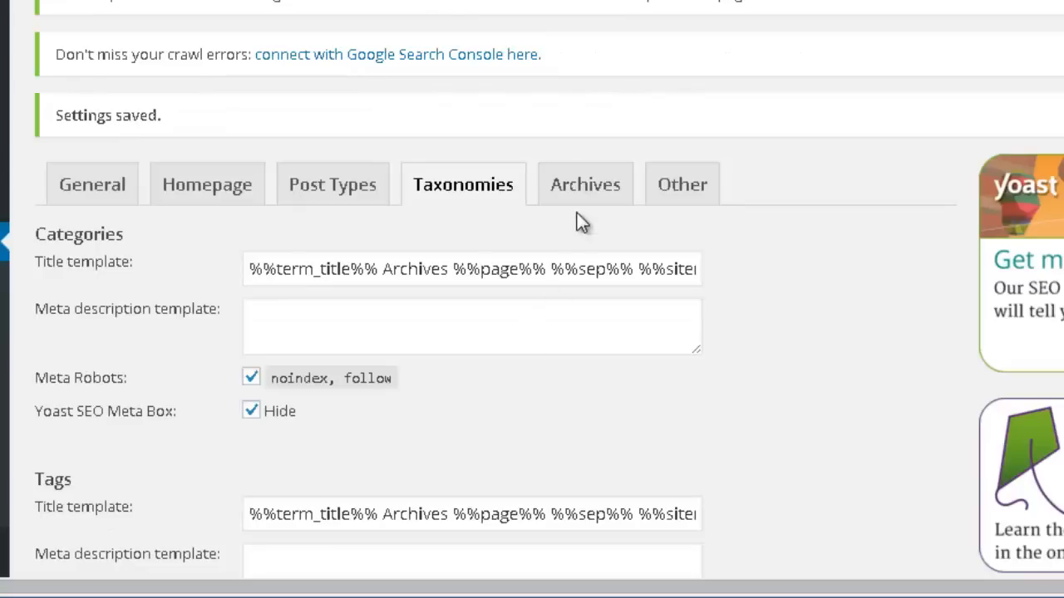
In the Archives settings, add "noindex, follow" to the author archives under Duplicate content prevention and save the changes.
left_click(582, 188)
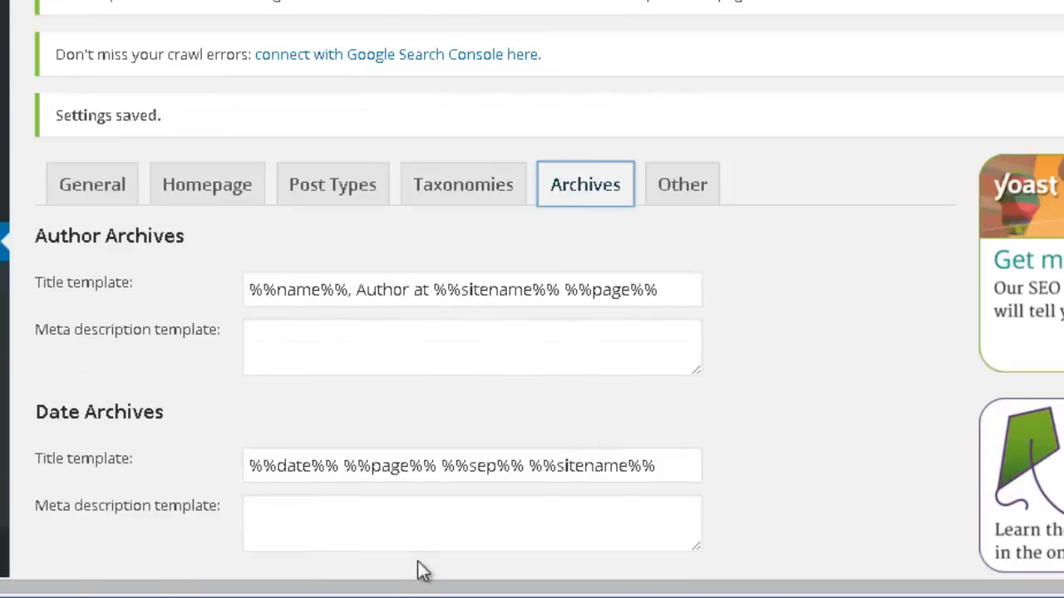
scroll(422, 474, "down", 3)
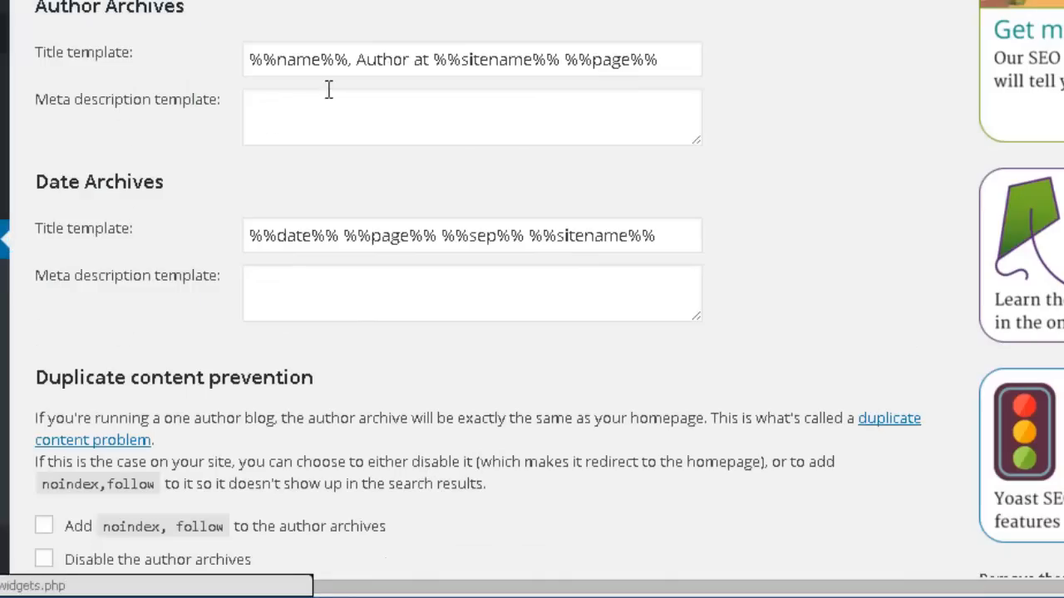
scroll(316, 95, "down", 3)
scroll(288, 33, "up", 2)
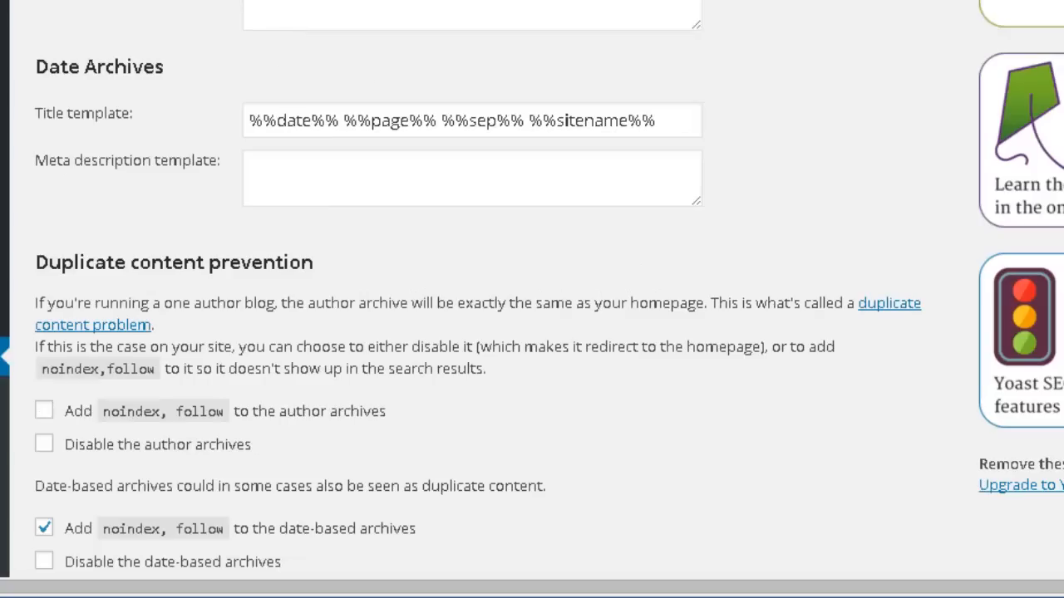
scroll(254, 7, "down", 5)
scroll(162, 19, "up", 2)
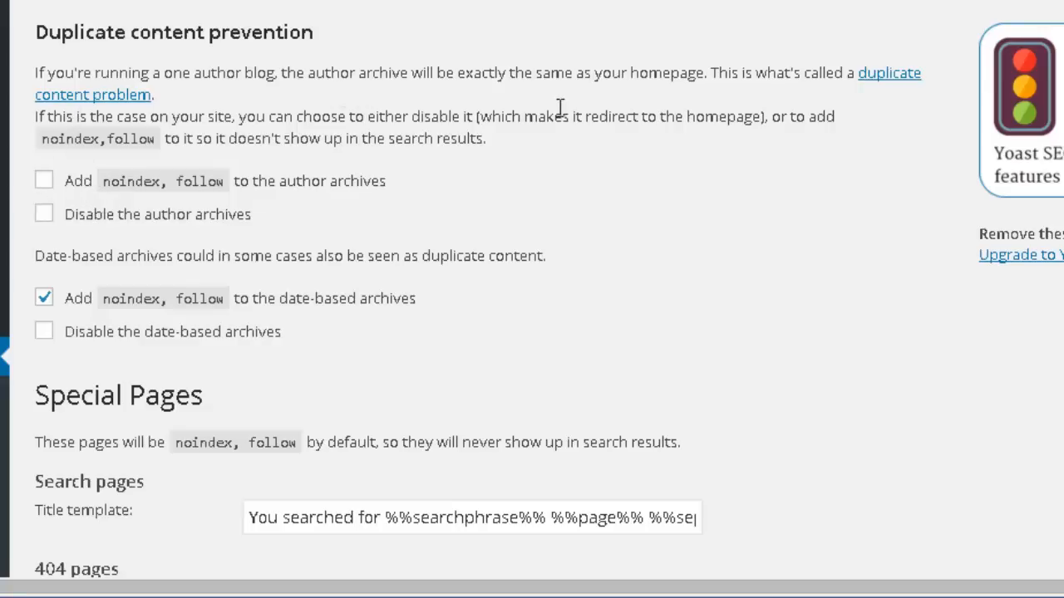
left_click(140, 187)
scroll(249, 218, "down", 3)
scroll(237, 84, "up", 3)
scroll(229, 43, "down", 3)
scroll(212, 106, "up", 5)
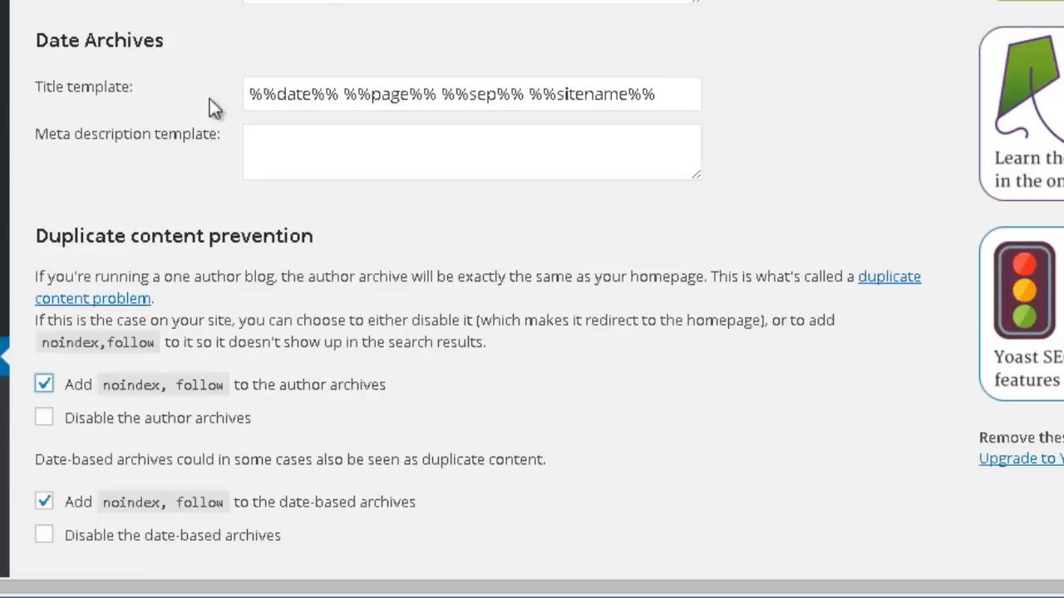
scroll(266, 119, "down", 5)
left_click(93, 460)
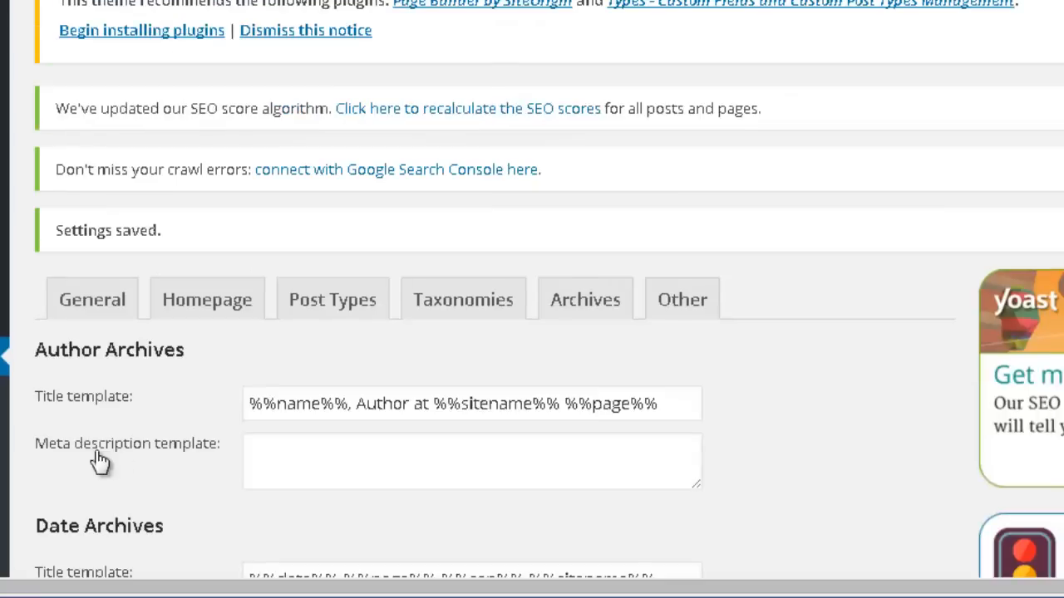
Open the Other sitewide meta settings and examine prositetutorials.org/page/2/ as an example of an archive subpage.
scroll(720, 178, "down", 3)
left_click(701, 91)
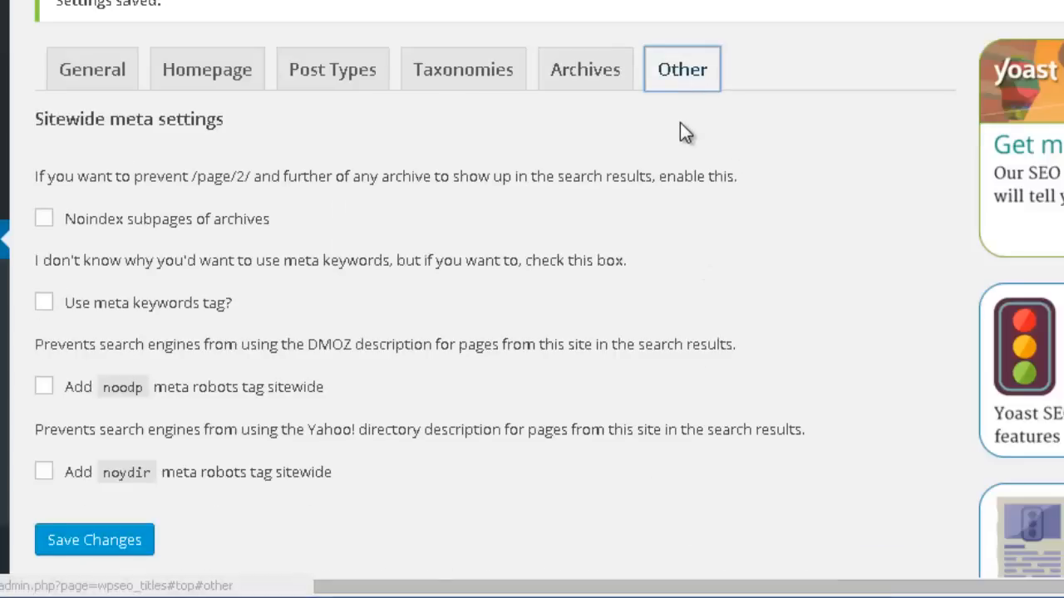
scroll(656, 142, "down", 3)
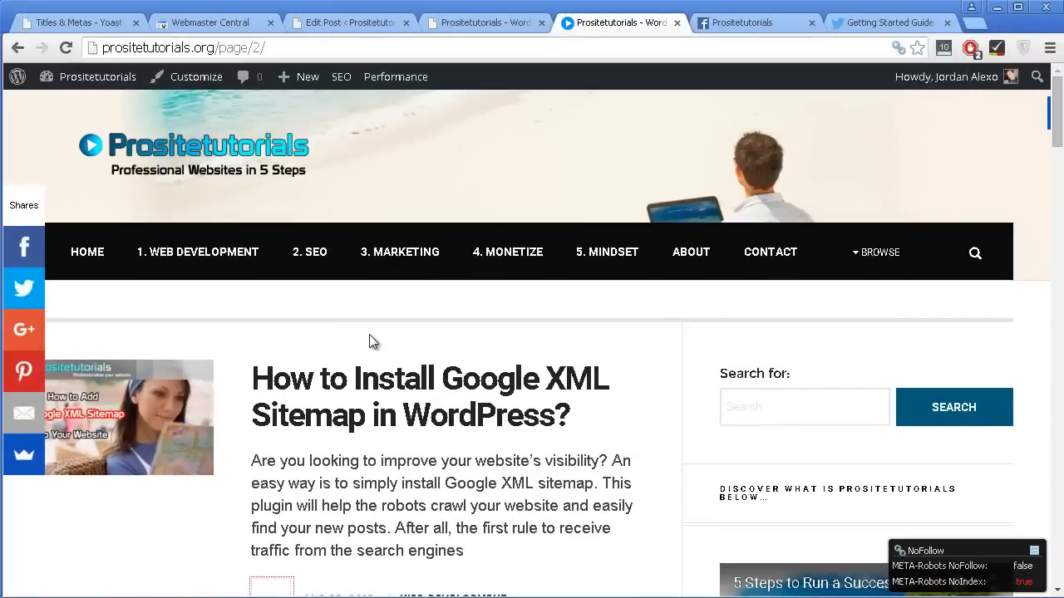
scroll(372, 341, "down", 5)
scroll(374, 324, "up", 4)
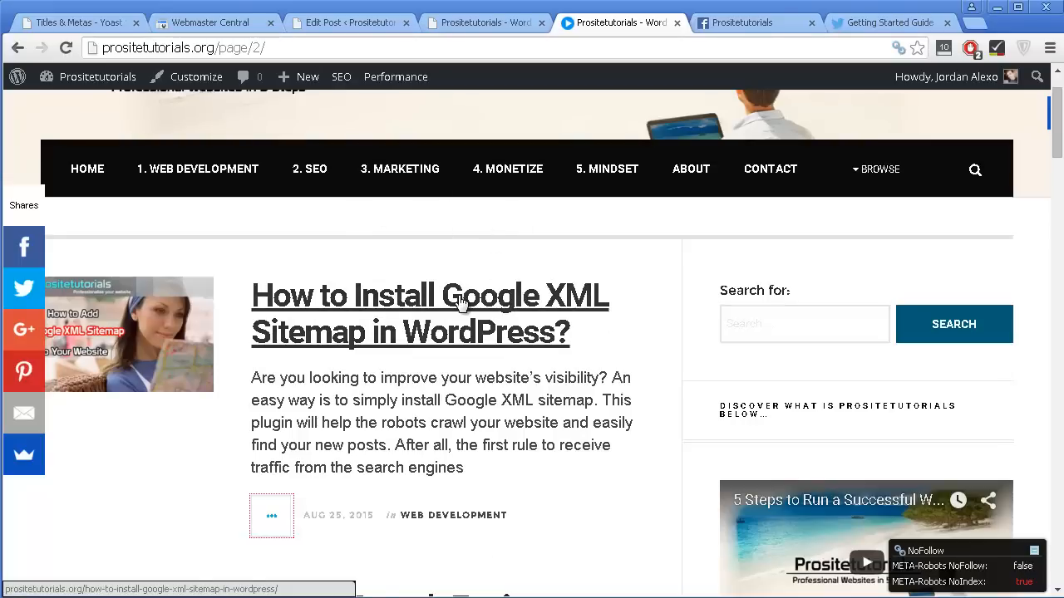
Finish examining the archive subpage and enable Noindex subpages of archives in the Yoast SEO sitewide meta settings.
scroll(310, 313, "down", 1)
scroll(310, 314, "down", 20)
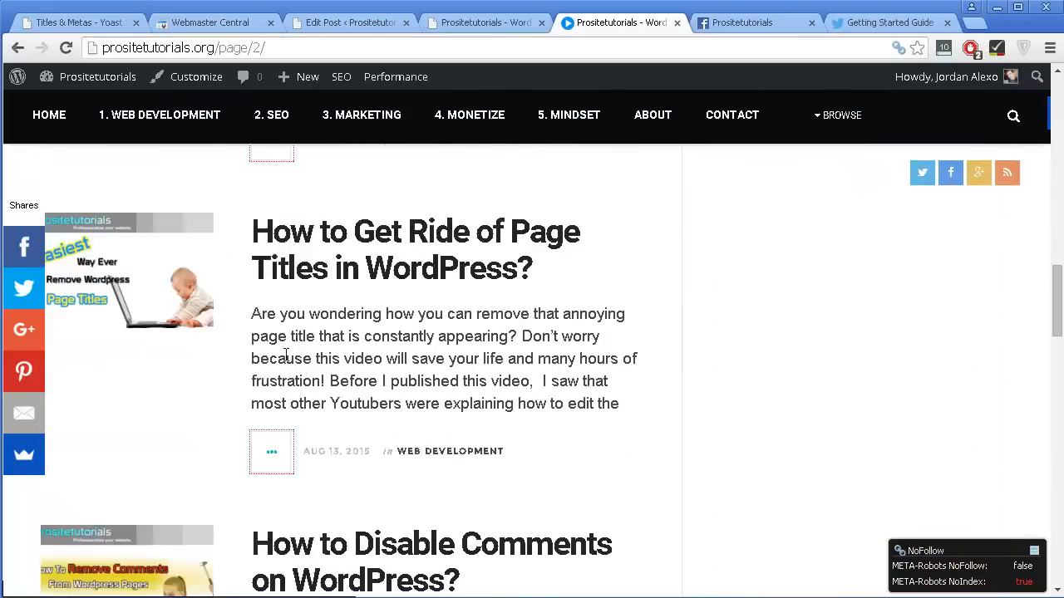
scroll(225, 384, "down", 7)
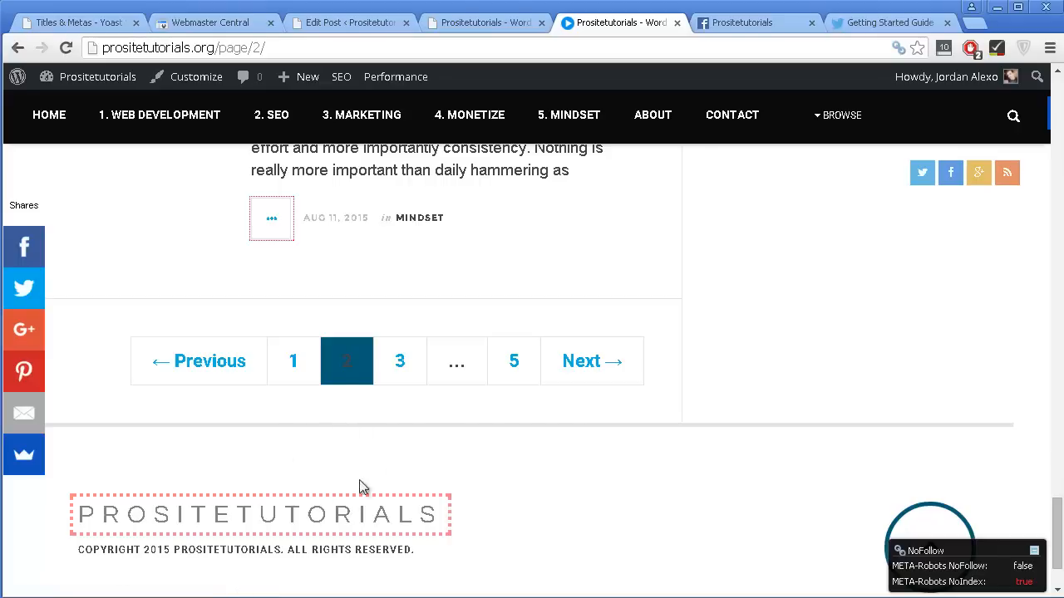
scroll(390, 351, "up", 2)
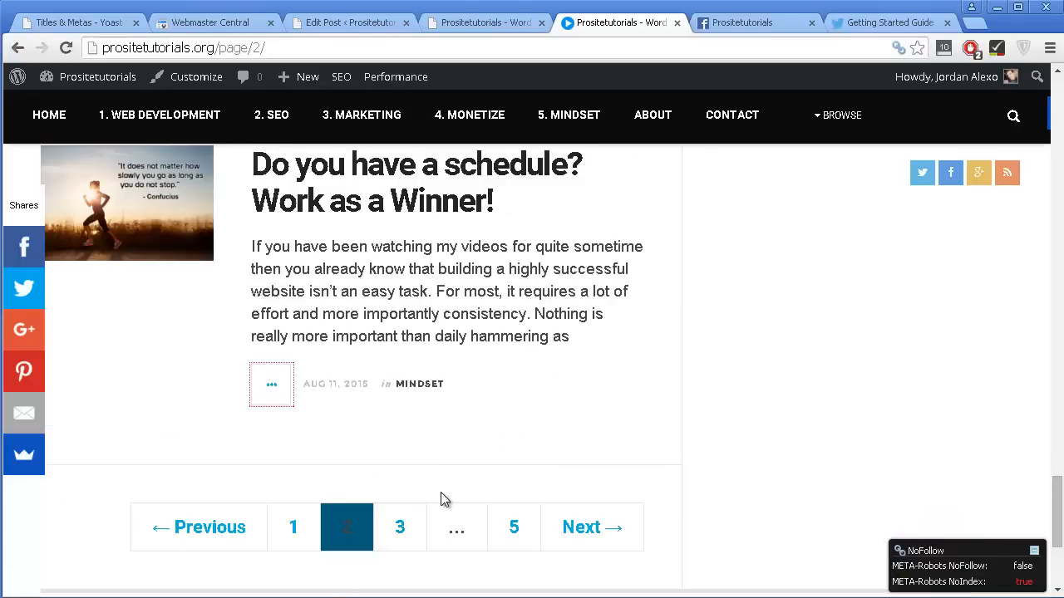
left_click(54, 23)
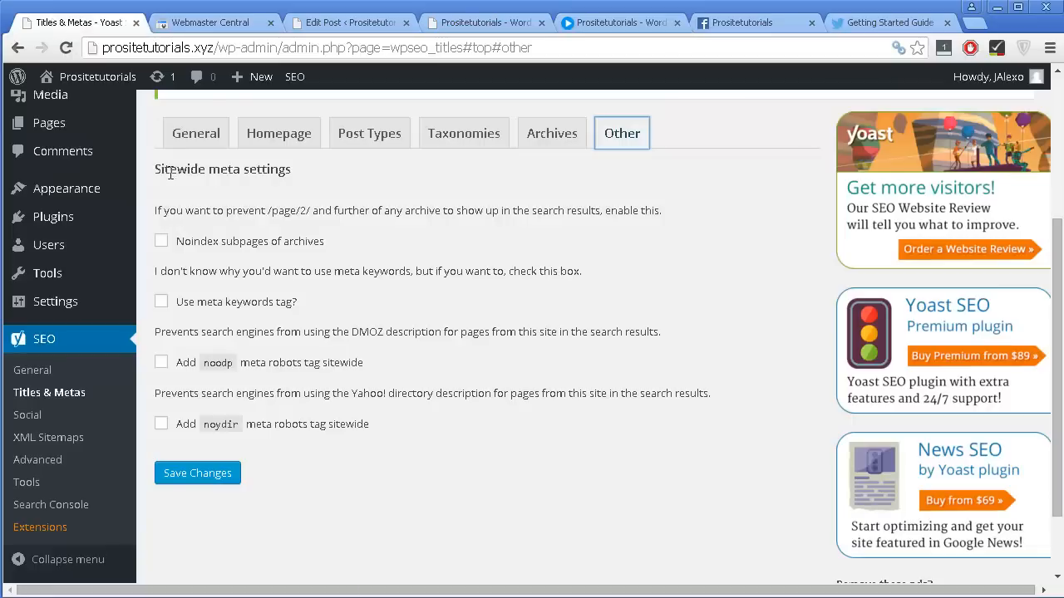
left_click(193, 243)
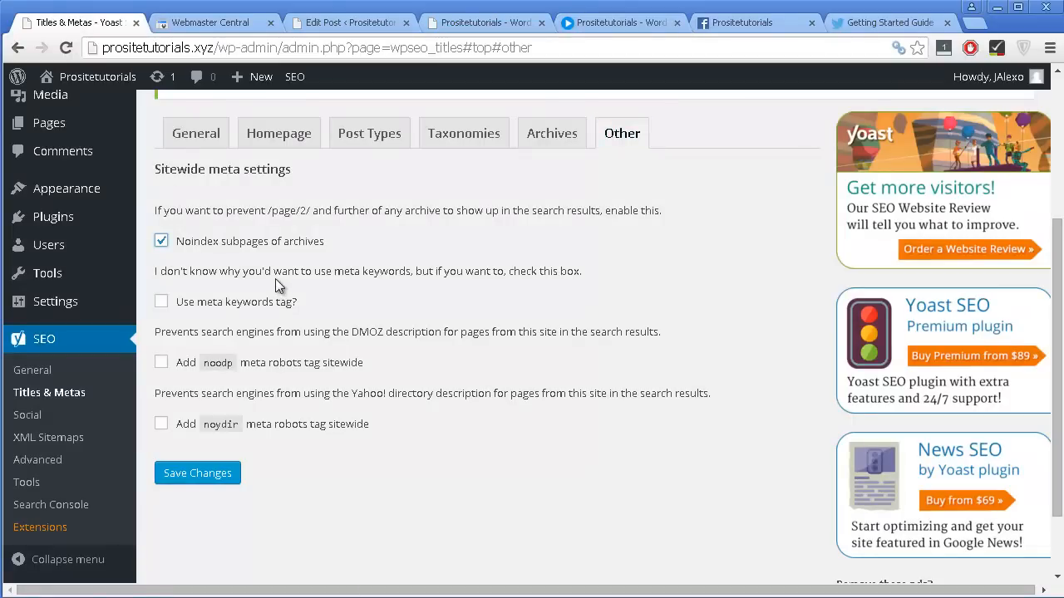
Leave the meta keywords tag off, add the noodp and noydir meta robots tags sitewide, and save the changes.
left_click(210, 306)
left_click(219, 304)
scroll(218, 314, "down", 1)
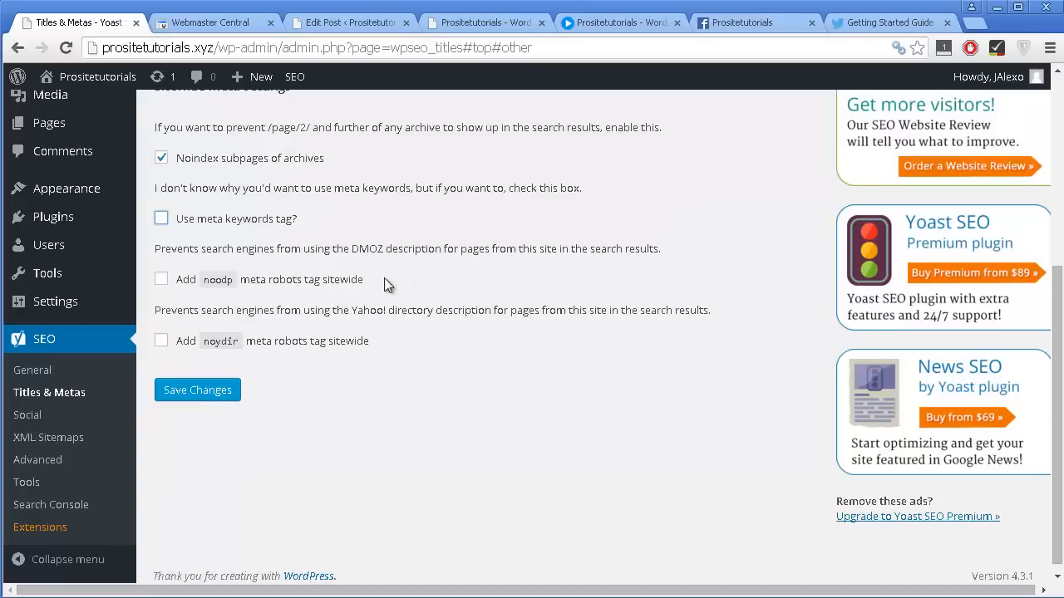
scroll(384, 272, "up", 1)
scroll(384, 274, "down", 1)
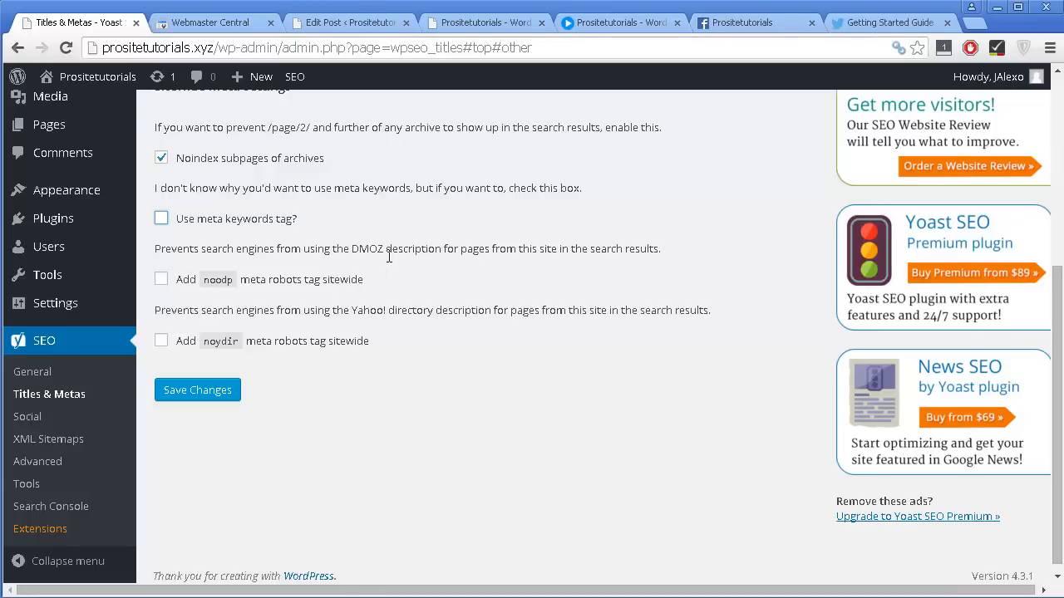
left_click(371, 356)
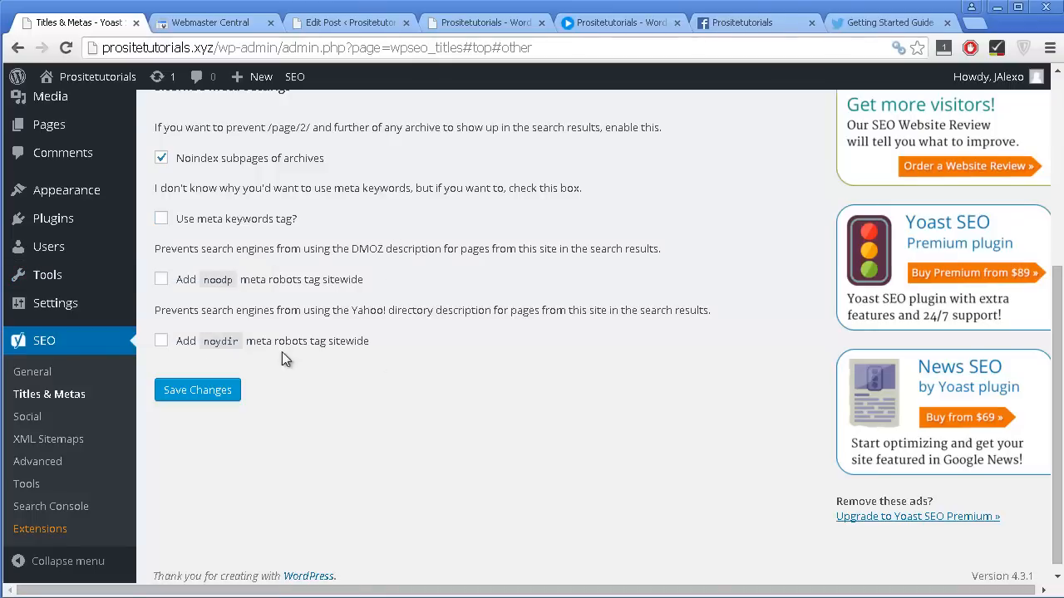
left_click(163, 282)
scroll(377, 291, "down", 1)
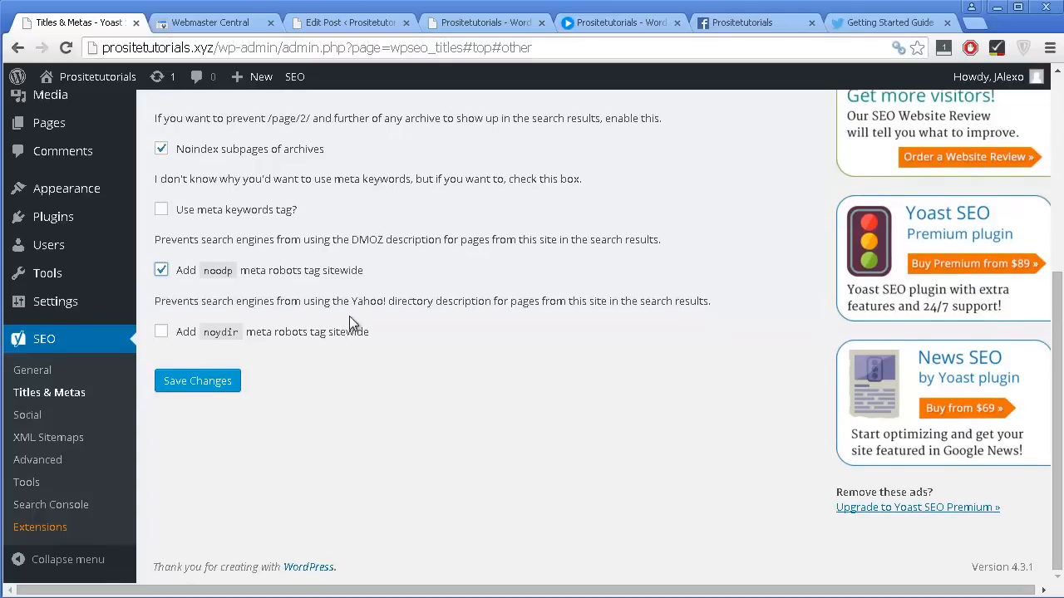
left_click(340, 333)
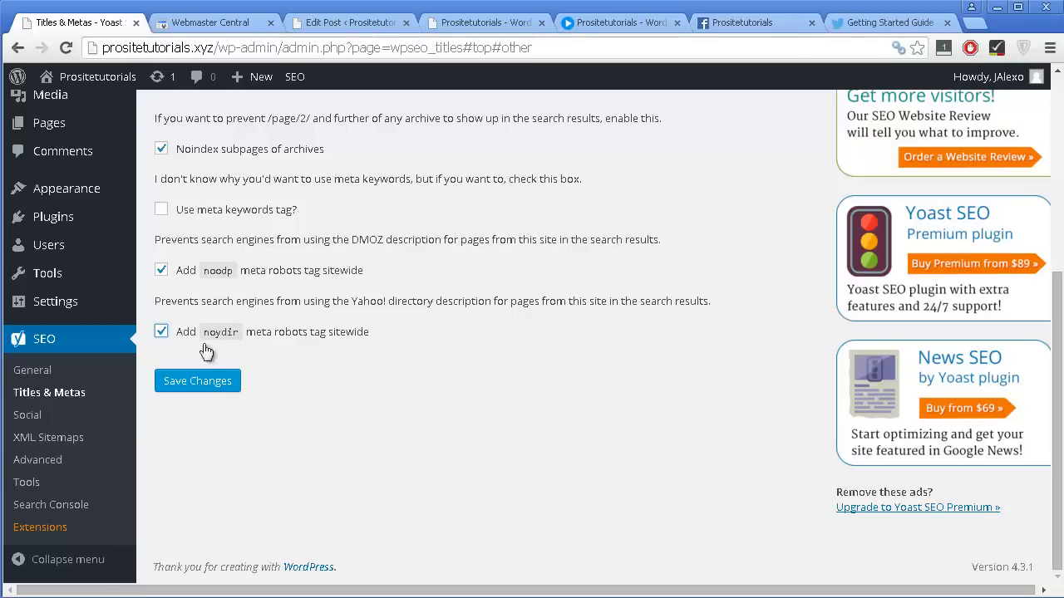
left_click(214, 391)
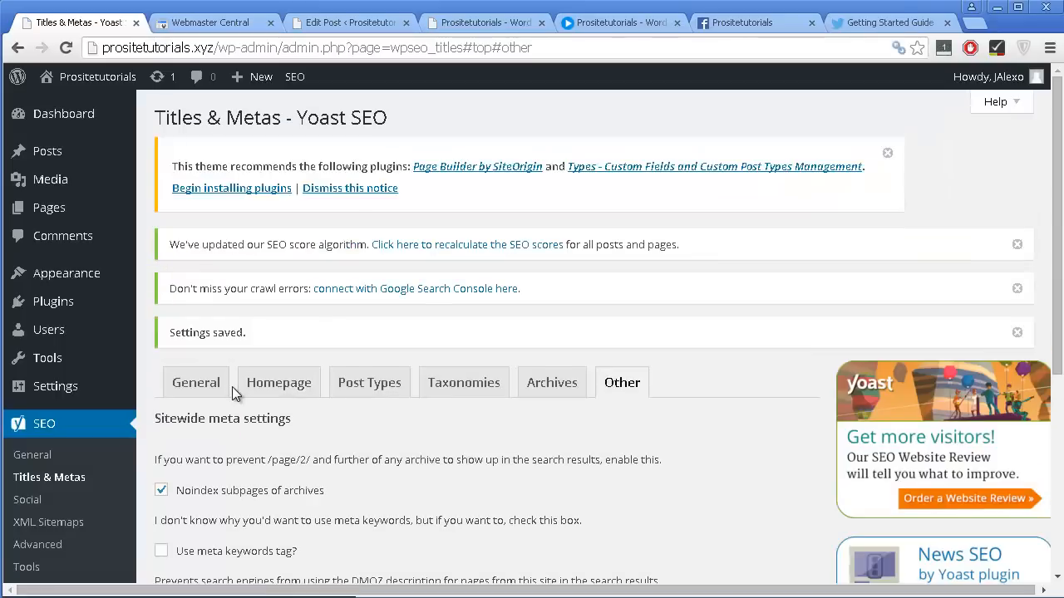
Open the Yoast SEO Social settings and examine the social profile fields for the site's accounts.
scroll(232, 386, "down", 2)
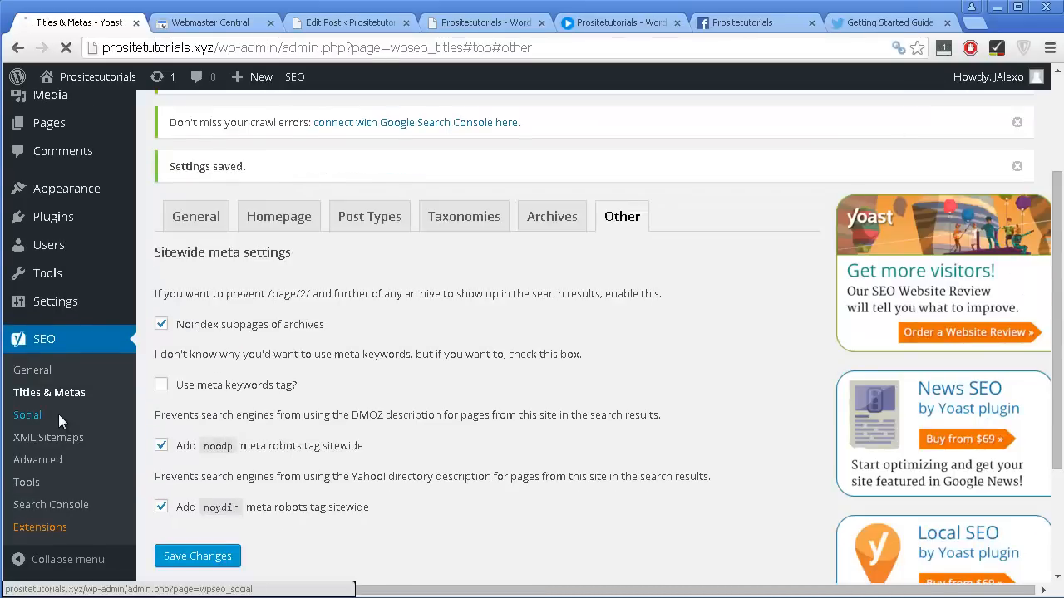
left_click(59, 418)
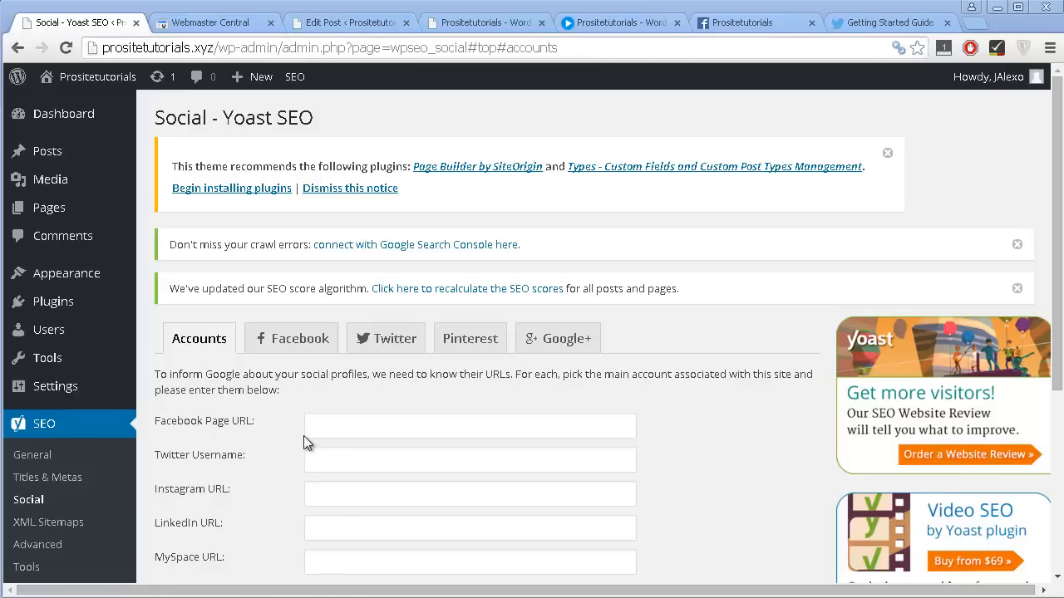
left_click(330, 430)
scroll(324, 437, "down", 2)
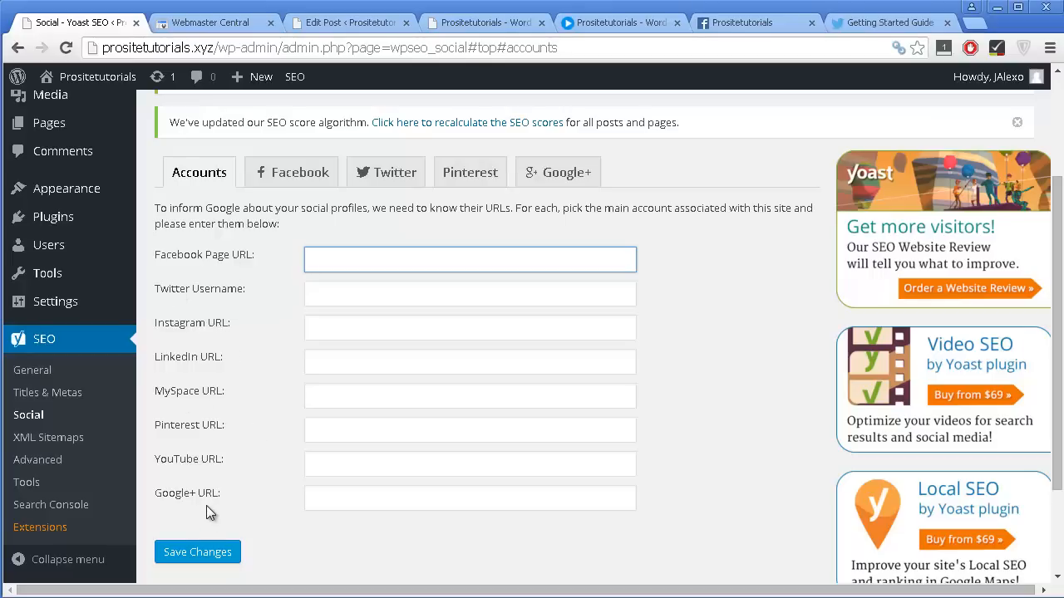
scroll(301, 387, "up", 1)
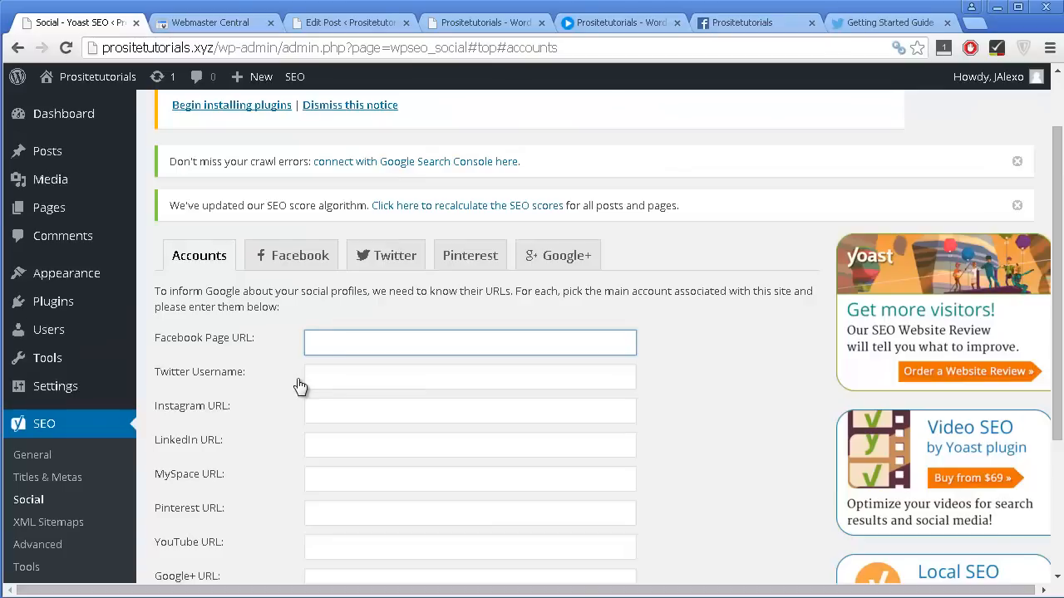
Open the Facebook social settings and examine the Open Graph frontpage and default fields.
left_click(276, 269)
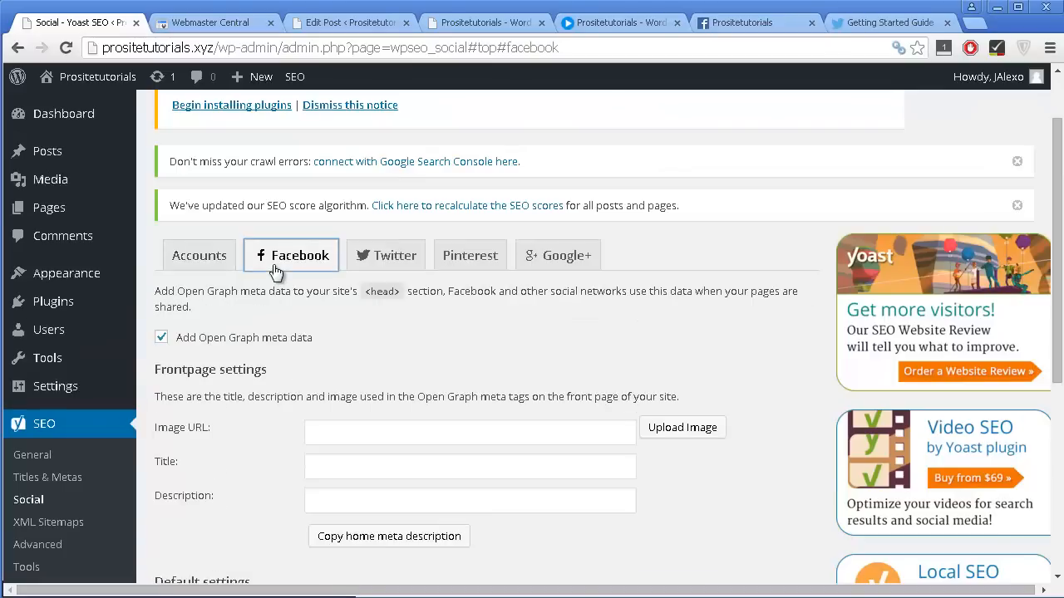
scroll(274, 271, "down", 1)
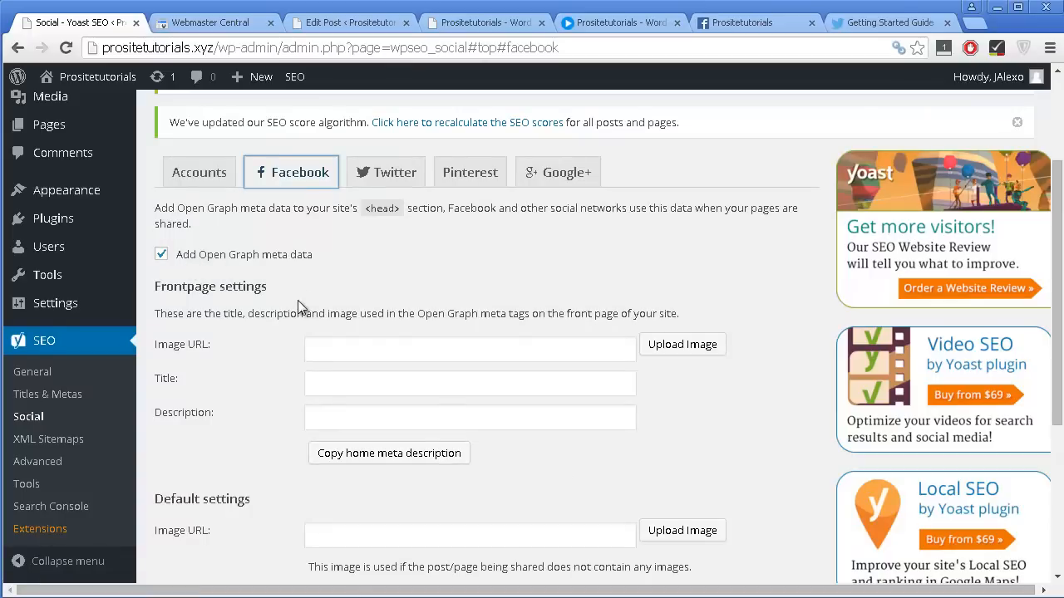
scroll(296, 300, "down", 2)
scroll(250, 269, "up", 1)
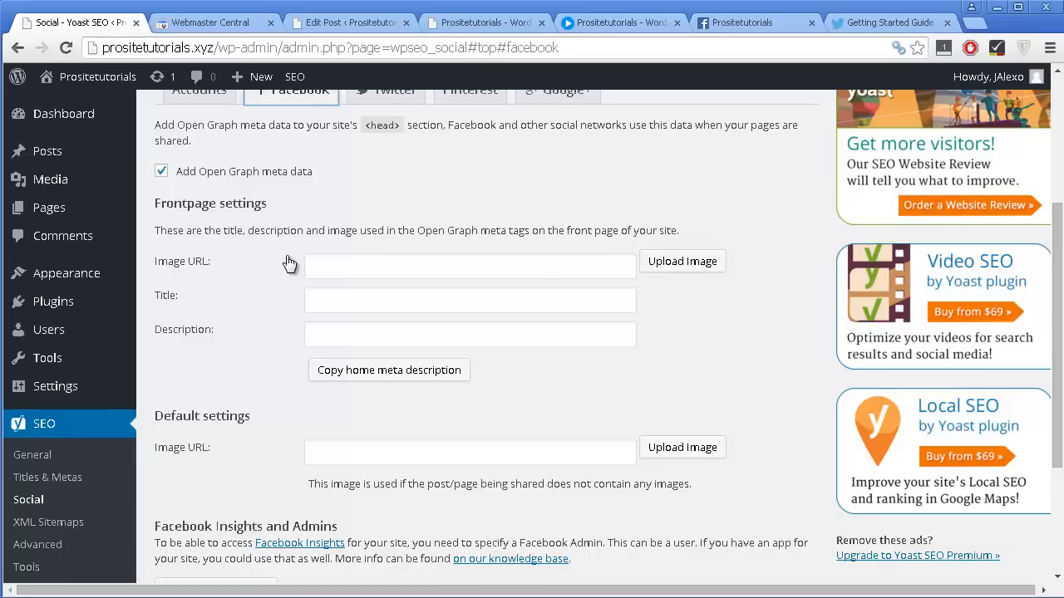
left_click(329, 301)
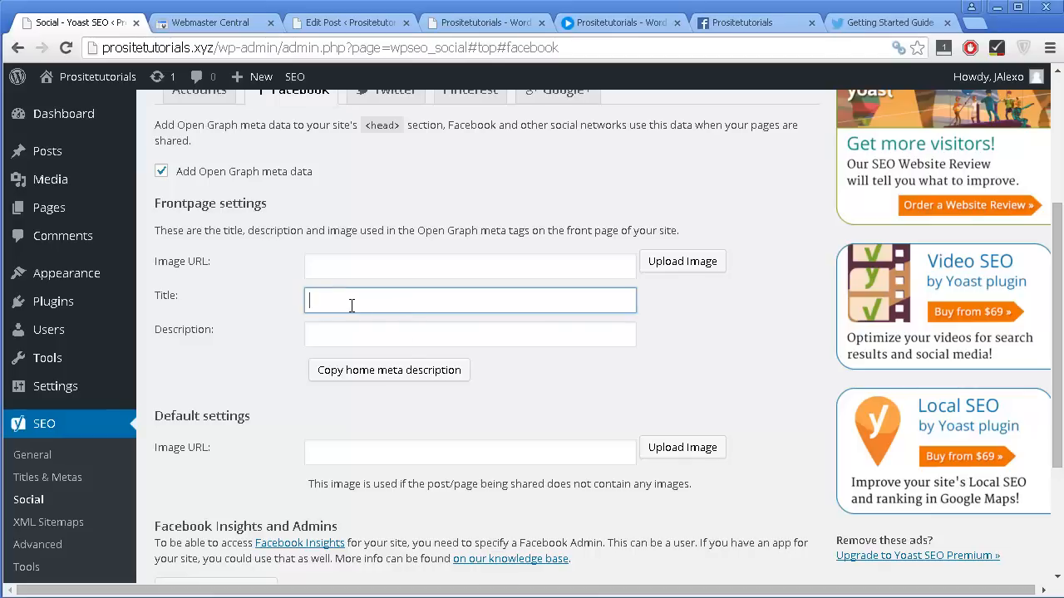
left_click(390, 343)
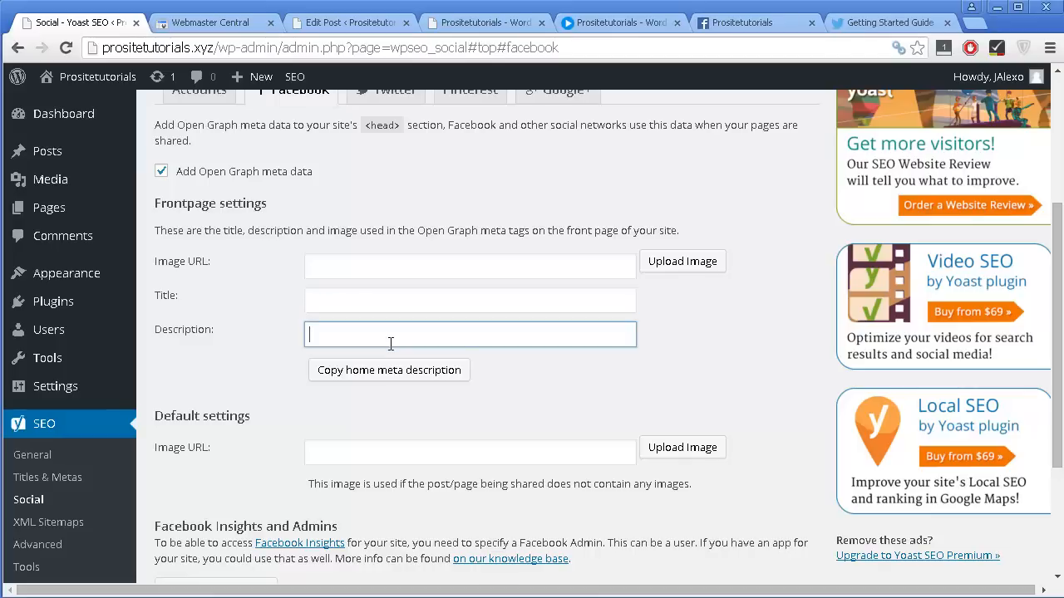
left_click(387, 267)
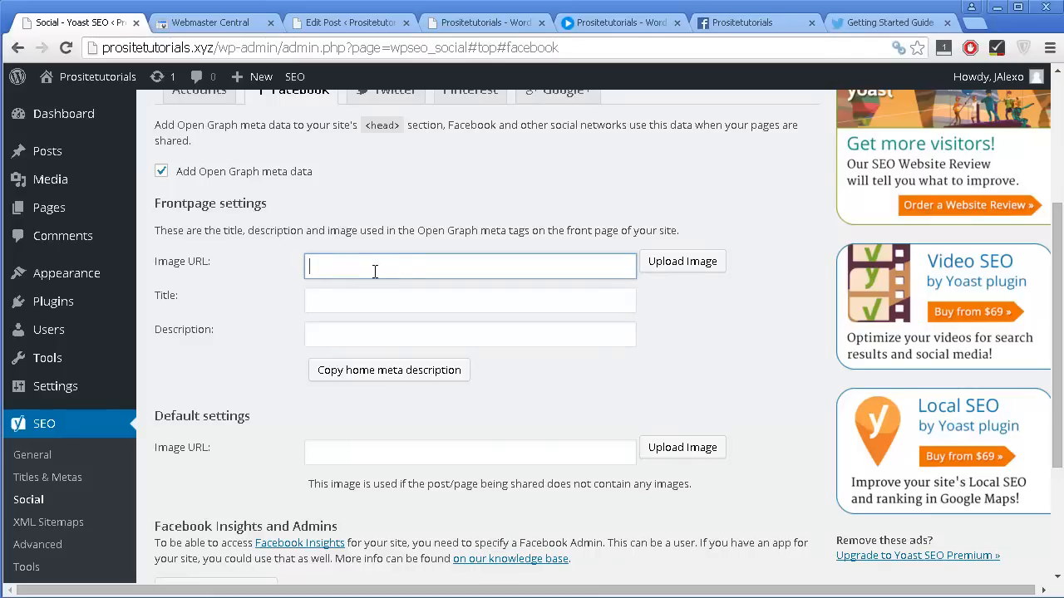
Set the Facebook frontpage image to Content-Syndication-Strategy.jpg from the Media Library.
scroll(368, 412, "up", 1)
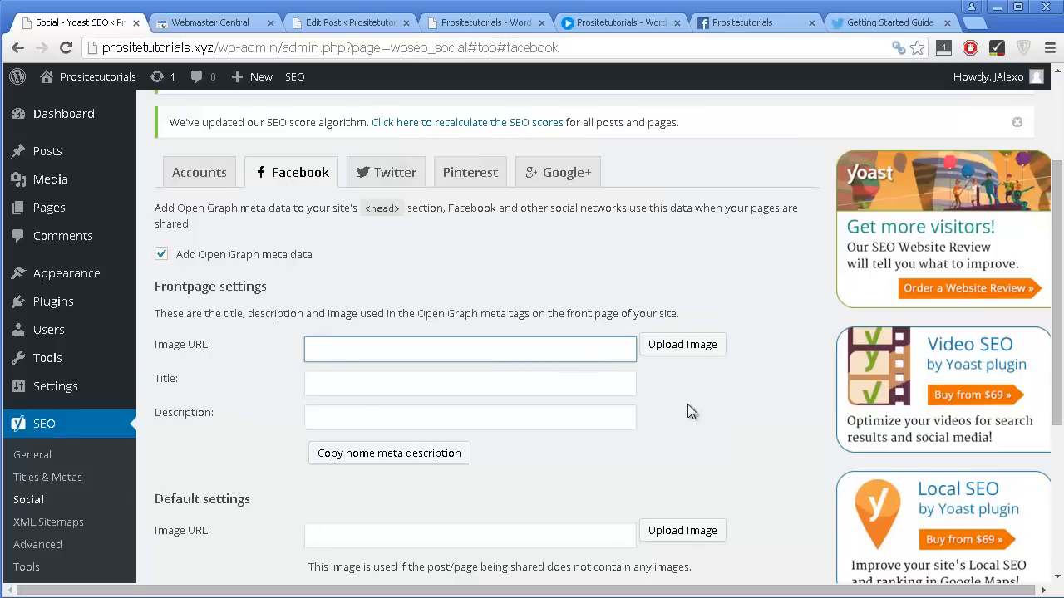
scroll(673, 391, "down", 1)
left_click(681, 262)
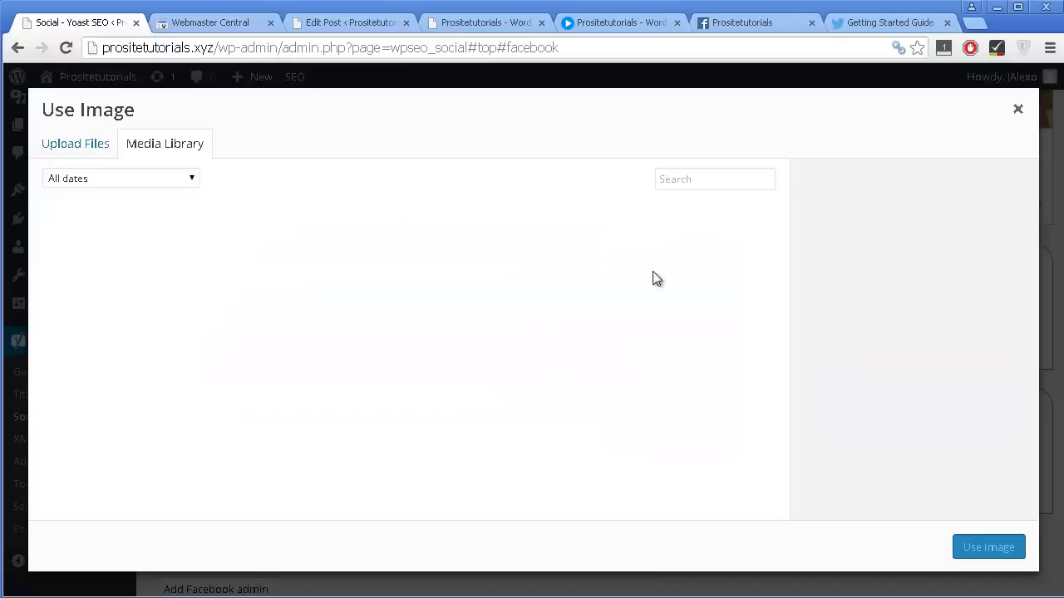
left_click(79, 248)
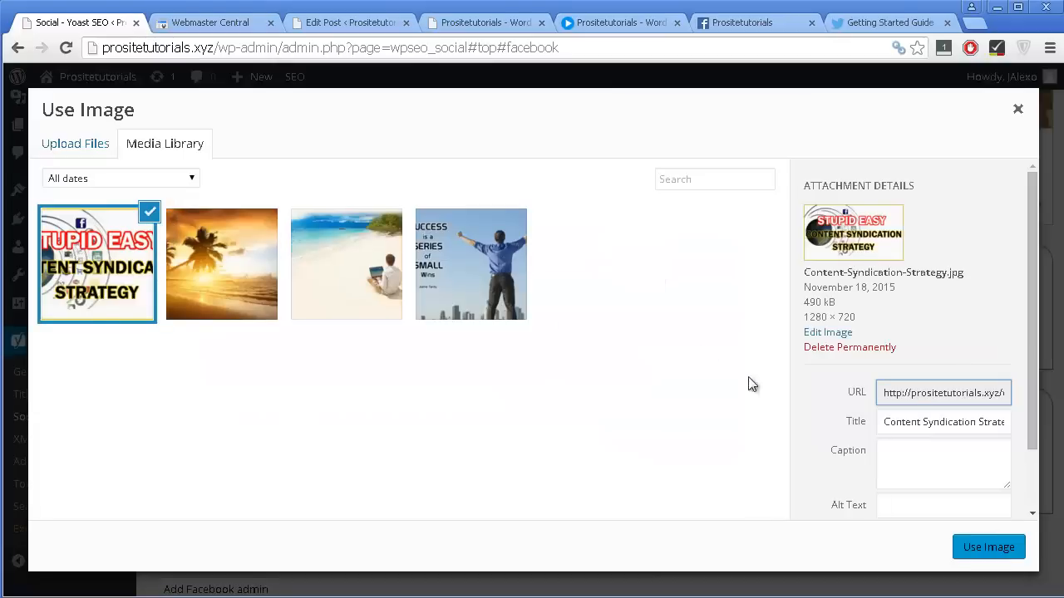
left_click(962, 545)
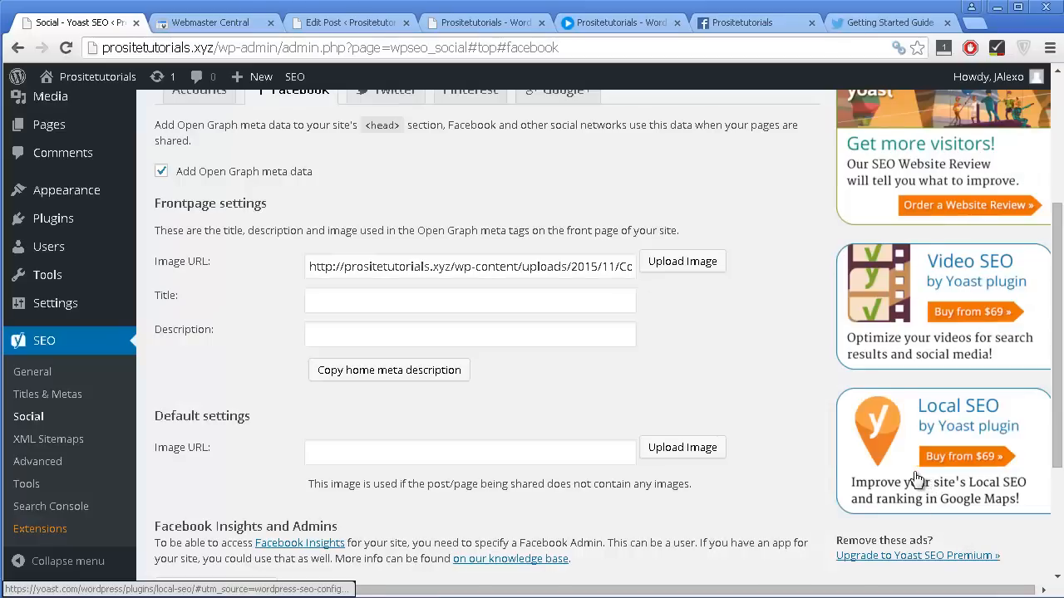
Set the frontpage title to "Learn how to use WordPress" and the description to "Learn how to make a website", and save the changes.
left_click(384, 303)
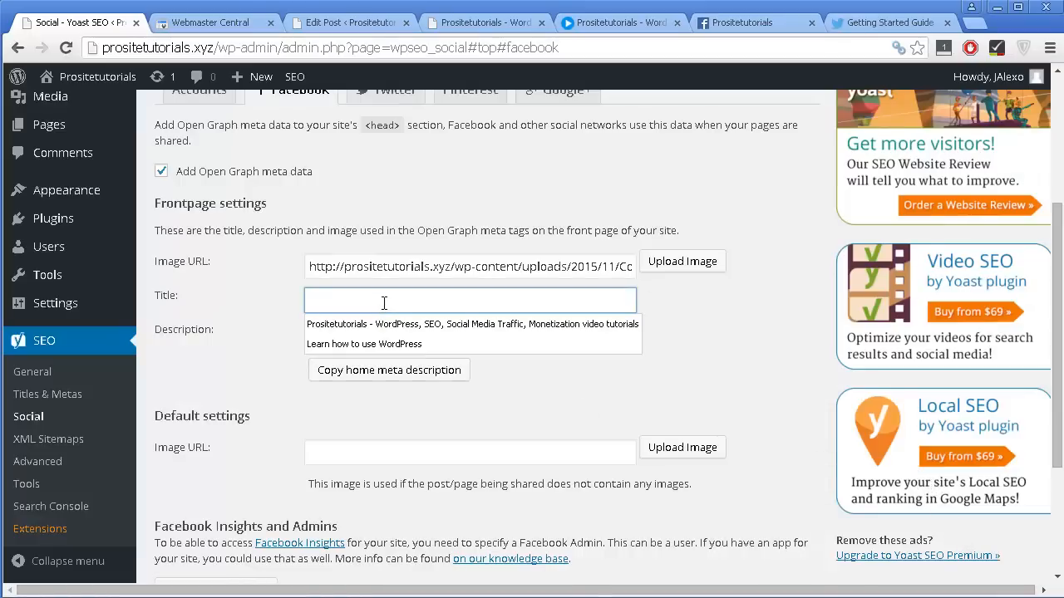
left_click(379, 347)
left_click(383, 343)
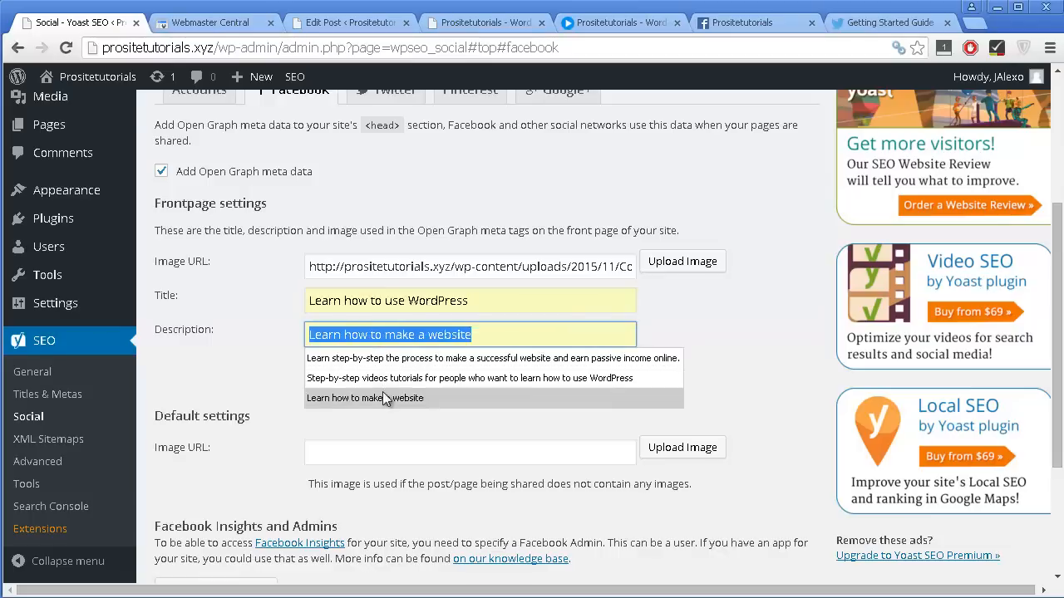
left_click(382, 395)
scroll(581, 314, "down", 3)
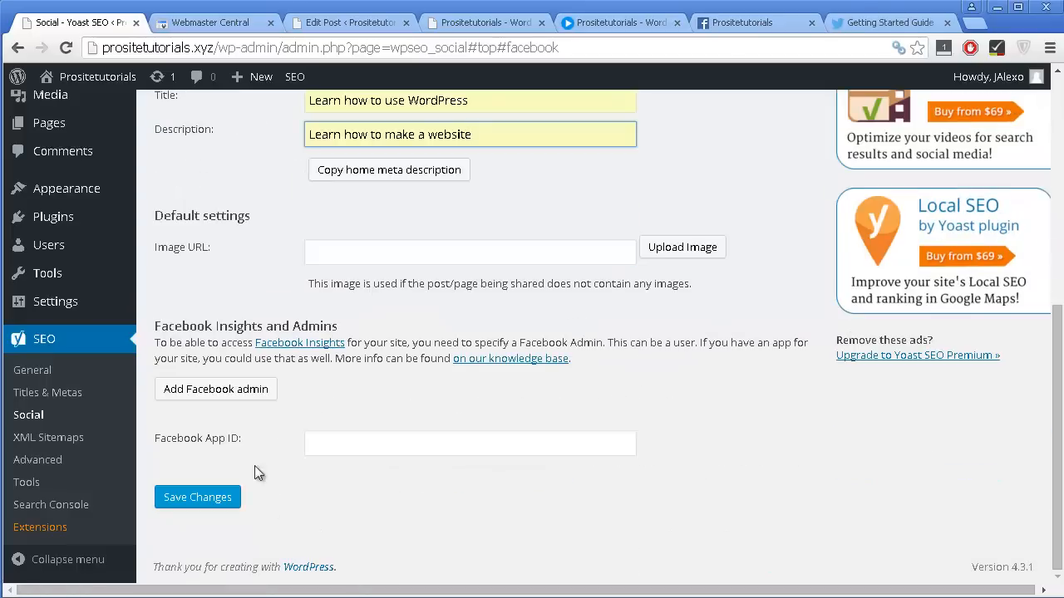
left_click(214, 499)
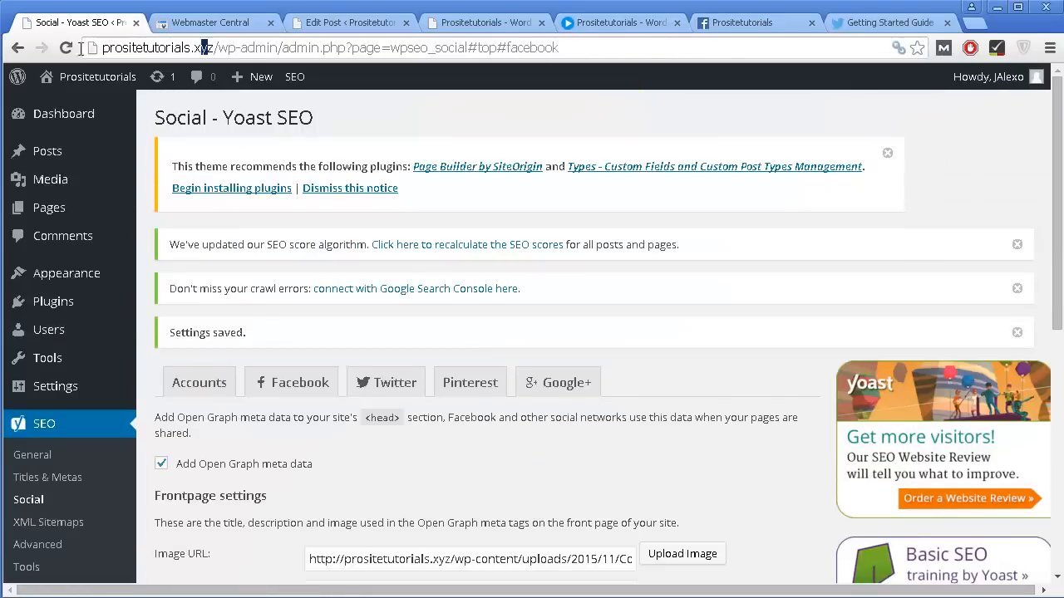
Copy the site address prositetutorials.xyz and paste it into a new status on the Prositetutorials Facebook page.
left_click_drag(104, 48, 34, 55)
key("ctrl+c")
left_click(732, 25)
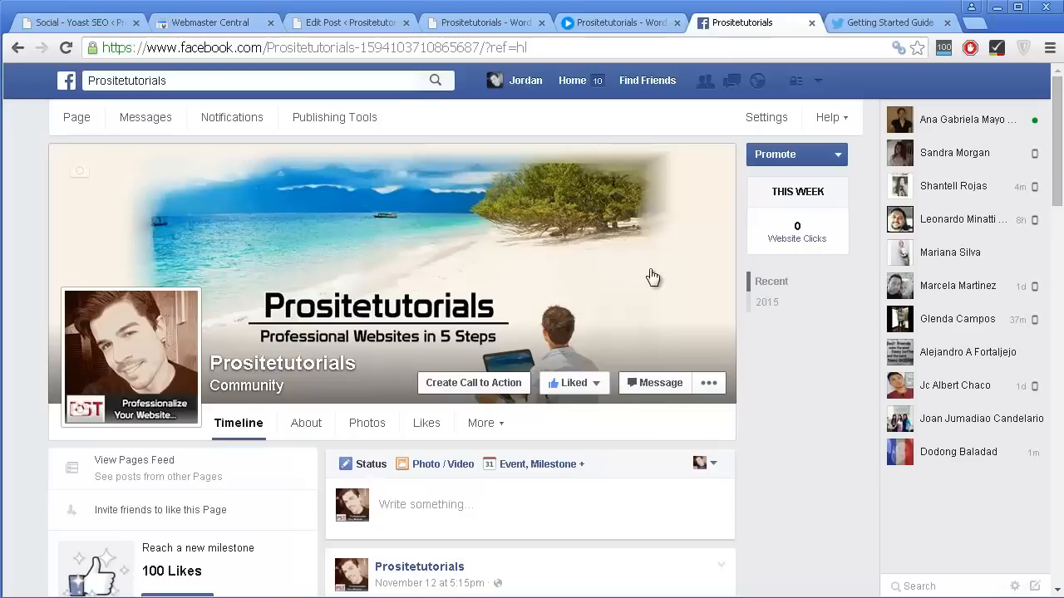
scroll(627, 286, "down", 6)
scroll(571, 295, "up", 2)
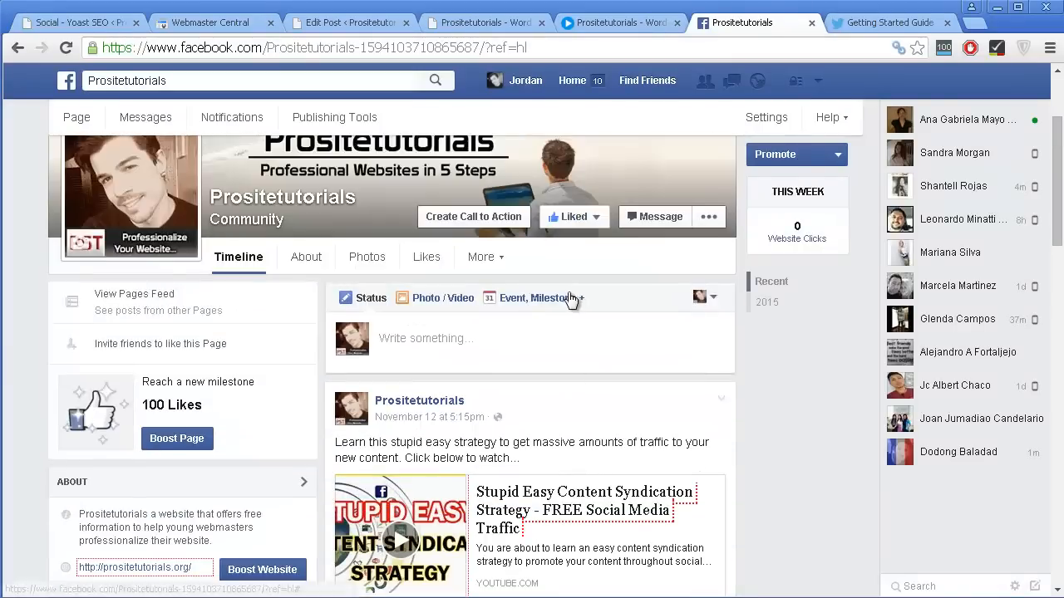
left_click(541, 298)
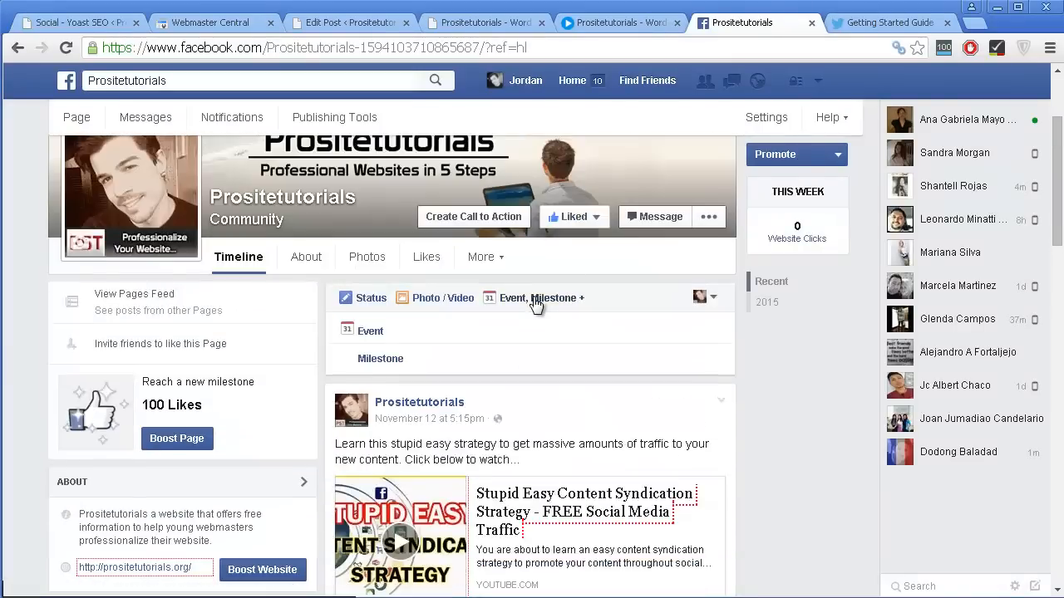
left_click(368, 299)
left_click(382, 332)
key("ctrl+v")
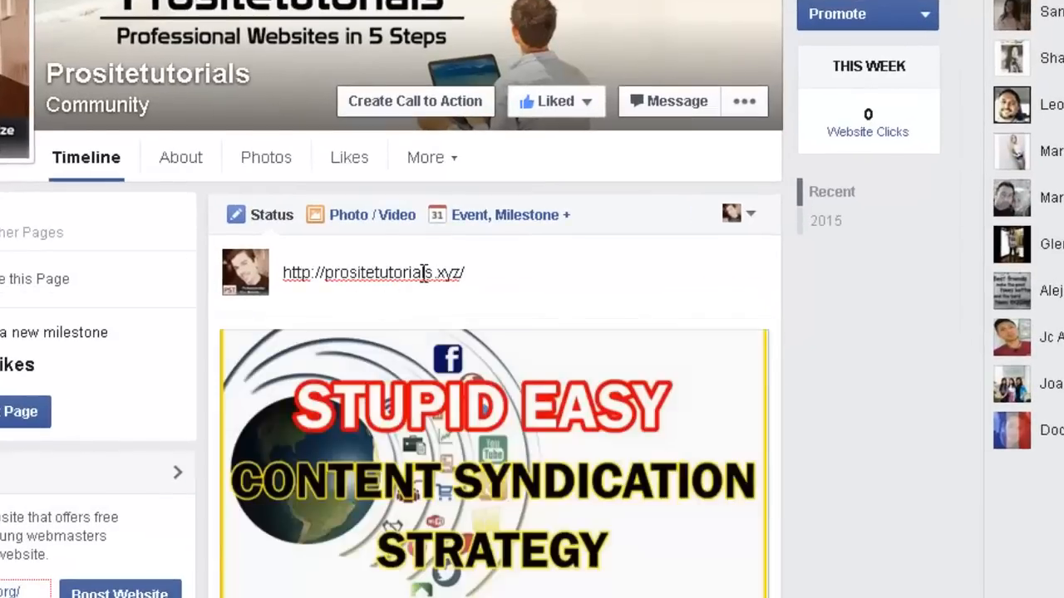
Examine the image, title and description in the Facebook link preview and return to the Yoast SEO Social settings.
scroll(424, 274, "down", 1)
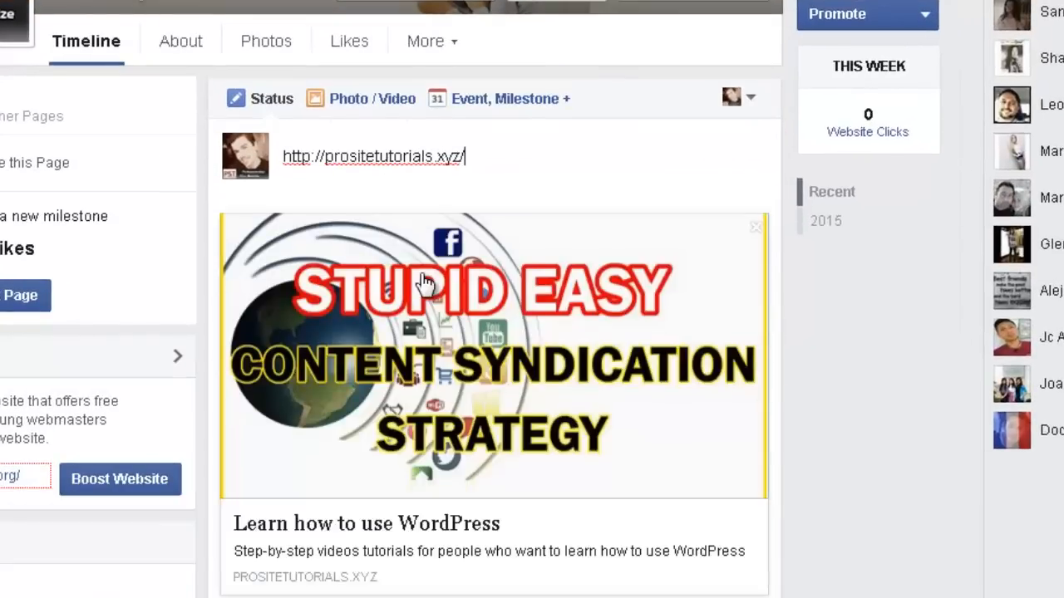
scroll(480, 173, "down", 1)
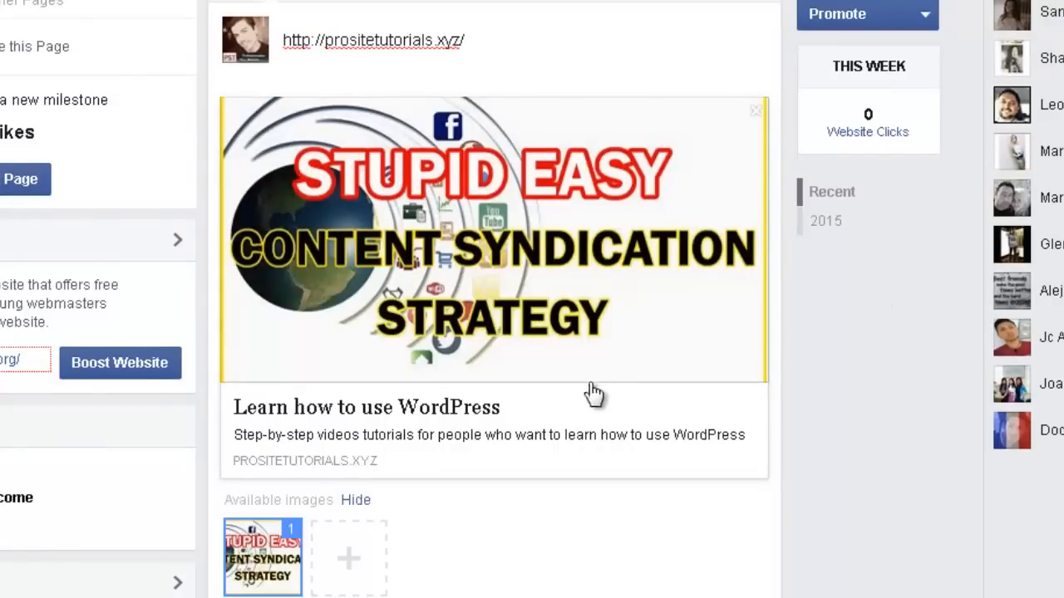
scroll(593, 394, "down", 1)
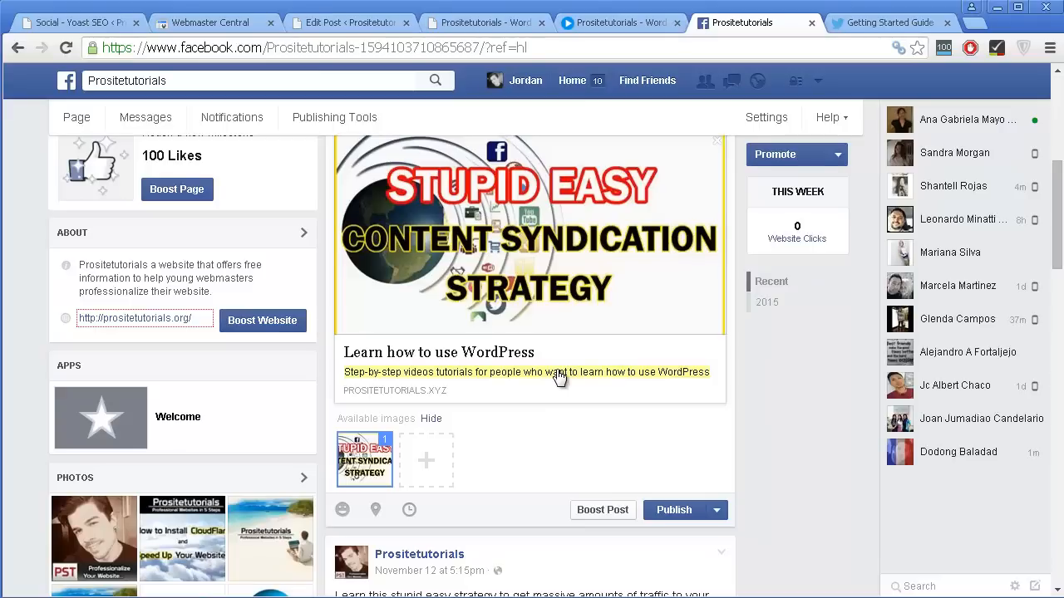
left_click(79, 22)
scroll(365, 307, "down", 2)
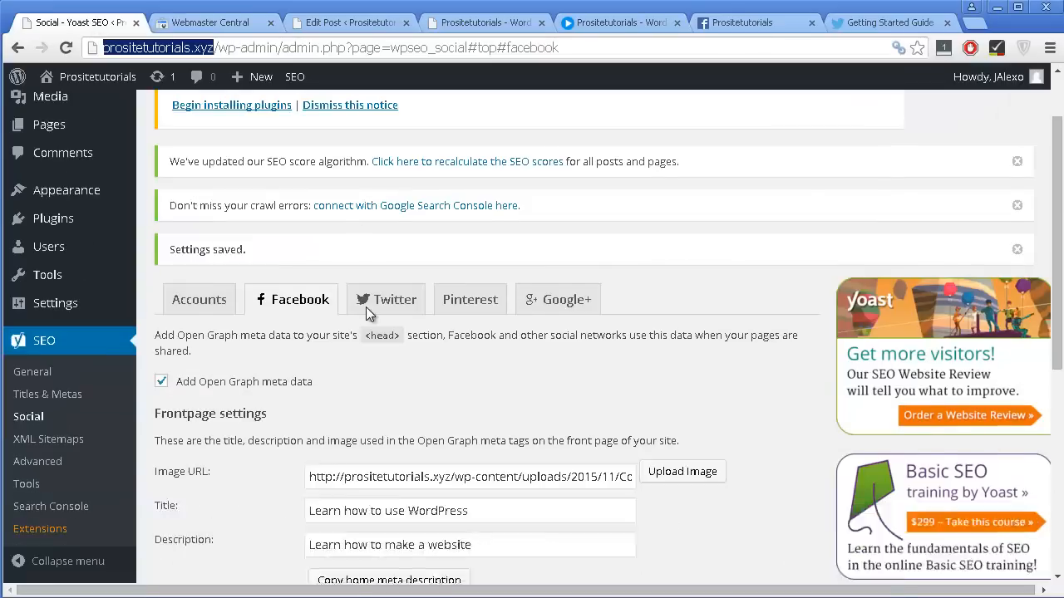
Set the Facebook default image to 6925171-beach-sunset-backgrounds.jpg from the Media Library.
scroll(366, 307, "down", 3)
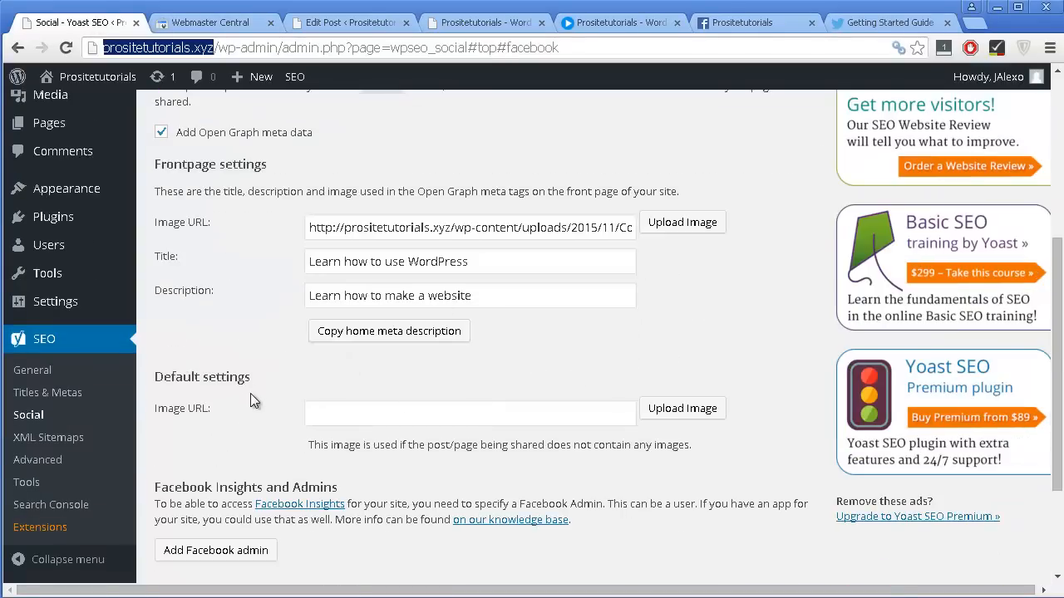
scroll(282, 432, "down", 1)
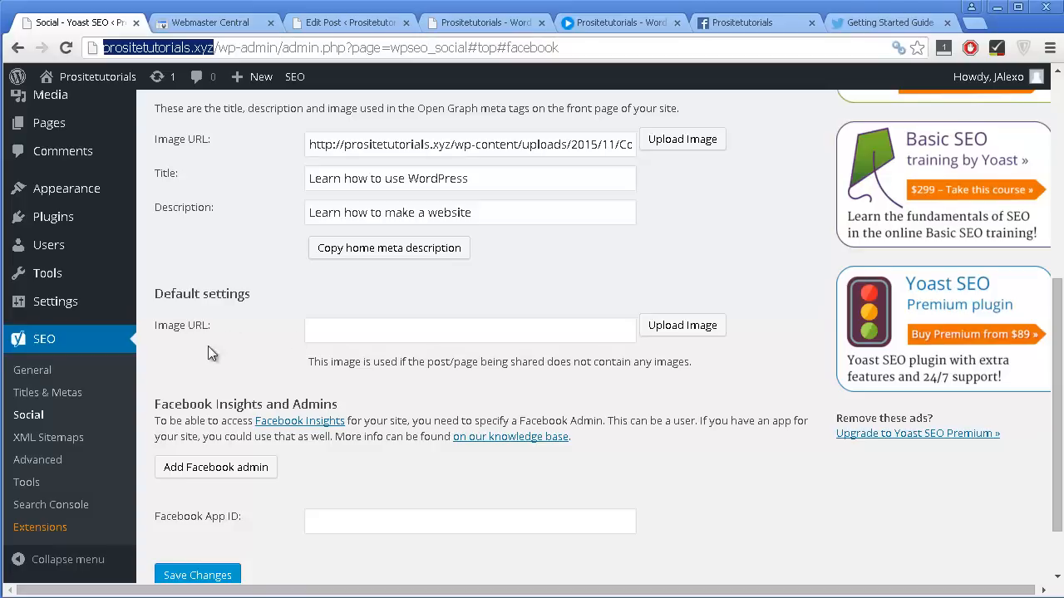
left_click(417, 339)
left_click(657, 328)
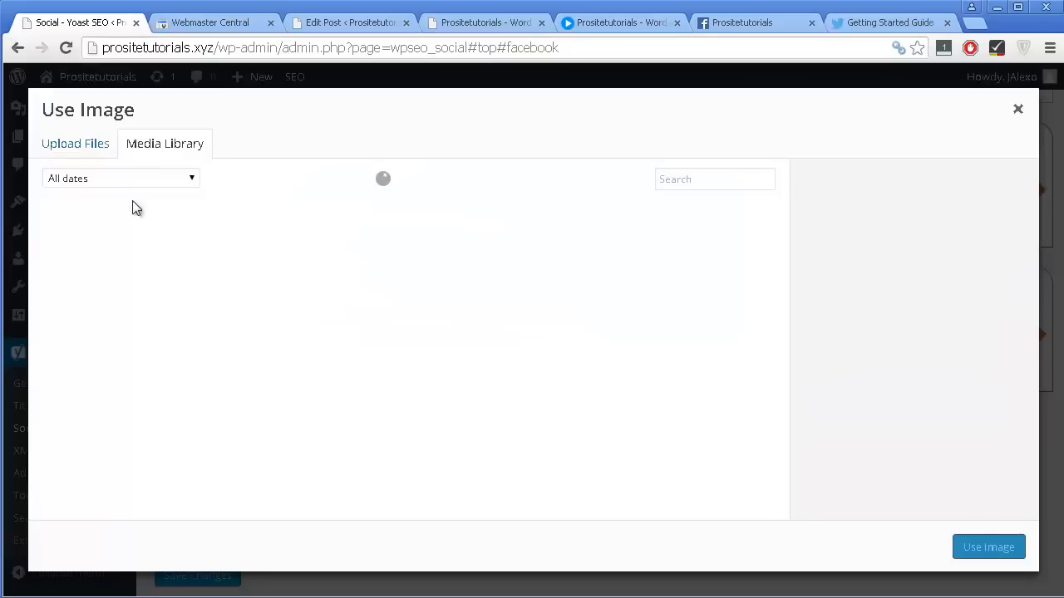
left_click(222, 254)
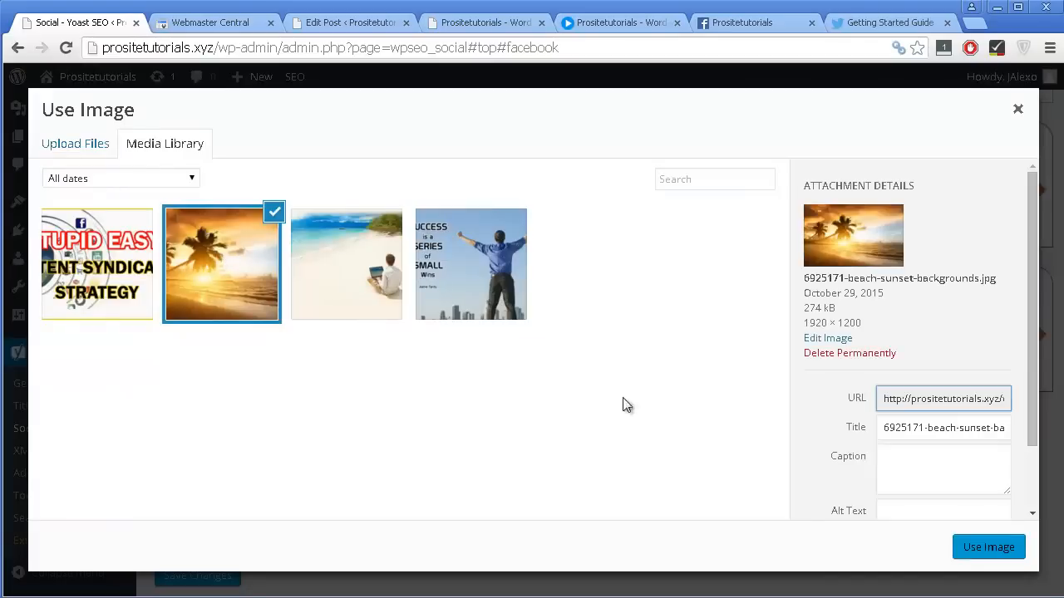
left_click(988, 547)
Start adding a Facebook admin and, in Facebook Insights, enter the domain prositetutorials.xyz and link it with Prositetutorials.
scroll(672, 399, "down", 1)
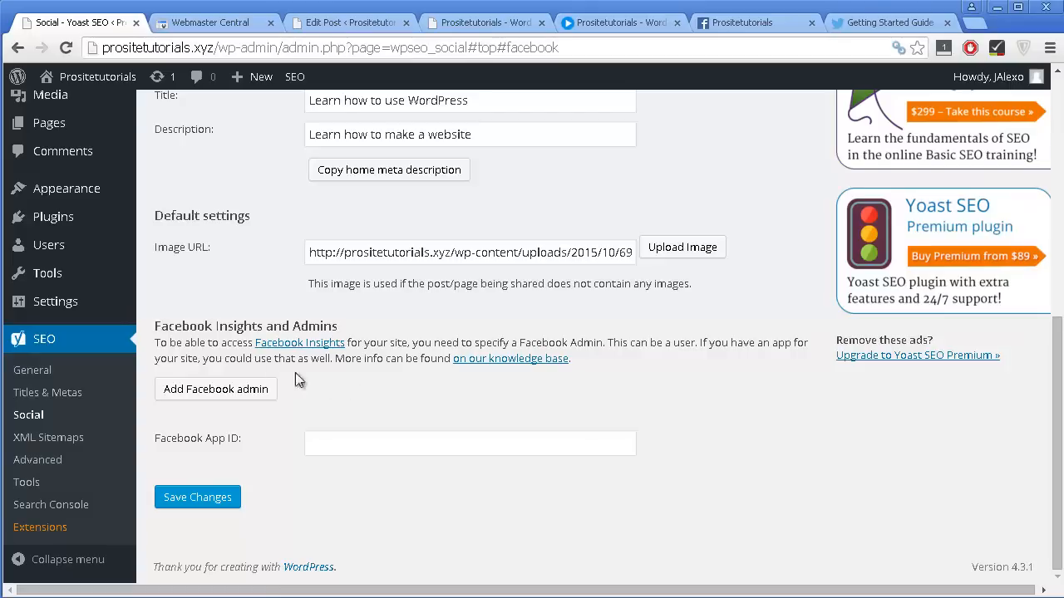
left_click(185, 396)
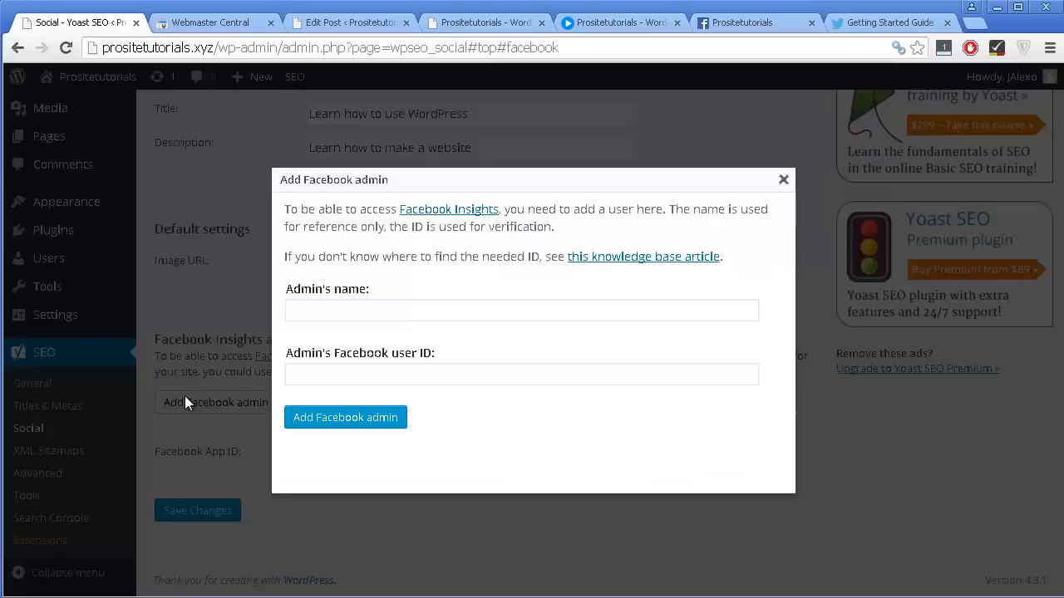
left_click(433, 212)
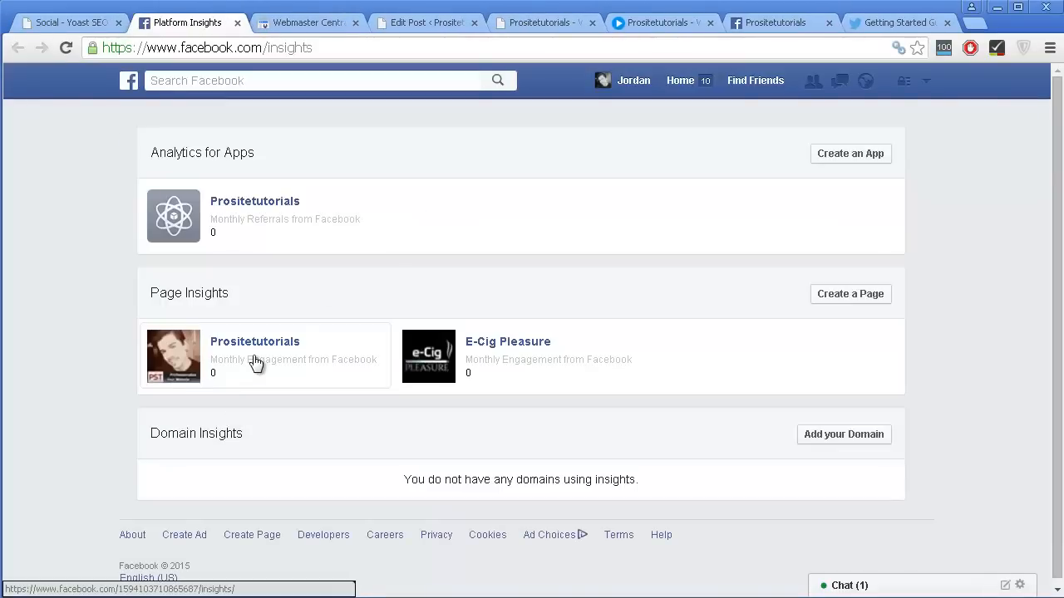
left_click(865, 445)
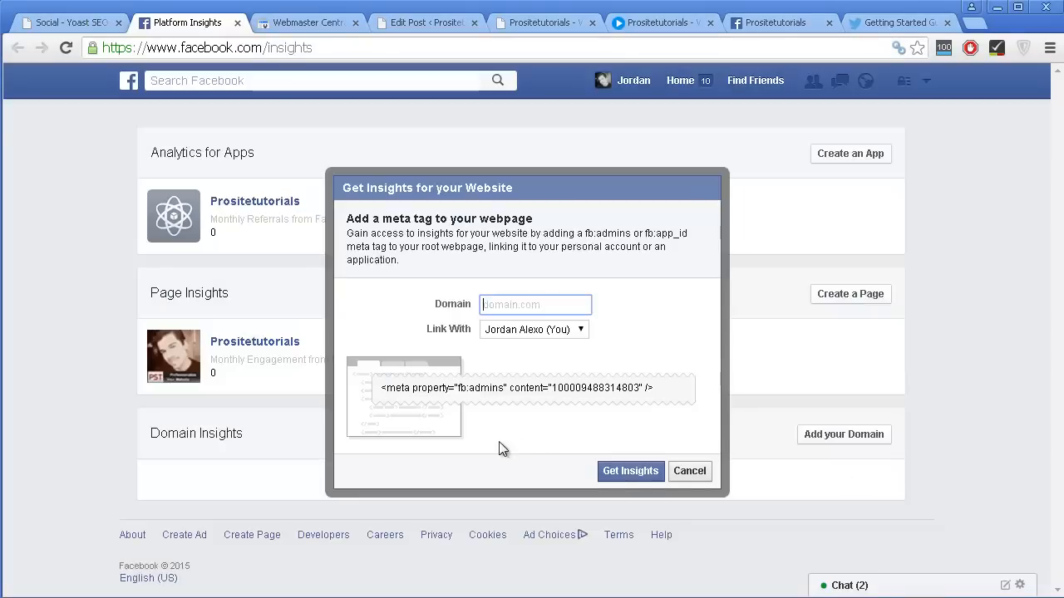
left_click(517, 305)
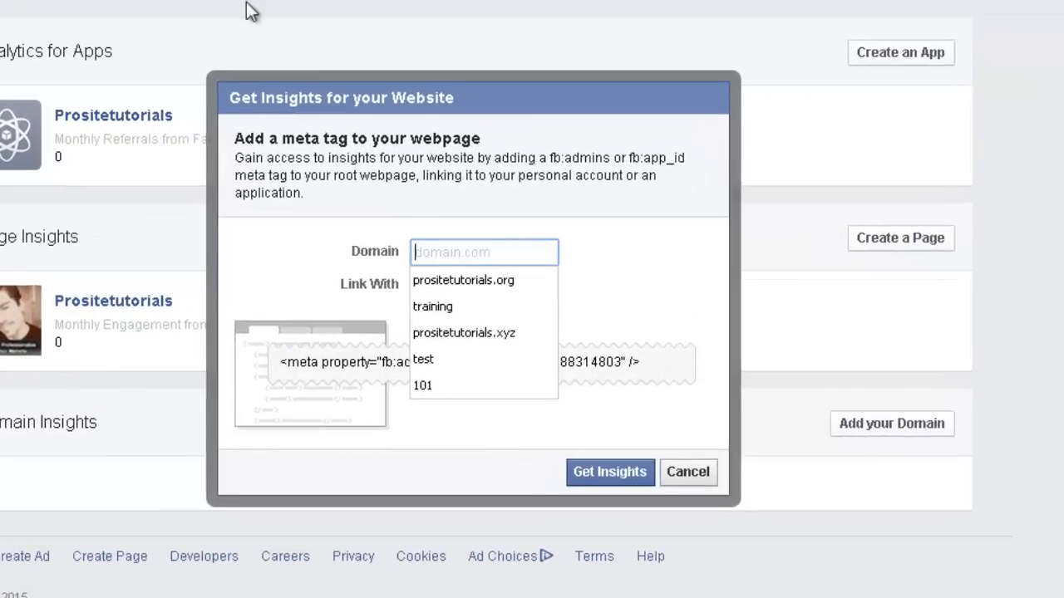
left_click(503, 336)
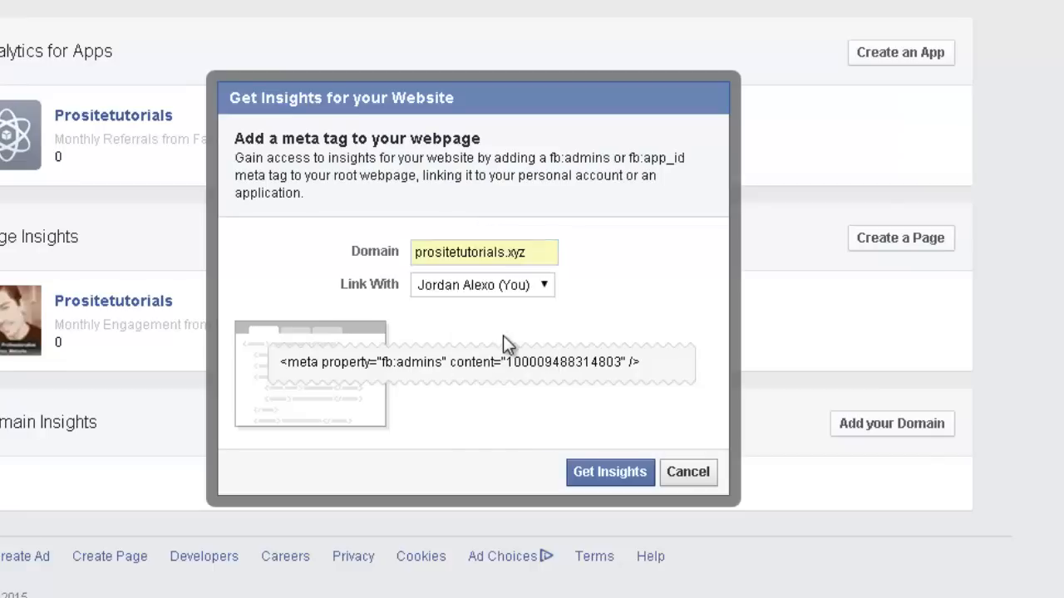
left_click(500, 294)
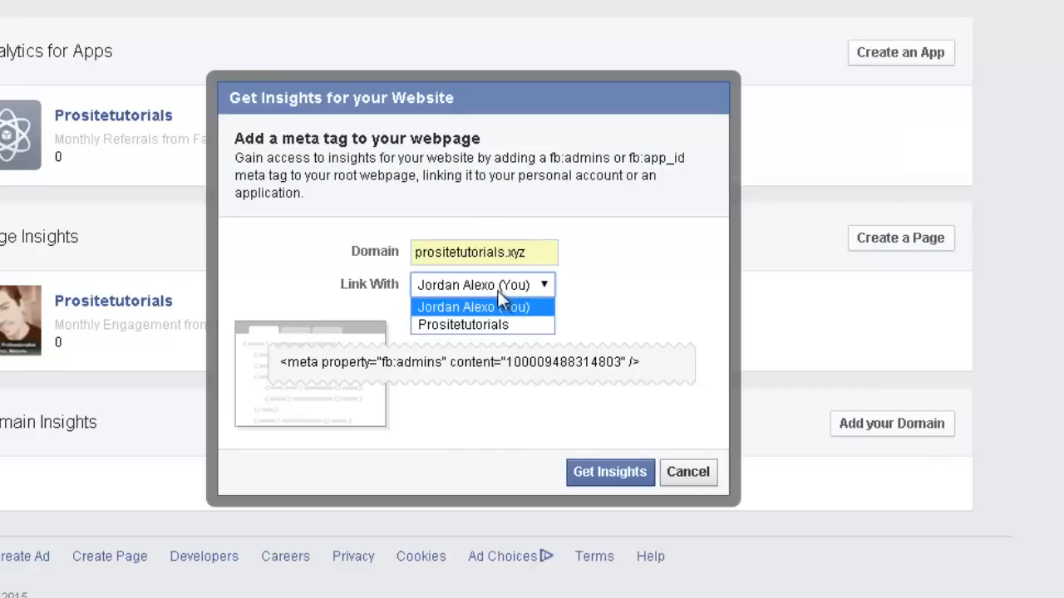
left_click(486, 324)
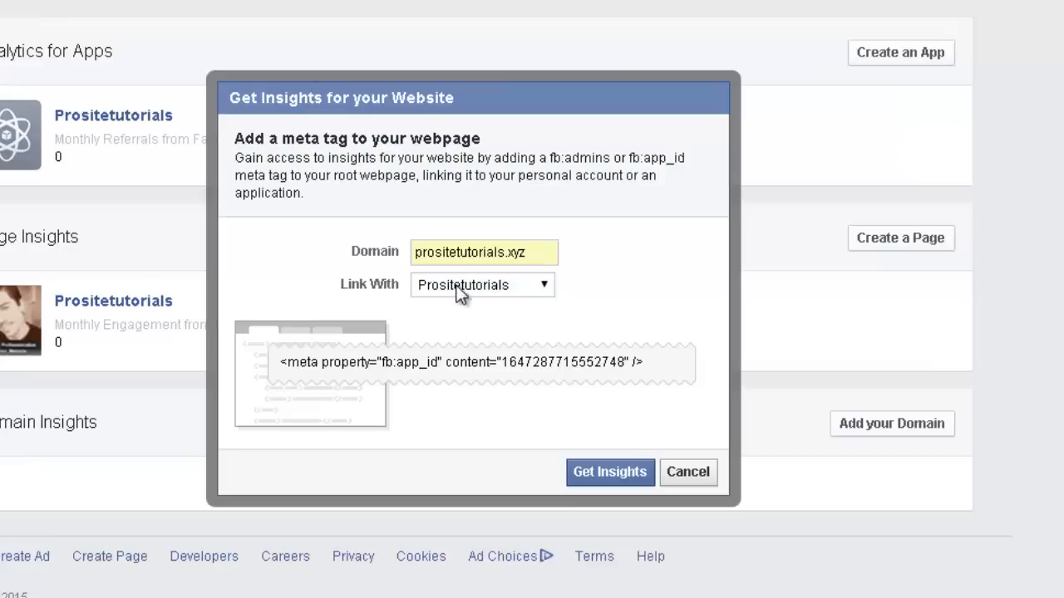
Copy the fb:app_id meta tag from Facebook Insights and paste it as the admin's Facebook user ID in Yoast SEO.
left_click(562, 357)
left_click(529, 363)
left_click_drag(501, 363, 626, 370)
left_click(626, 370)
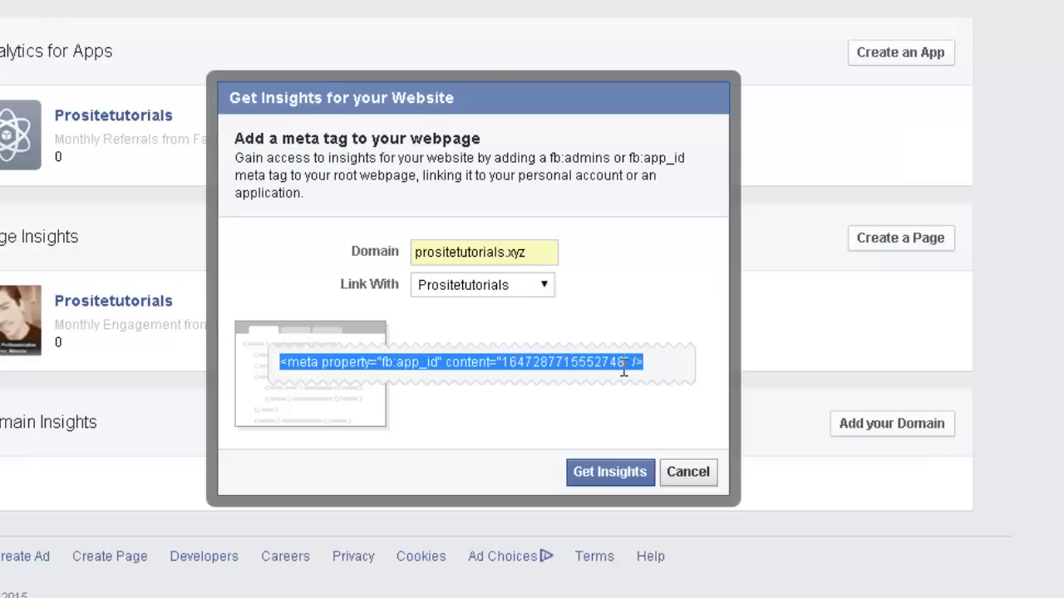
left_click(625, 366)
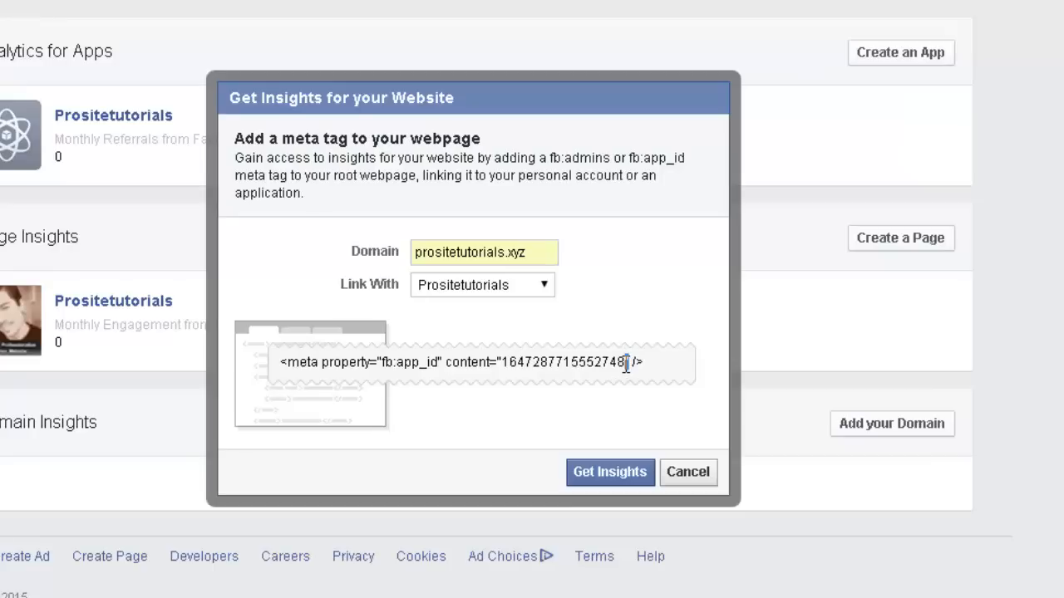
left_click_drag(629, 366, 502, 364)
key("ctrl+c")
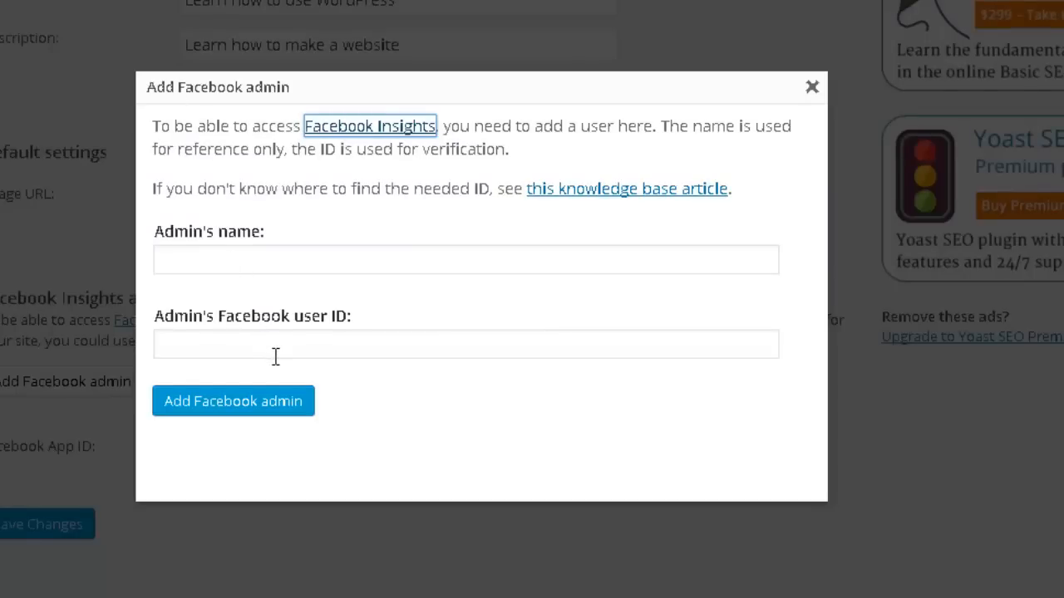
left_click(275, 357)
key("ctrl+v")
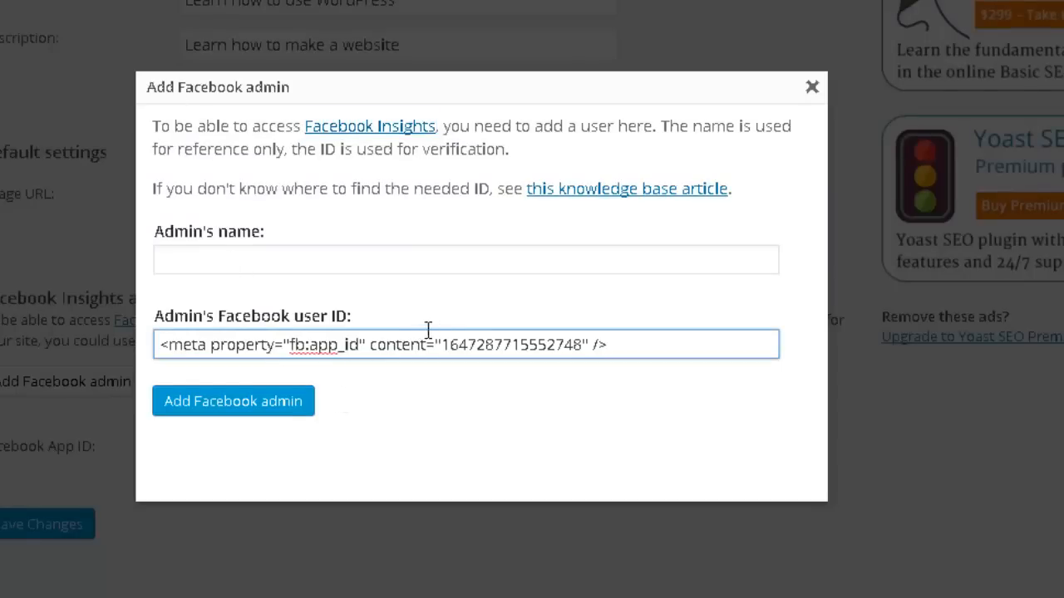
Trim the pasted meta tag in the admin's Facebook user ID down to the numeric ID only.
left_click_drag(449, 343, 157, 344)
key("BackSpace")
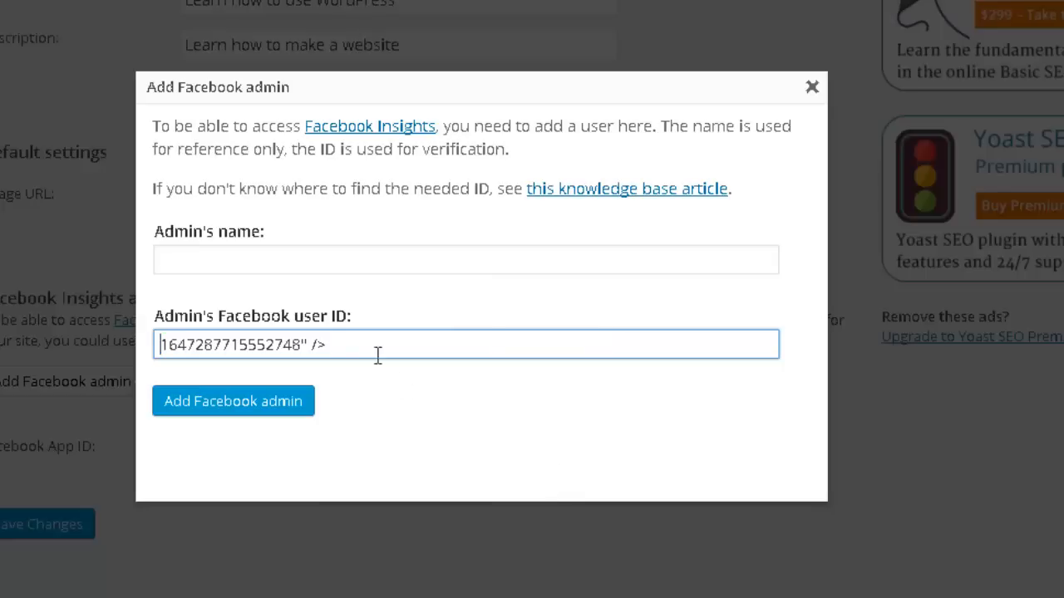
left_click_drag(383, 348, 306, 344)
key("BackSpace")
key("BackSpace")
Name the admin "Prositetutorials" and add it as a Facebook admin.
left_click(397, 253)
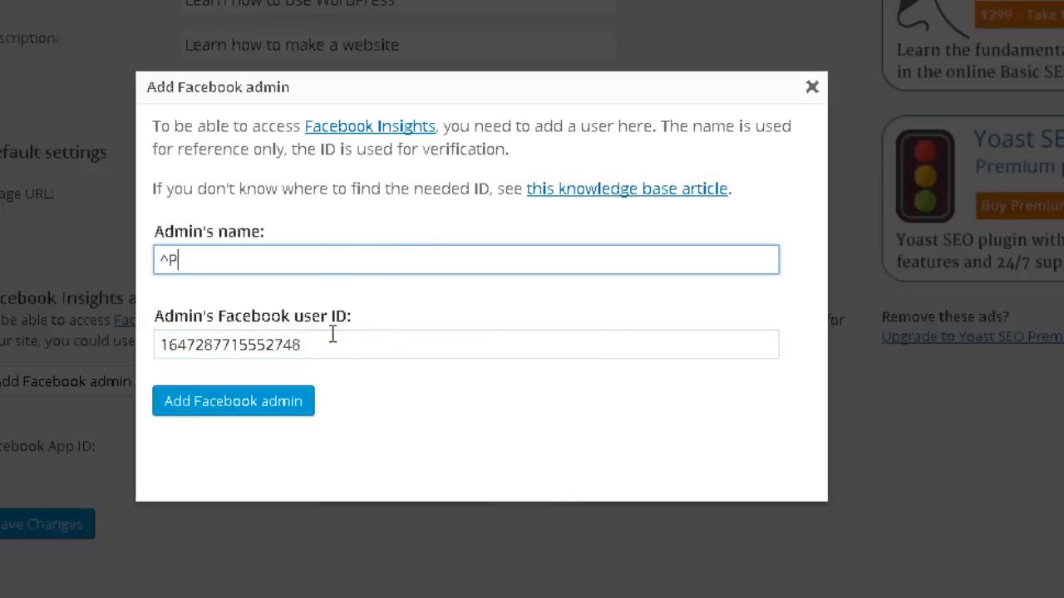
key("BackSpace")
key("BackSpace")
type("Prositetuto")
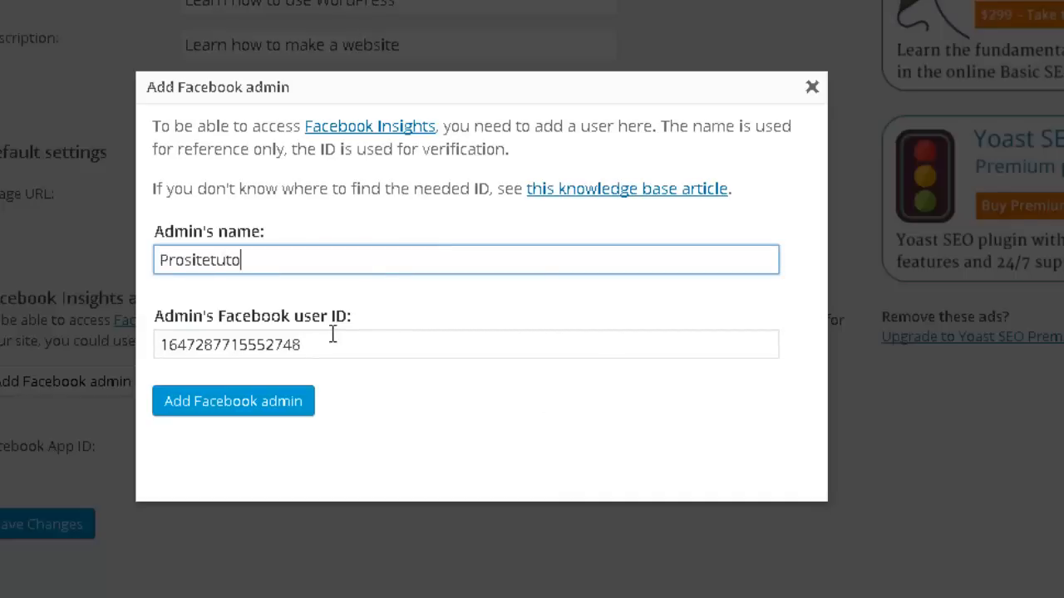
type("rials")
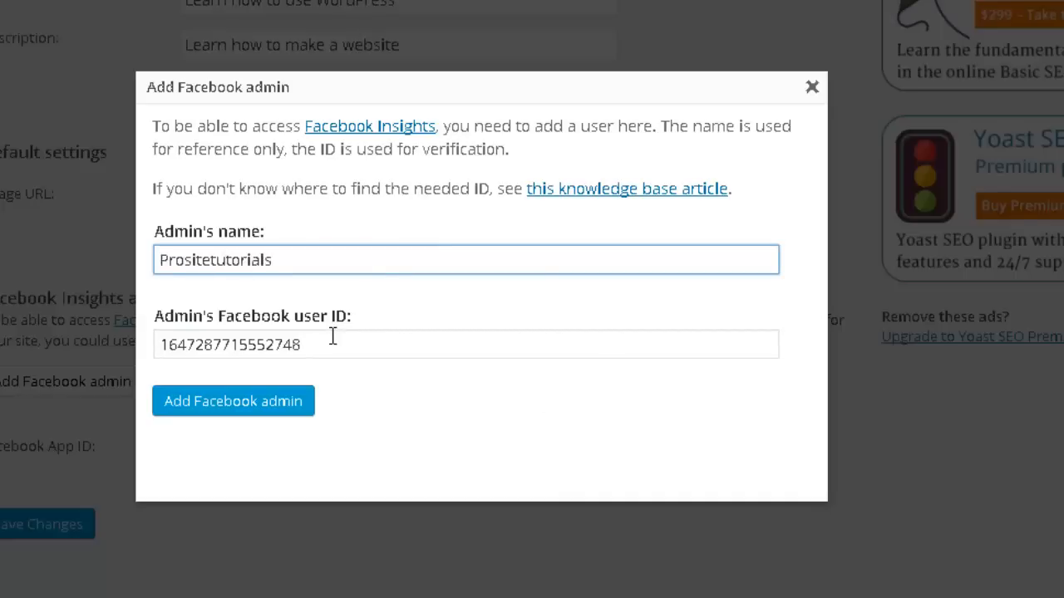
left_click(296, 409)
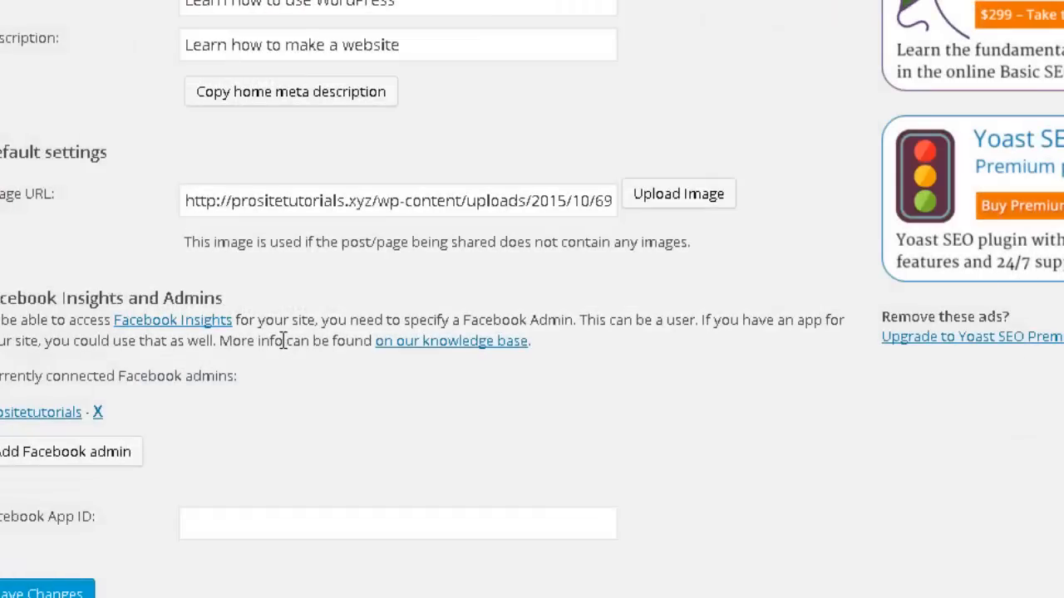
Save the Facebook social settings and look over the saved page.
scroll(284, 341, "down", 1)
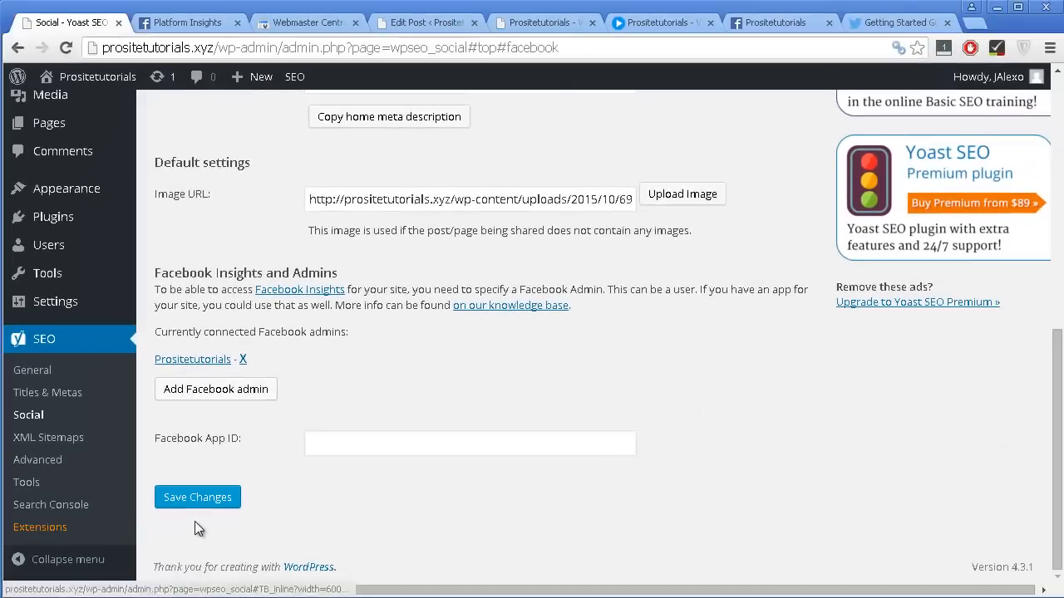
left_click(210, 512)
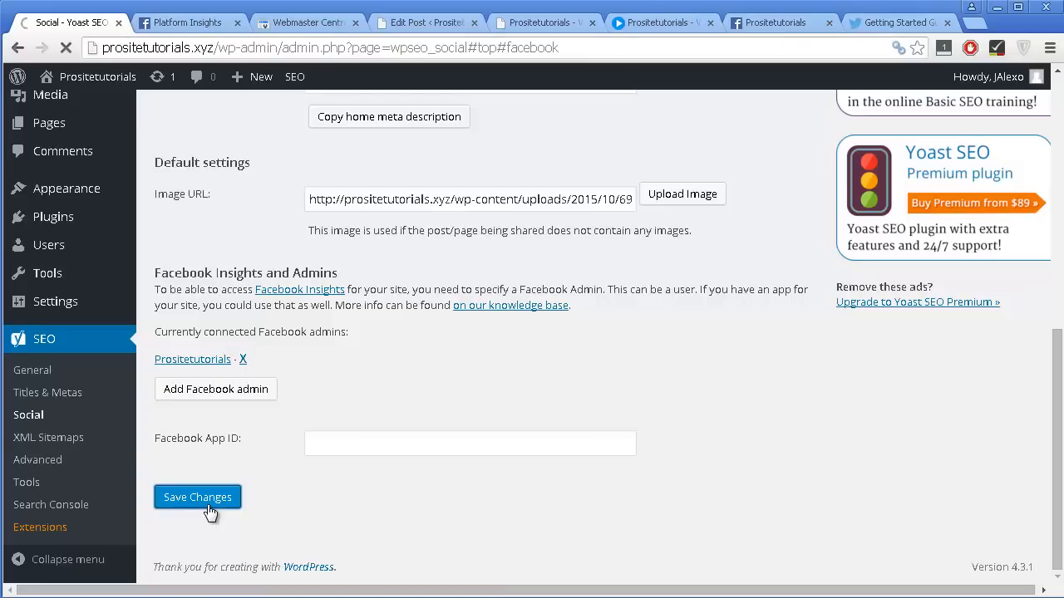
scroll(207, 512, "down", 3)
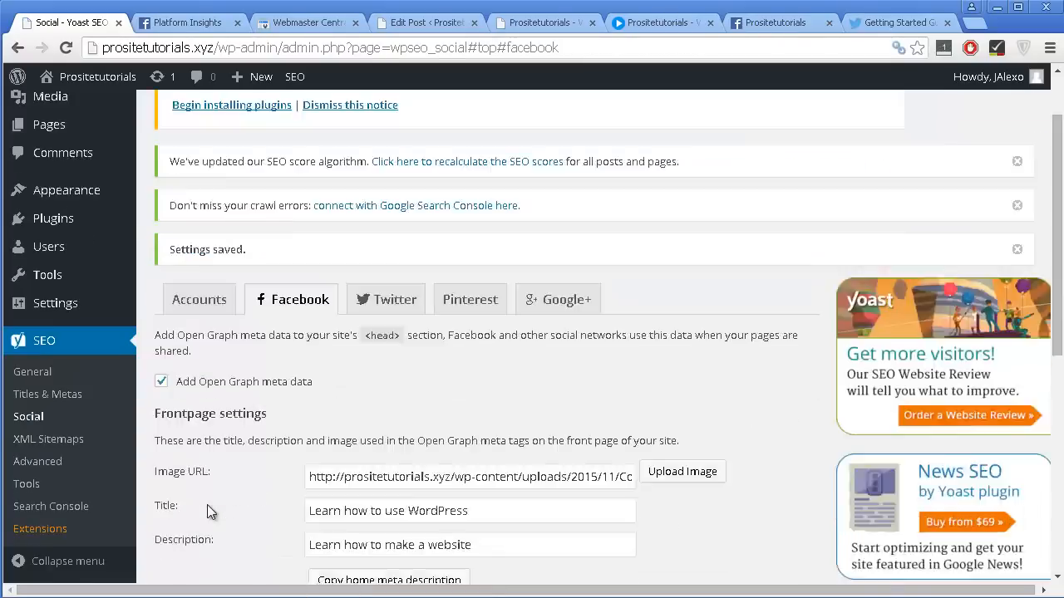
scroll(208, 506, "down", 3)
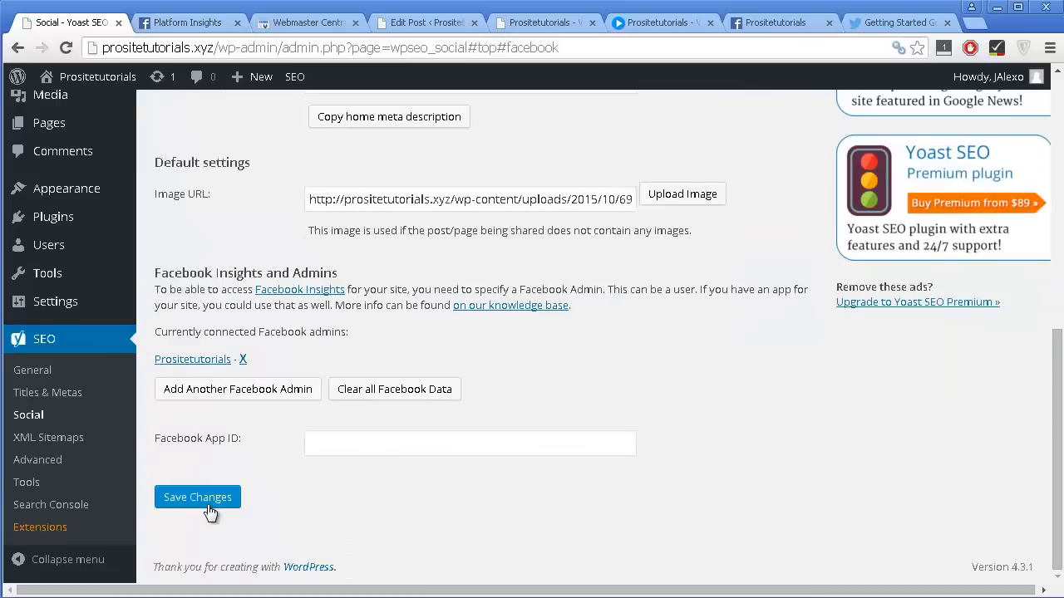
scroll(207, 505, "up", 5)
scroll(291, 357, "down", 2)
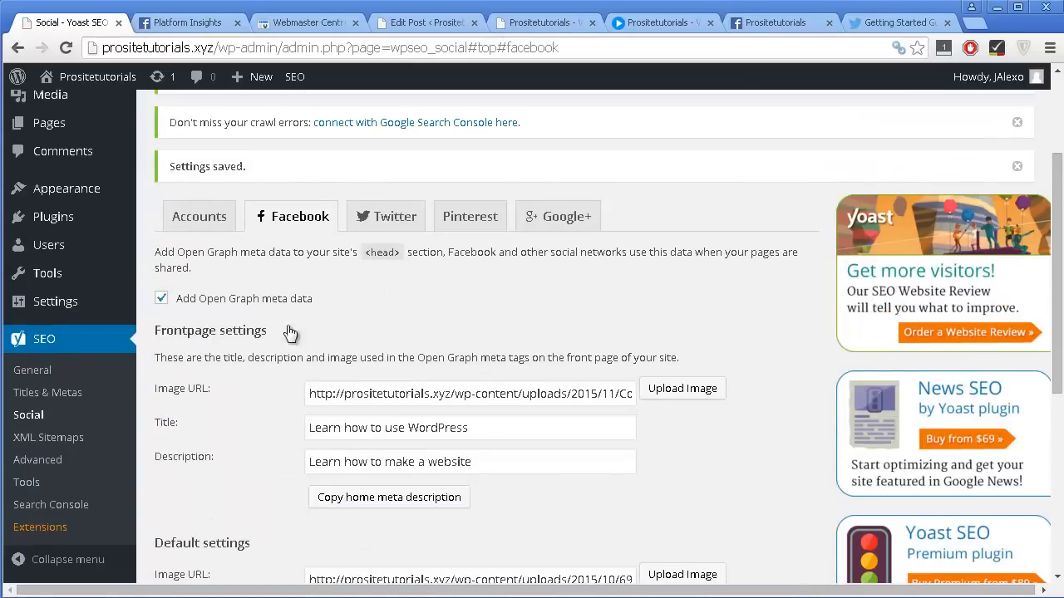
Open the Twitter social settings and consult the Twitter cards getting-started guide, returning to Yoast SEO.
left_click(391, 218)
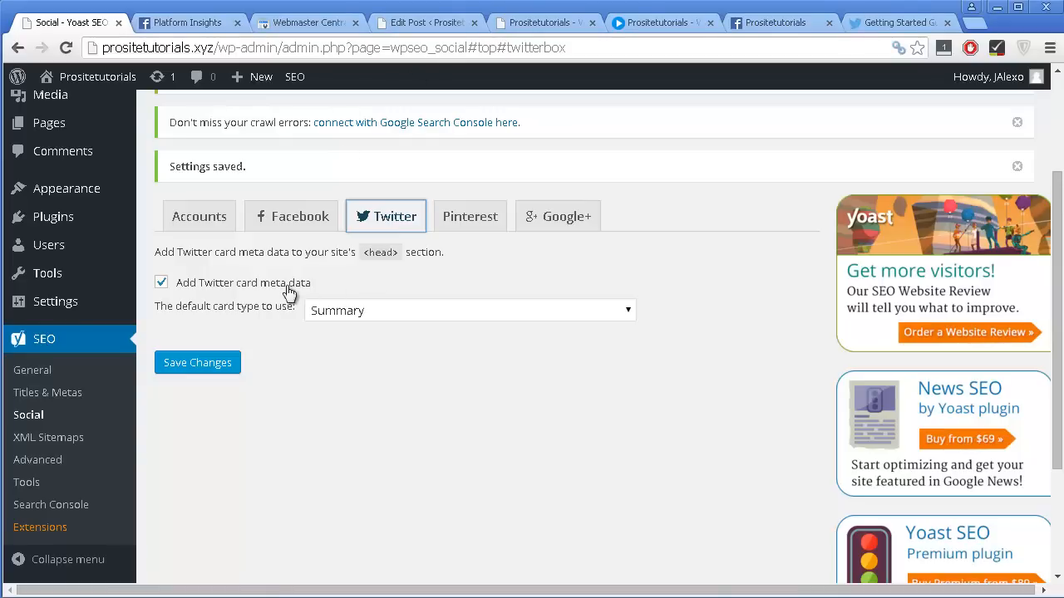
left_click(901, 27)
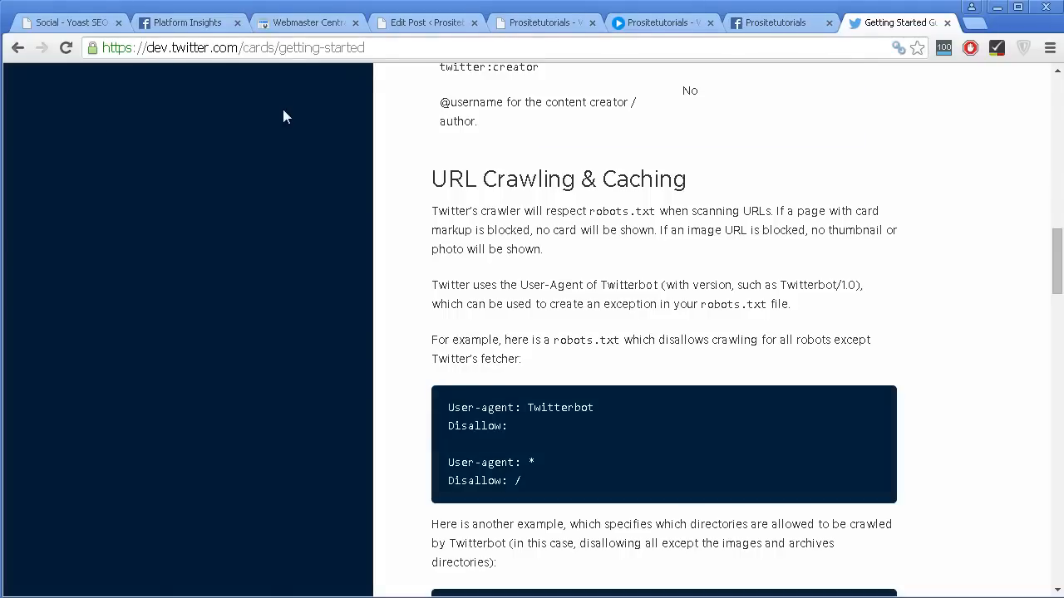
scroll(682, 266, "up", 3)
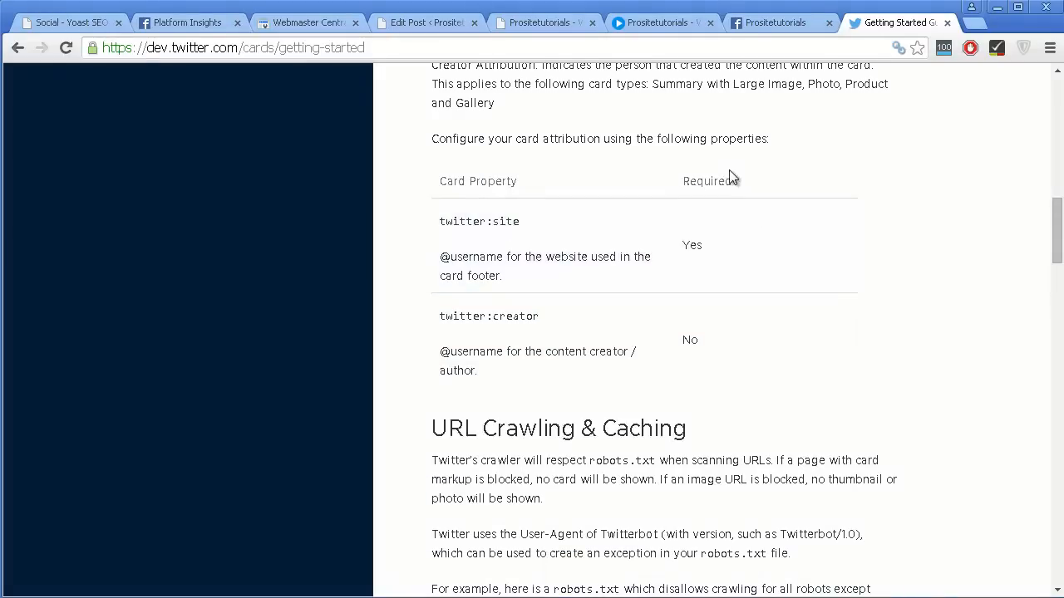
scroll(656, 407, "down", 3)
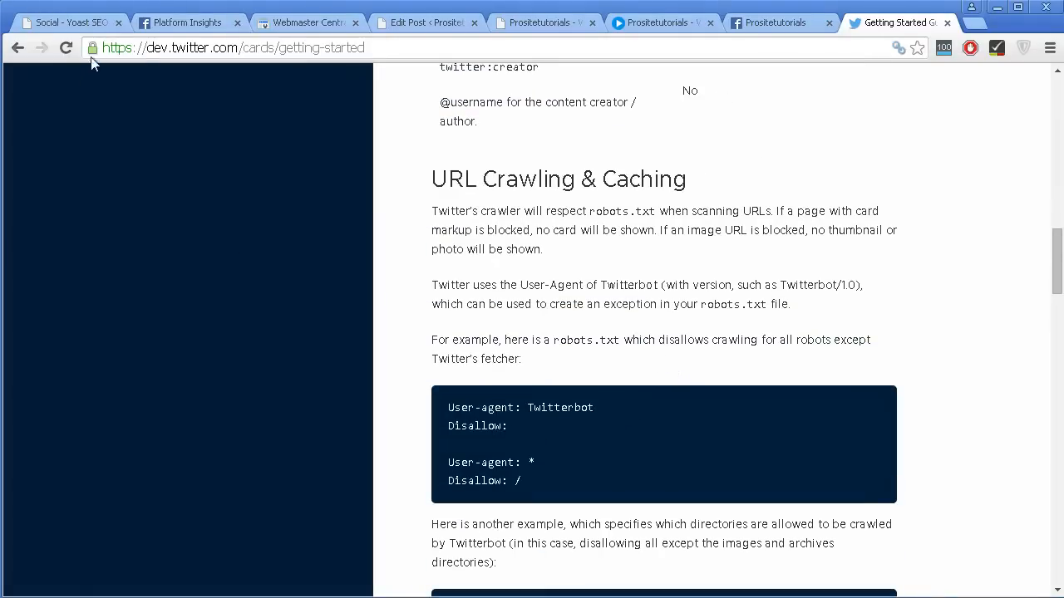
left_click(94, 24)
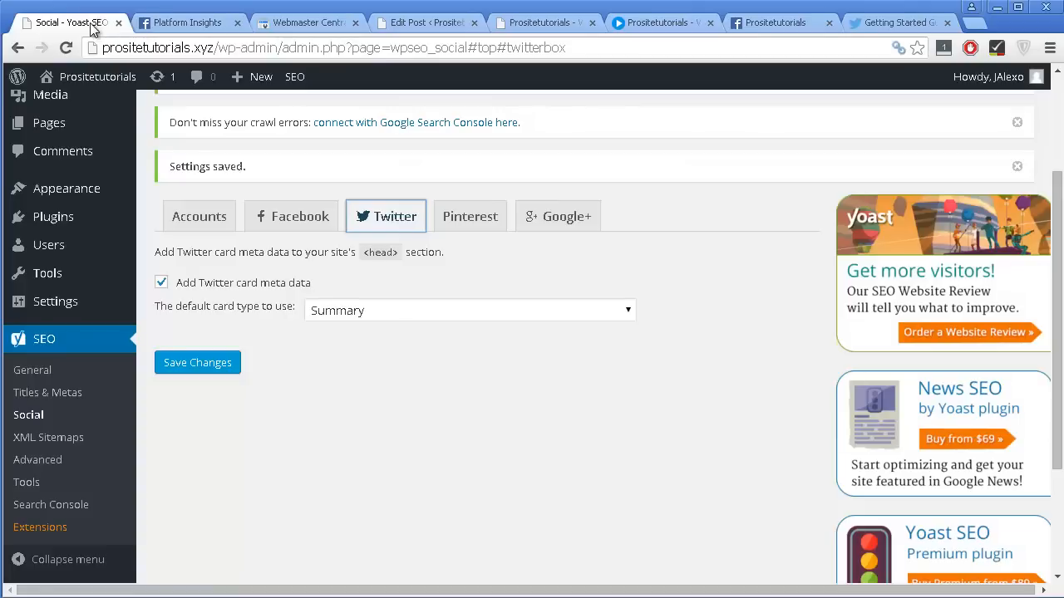
Keep Twitter card meta data enabled, set the default card type to "Summary with large image" and save the changes.
scroll(333, 362, "down", 1)
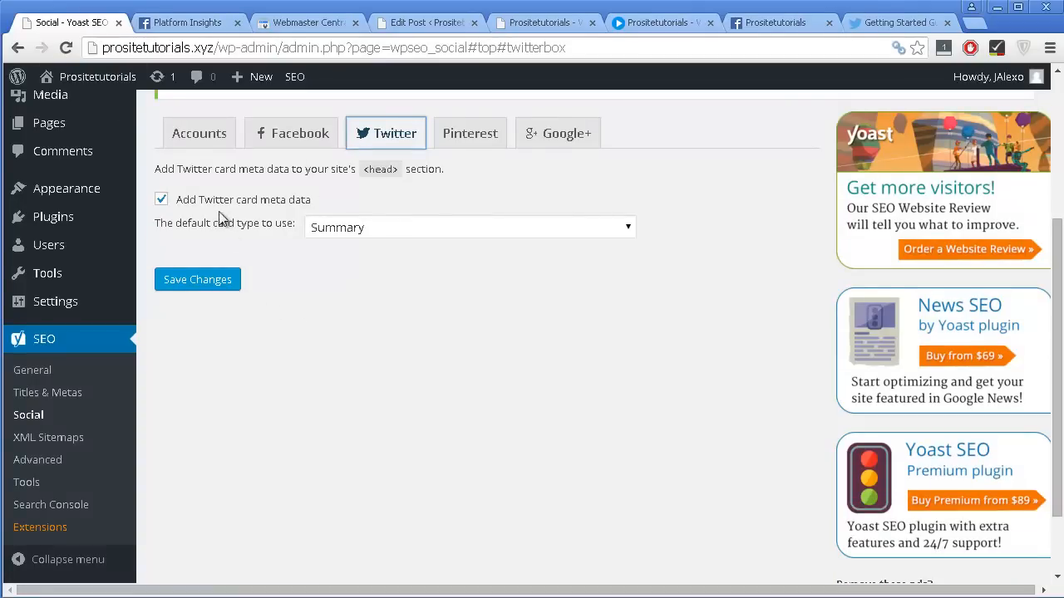
left_click(161, 200)
left_click(162, 201)
left_click(342, 228)
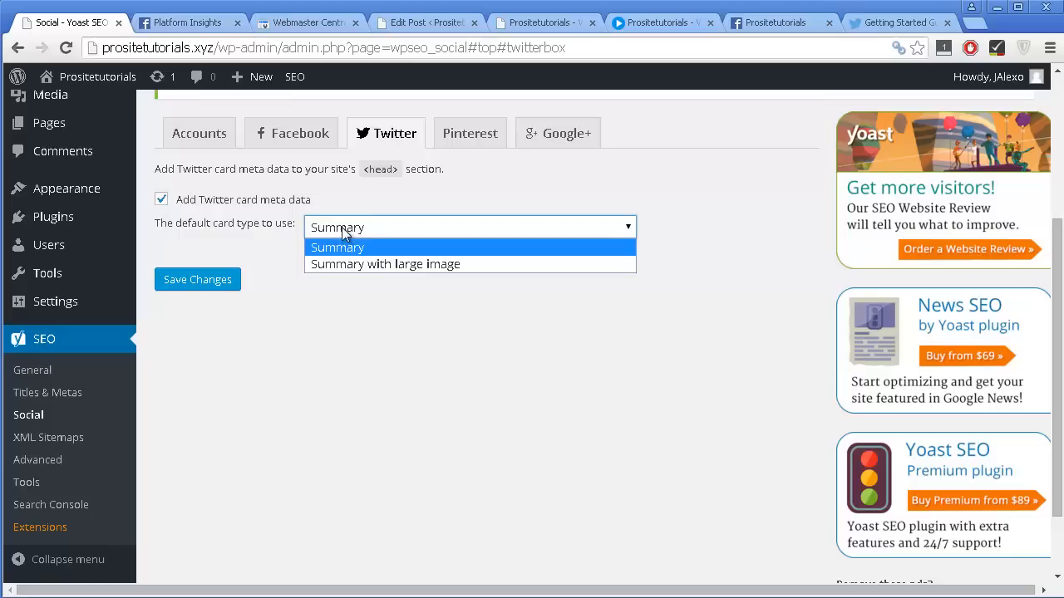
left_click(391, 264)
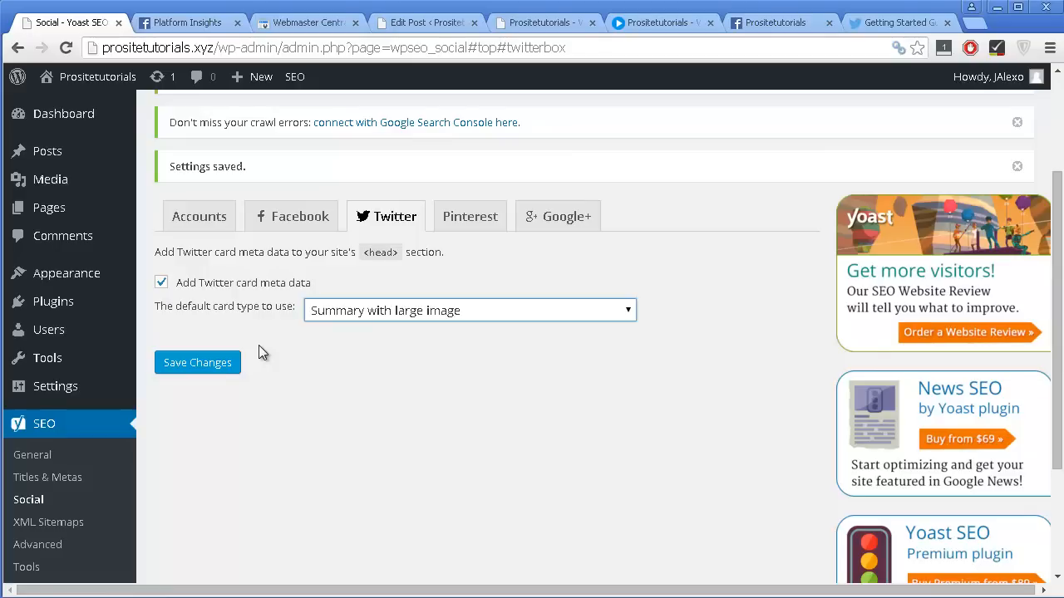
left_click(232, 360)
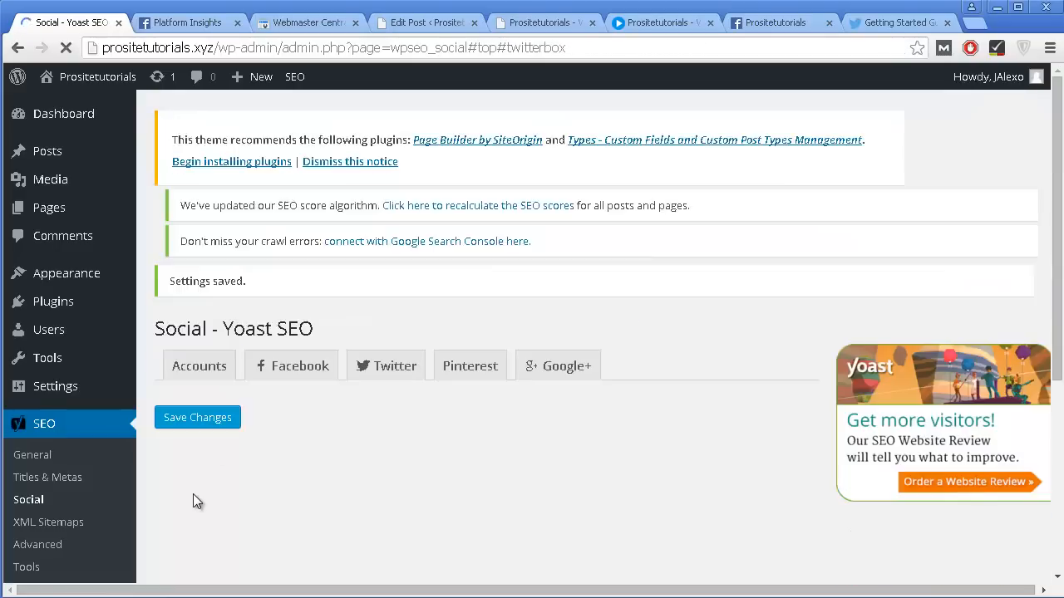
Open the Pinterest social settings, consult the linked Pinterest guide on confirming a website with a meta tag, and close it.
left_click(469, 382)
scroll(463, 438, "down", 1)
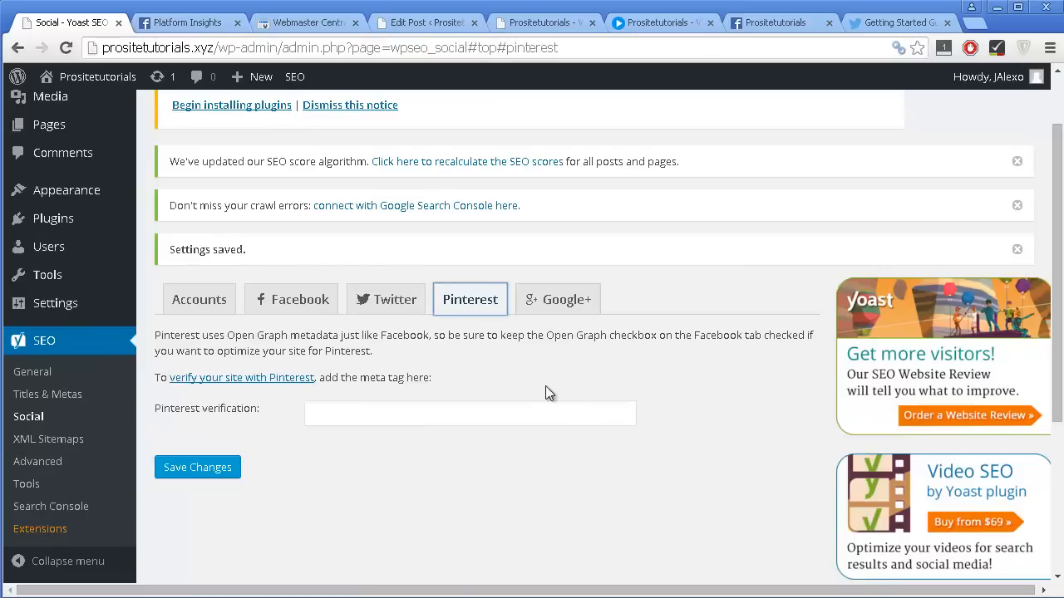
right_click(314, 380)
left_click(325, 386)
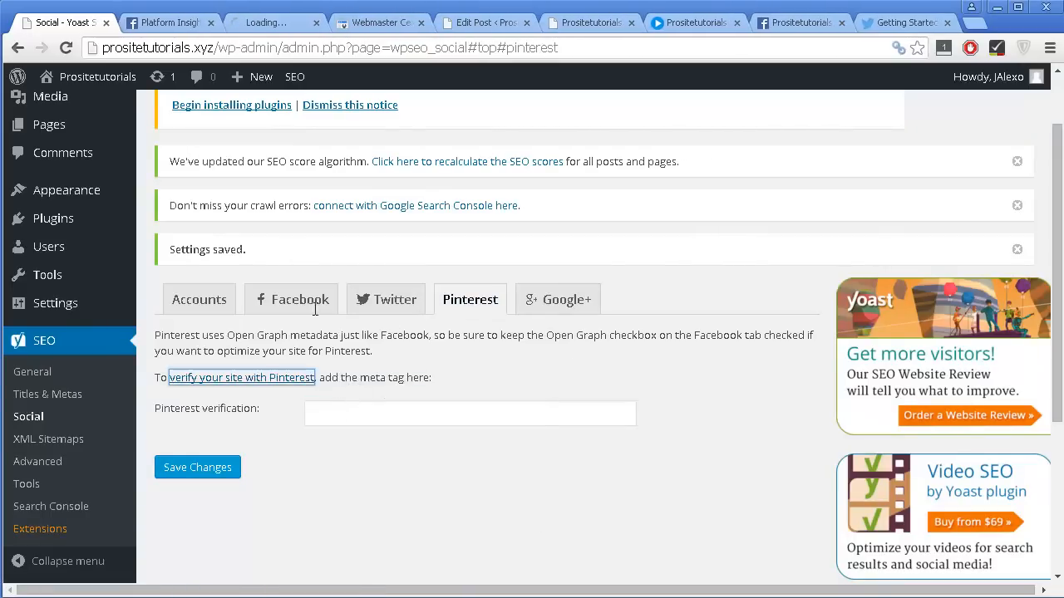
left_click(266, 28)
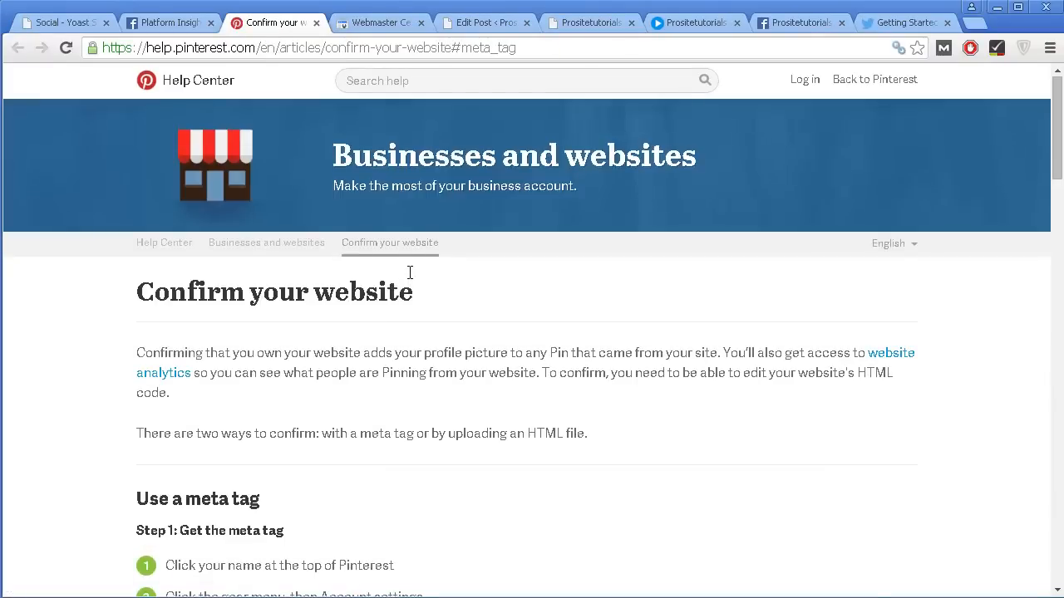
scroll(331, 285, "down", 2)
scroll(330, 163, "down", 8)
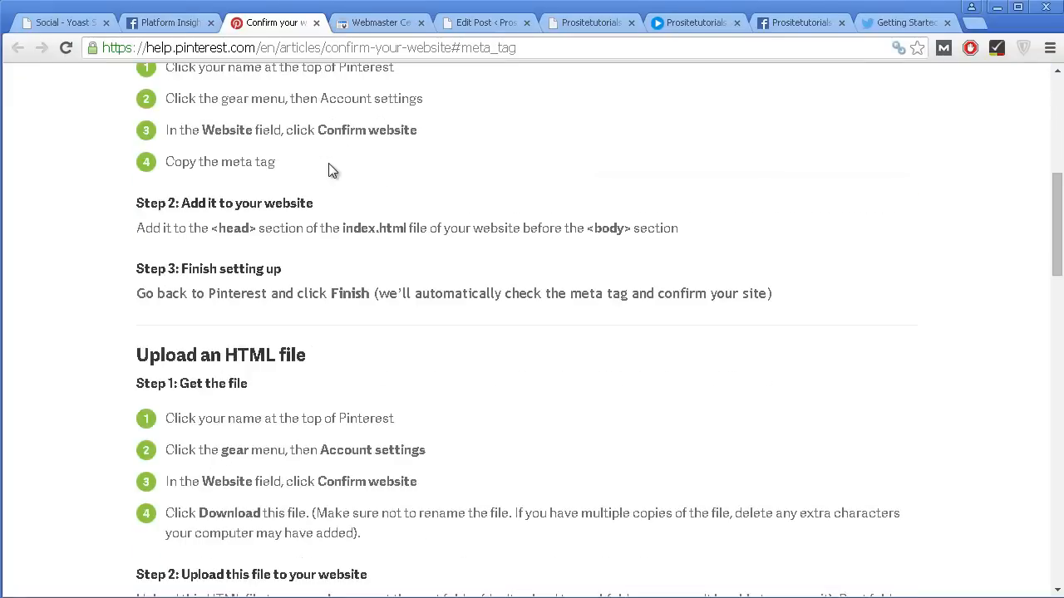
scroll(316, 226, "up", 10)
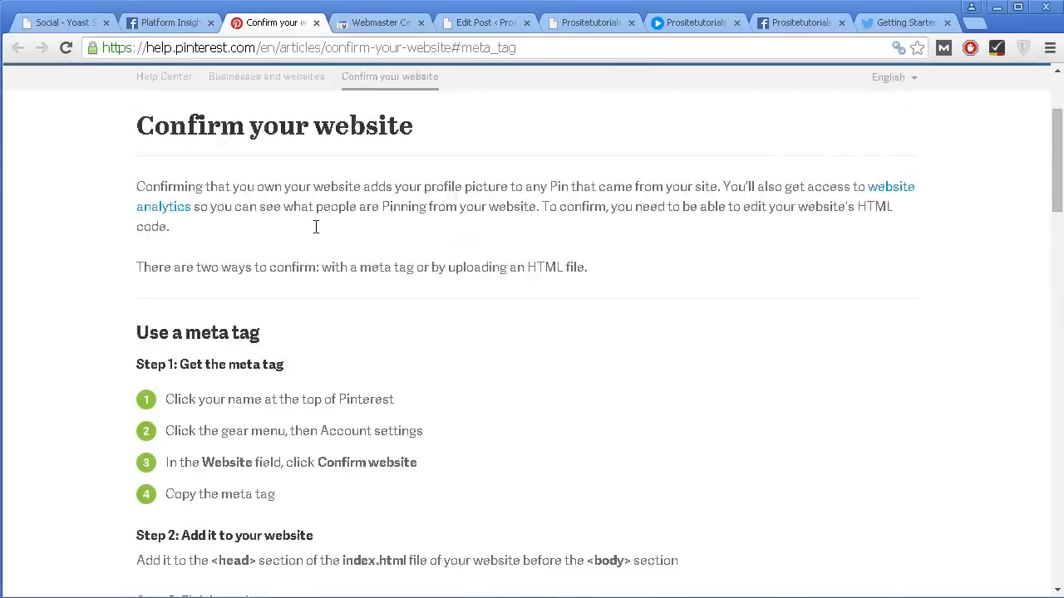
left_click(81, 29)
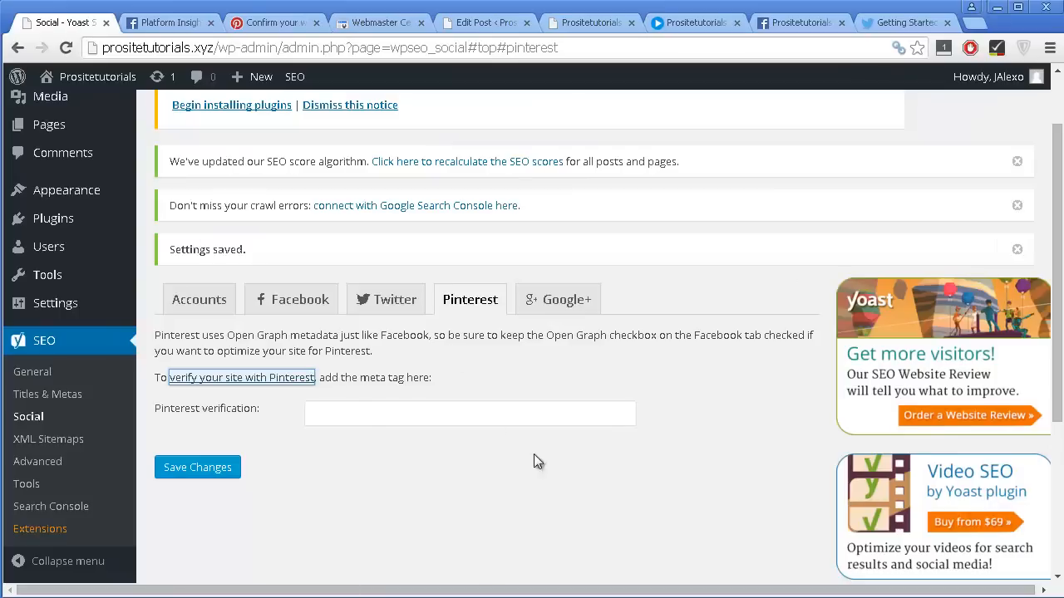
left_click(316, 23)
Open the Google+ social settings and enable adding Google+ specific post meta data.
left_click(580, 301)
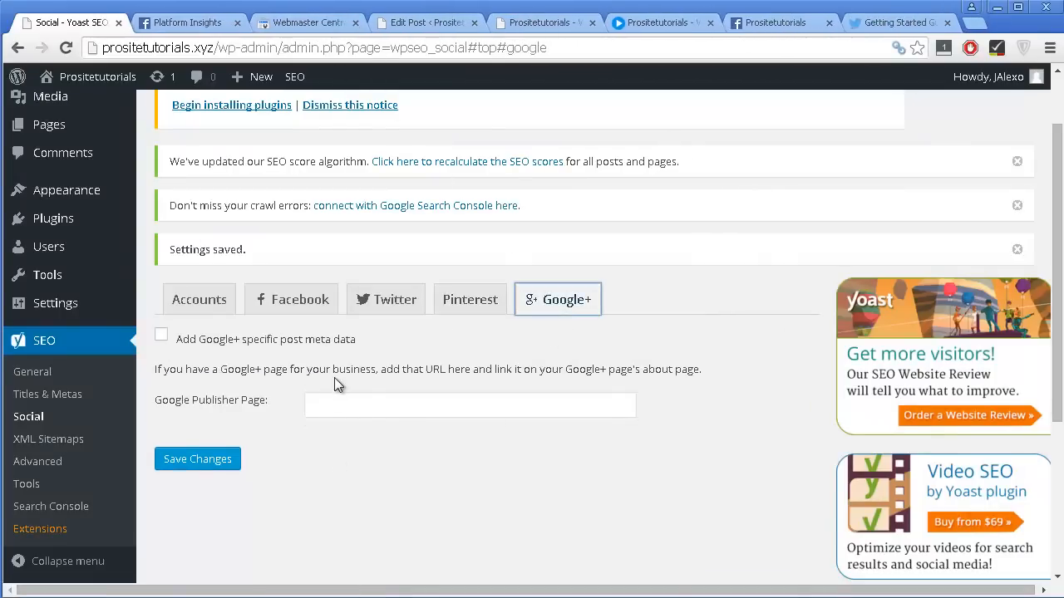
scroll(337, 378, "up", 2)
scroll(303, 416, "down", 2)
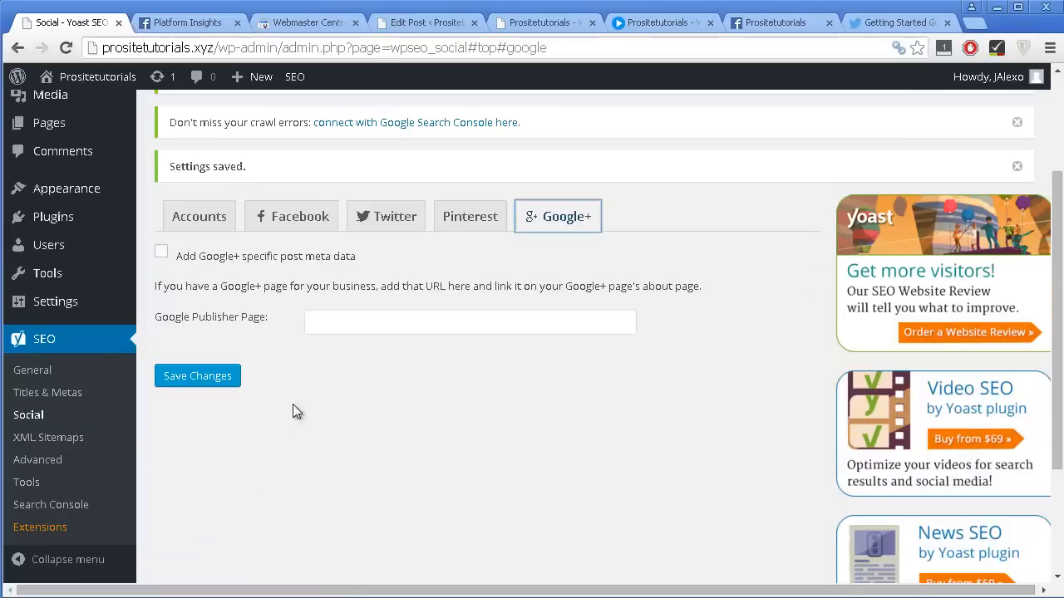
left_click(276, 257)
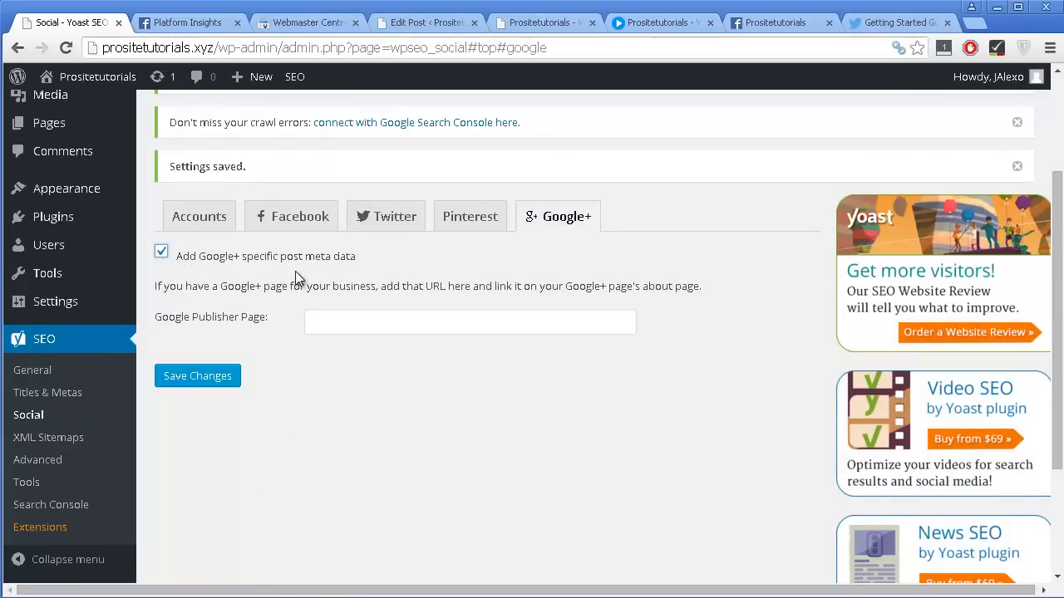
scroll(280, 303, "down", 1)
scroll(209, 222, "up", 1)
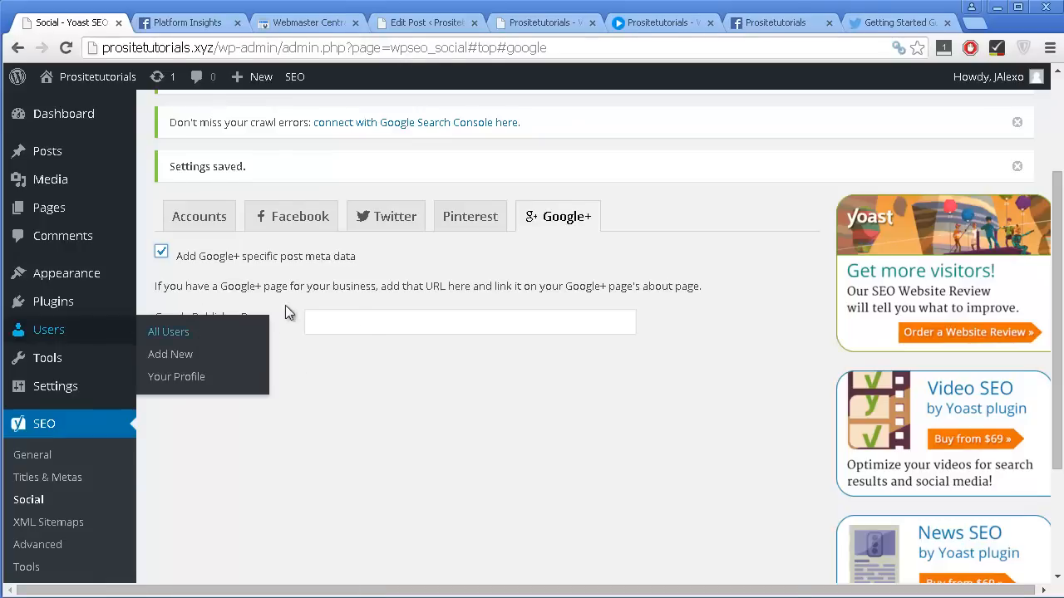
Fill in the Google Publisher Page with the business's Google+ page URL and save the changes.
left_click(333, 322)
left_click(430, 345)
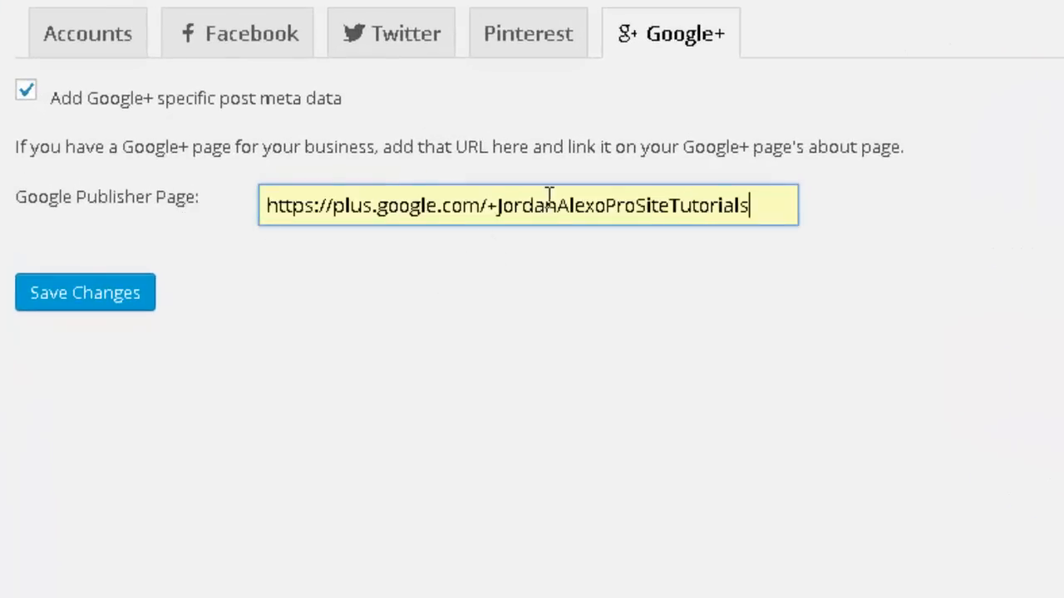
left_click_drag(487, 206, 756, 205)
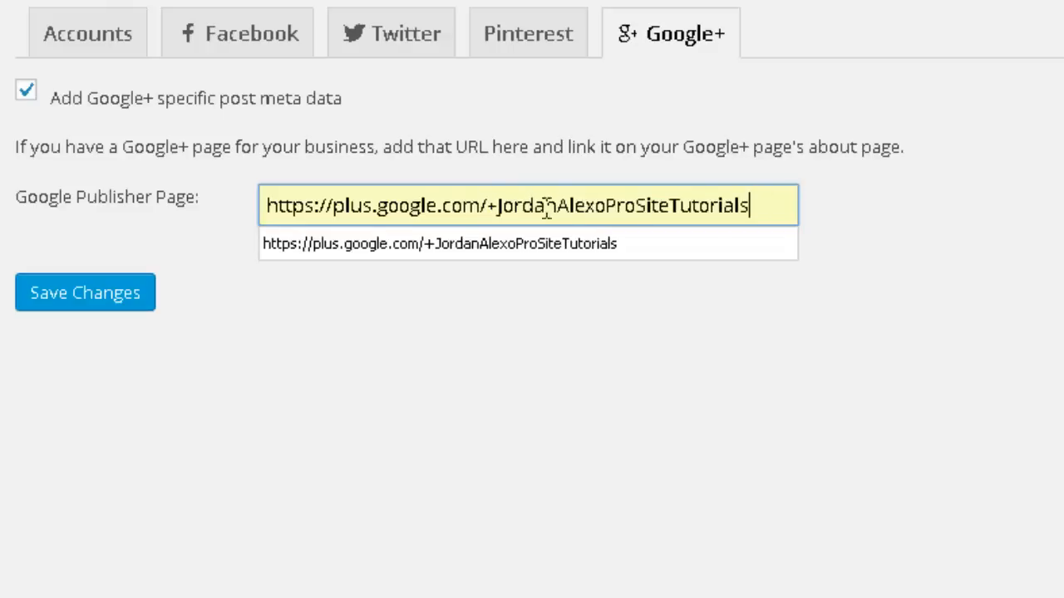
left_click_drag(496, 205, 758, 200)
left_click(153, 287)
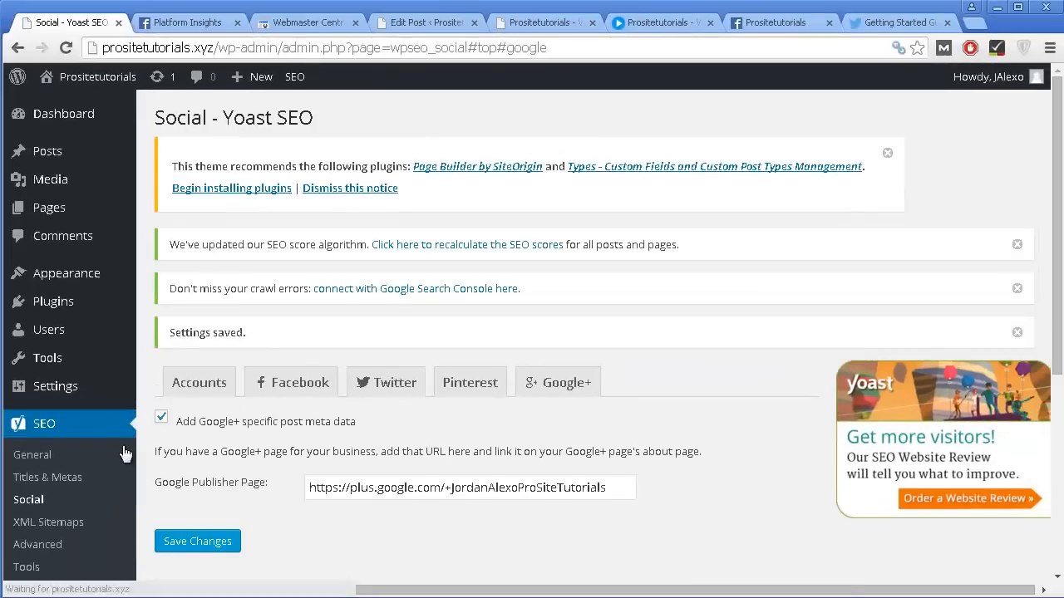
scroll(125, 453, "down", 2)
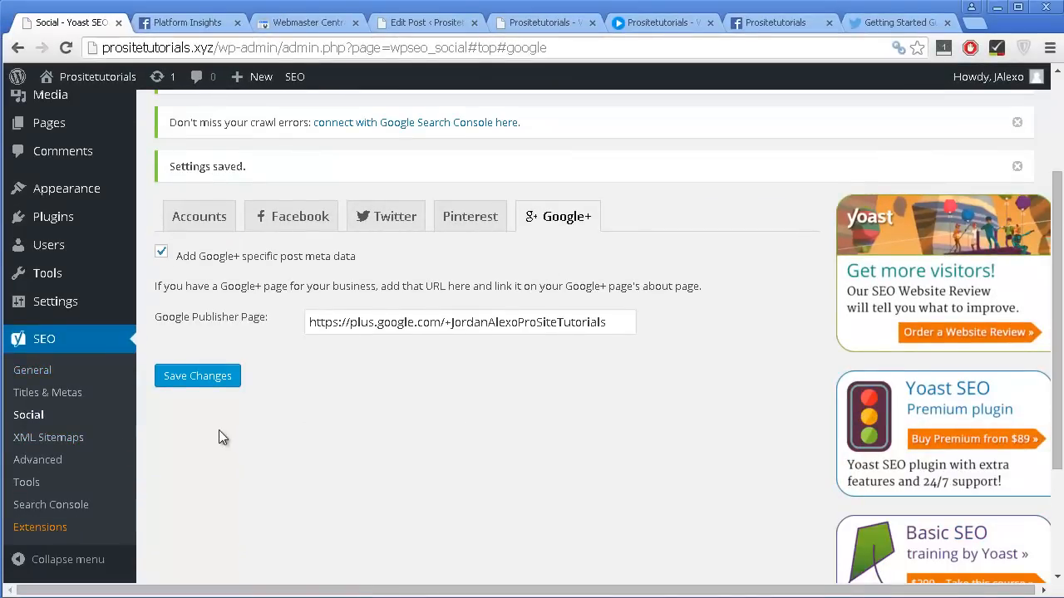
Open the XML Sitemaps settings and review the general options, including the maximum entries per sitemap.
left_click(106, 437)
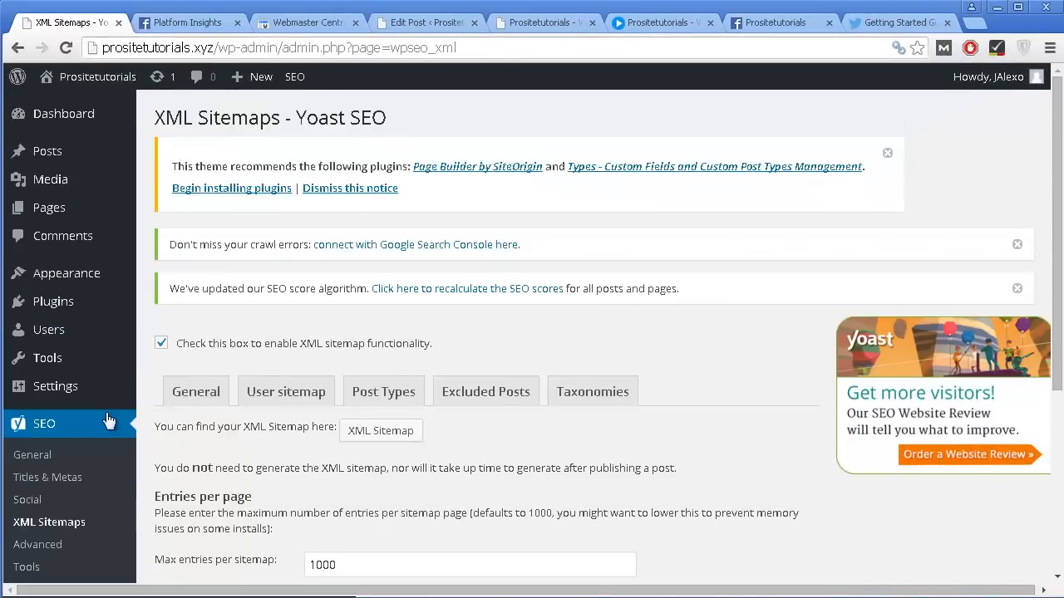
scroll(235, 432, "down", 2)
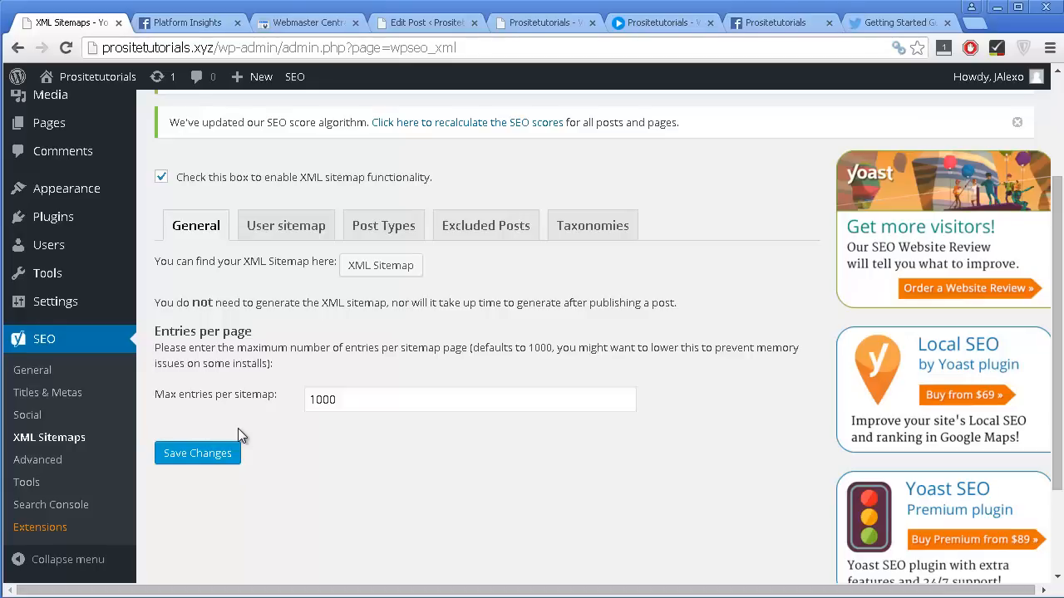
scroll(226, 274, "up", 1)
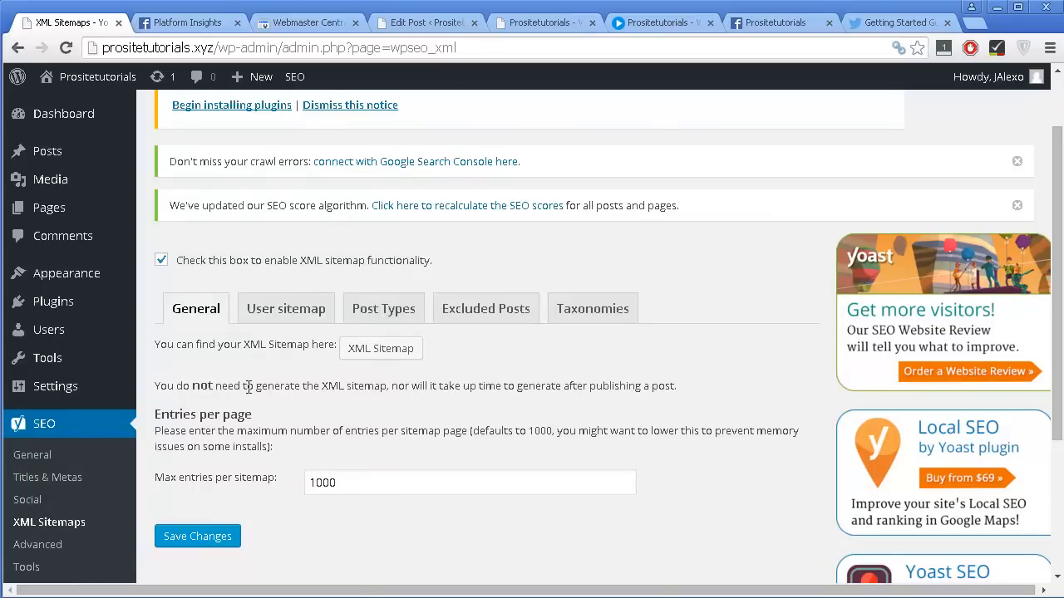
scroll(294, 382, "down", 1)
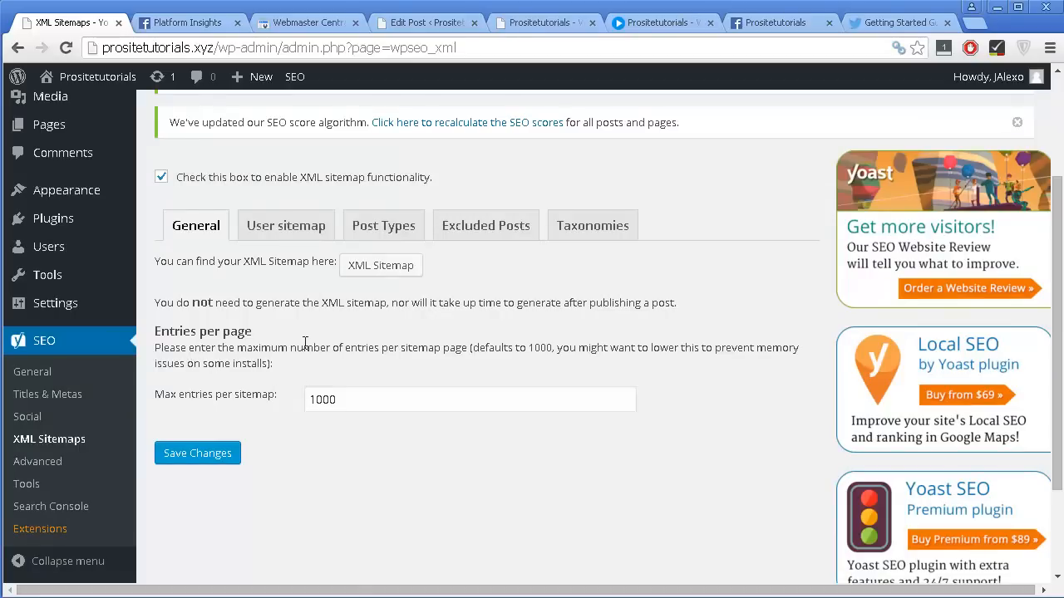
left_click(343, 405)
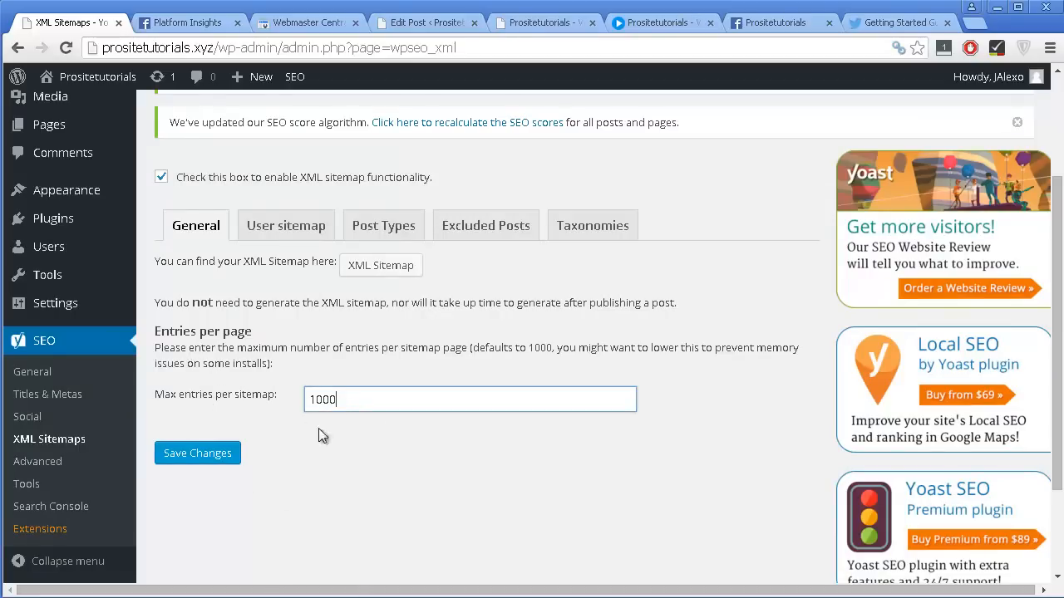
Open the site's XML sitemap in a separate tab, check it and return to the XML Sitemaps settings.
right_click(382, 267)
left_click(405, 275)
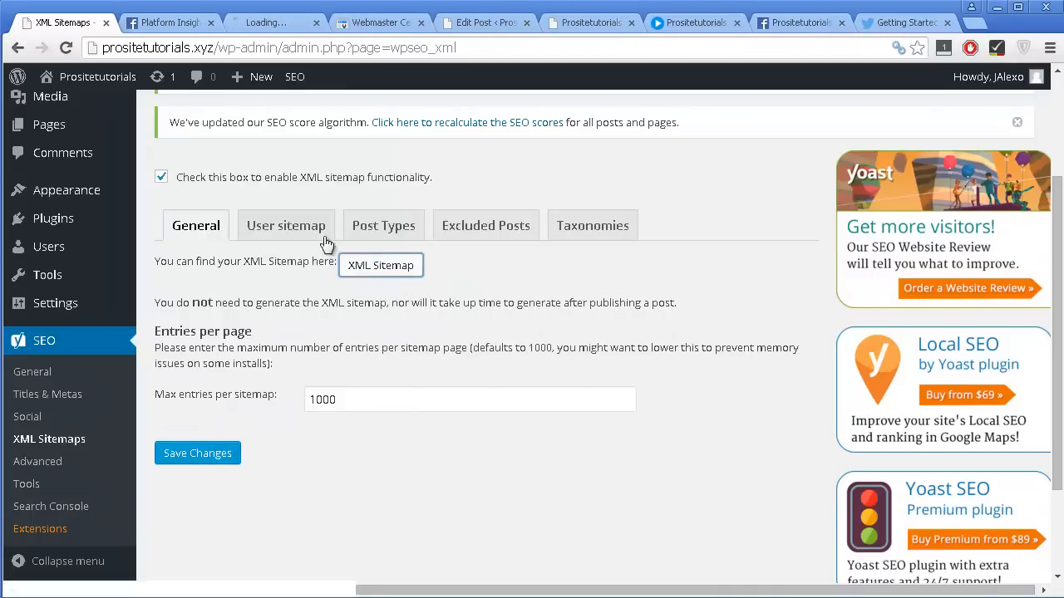
left_click(277, 23)
left_click(67, 29)
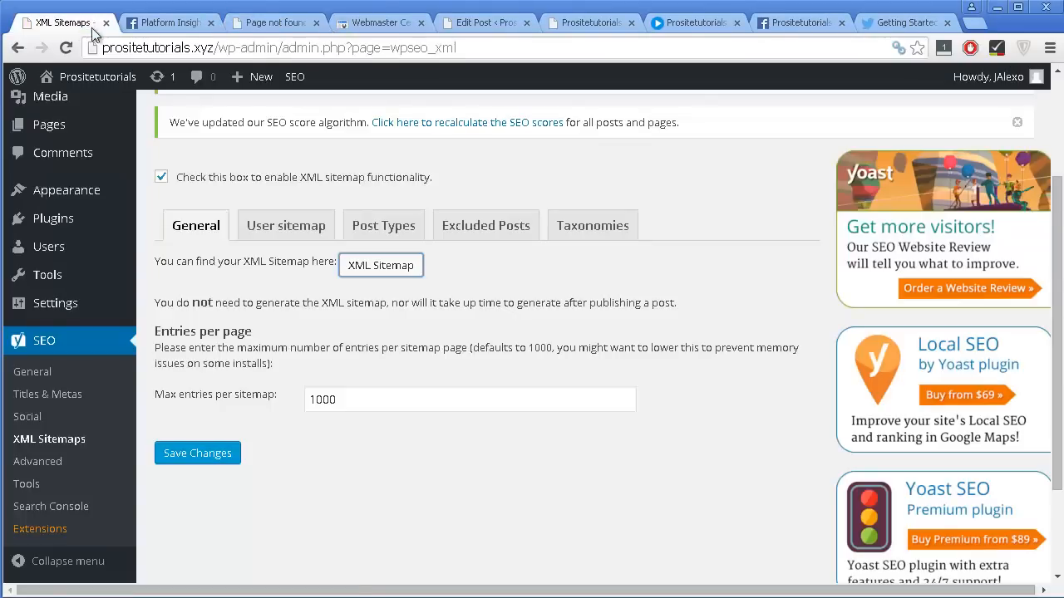
Turn off "Disable author/user sitemap" in the user sitemap settings and save the changes.
left_click(259, 229)
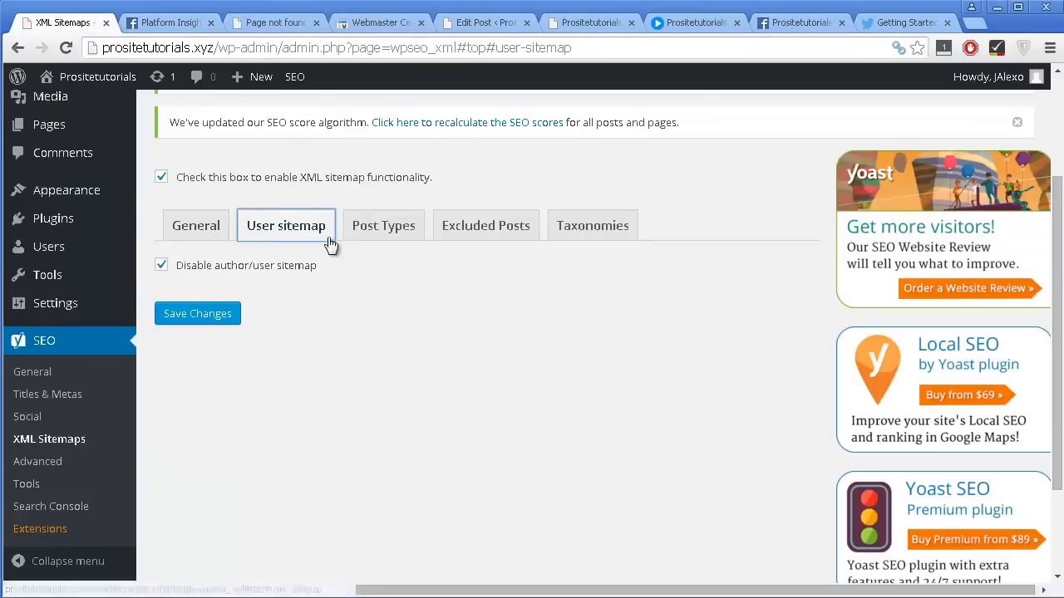
left_click(291, 266)
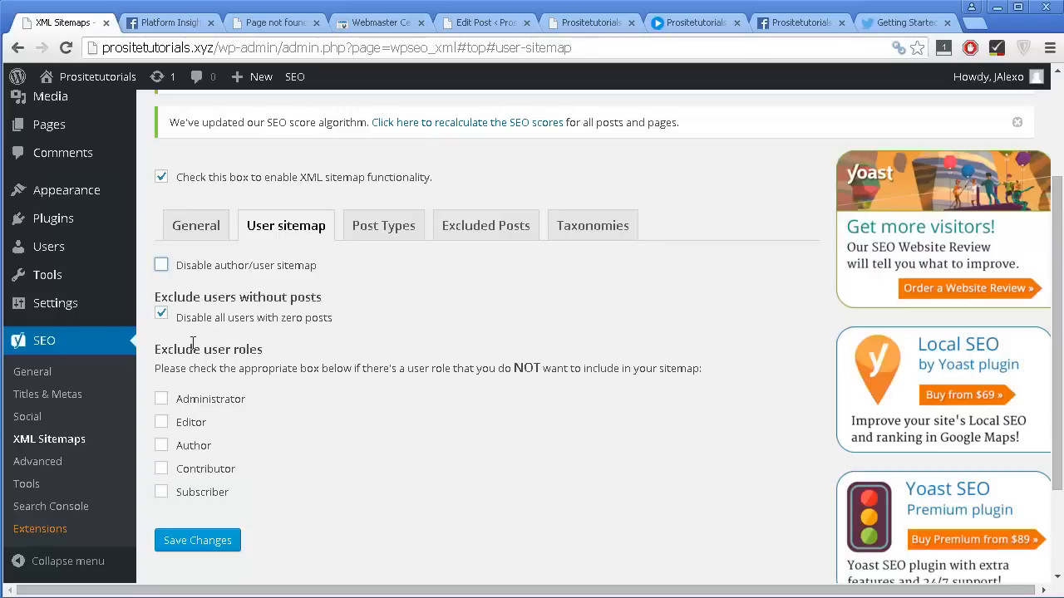
left_click(193, 541)
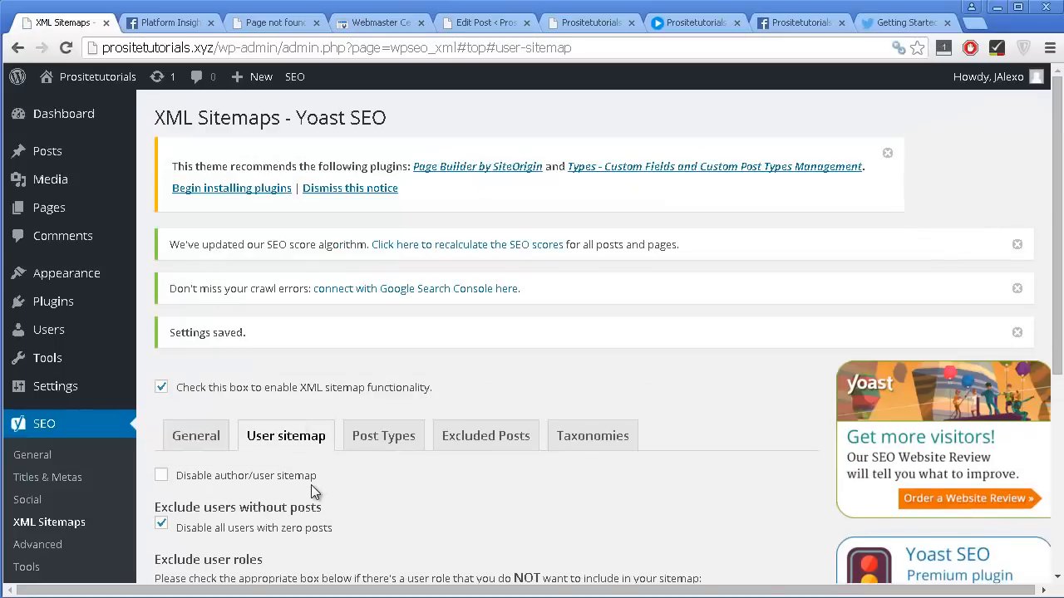
View the XML sitemap index from the general sitemap settings, examine the listed sitemaps and return to the settings.
scroll(309, 489, "down", 3)
left_click(193, 188)
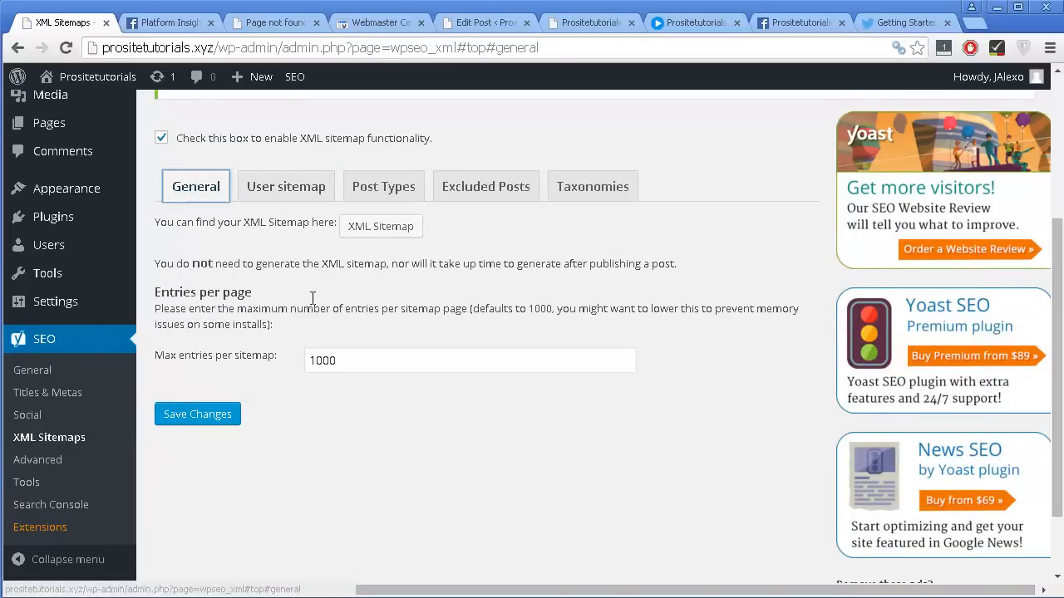
left_click(375, 227)
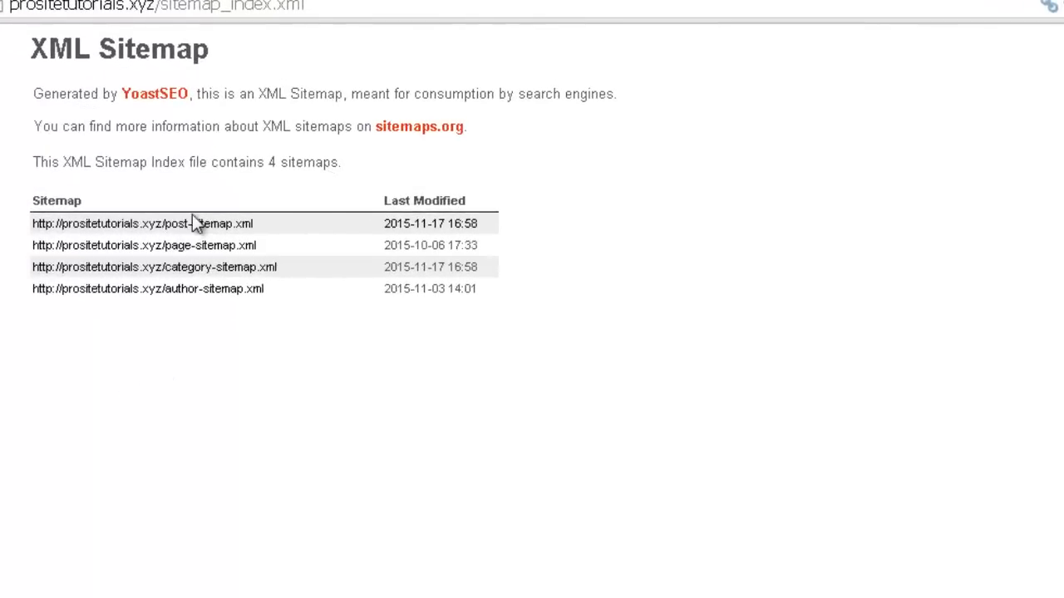
left_click(118, 225)
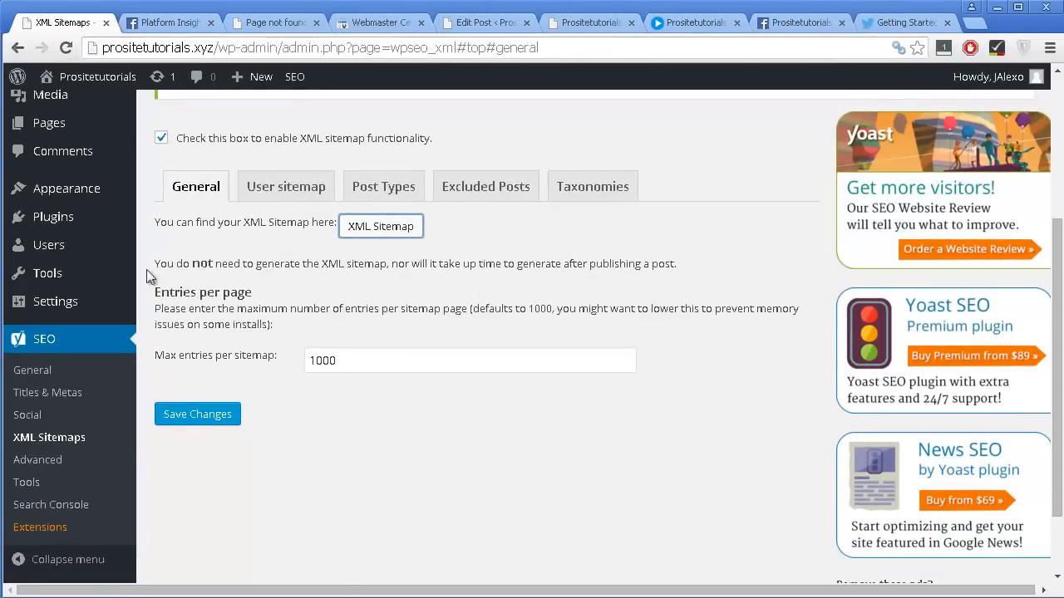
Review the sitemap exclusion options for user roles, post types, individual posts and taxonomies.
left_click(292, 193)
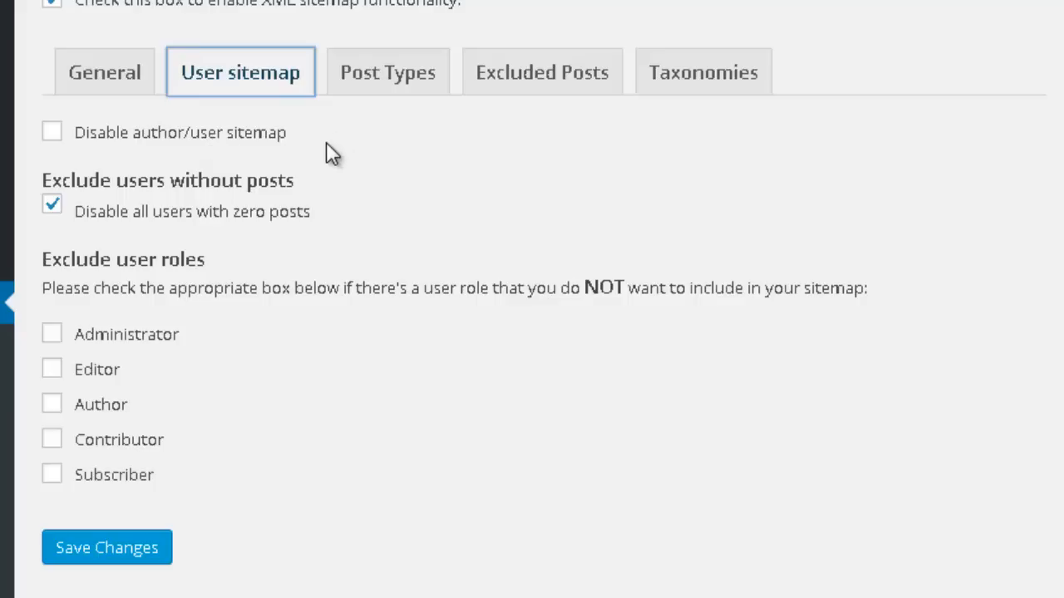
scroll(175, 420, "down", 1)
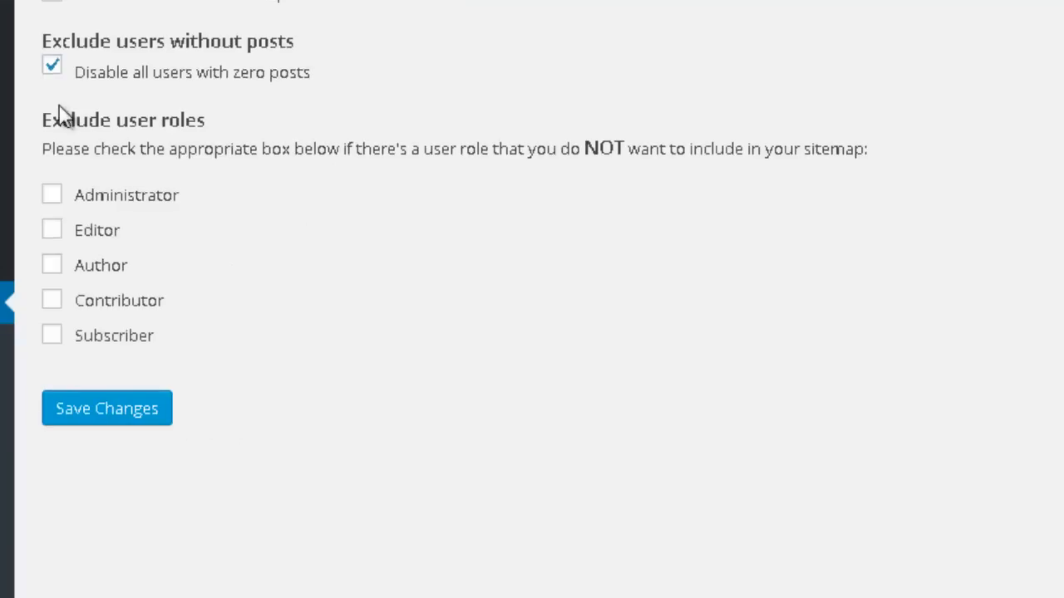
left_click(387, 80)
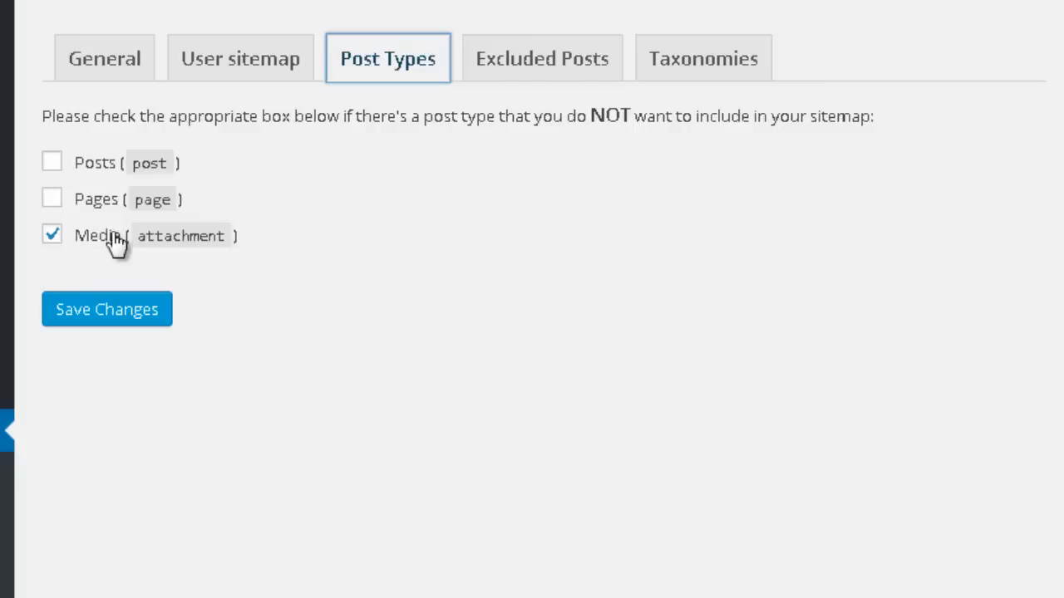
left_click(533, 75)
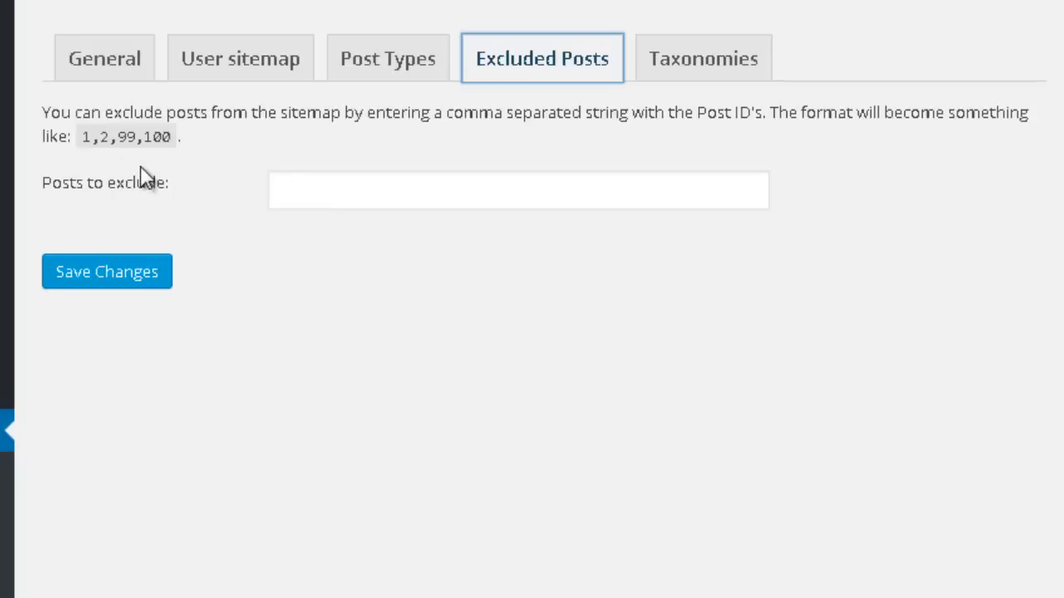
left_click(663, 72)
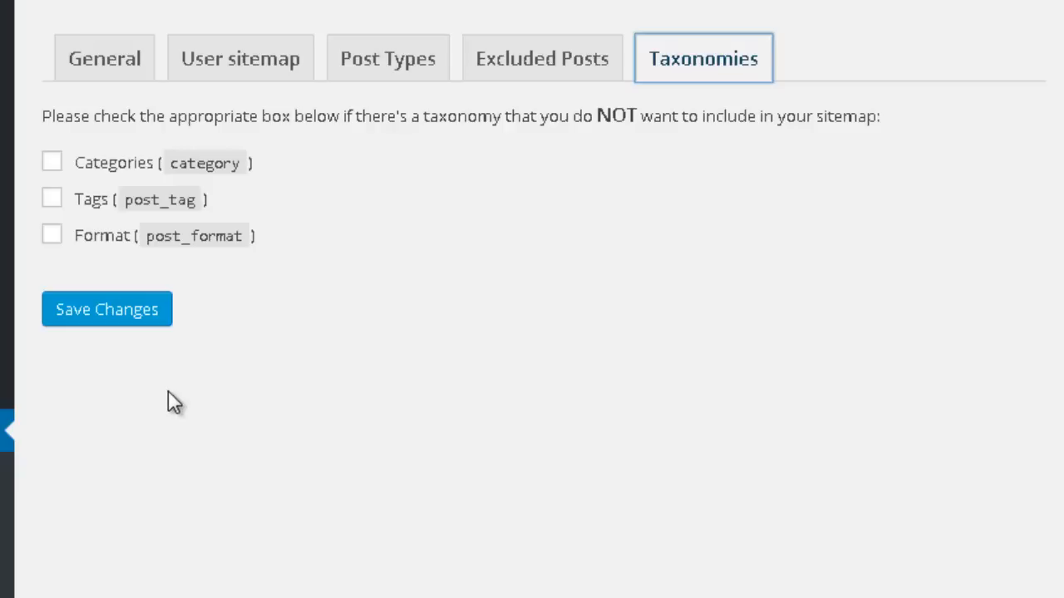
Open the Advanced settings of Yoast SEO on the breadcrumbs options.
scroll(180, 390, "down", 2)
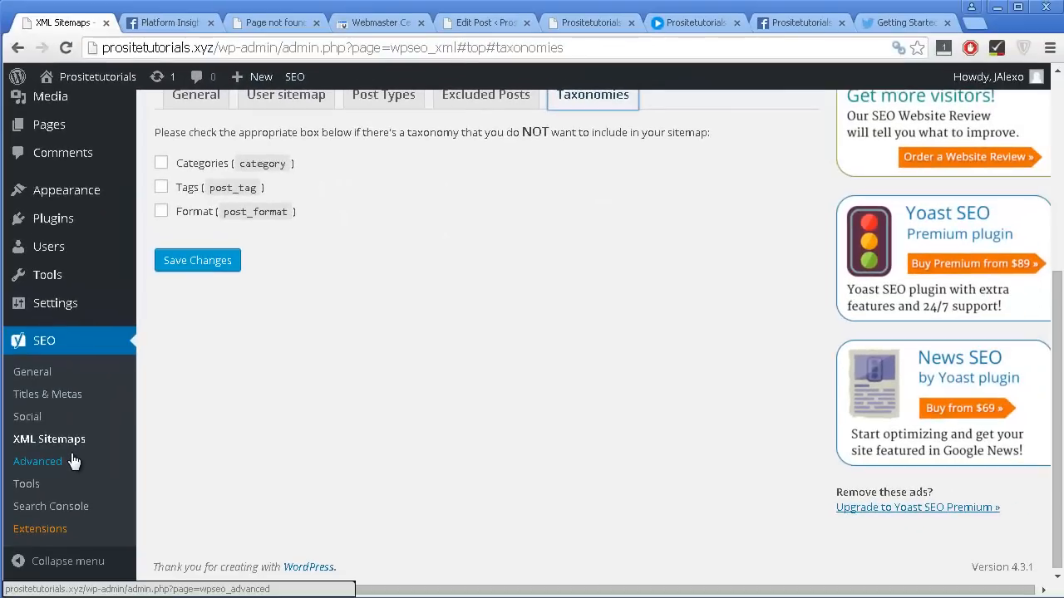
left_click(23, 471)
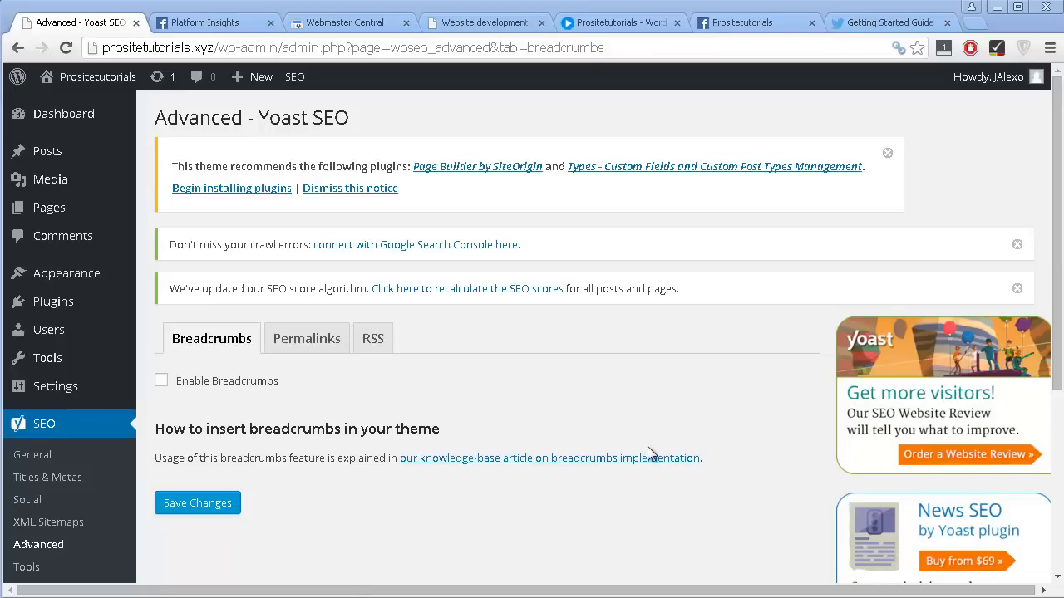
Enable breadcrumbs and review the separator, anchor text, prefix and taxonomy options.
left_click(159, 382)
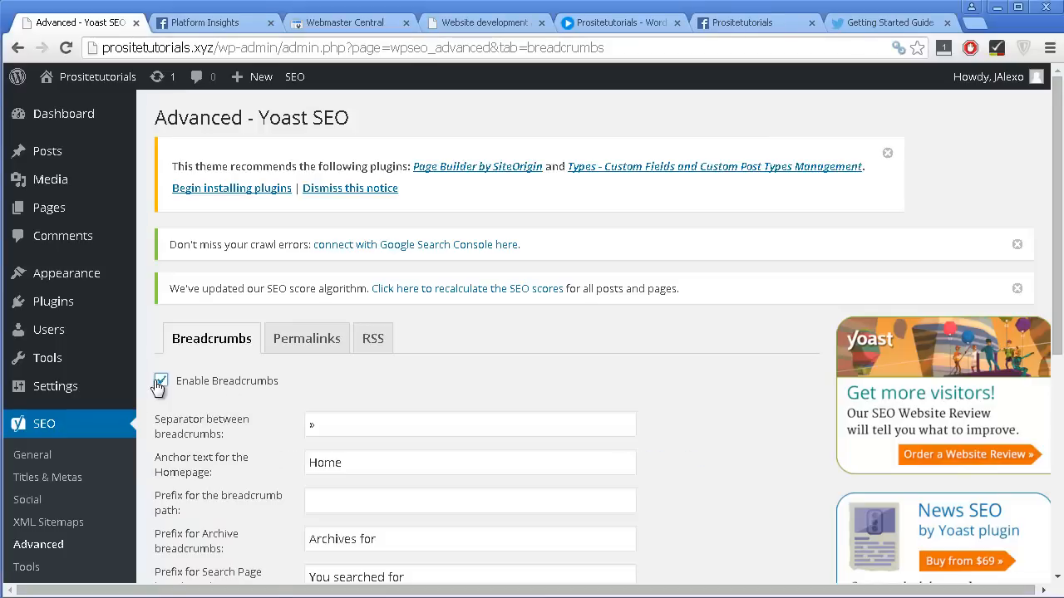
scroll(231, 451, "down", 3)
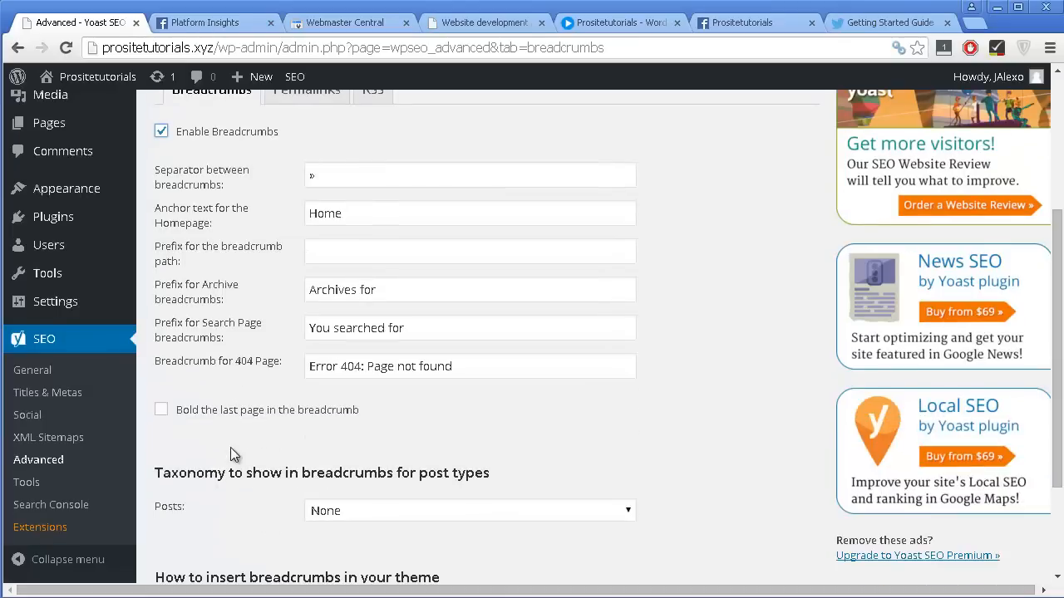
scroll(263, 384, "down", 2)
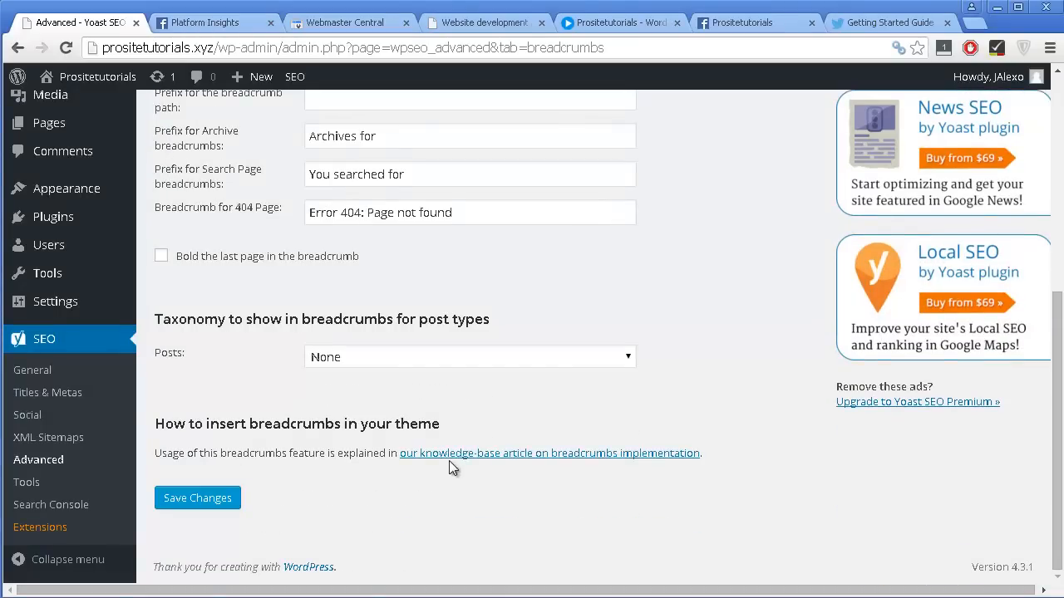
Open the knowledge-base article on breadcrumbs implementation in a new tab, read it and highlight the PHP code snippet for the theme.
right_click(459, 461)
left_click(491, 466)
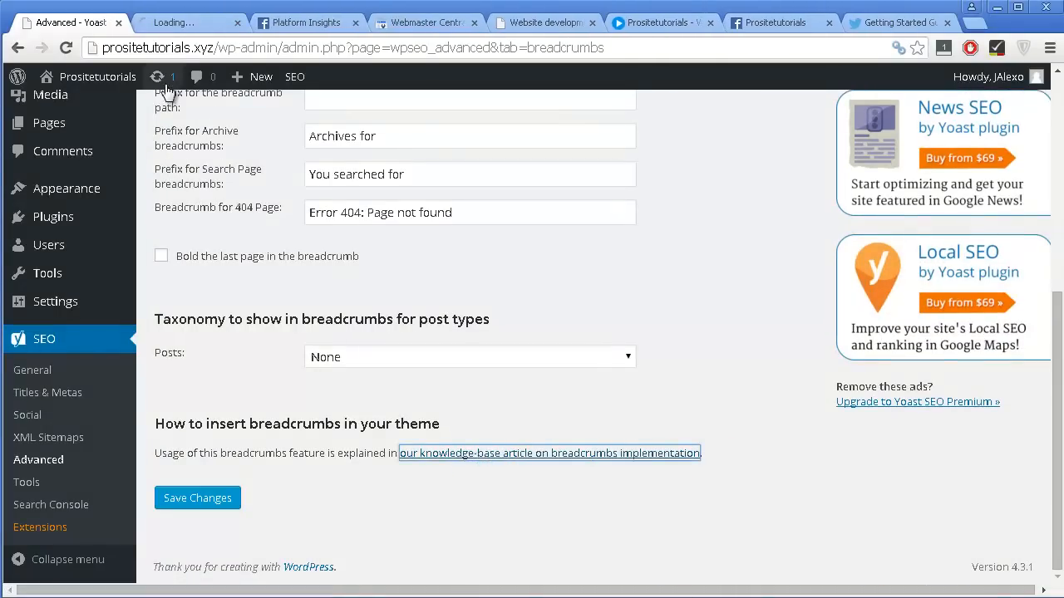
left_click(183, 27)
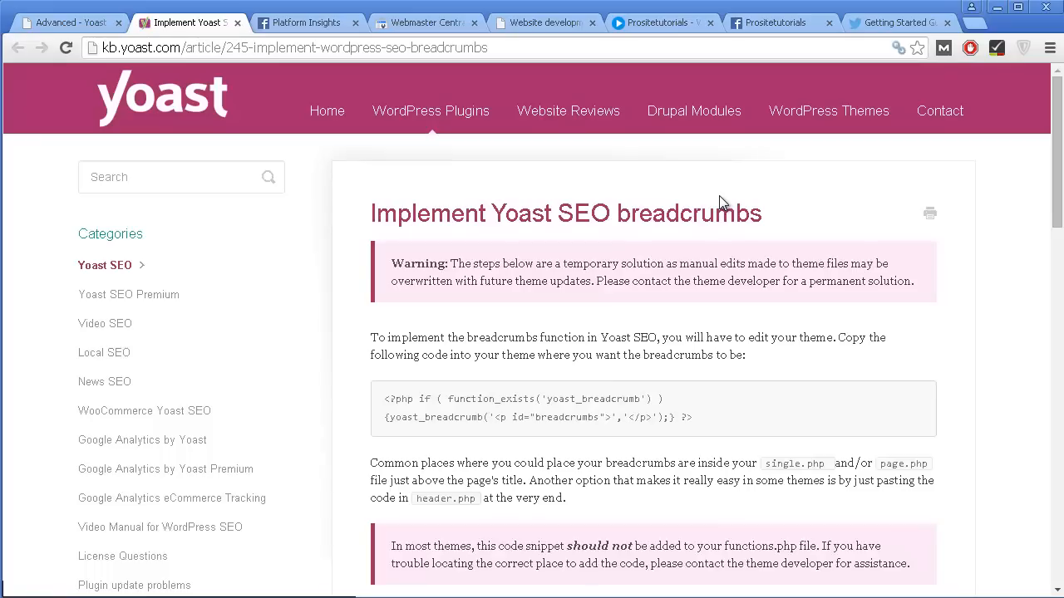
scroll(698, 181, "down", 5)
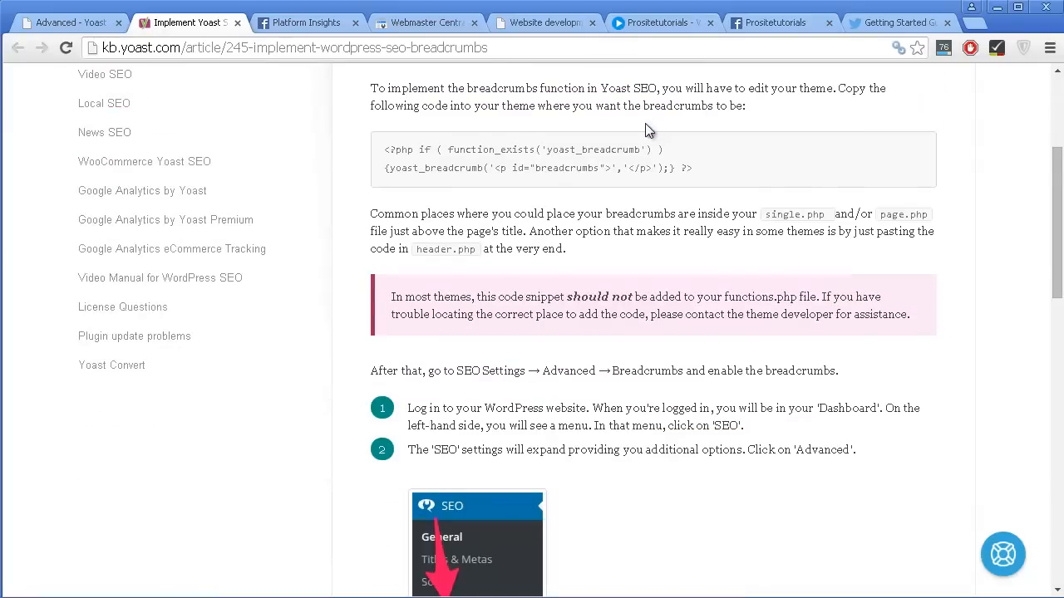
scroll(513, 109, "down", 9)
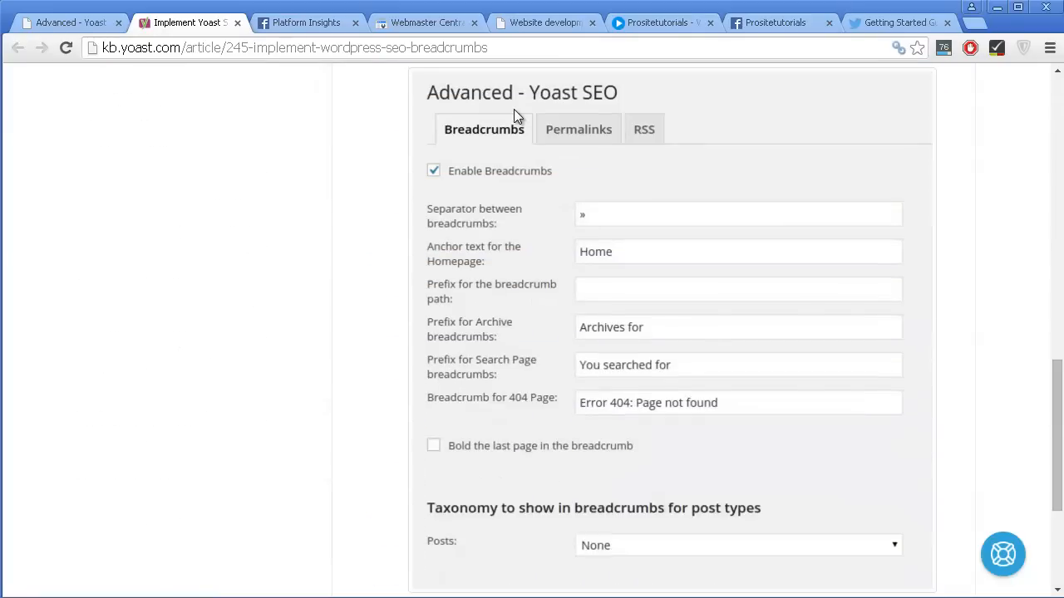
scroll(537, 113, "up", 14)
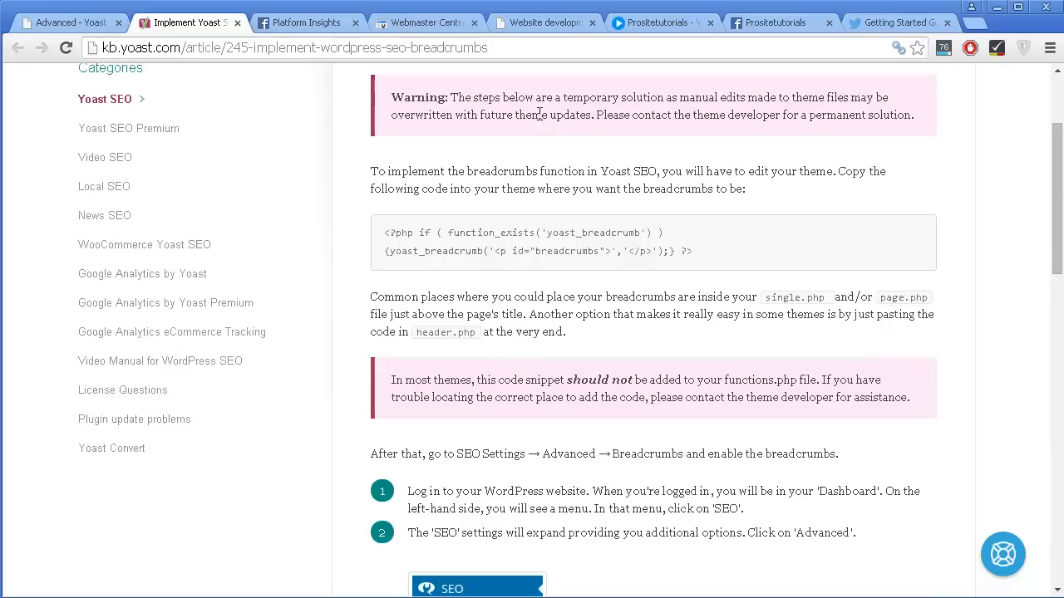
scroll(544, 119, "down", 1)
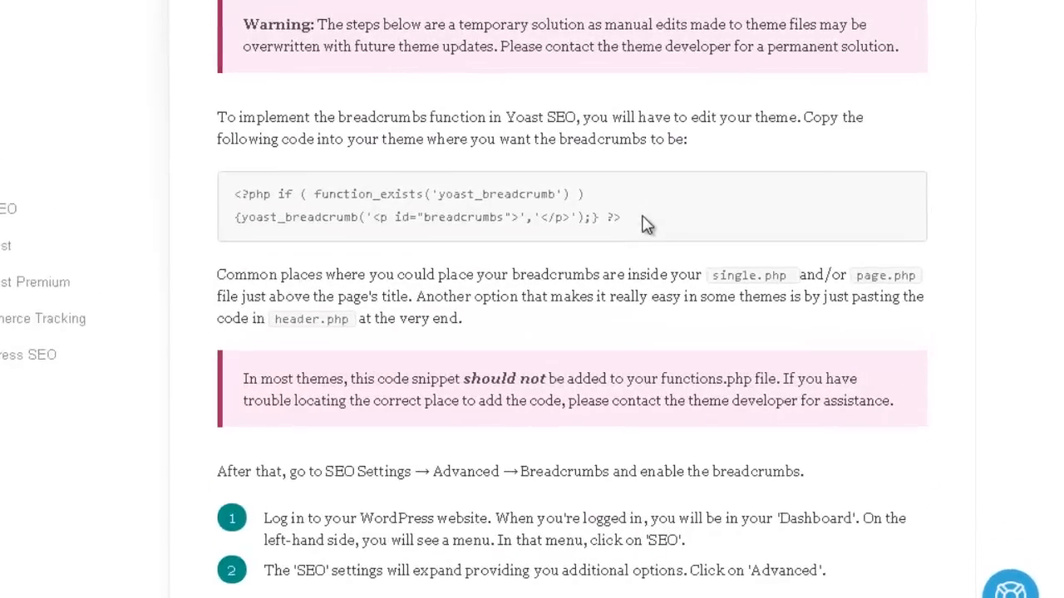
left_click_drag(692, 252, 459, 228)
left_click_drag(214, 157, 105, 157)
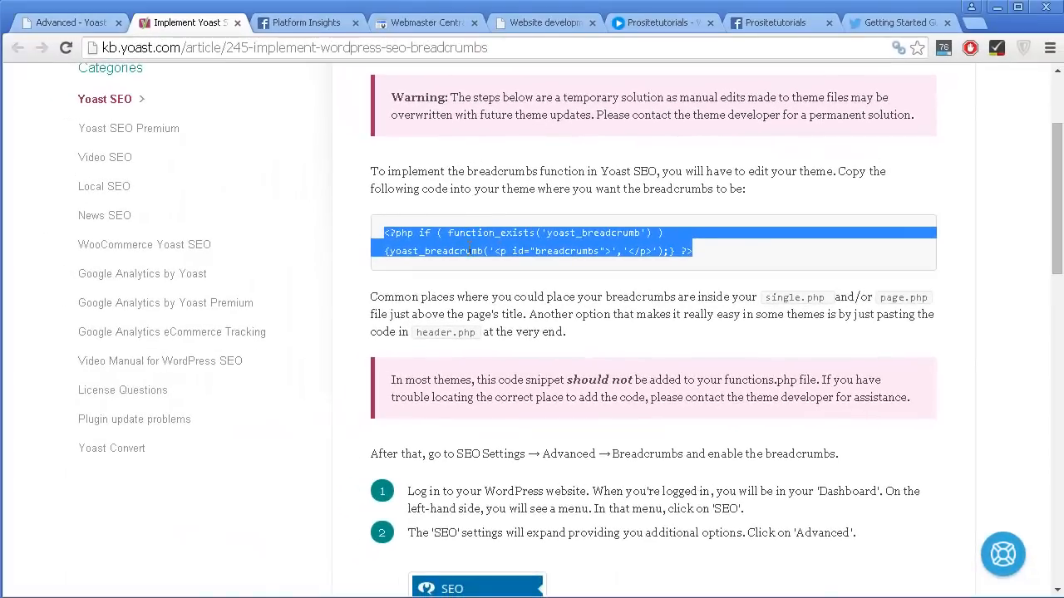
Return to the Advanced settings, look at where the theme Editor is found under Appearance, and disable breadcrumbs.
left_click(72, 24)
mouse_move(78, 180)
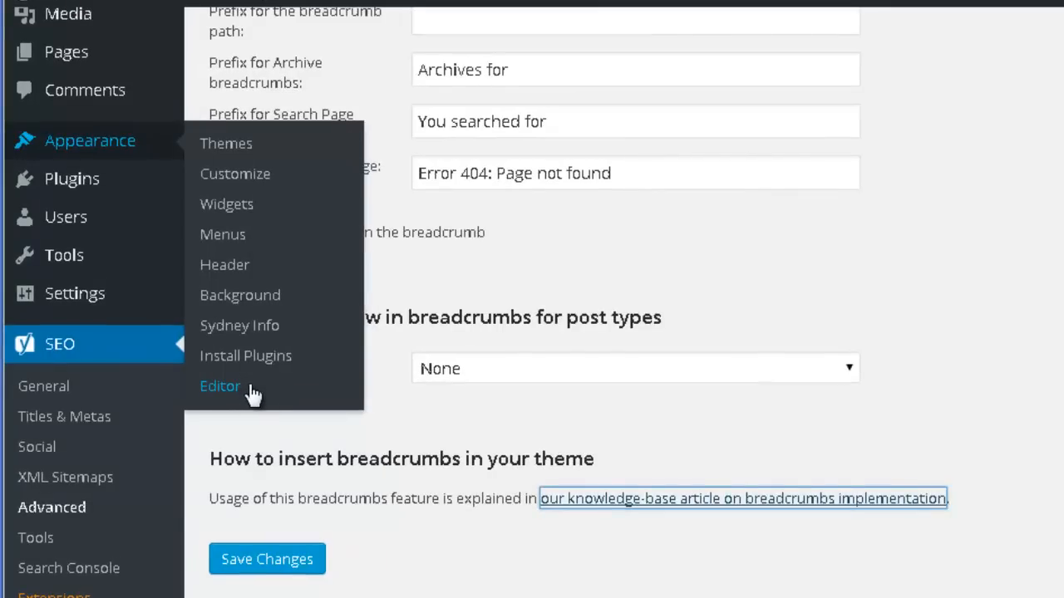
scroll(834, 188, "up", 5)
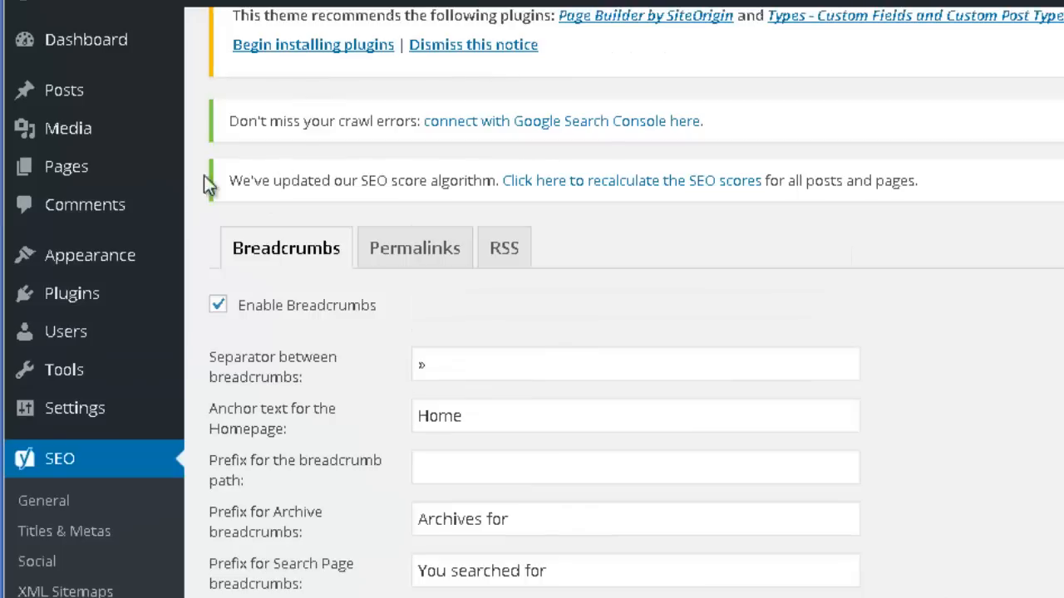
left_click(265, 305)
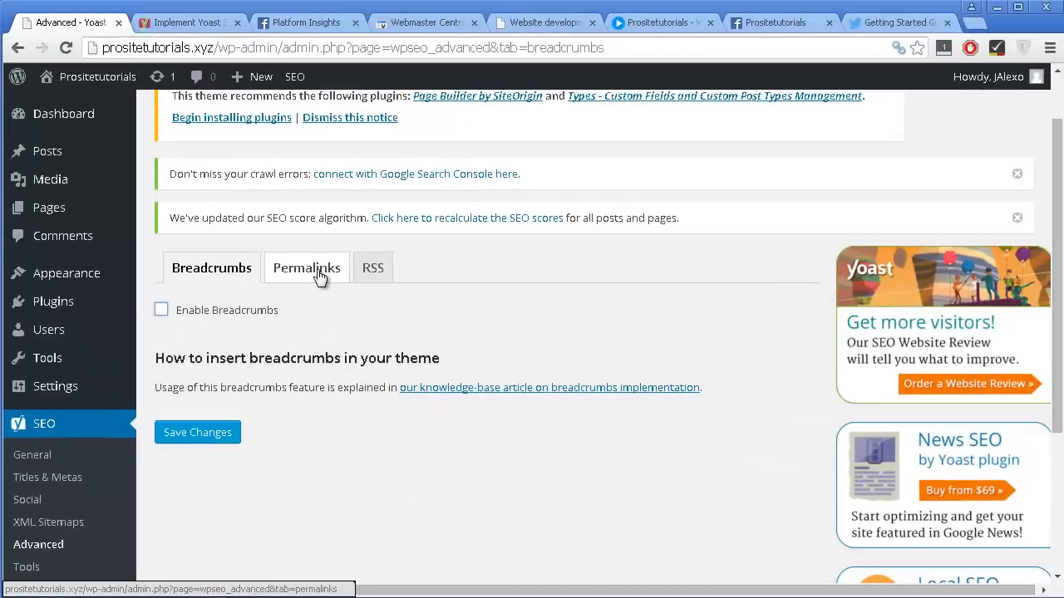
Open the permalinks settings and examine the options for changing URLs, cleaning up permalinks and cleaning up the head.
left_click(322, 275)
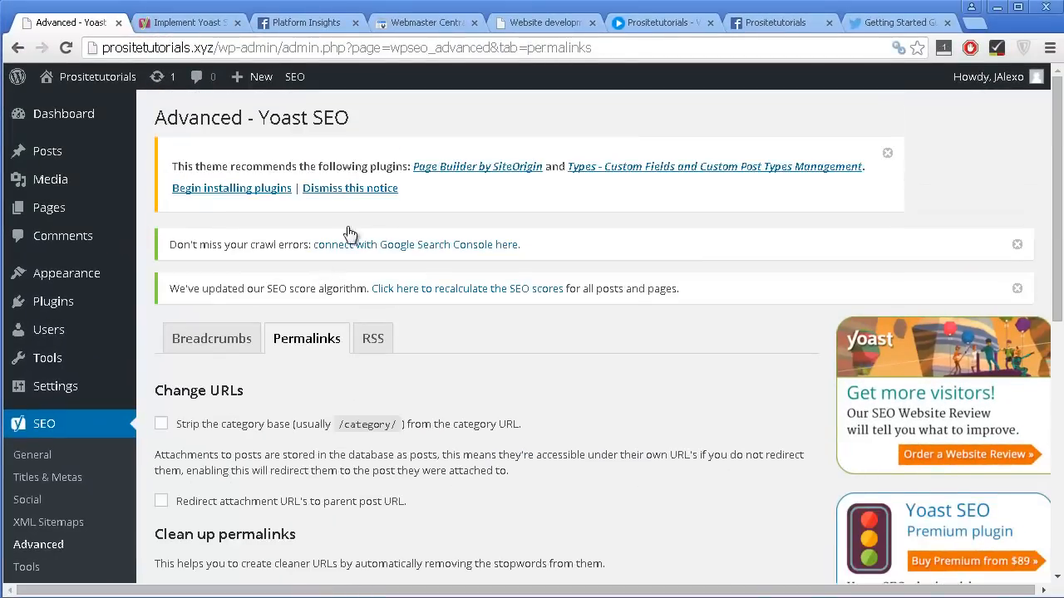
scroll(387, 213, "down", 2)
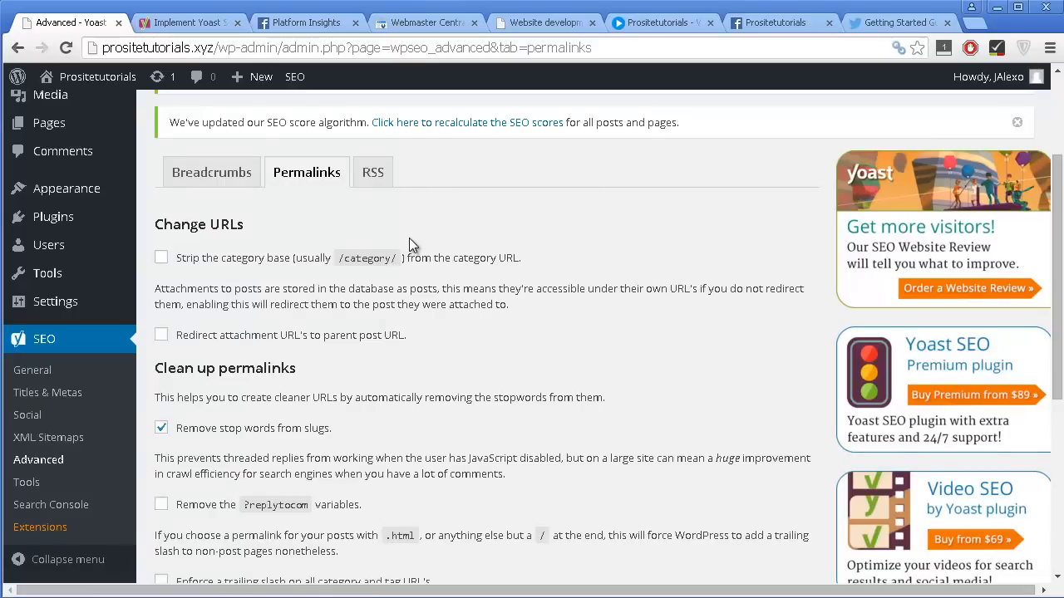
scroll(410, 243, "down", 1)
scroll(409, 243, "up", 1)
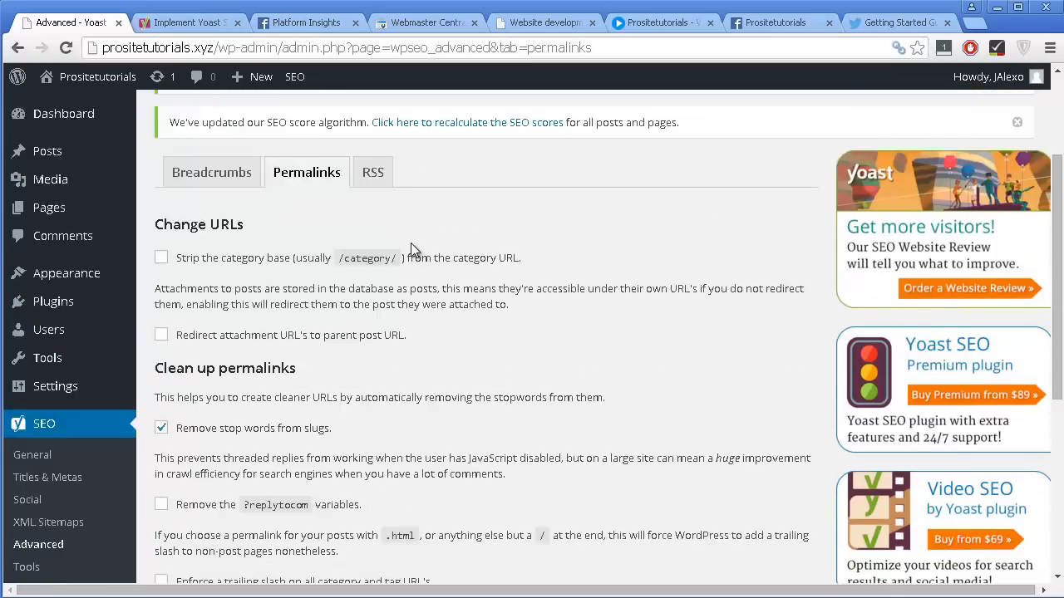
scroll(411, 243, "down", 2)
scroll(410, 243, "up", 2)
scroll(410, 243, "down", 2)
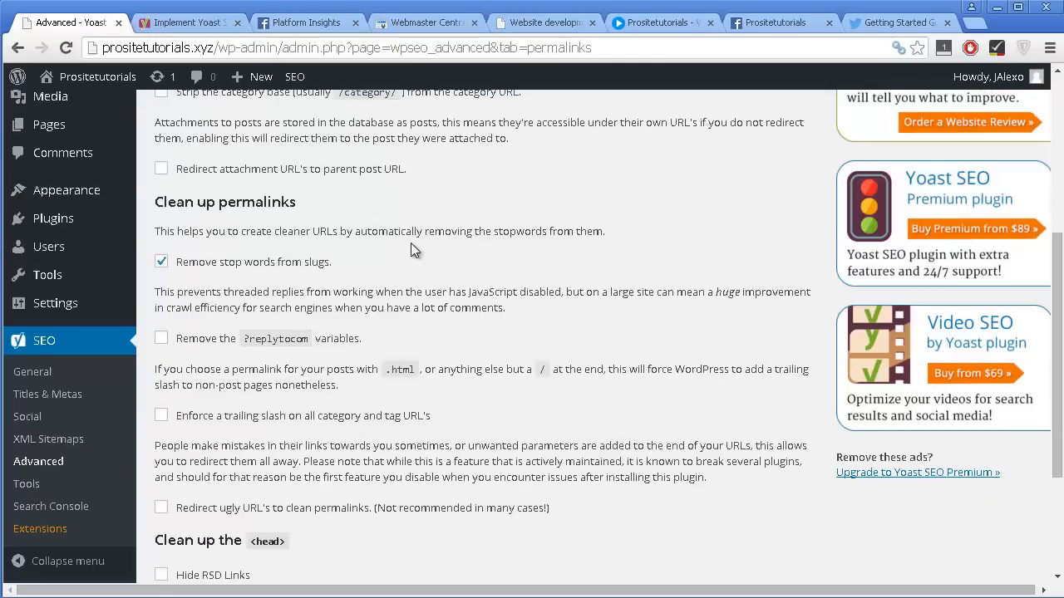
scroll(413, 239, "down", 1)
scroll(412, 241, "down", 1)
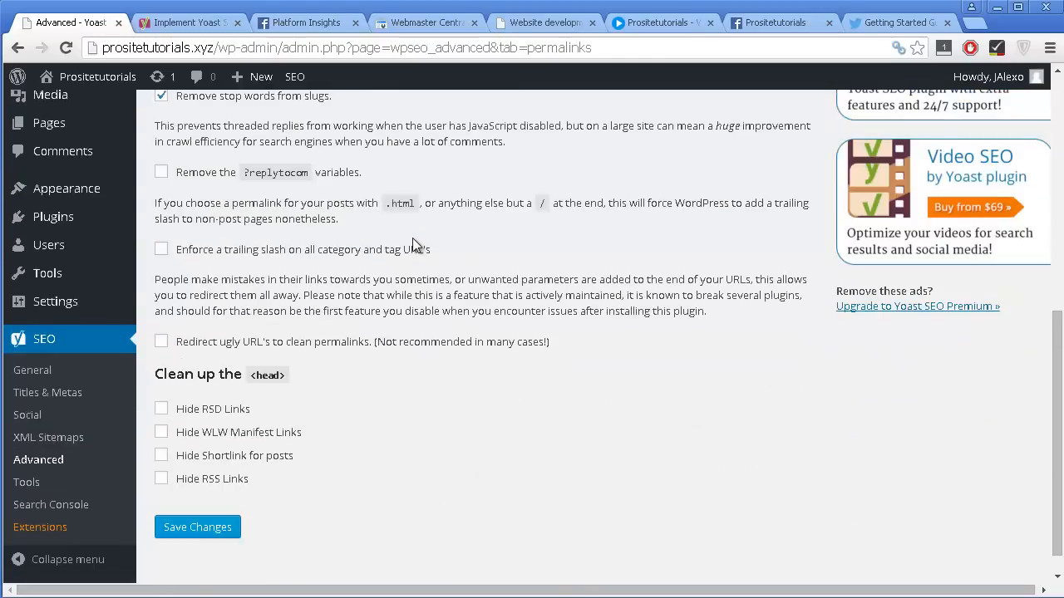
scroll(409, 242, "up", 3)
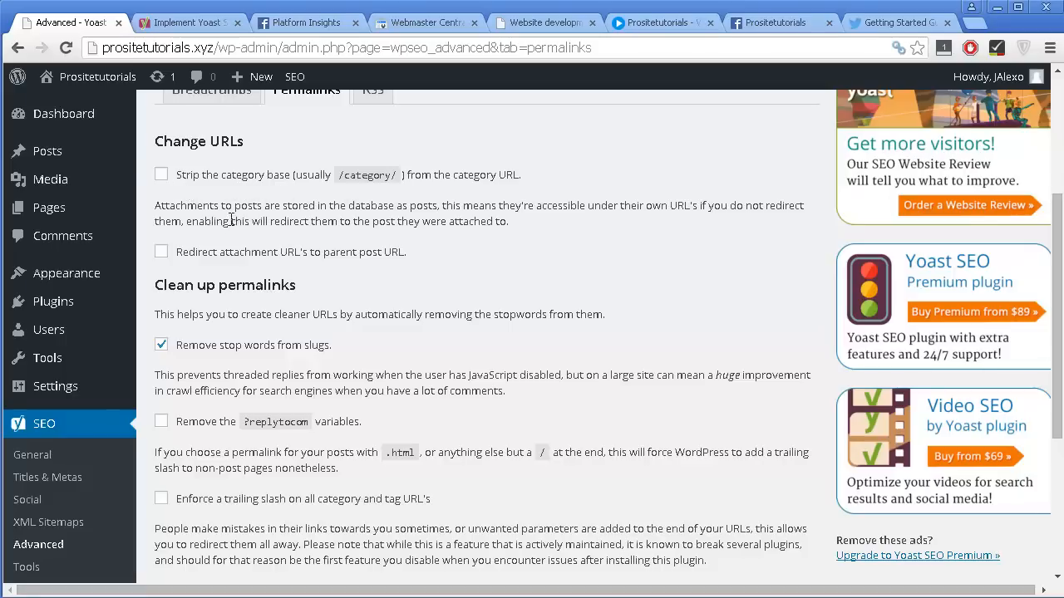
Check the "category" part of the Website development category page's URL and toggle the option to strip the category base.
left_click(547, 24)
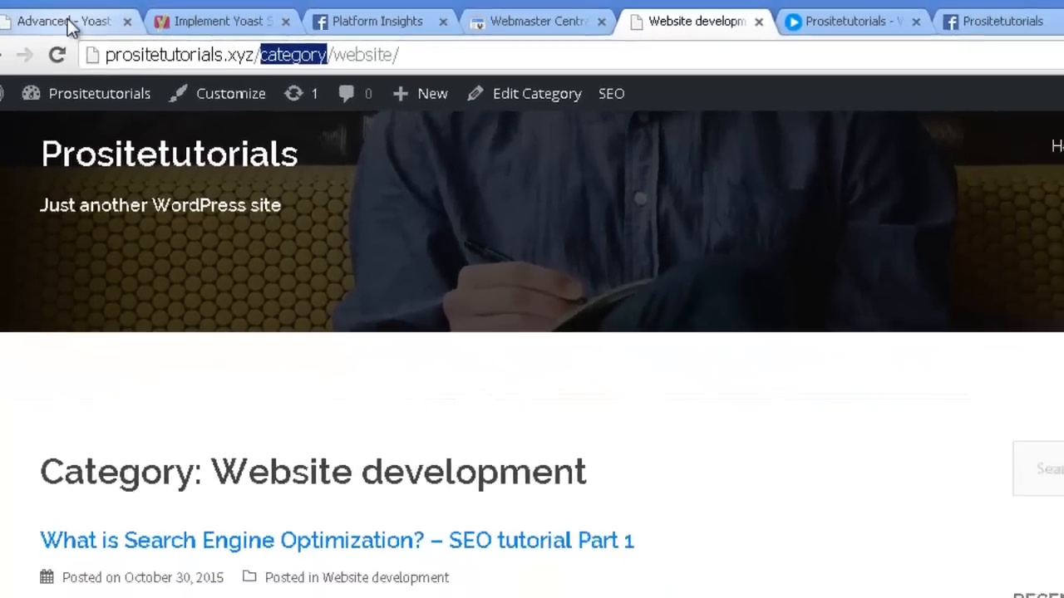
left_click(58, 15)
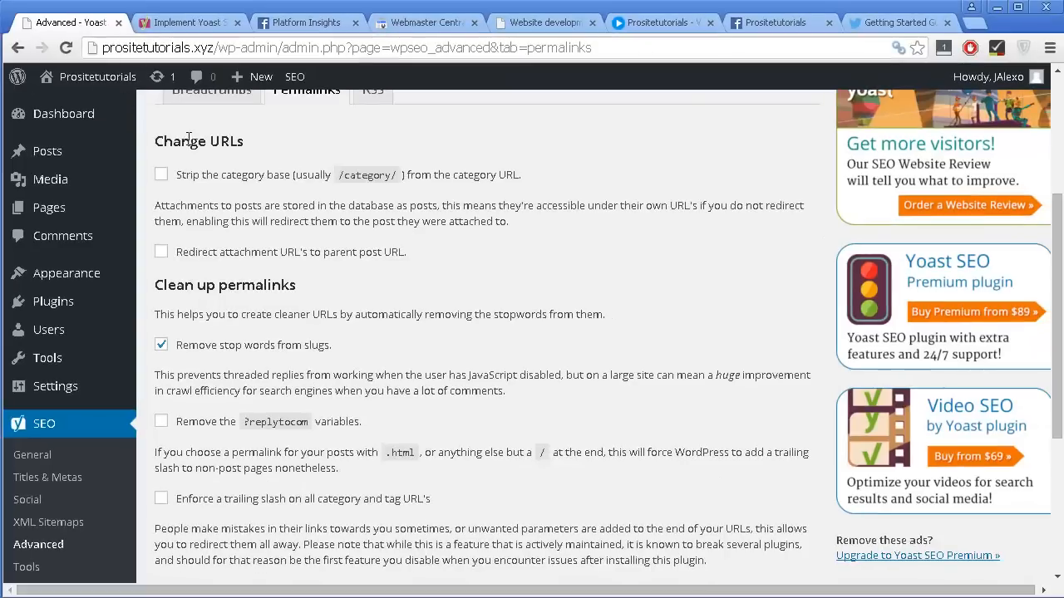
left_click(250, 177)
left_click(162, 174)
Hide the RSD links, WLW Manifest links and shortlinks for posts, leave RSS links unhidden, and save the permalink settings.
scroll(446, 123, "down", 3)
scroll(379, 178, "down", 1)
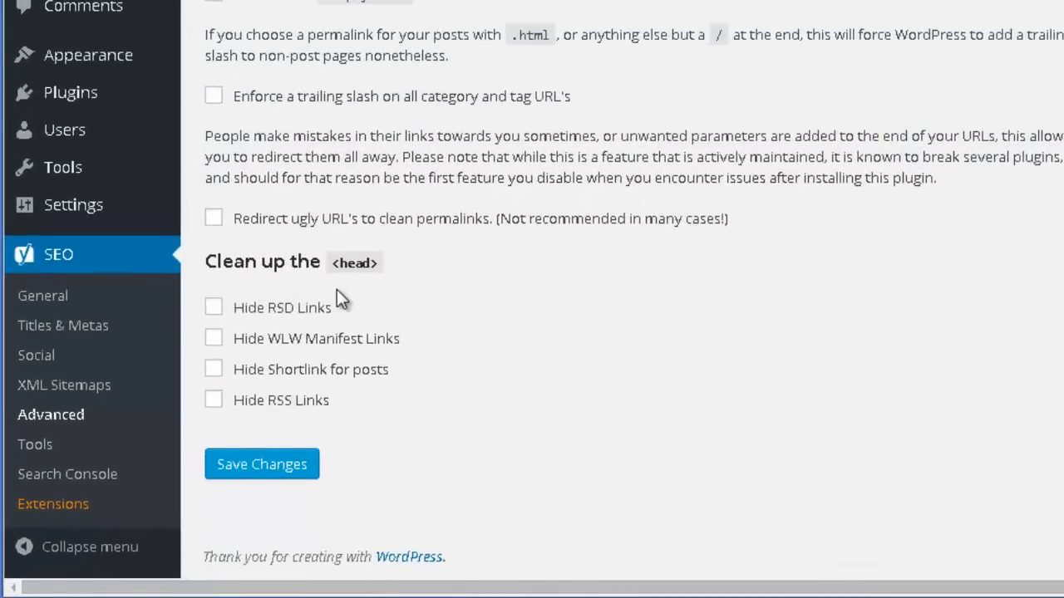
left_click(301, 315)
left_click(214, 338)
left_click(214, 370)
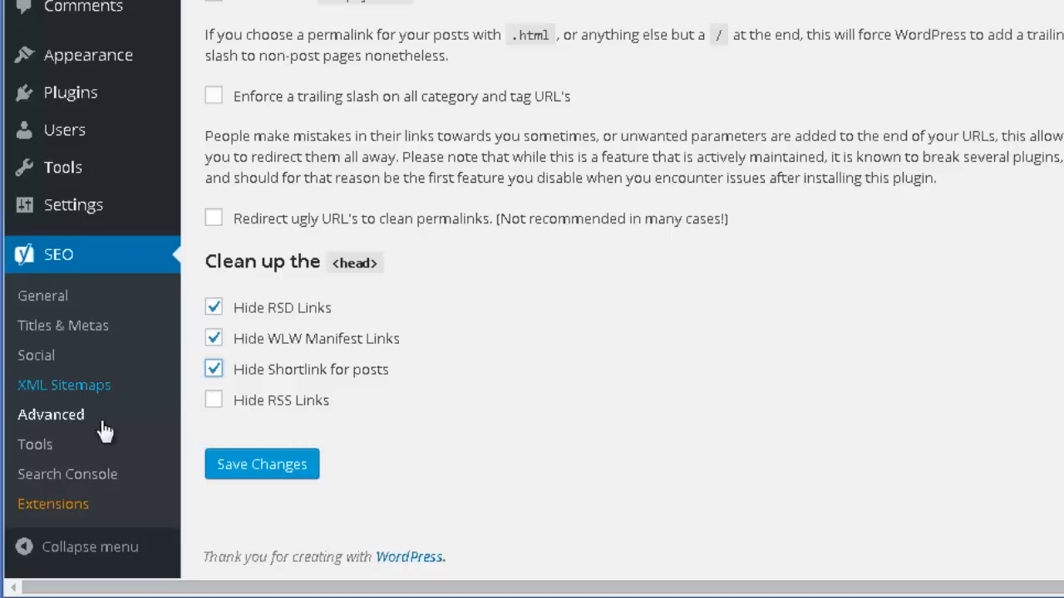
left_click(259, 407)
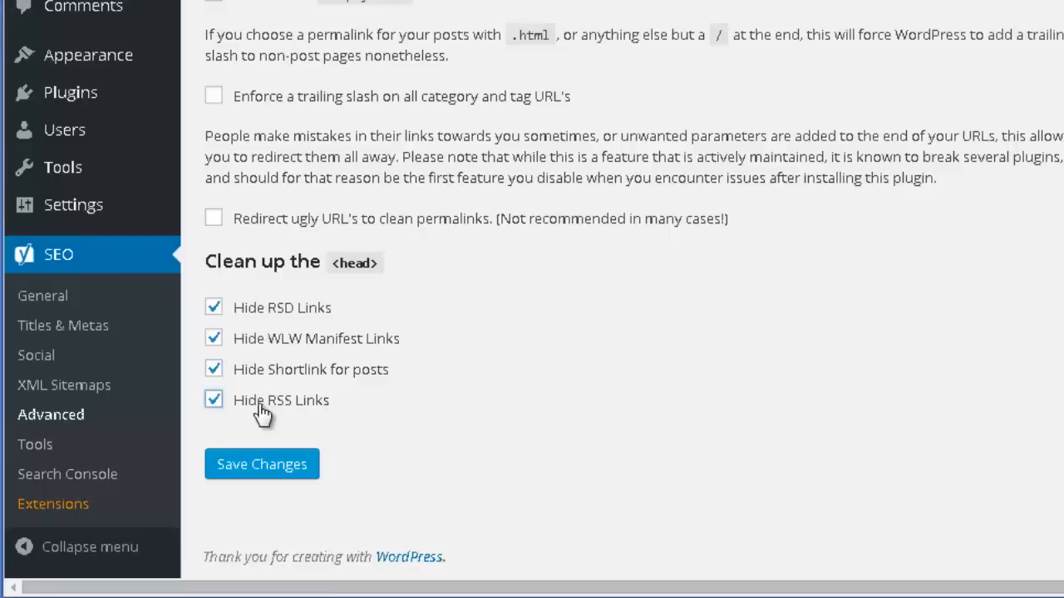
left_click(260, 406)
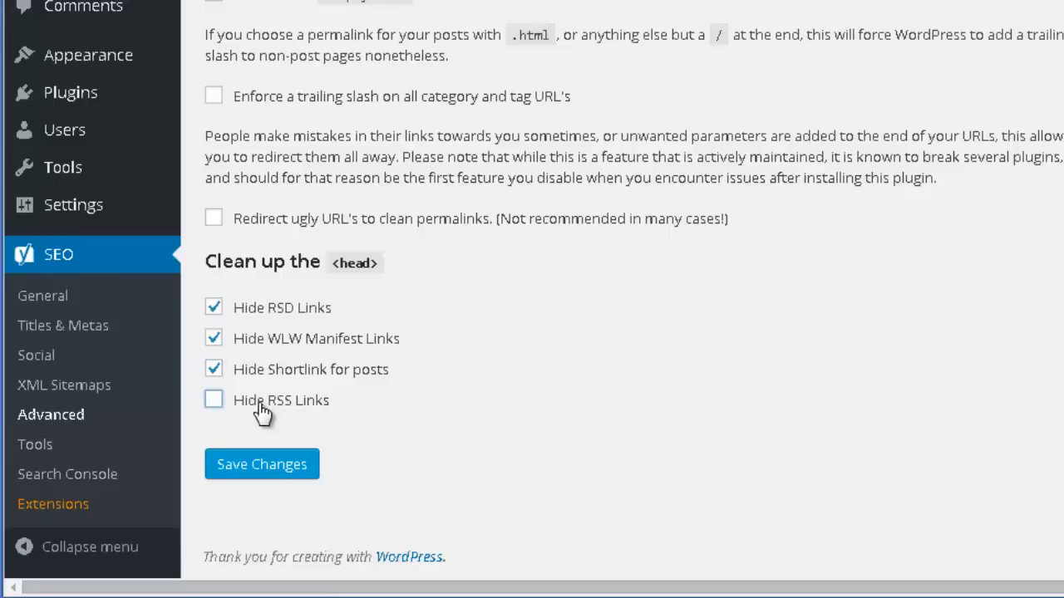
left_click(266, 475)
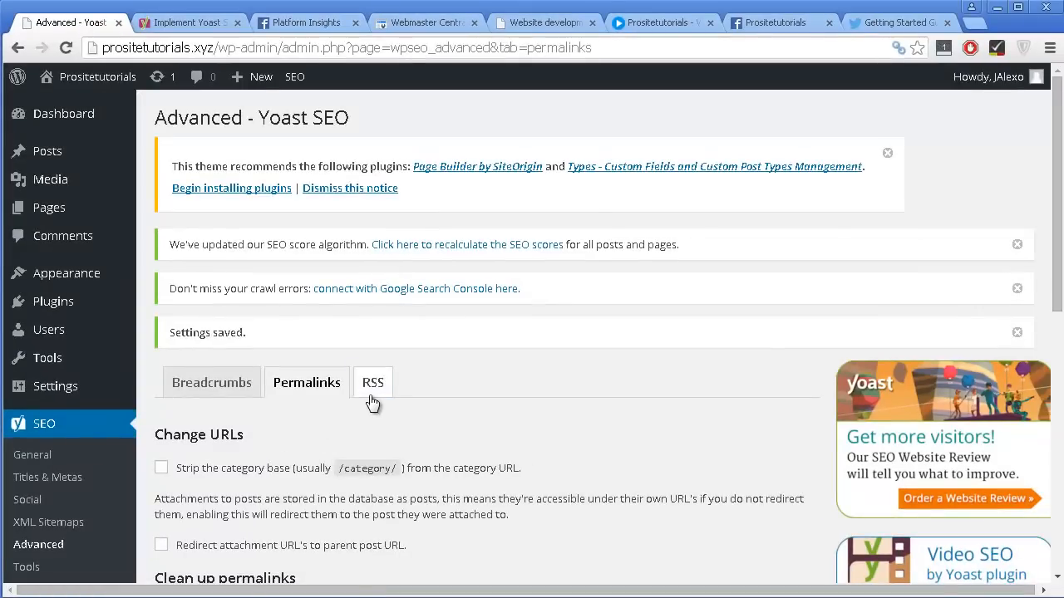
Open the RSS settings and examine the content placed after each post in the feed and the available variables.
left_click(371, 397)
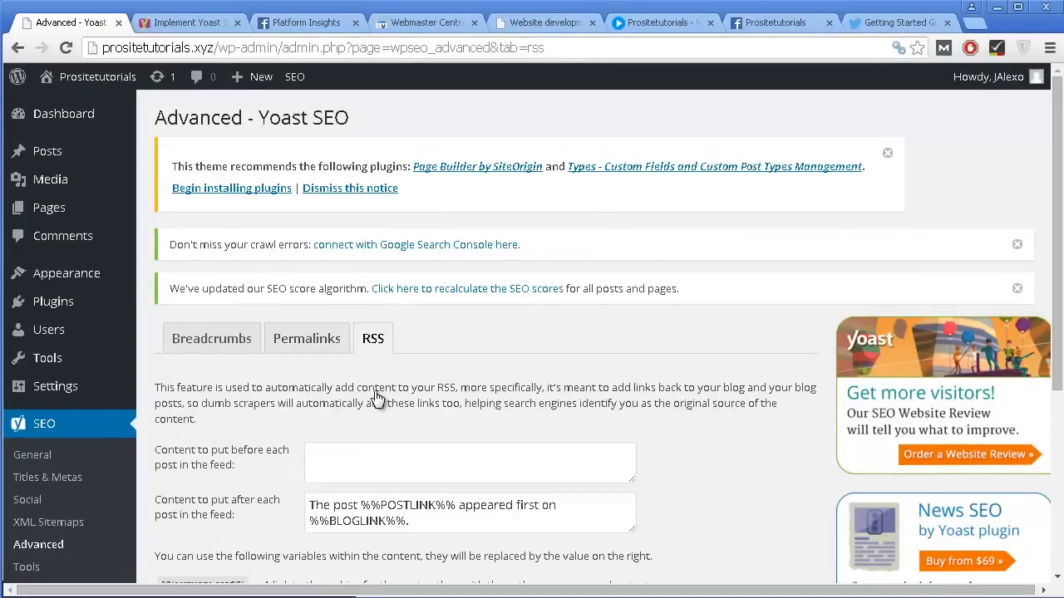
scroll(420, 194, "down", 2)
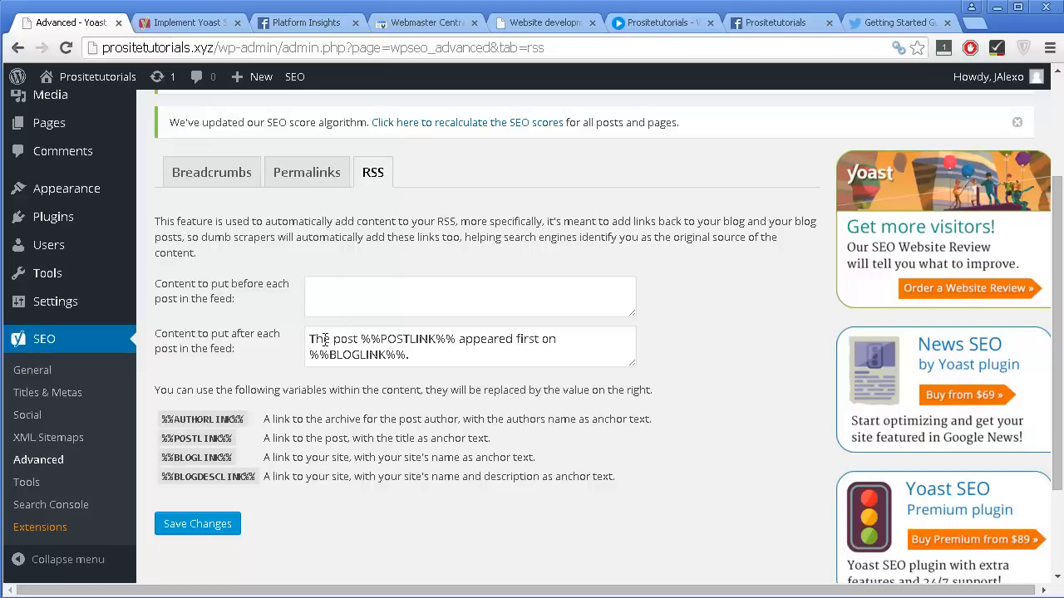
scroll(302, 349, "down", 1)
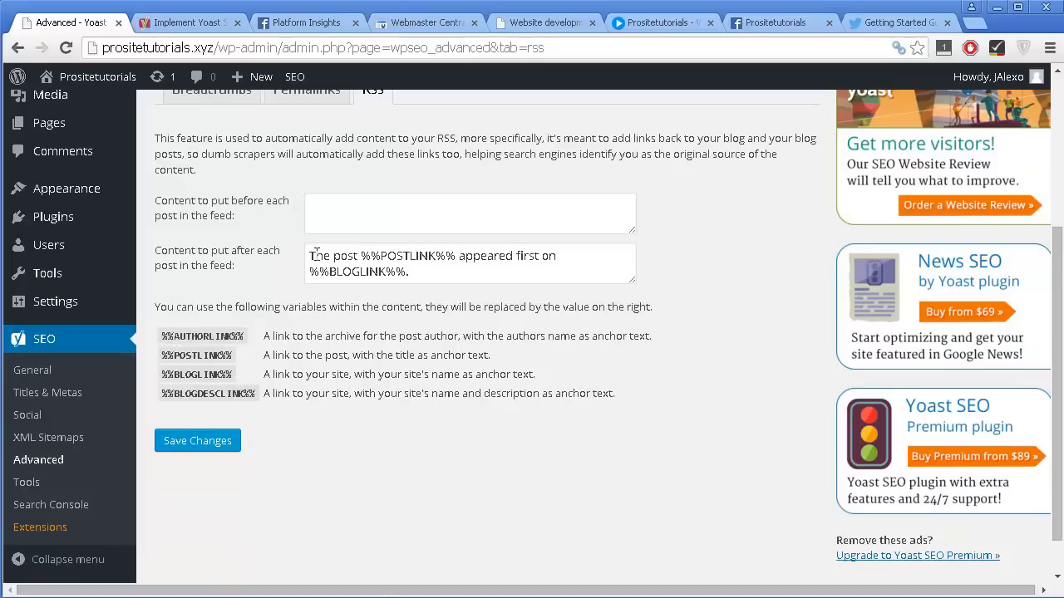
left_click_drag(307, 256, 428, 268)
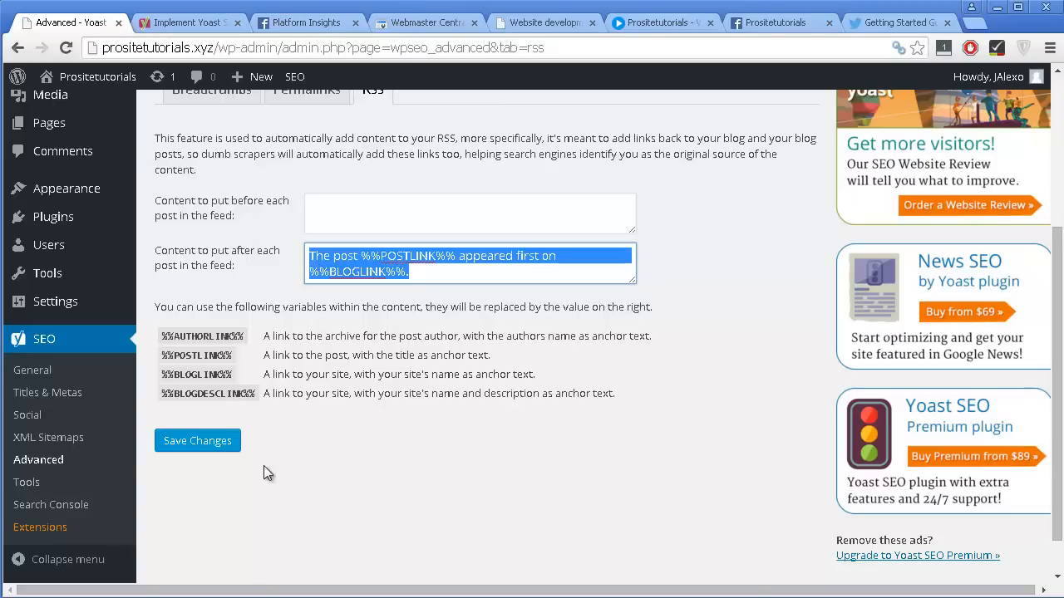
scroll(130, 416, "down", 1)
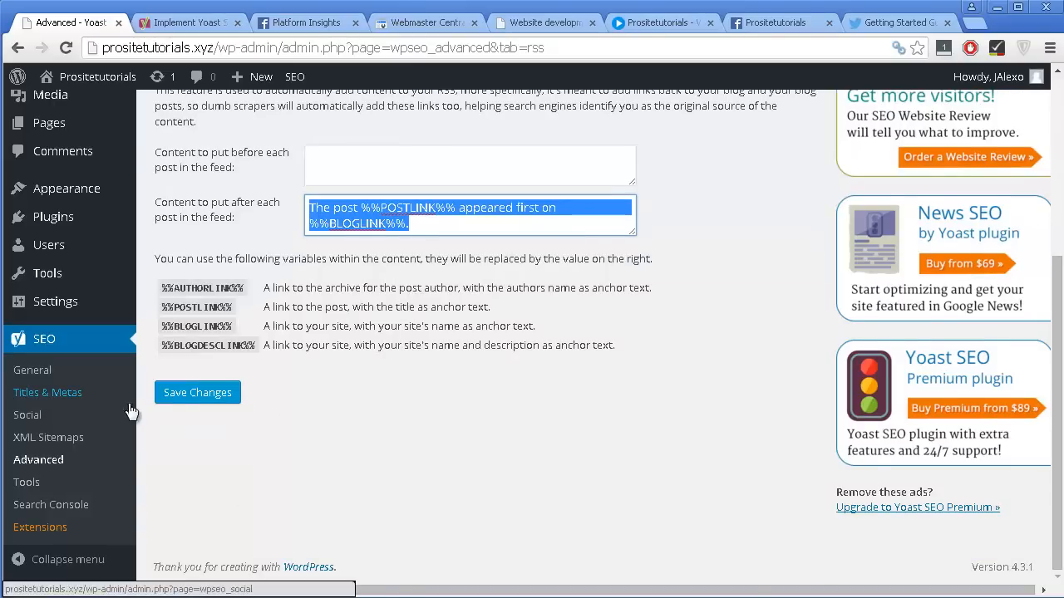
Open the Bulk editor from the Yoast SEO tools and examine the table for editing post and page titles.
left_click(26, 482)
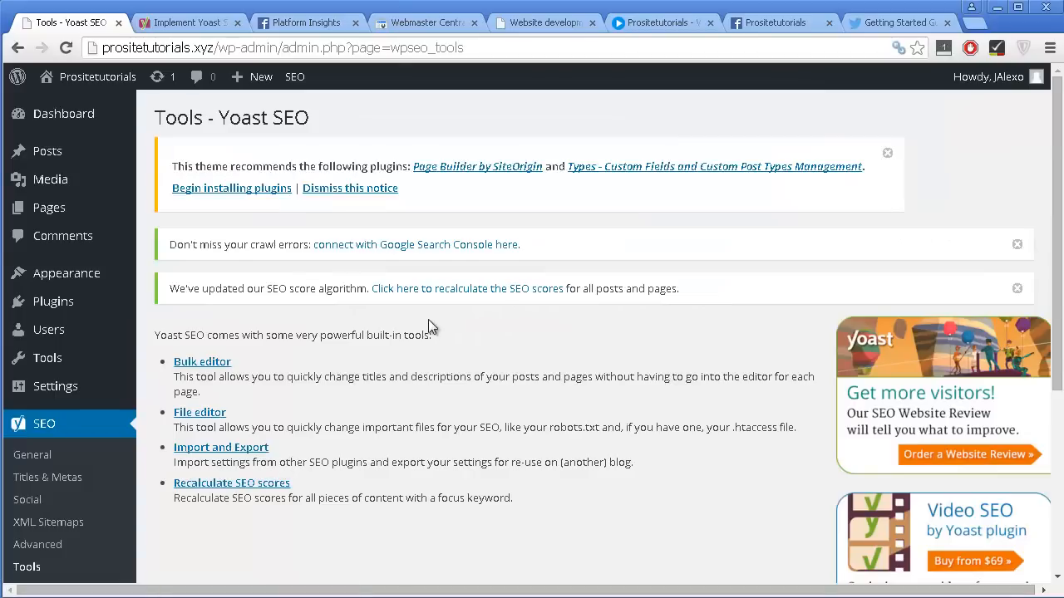
scroll(428, 325, "down", 2)
left_click(208, 281)
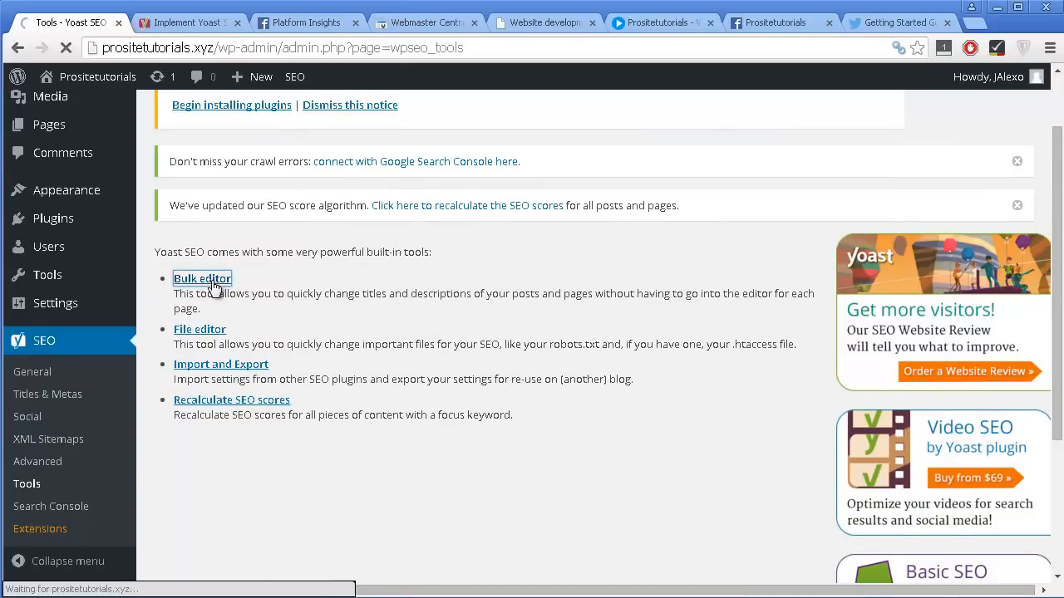
scroll(517, 214, "down", 2)
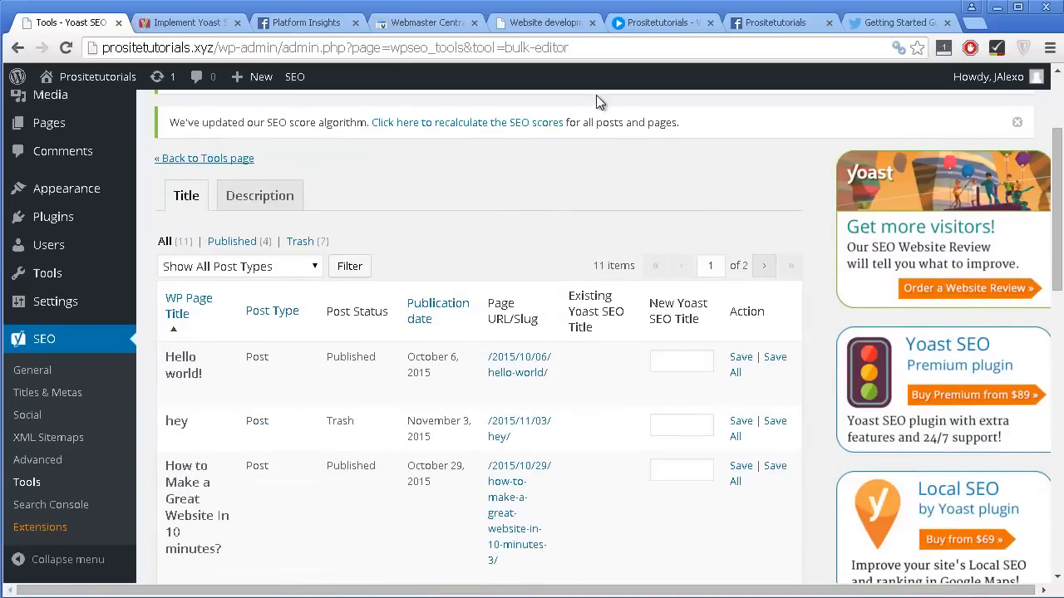
scroll(606, 89, "down", 2)
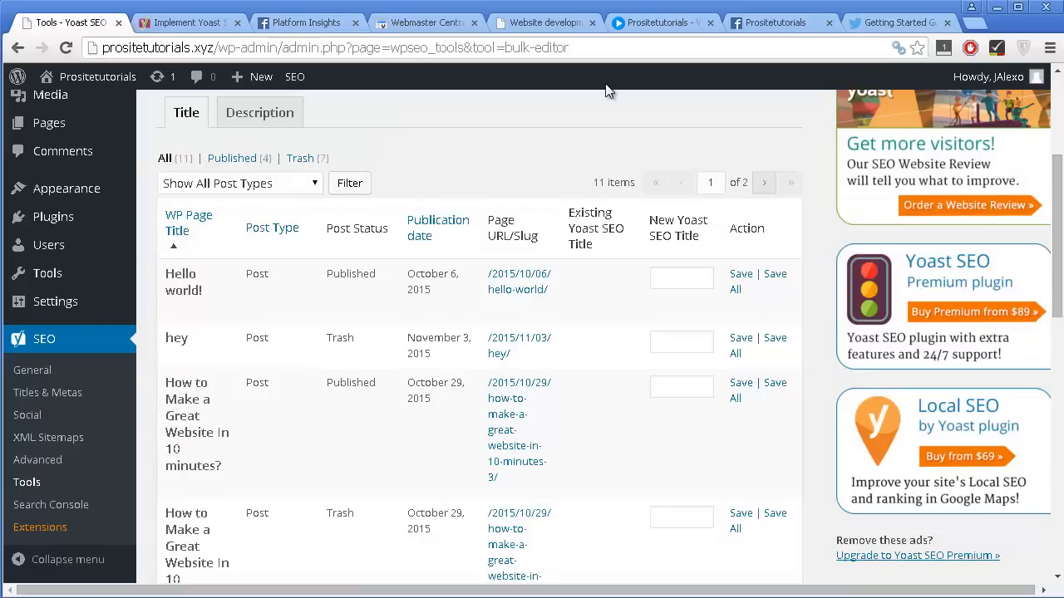
scroll(644, 92, "up", 2)
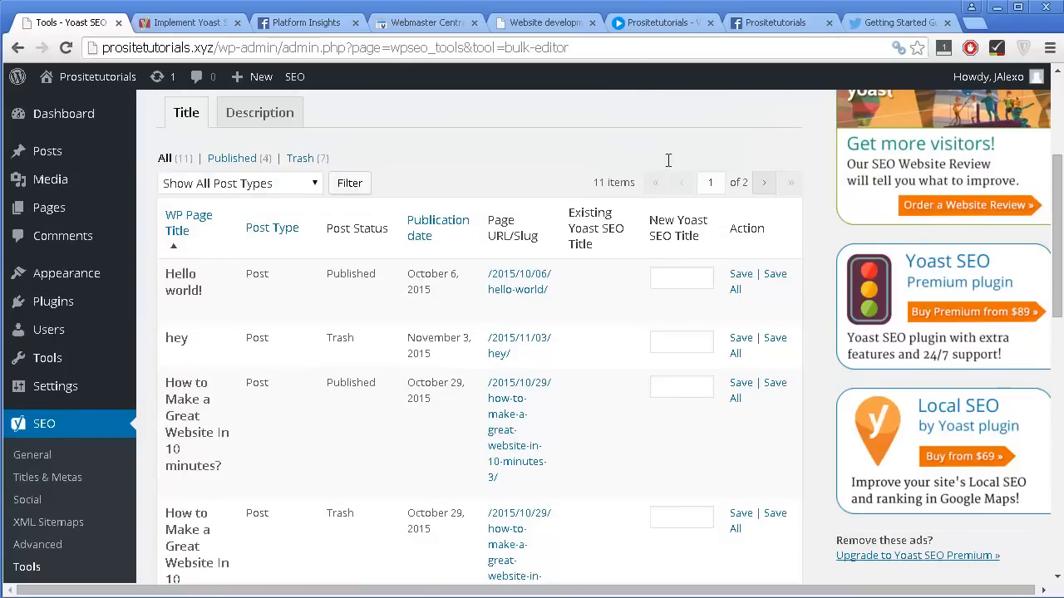
Look through the posts listed in the Bulk editor's title table and their new SEO title fields.
scroll(665, 162, "down", 2)
scroll(684, 120, "down", 5)
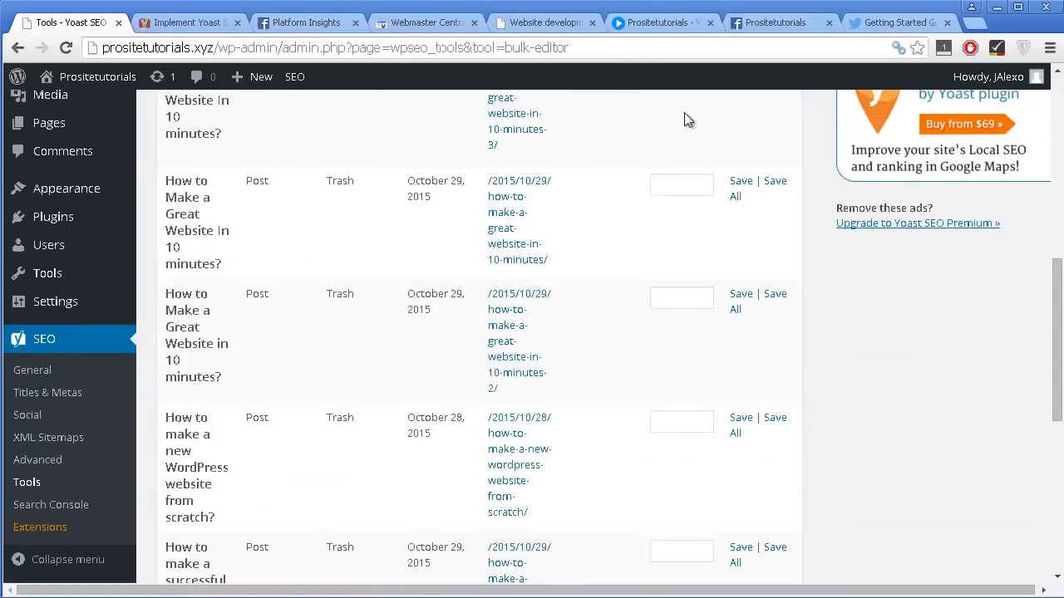
scroll(684, 115, "down", 2)
scroll(684, 115, "up", 7)
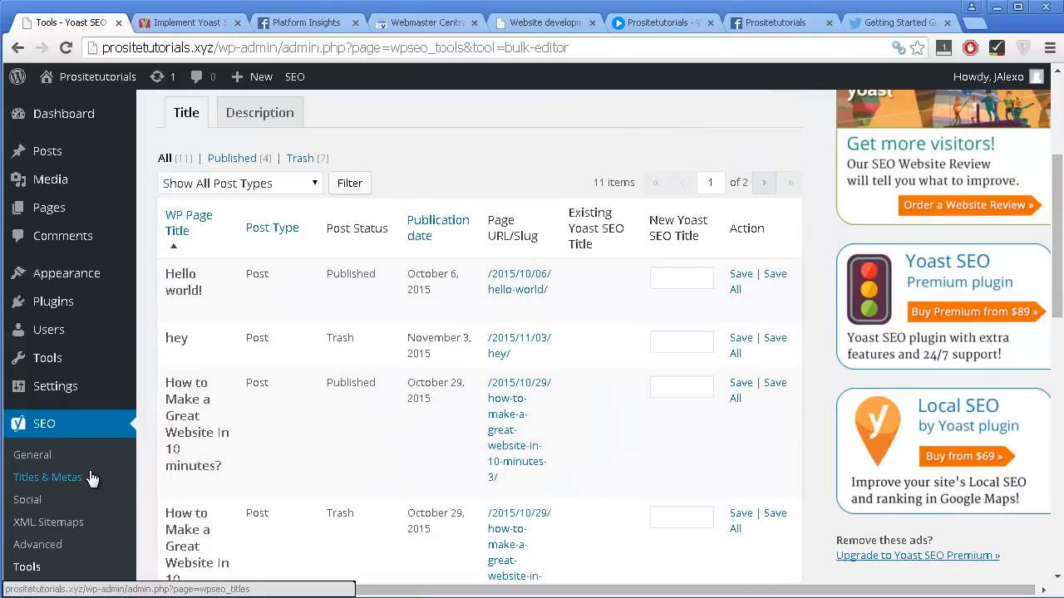
Open the File editor from the Yoast SEO tools and examine the robots.txt section and the .htaccess content.
scroll(72, 504, "down", 1)
left_click(51, 489)
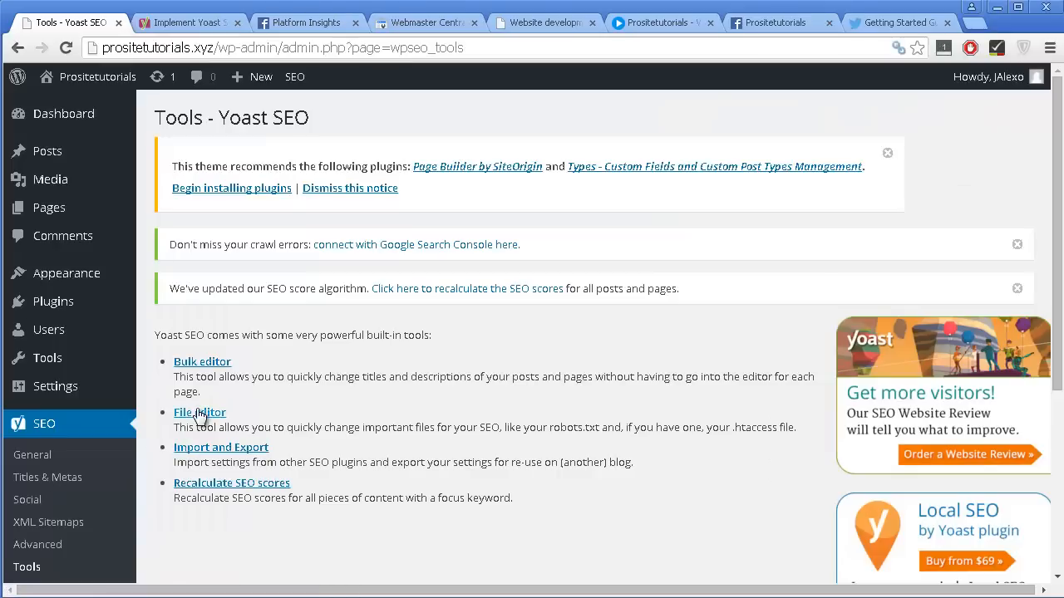
left_click(200, 414)
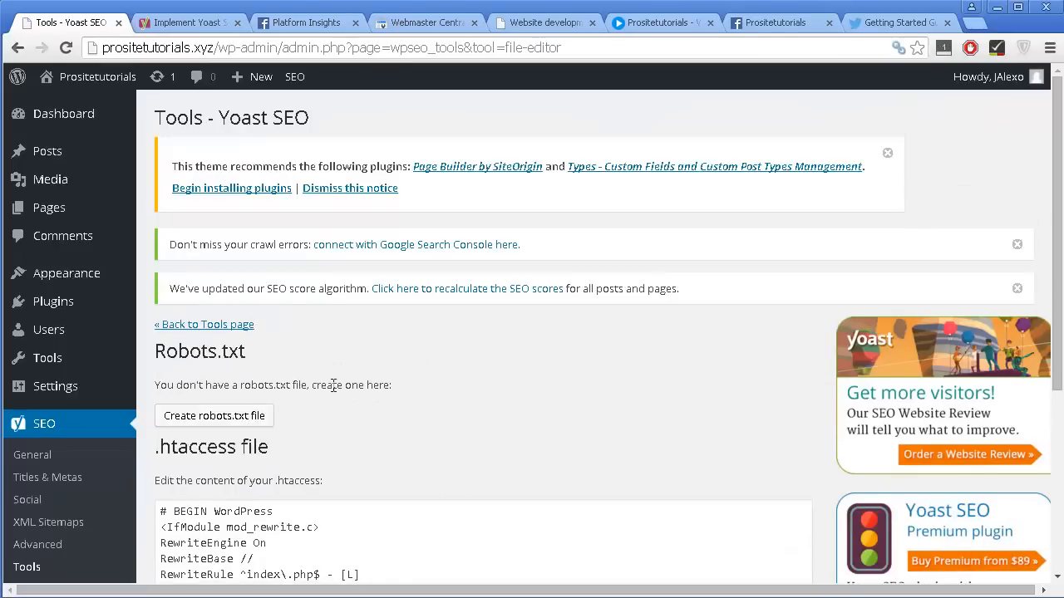
scroll(332, 385, "down", 1)
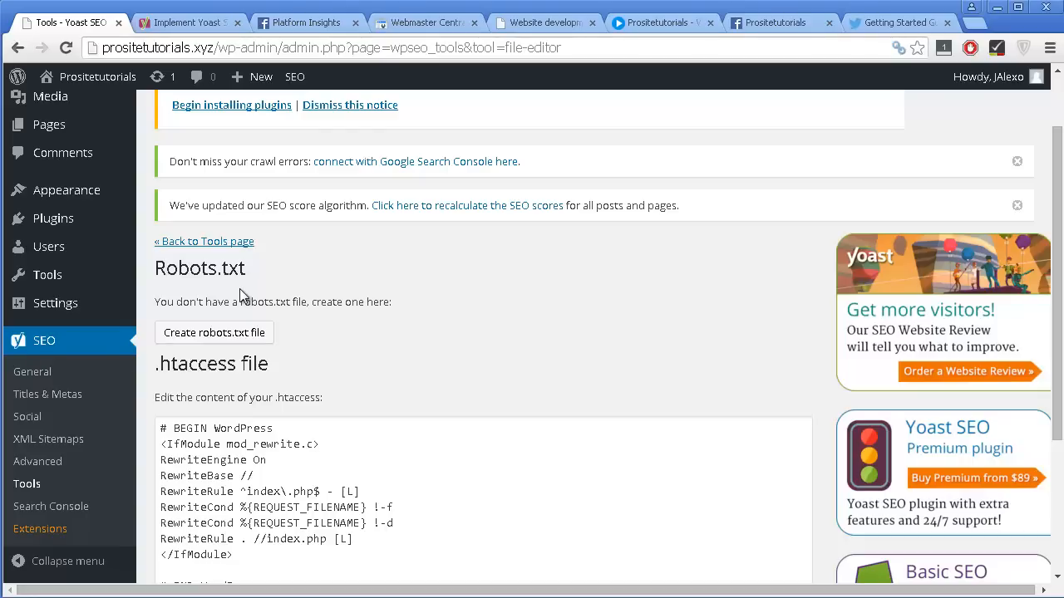
scroll(280, 375, "down", 1)
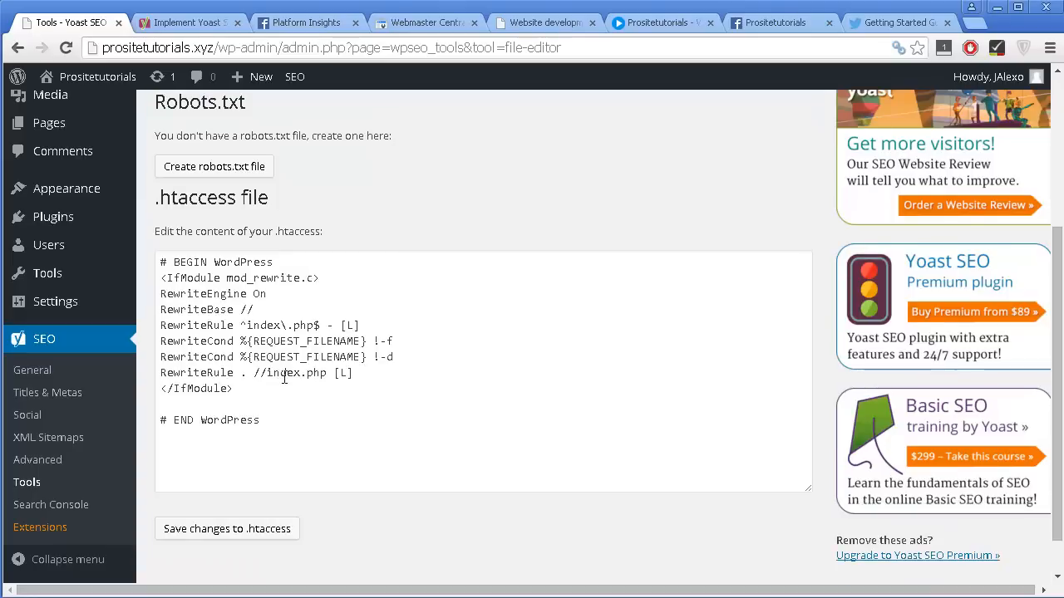
scroll(287, 366, "down", 1)
scroll(274, 476, "down", 1)
Open the Import and Export tool and examine the options for importing from other SEO plugins.
left_click(50, 482)
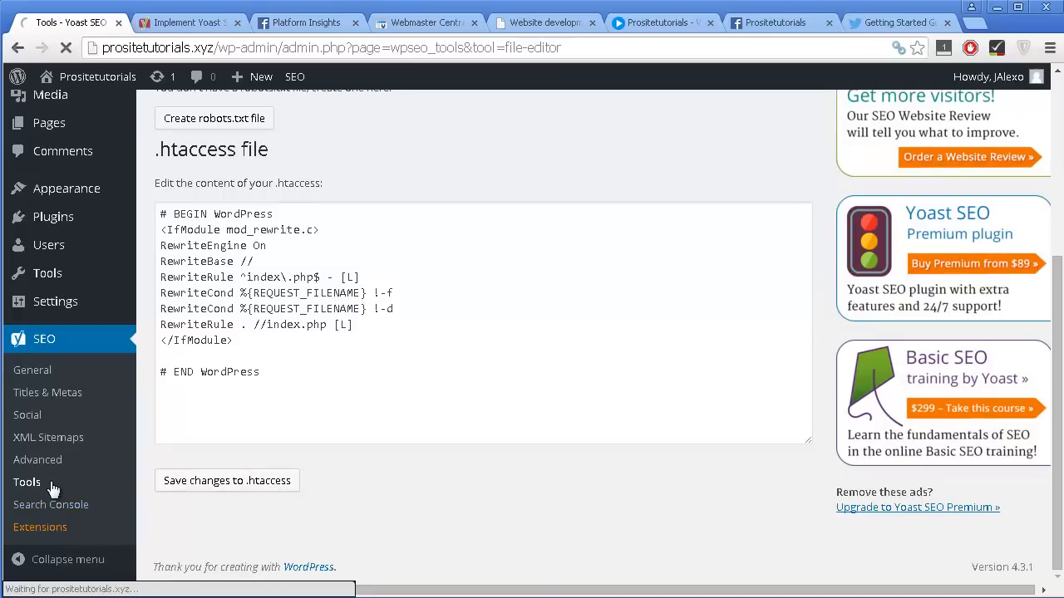
scroll(306, 453, "down", 1)
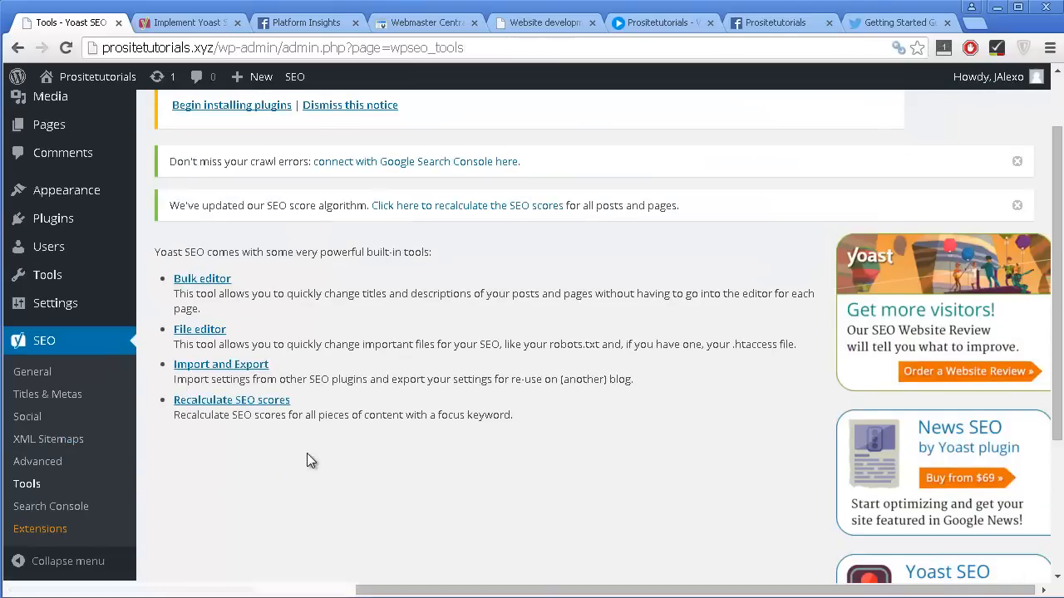
left_click(260, 371)
left_click(349, 382)
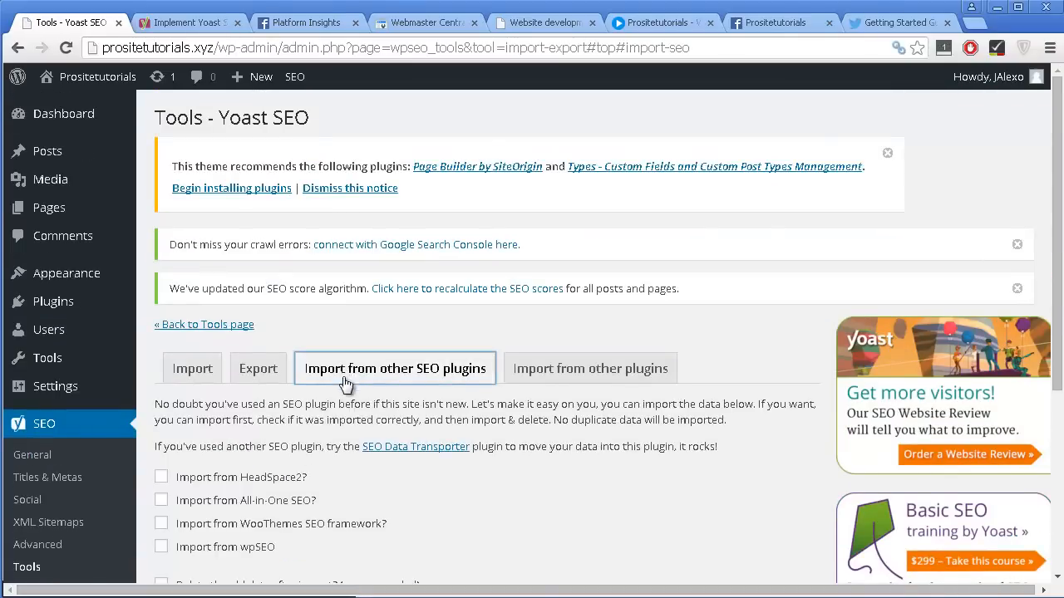
scroll(368, 384, "down", 1)
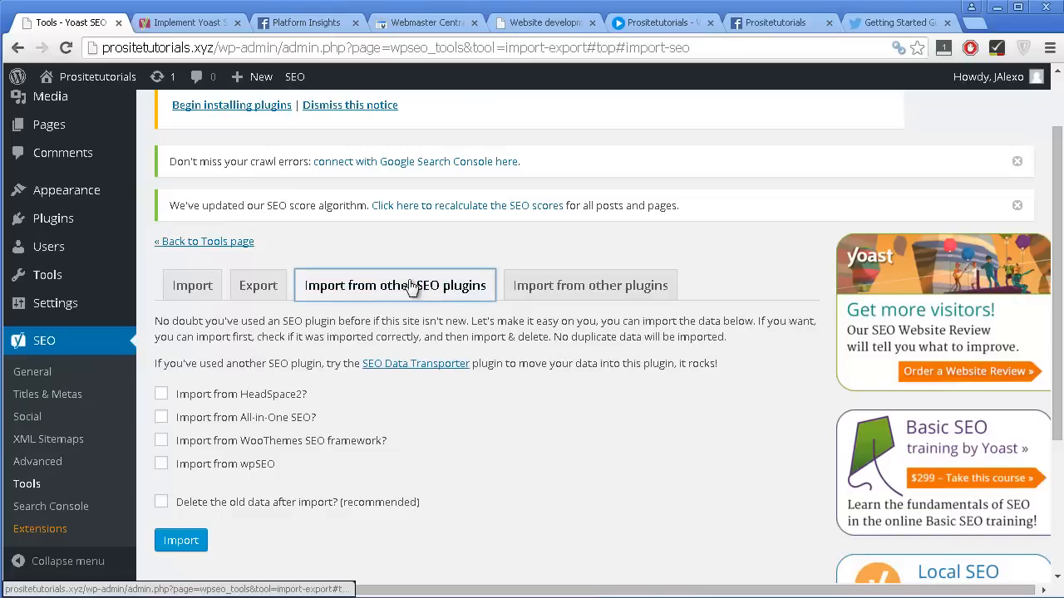
scroll(399, 419, "down", 1)
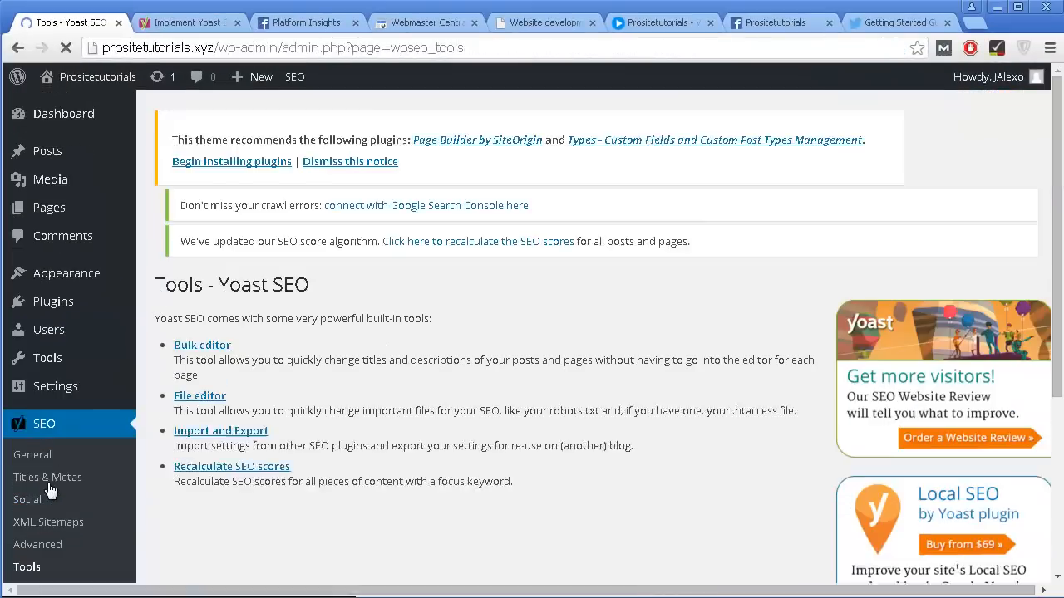
Recalculate the SEO scores for all content with a focus keyword and dismiss the progress dialog.
scroll(185, 482, "down", 1)
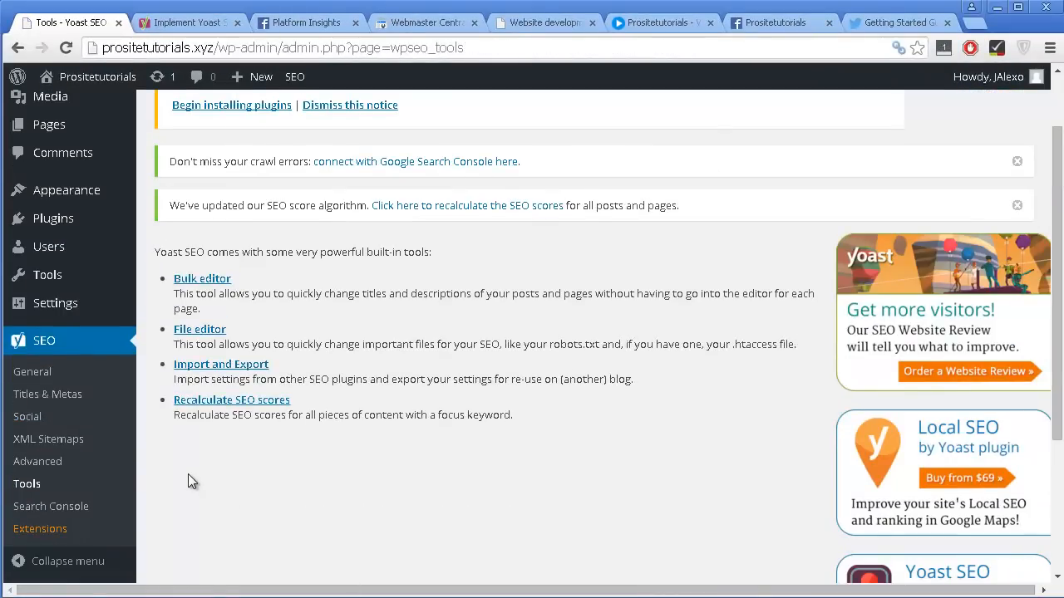
left_click(218, 400)
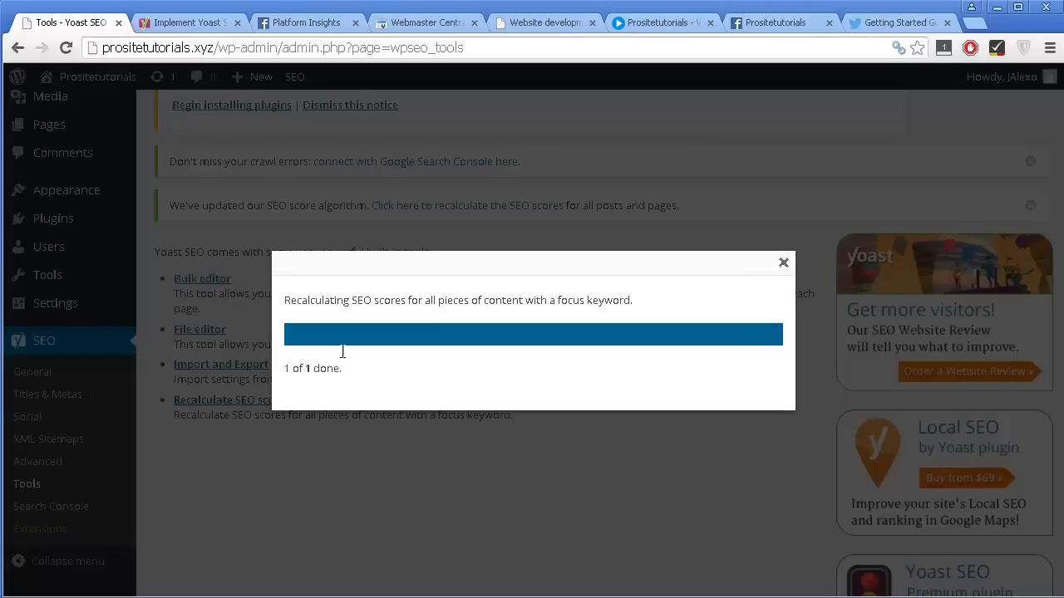
left_click(781, 262)
scroll(728, 274, "down", 1)
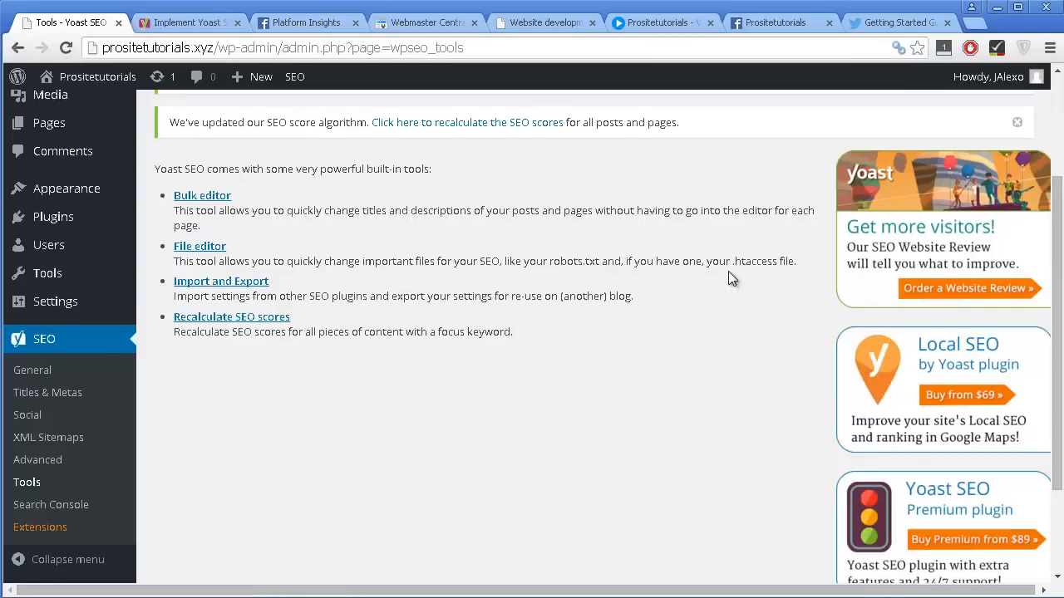
scroll(641, 299, "down", 1)
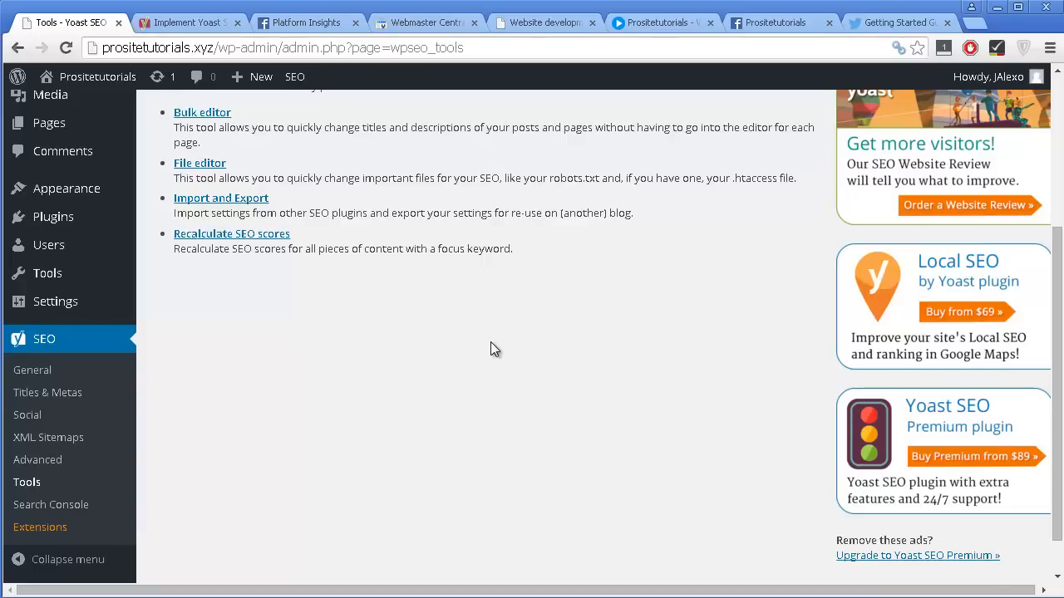
Request a Google authorization code in the Search Console settings, allow Yoast SEO access to the account, and copy the code.
left_click(58, 505)
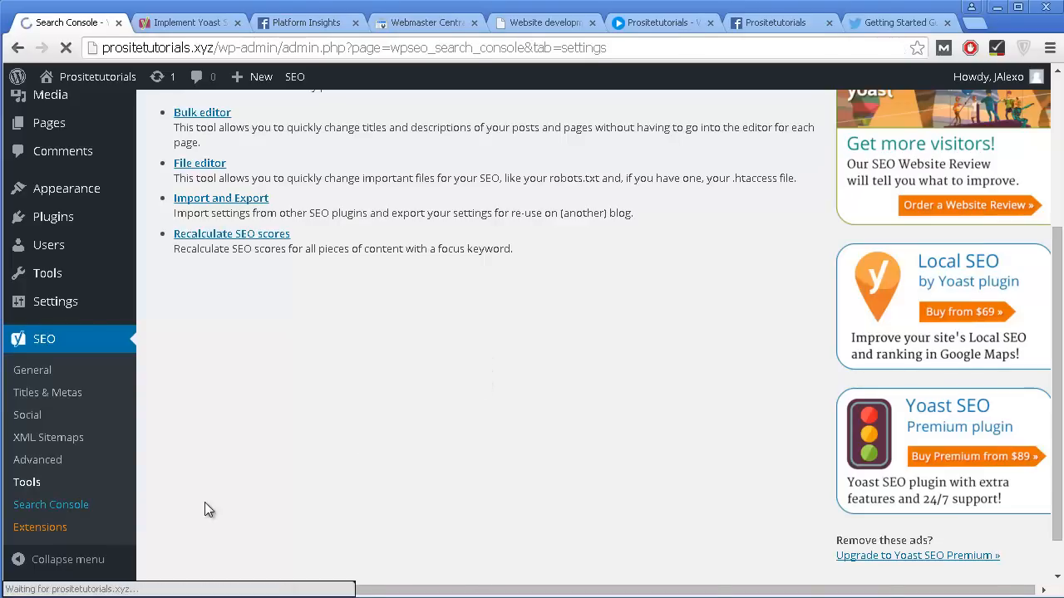
scroll(211, 468, "down", 1)
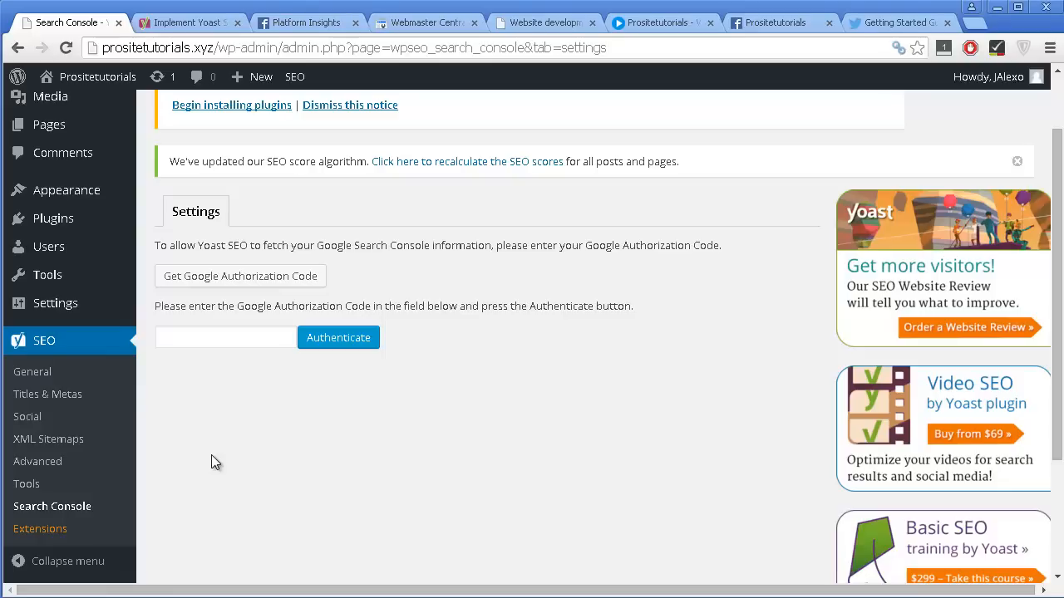
left_click(204, 277)
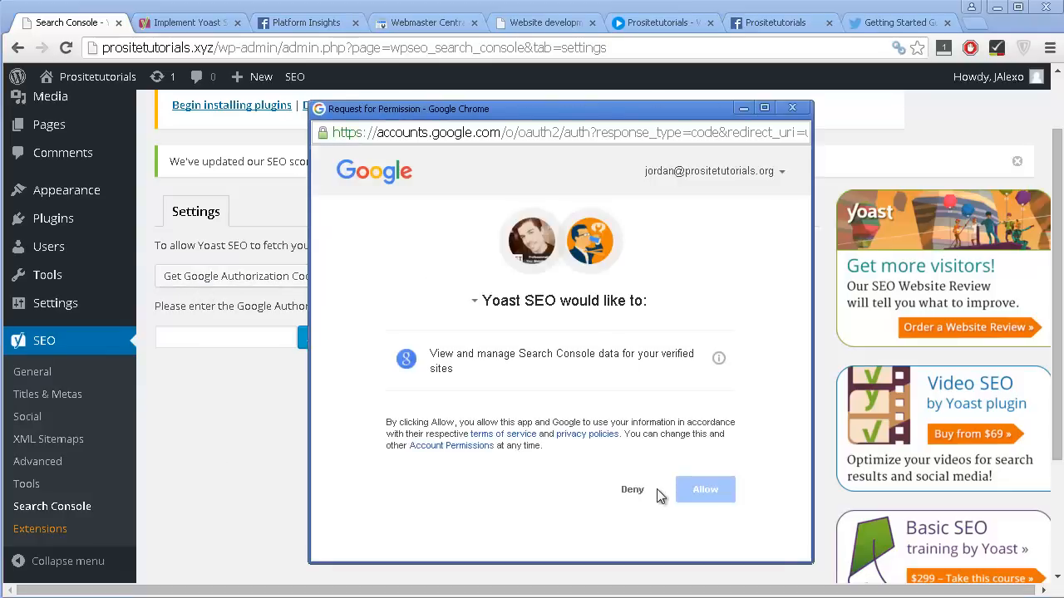
left_click(723, 489)
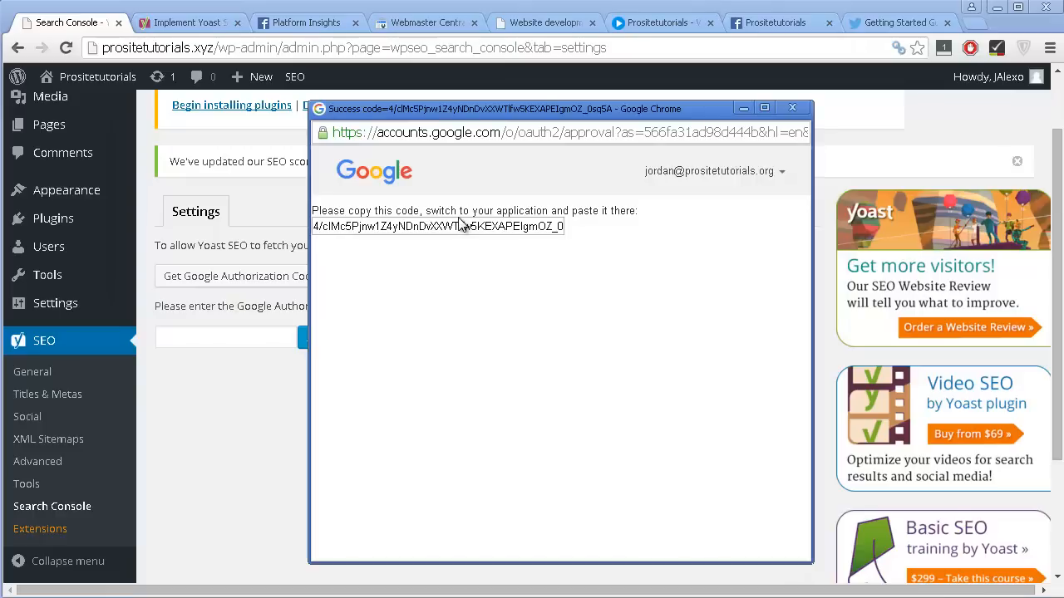
left_click(460, 225)
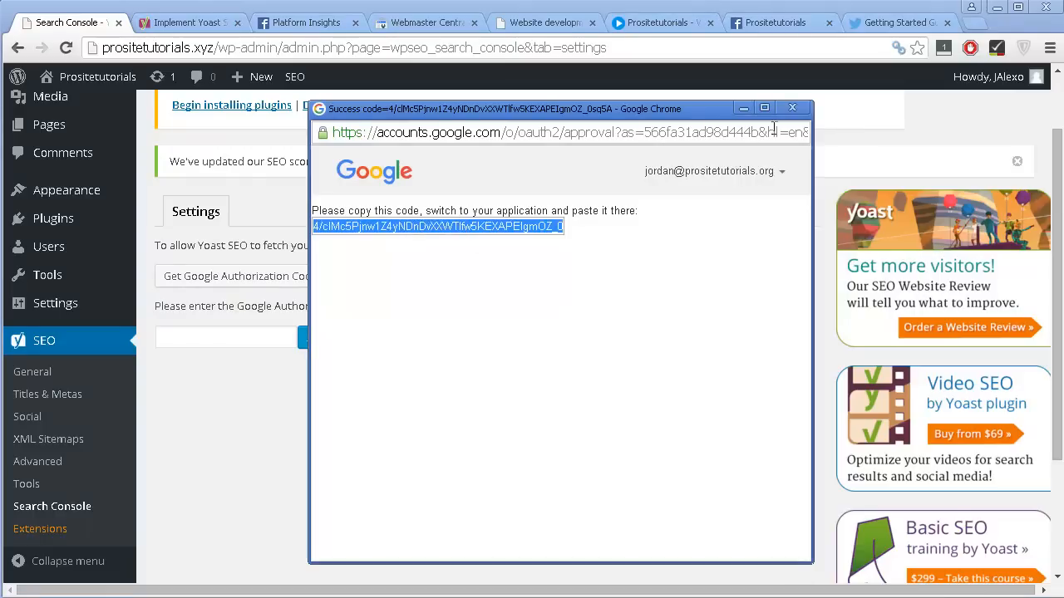
left_click(792, 107)
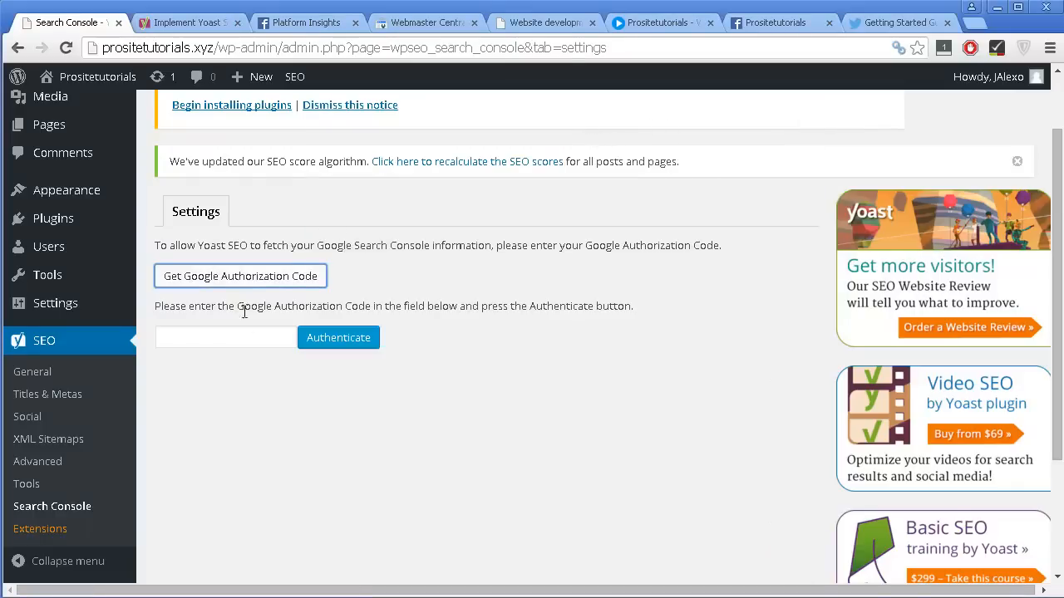
Paste the Google authorization code into the Search Console settings and authenticate.
left_click(249, 338)
key("ctrl+v")
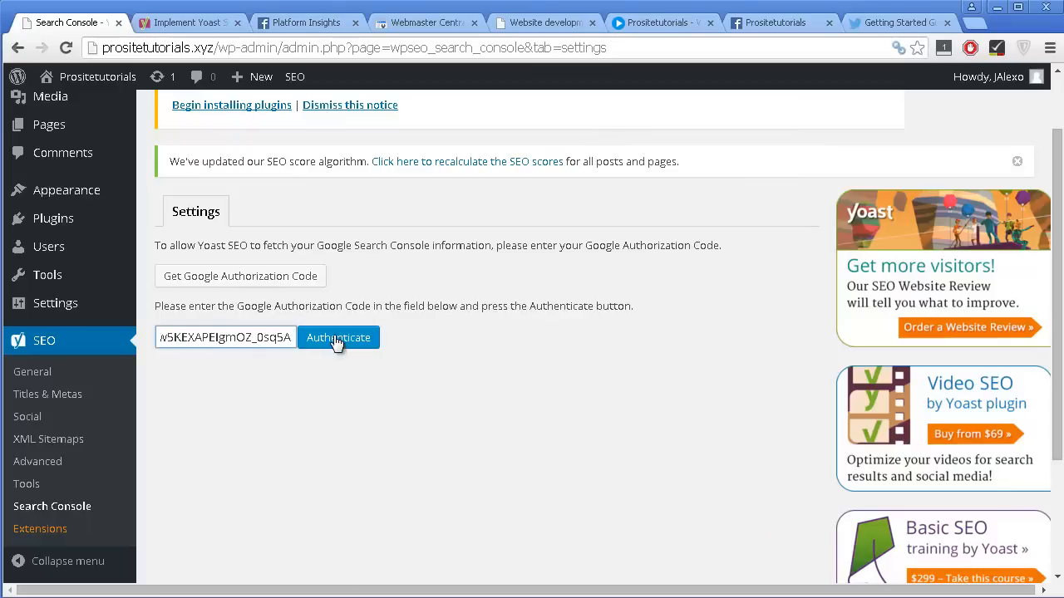
left_click(336, 340)
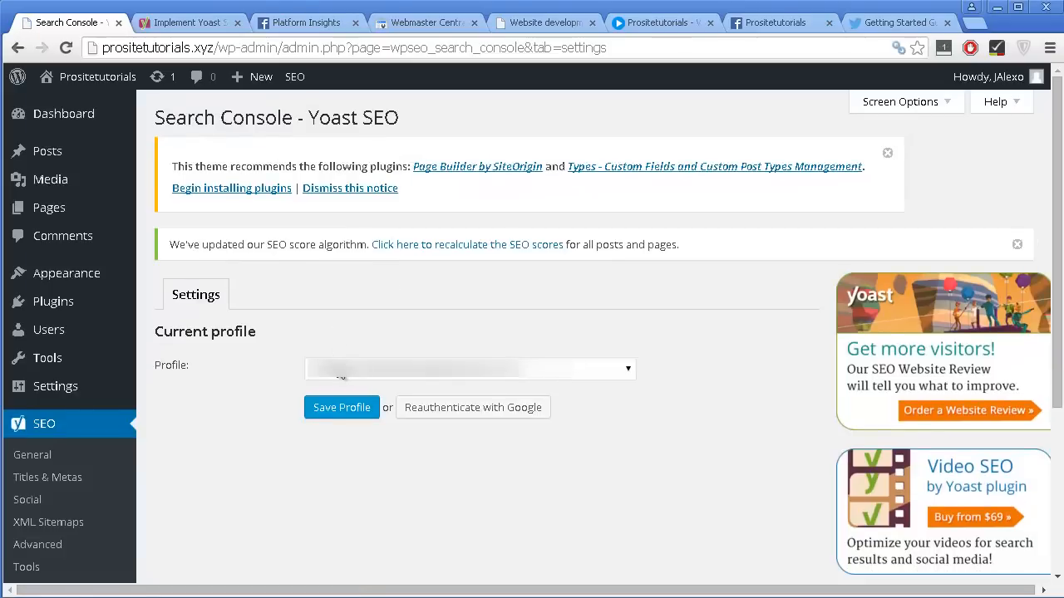
left_click(339, 374)
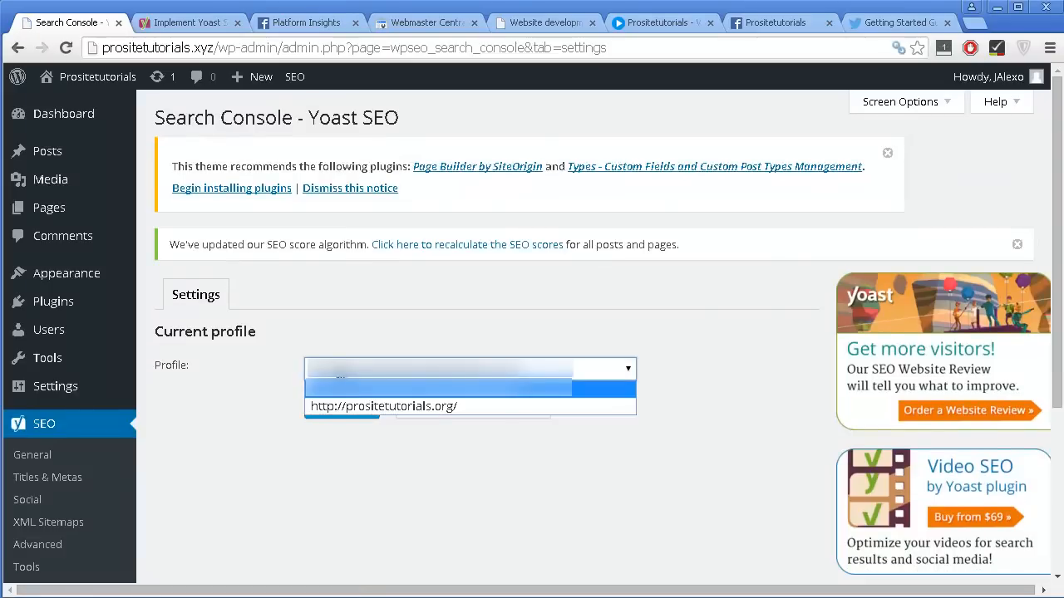
left_click(342, 406)
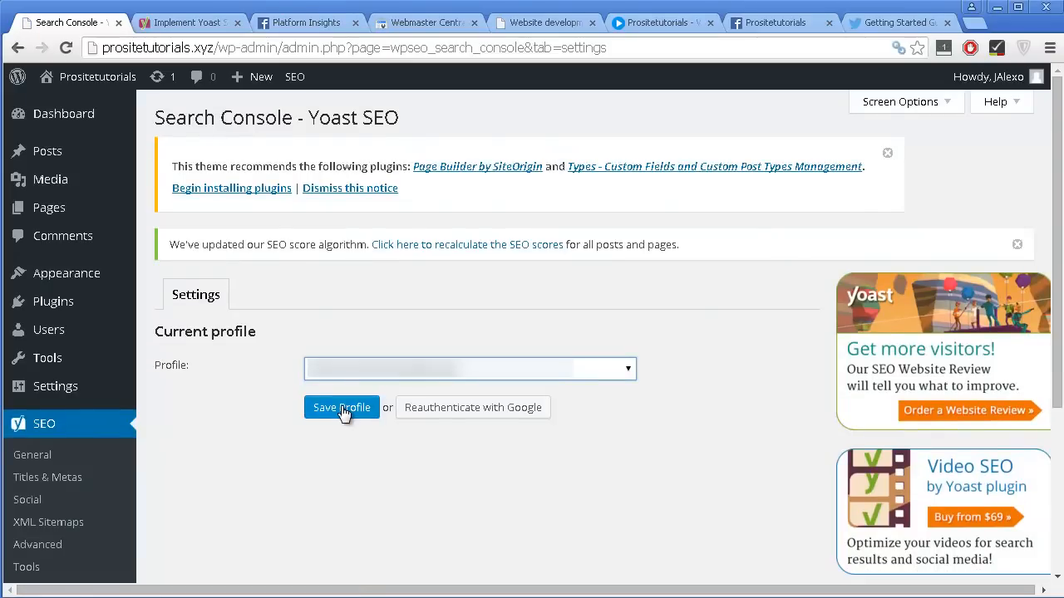
left_click(342, 408)
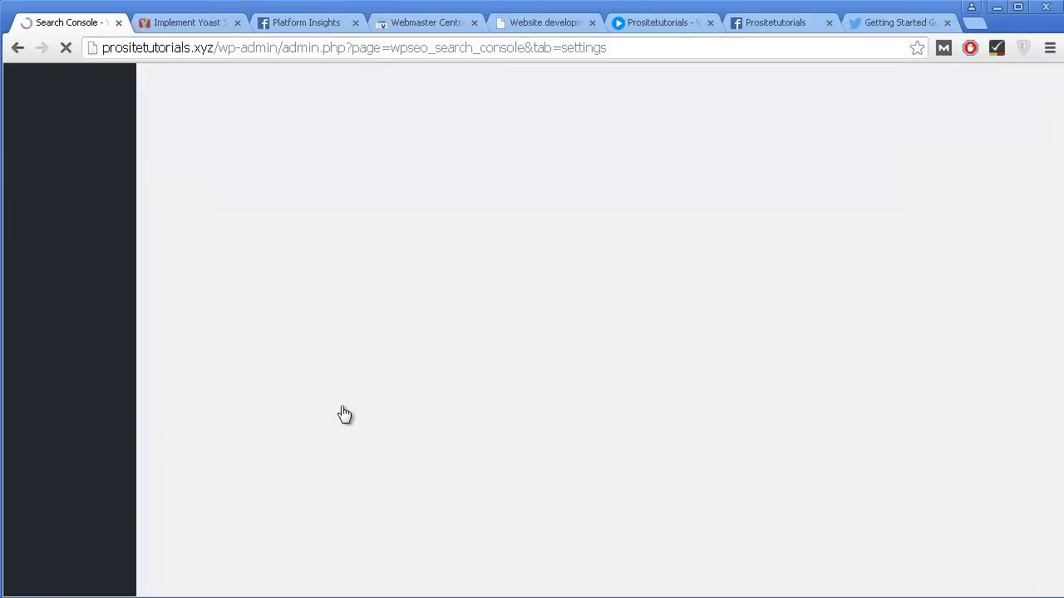
scroll(340, 407, "down", 2)
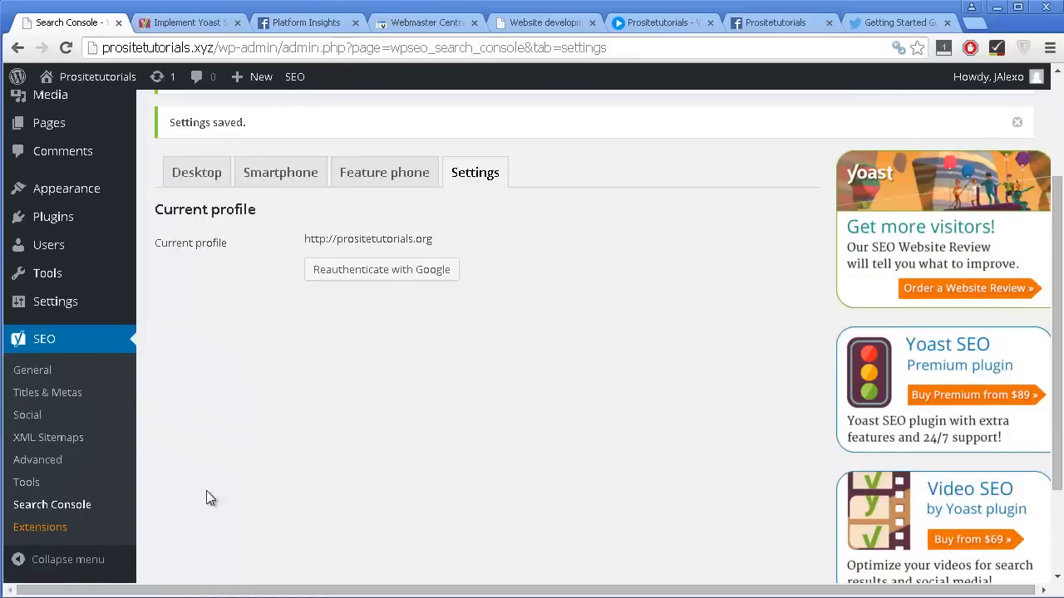
Open the Yoast SEO Extensions page and examine the available premium extensions.
left_click(83, 539)
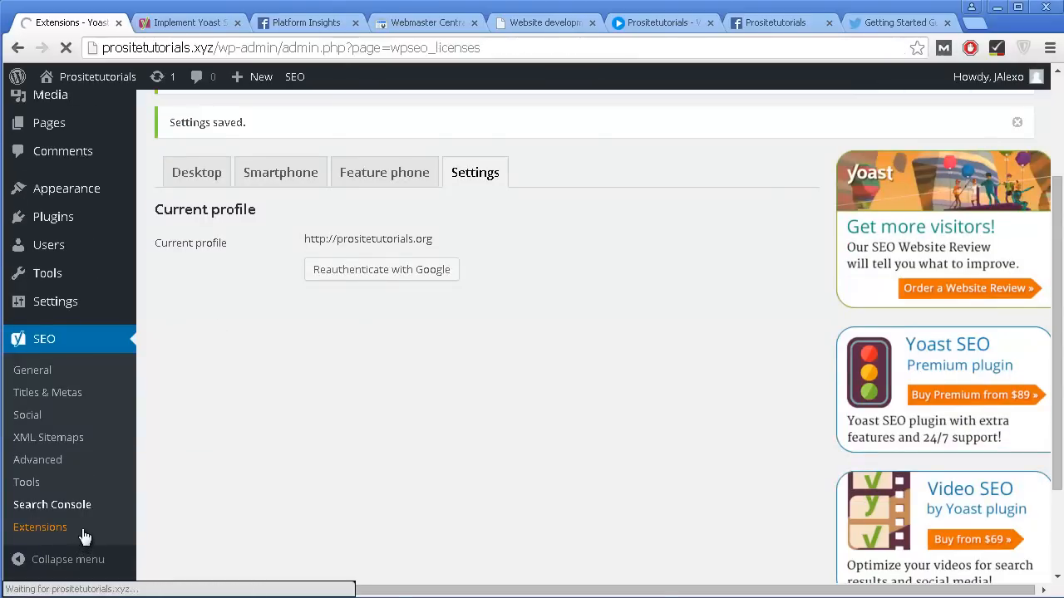
scroll(373, 300, "down", 2)
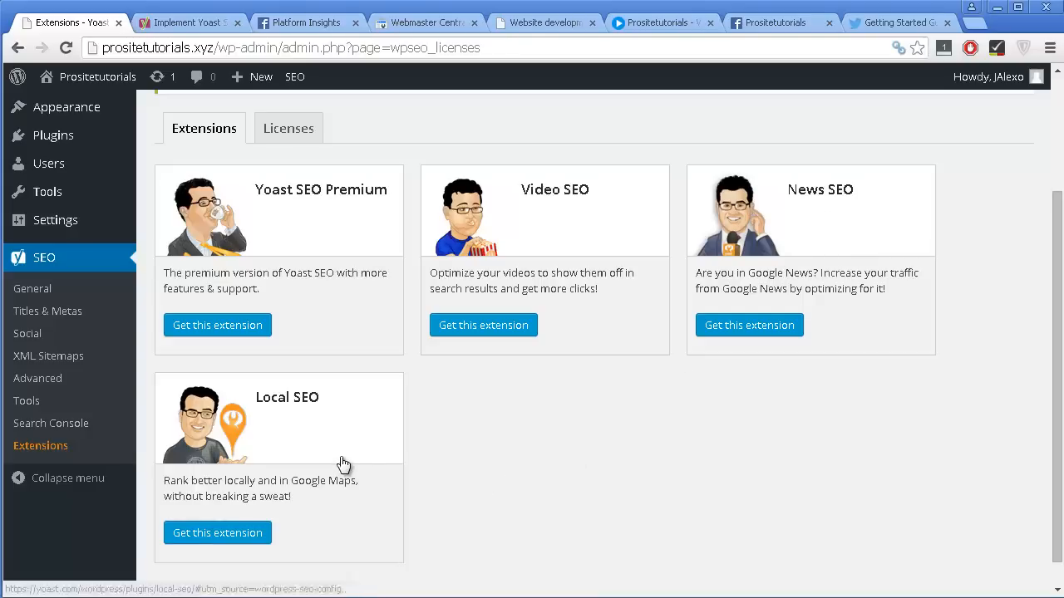
scroll(332, 457, "down", 1)
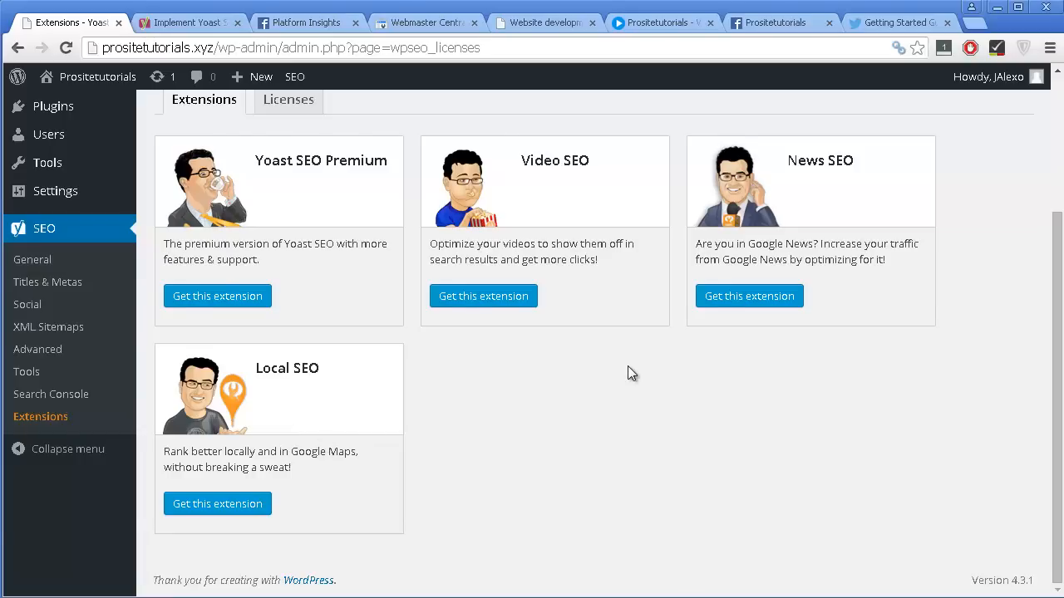
Open the post "What is Search Engine Optimization? – SEO tutorial Part 1" for editing from the list of all posts.
scroll(627, 366, "up", 3)
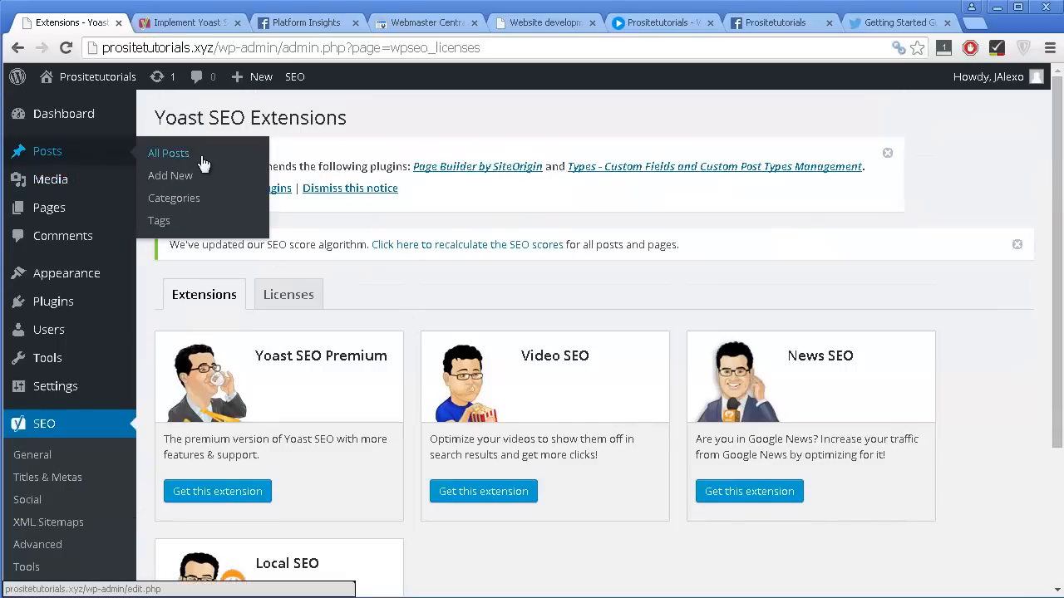
left_click(202, 162)
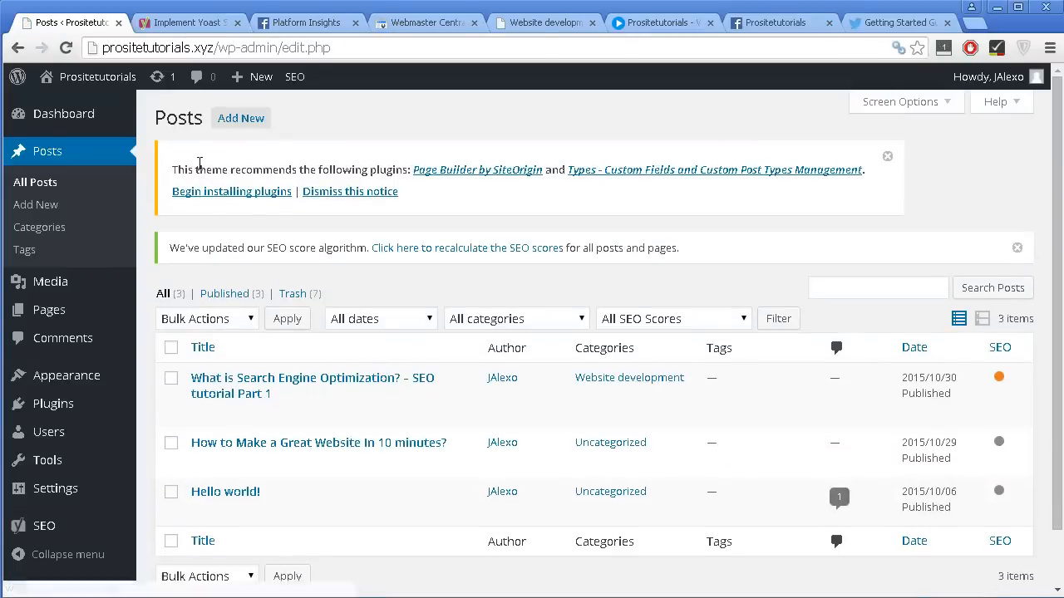
scroll(238, 257, "down", 1)
mouse_move(206, 345)
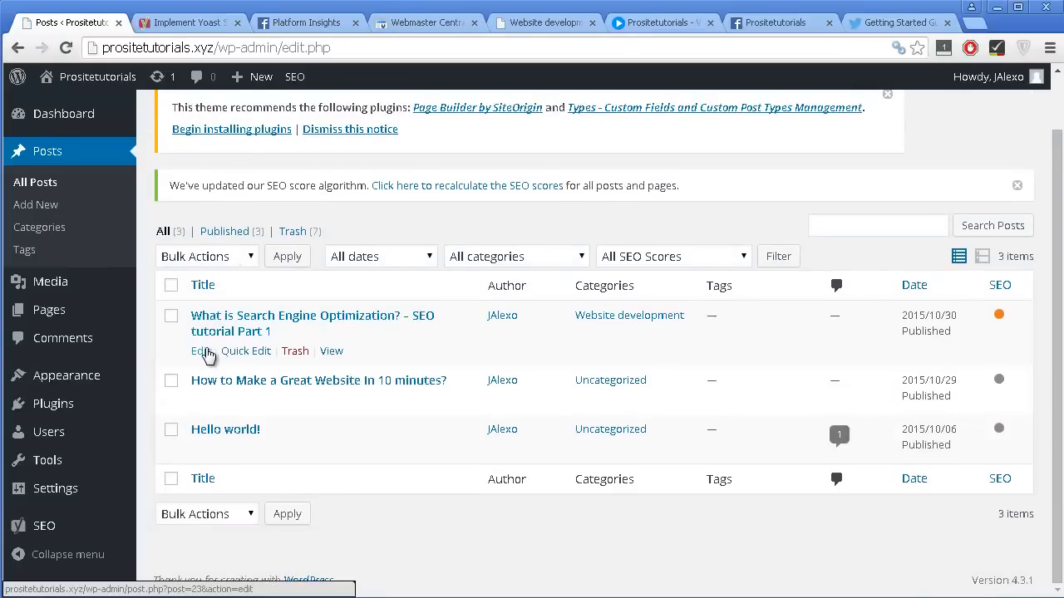
left_click(205, 351)
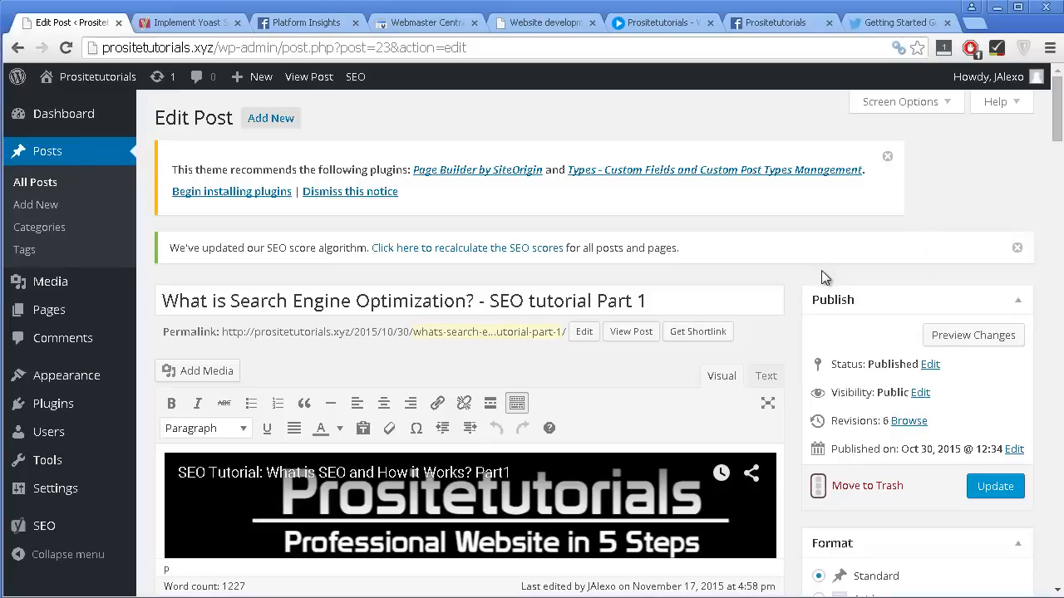
scroll(821, 270, "down", 3)
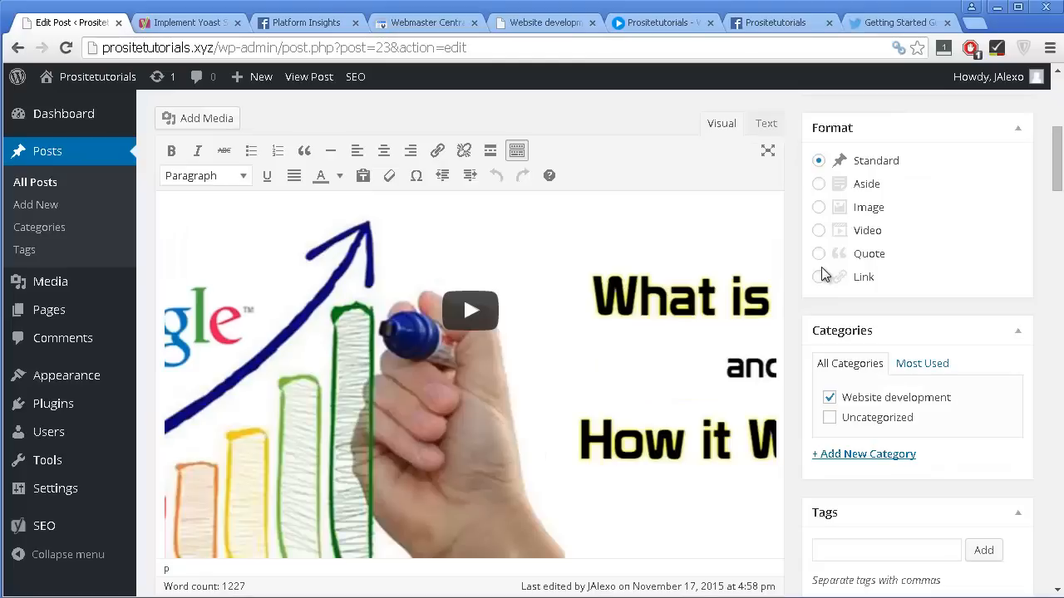
Set the post's Yoast SEO focus keyword to "what is search engine optimization".
scroll(821, 274, "down", 10)
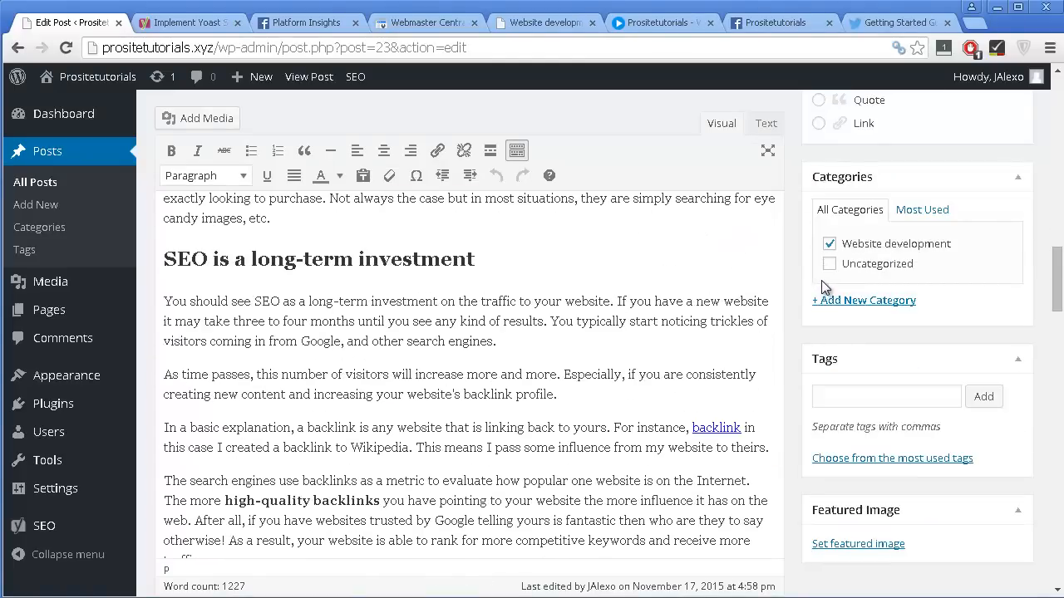
scroll(821, 283, "down", 6)
scroll(791, 498, "down", 15)
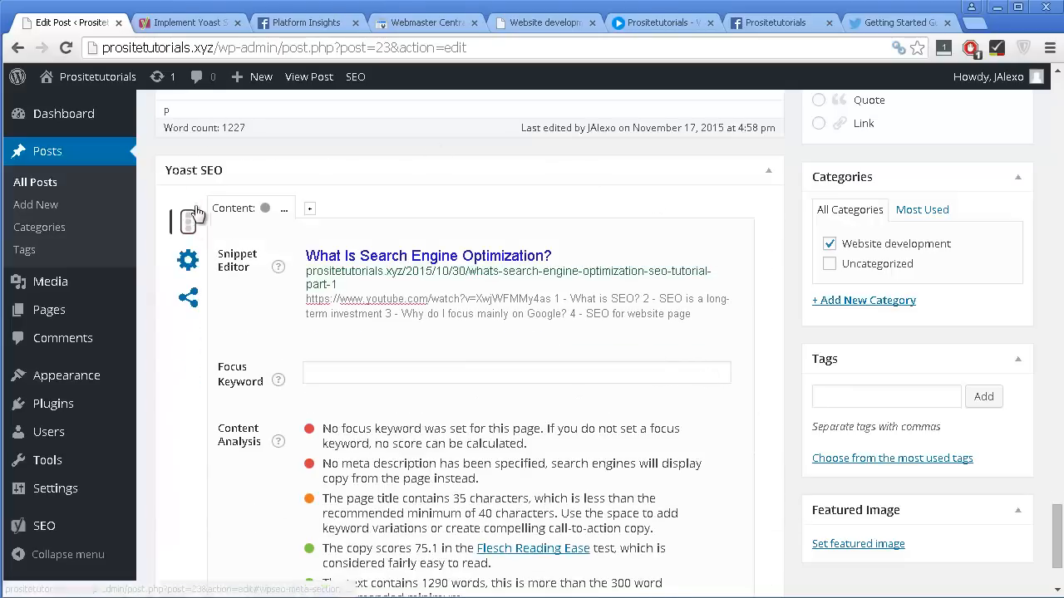
scroll(293, 276, "down", 1)
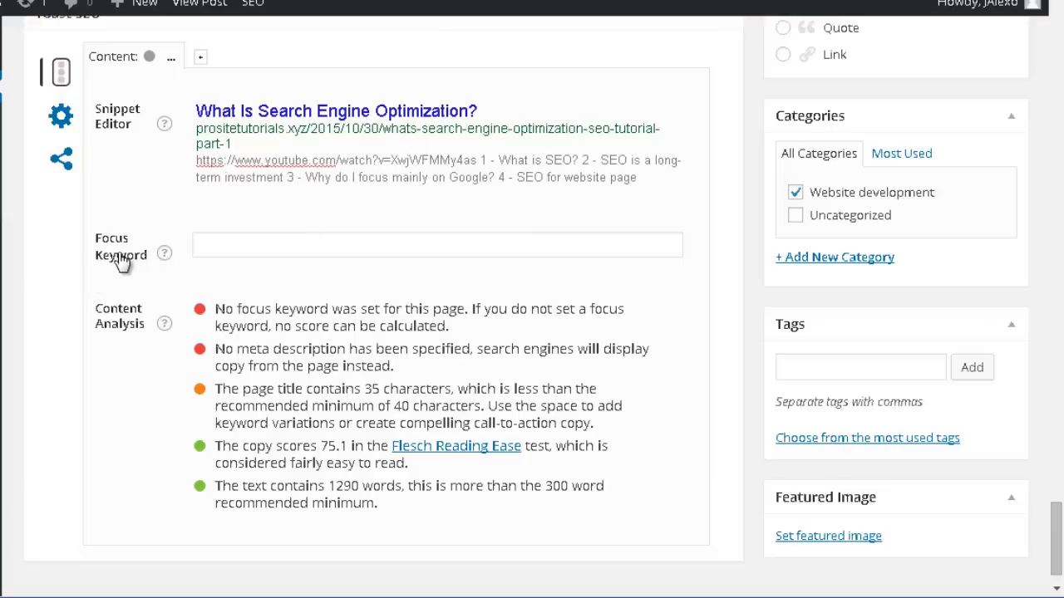
scroll(451, 214, "up", 5)
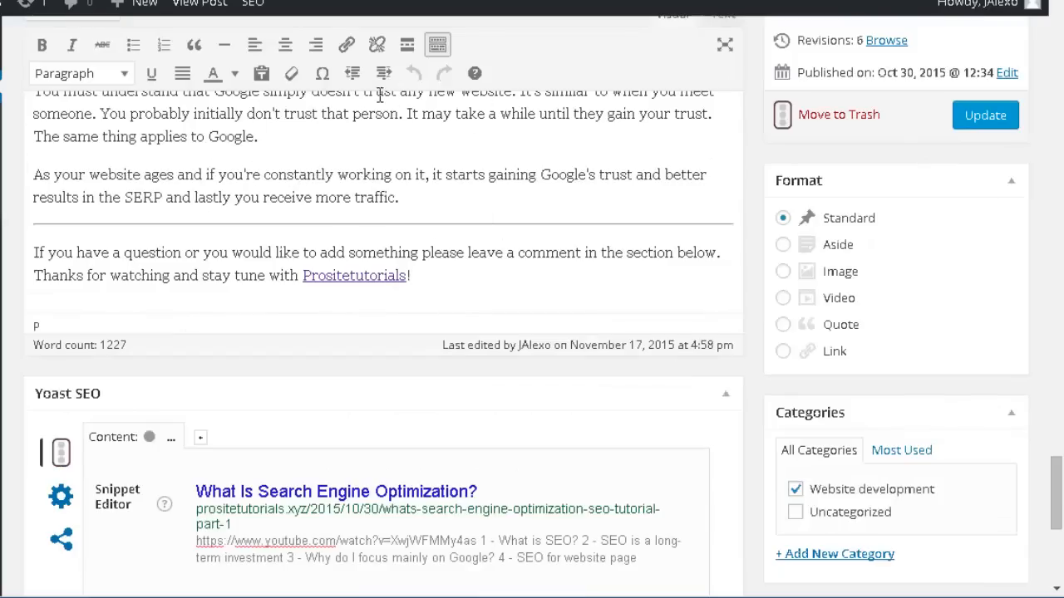
scroll(474, 292, "down", 3)
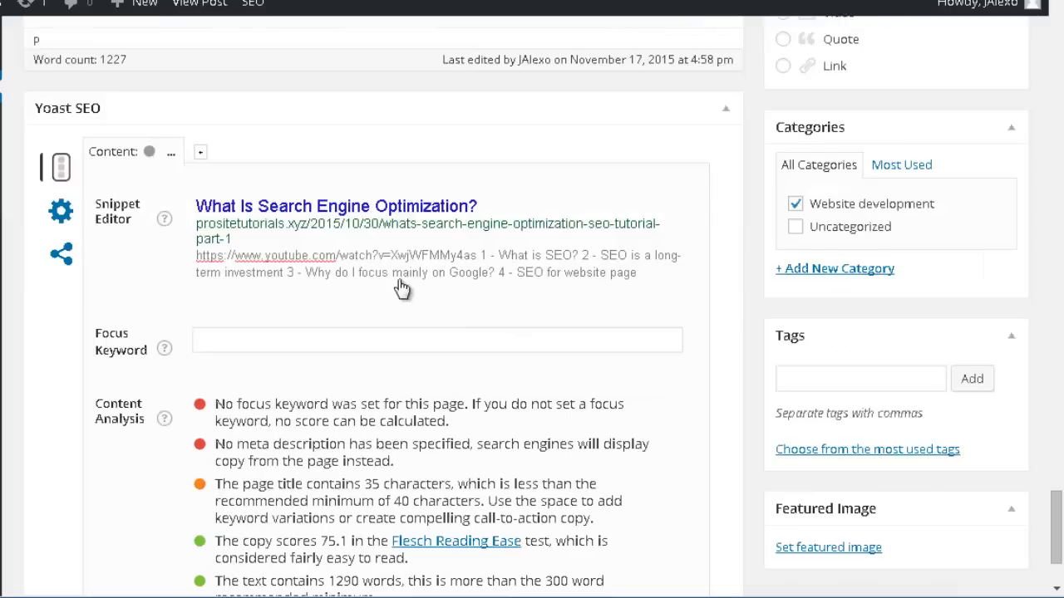
left_click(274, 333)
type("w")
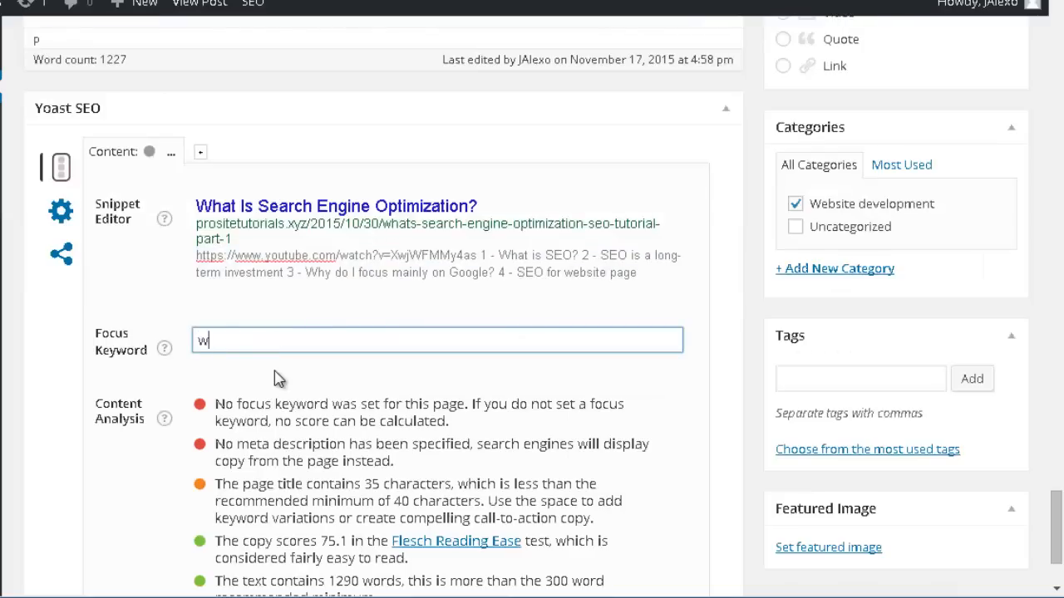
type("hat is s")
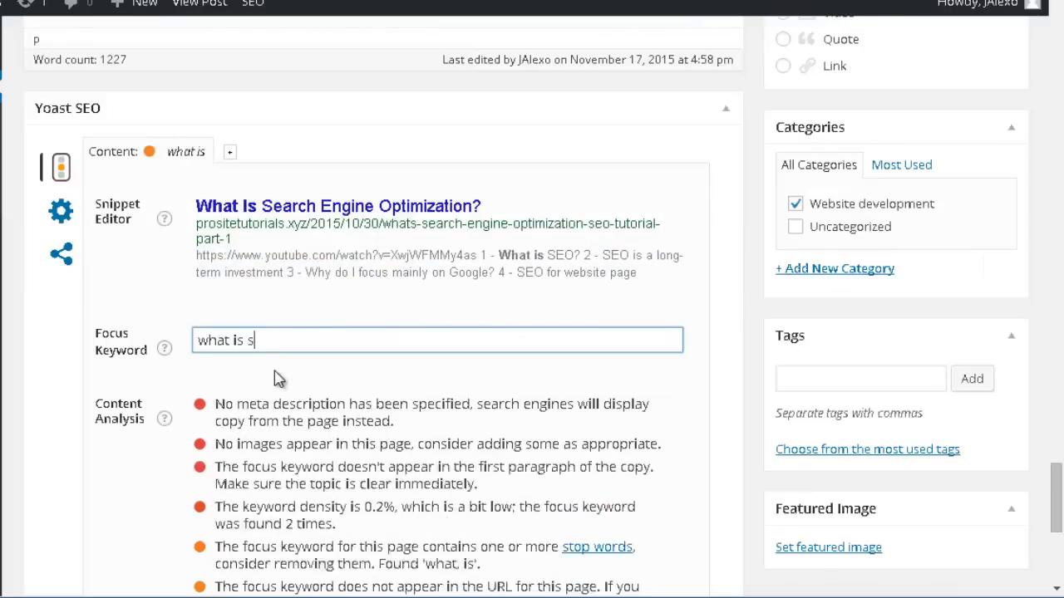
type("earch engi")
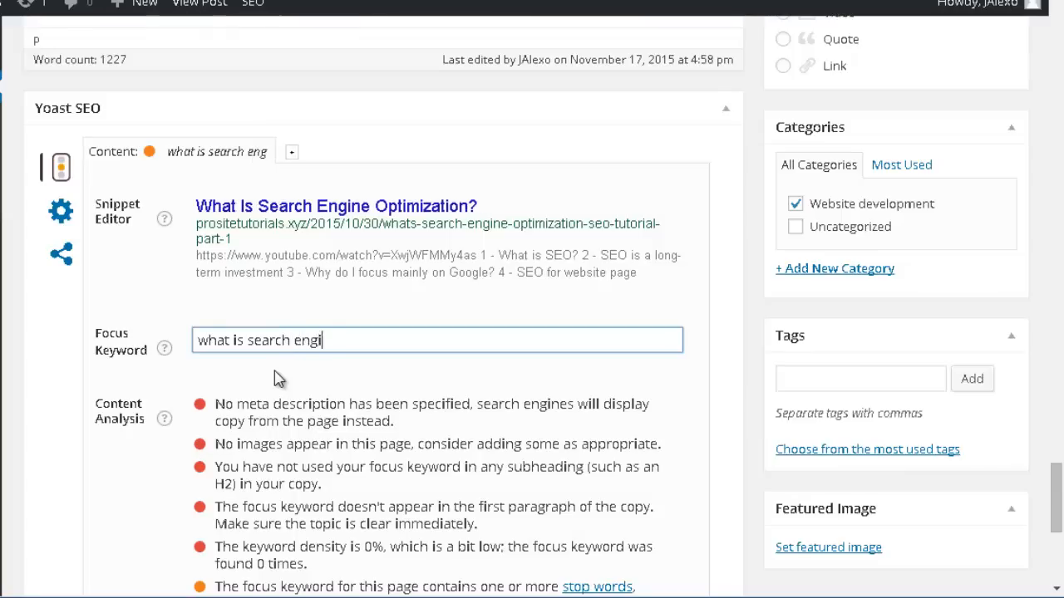
type("ne optimiz")
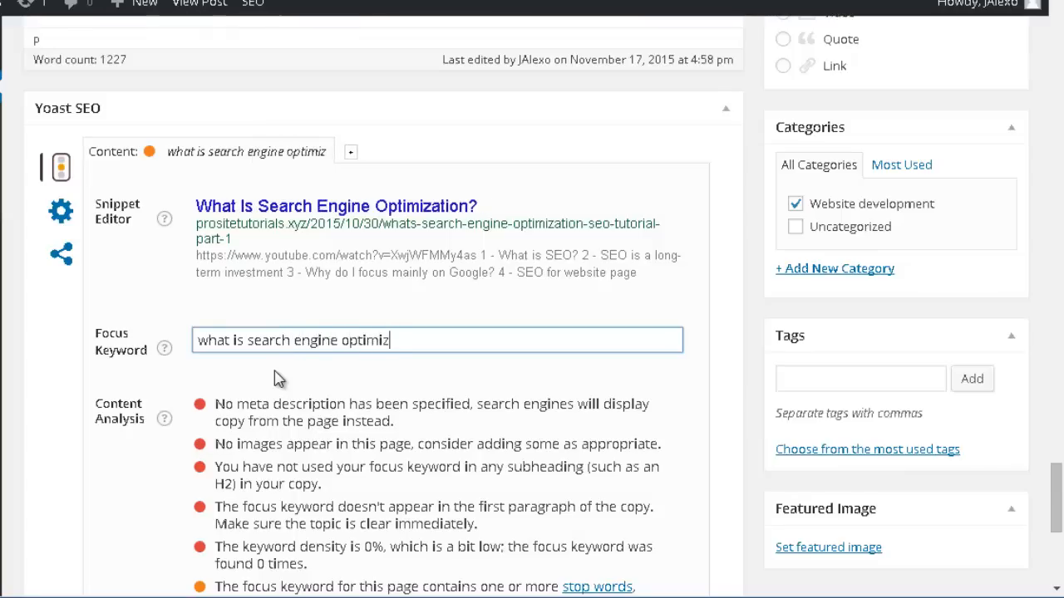
type("ation")
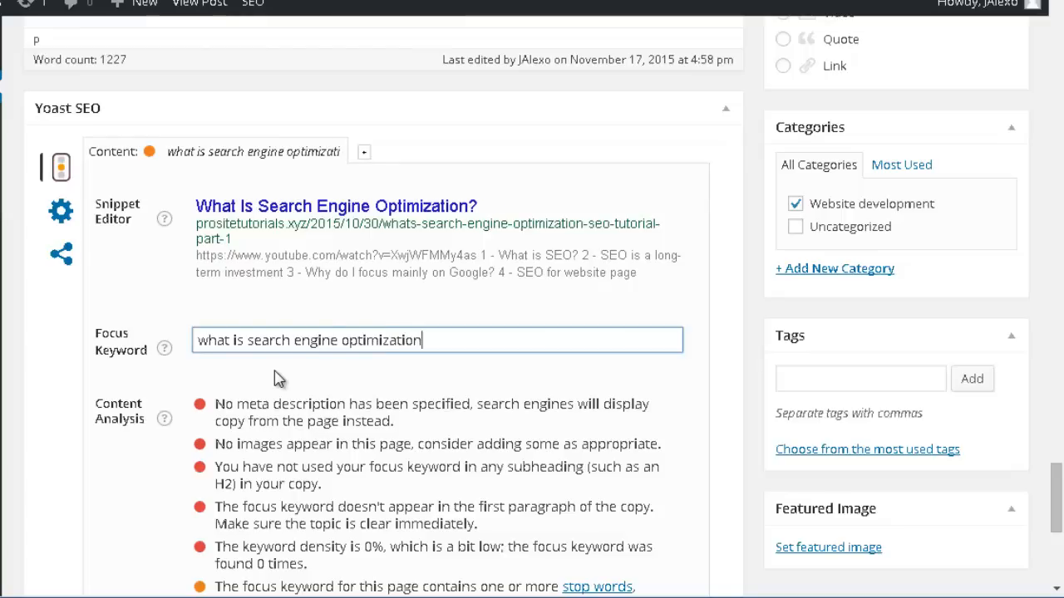
Examine the Yoast content analysis of the post for the entered focus keyword, from the red items through the green ones.
scroll(353, 89, "down", 3)
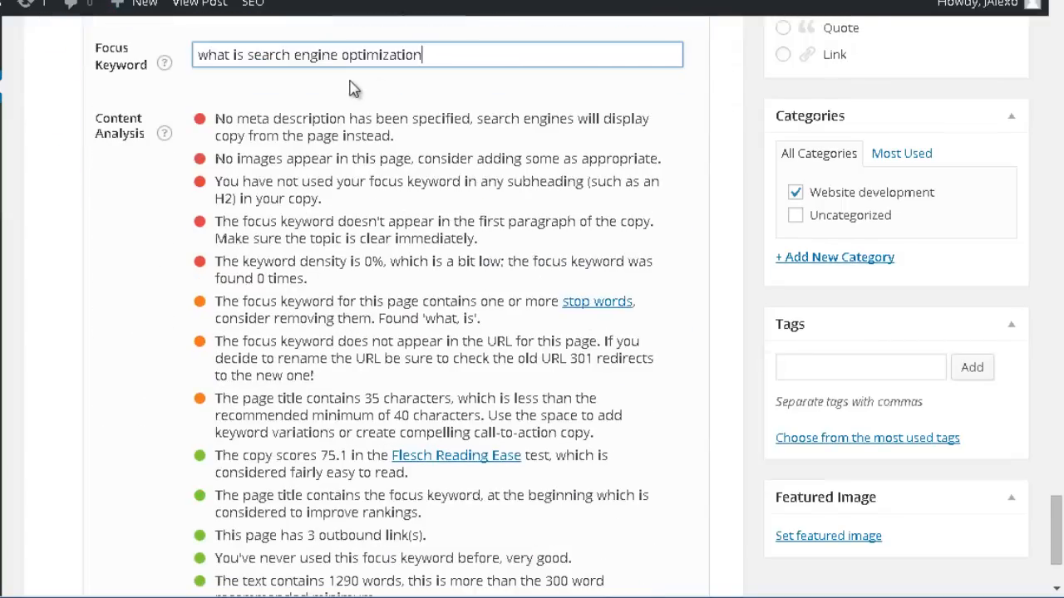
scroll(353, 89, "down", 1)
scroll(241, 128, "up", 2)
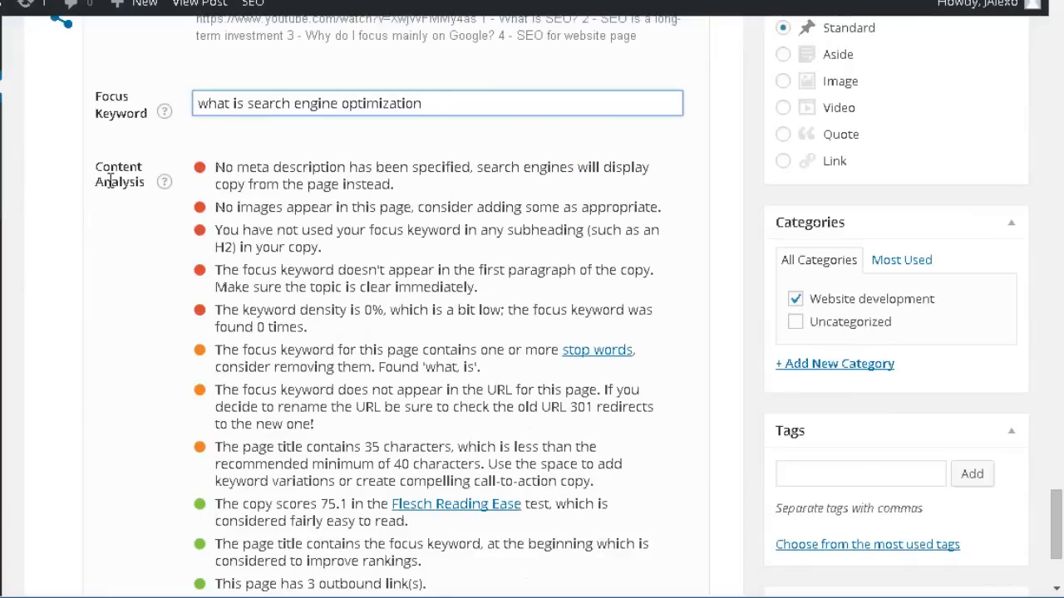
scroll(133, 202, "down", 1)
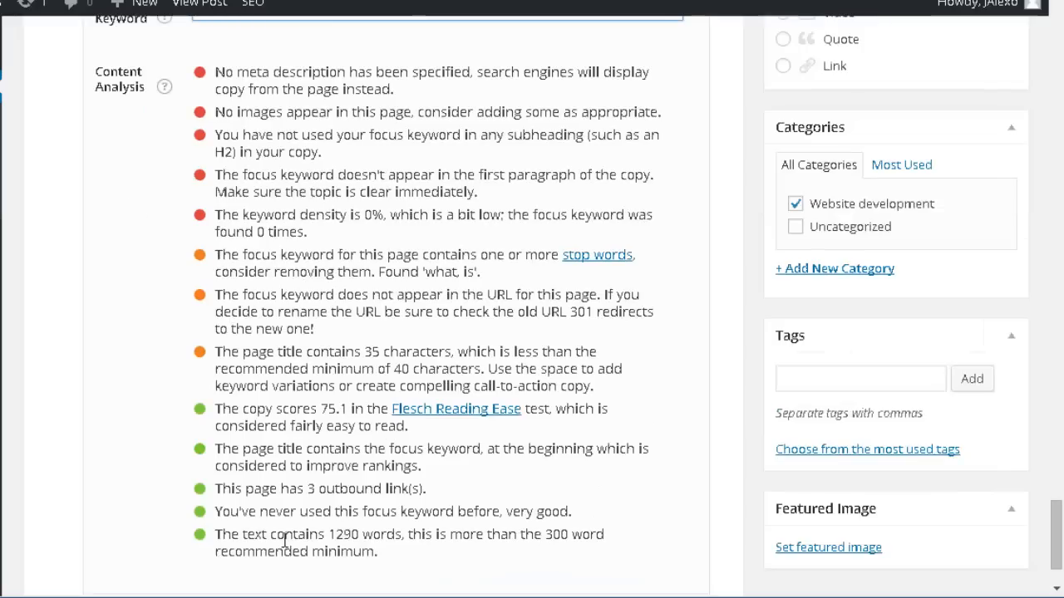
scroll(220, 540, "down", 1)
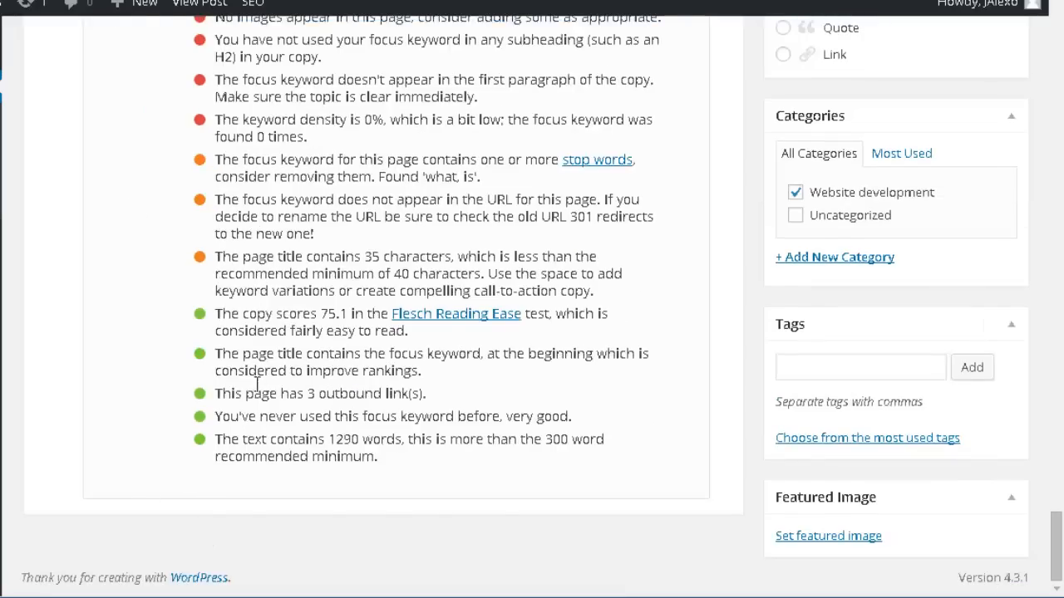
scroll(231, 374, "up", 1)
scroll(336, 341, "up", 1)
scroll(311, 339, "down", 1)
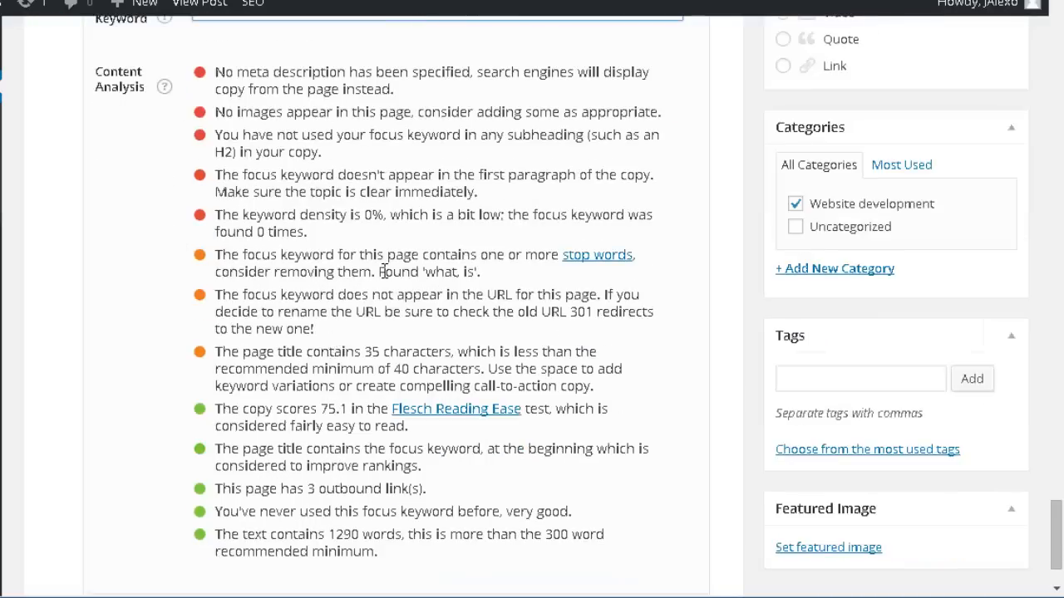
scroll(399, 266, "up", 1)
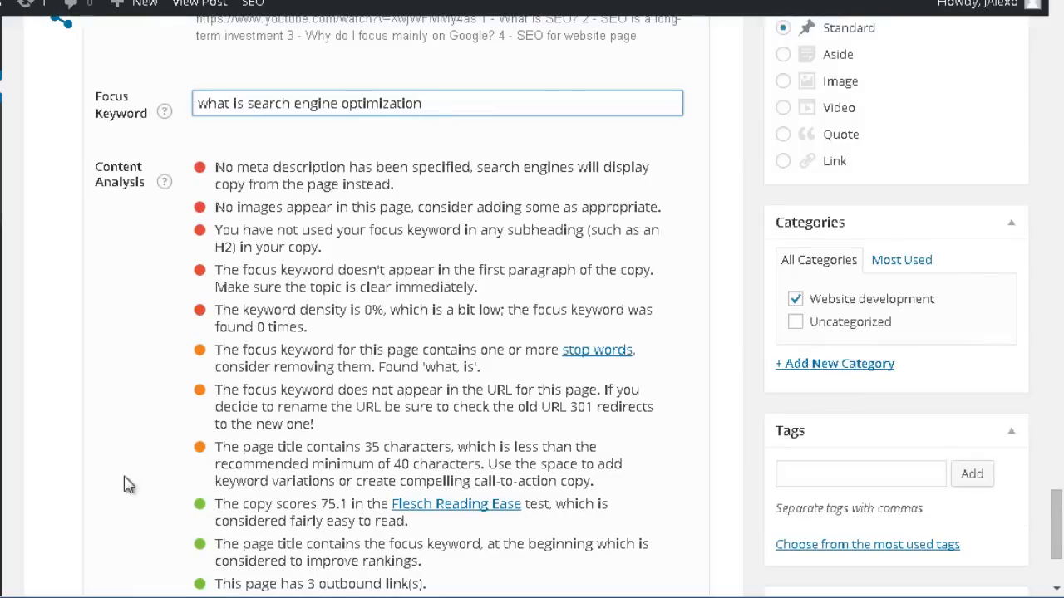
scroll(130, 485, "down", 1)
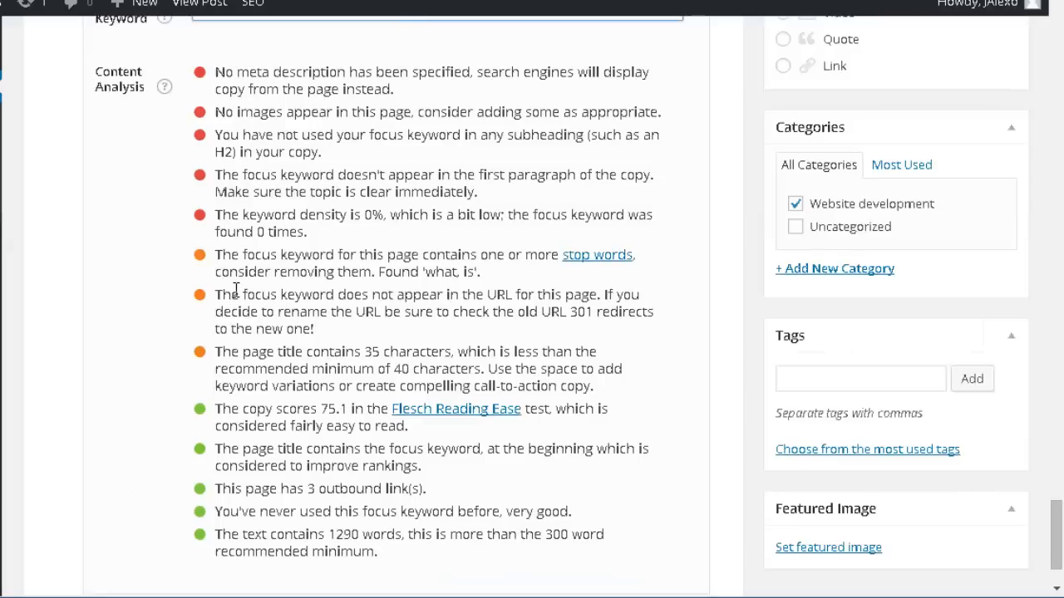
scroll(237, 289, "up", 1)
scroll(236, 288, "up", 2)
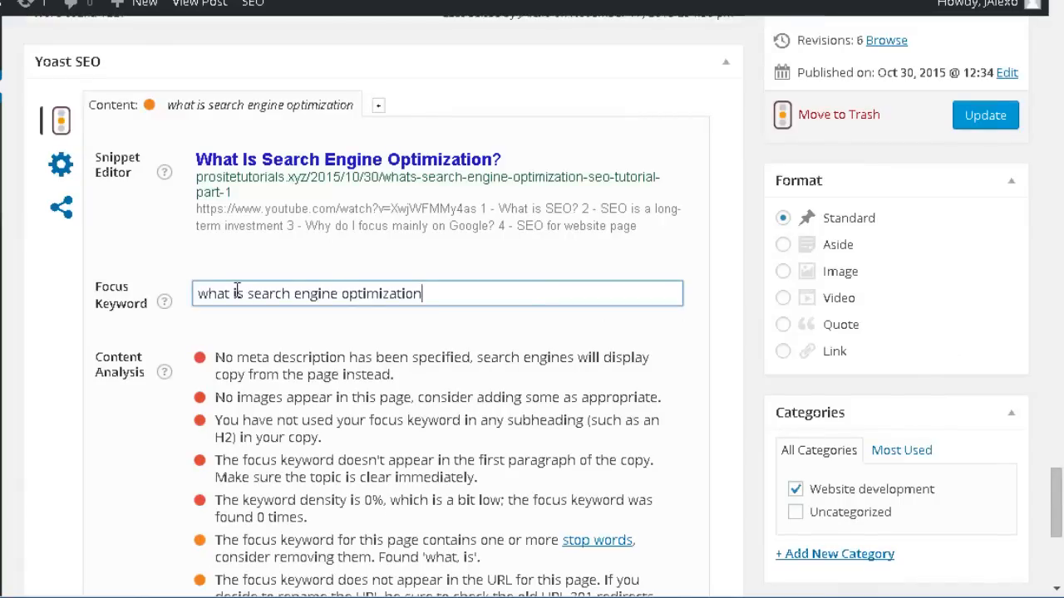
scroll(236, 291, "down", 2)
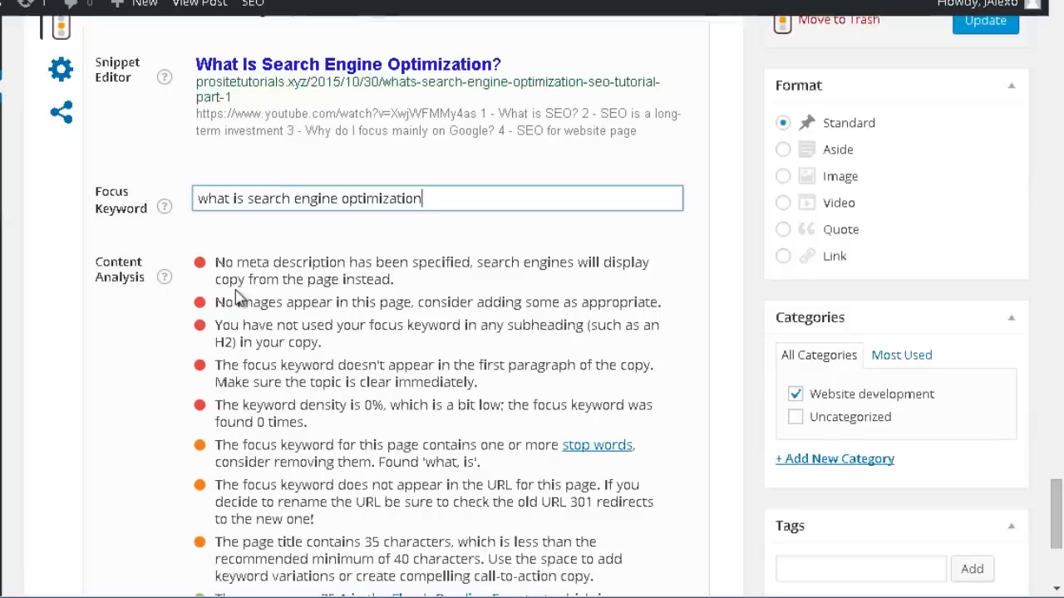
scroll(316, 342, "up", 1)
scroll(316, 343, "down", 2)
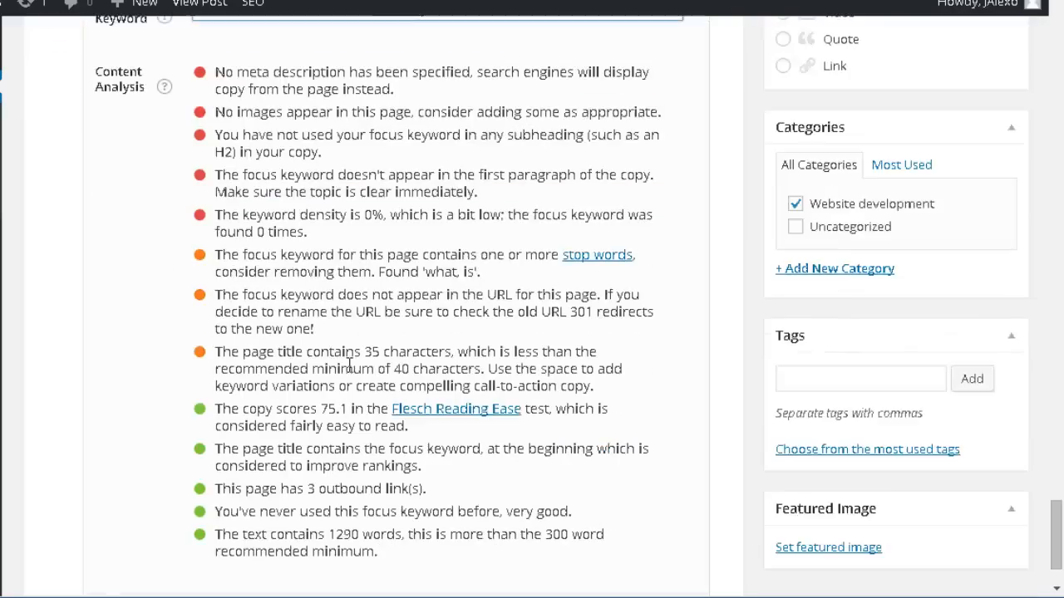
scroll(268, 229, "up", 1)
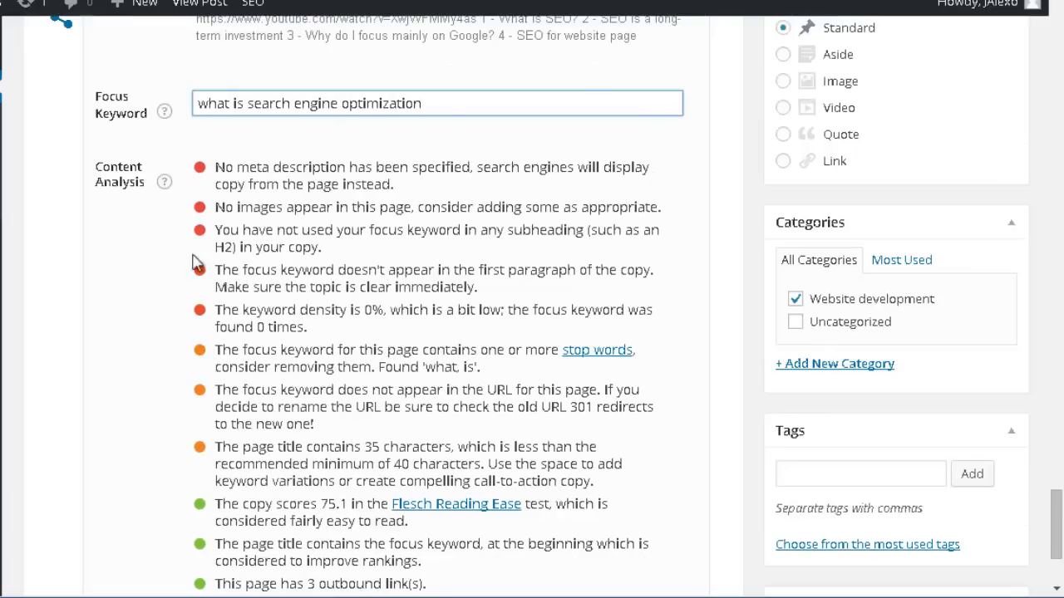
scroll(316, 391, "up", 2)
scroll(263, 453, "down", 4)
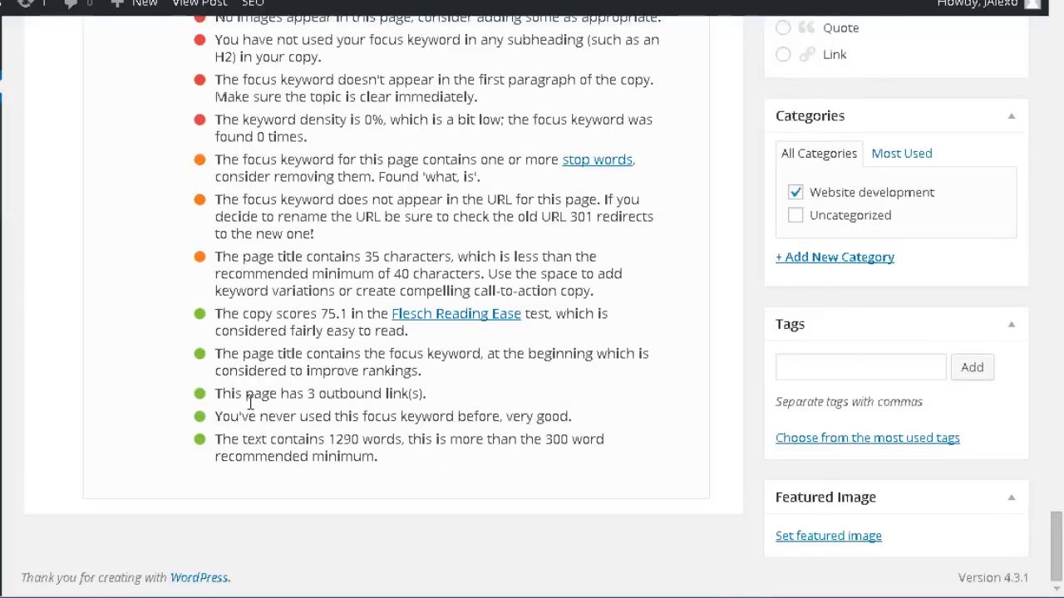
scroll(250, 398, "up", 1)
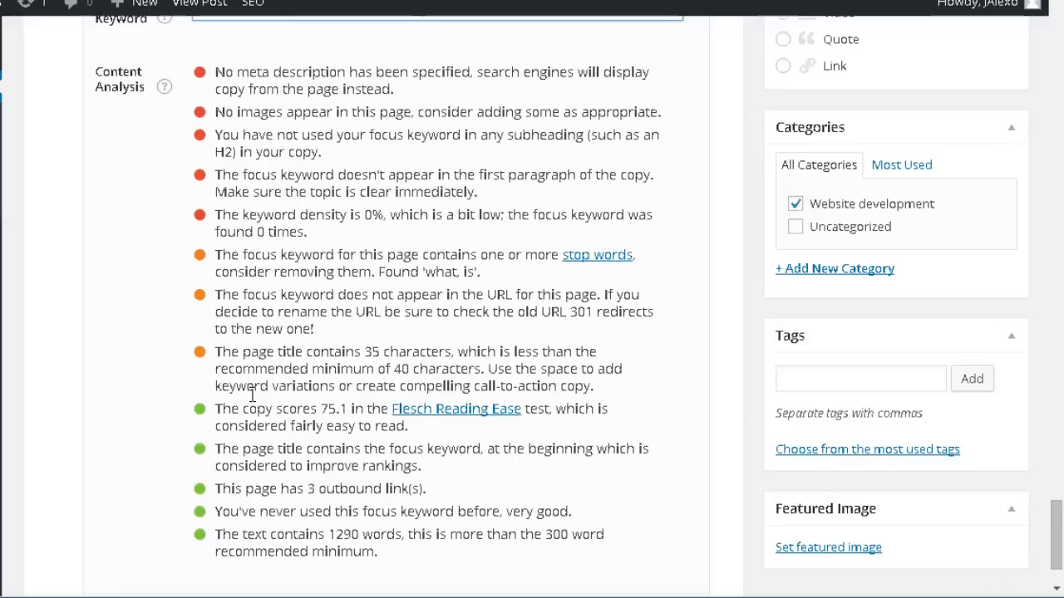
scroll(252, 395, "up", 1)
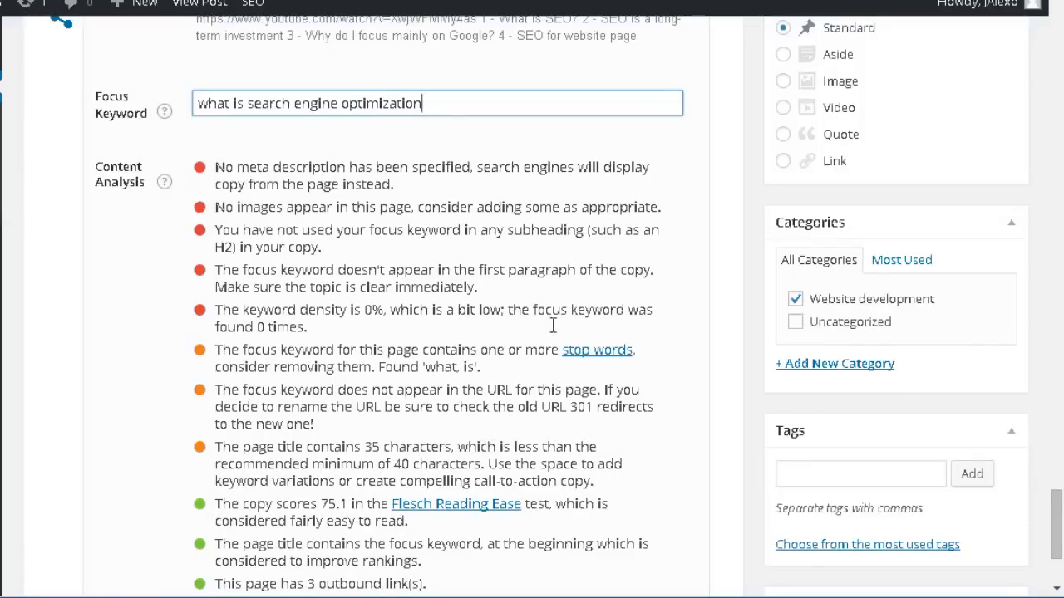
scroll(554, 329, "up", 3)
scroll(554, 330, "up", 1)
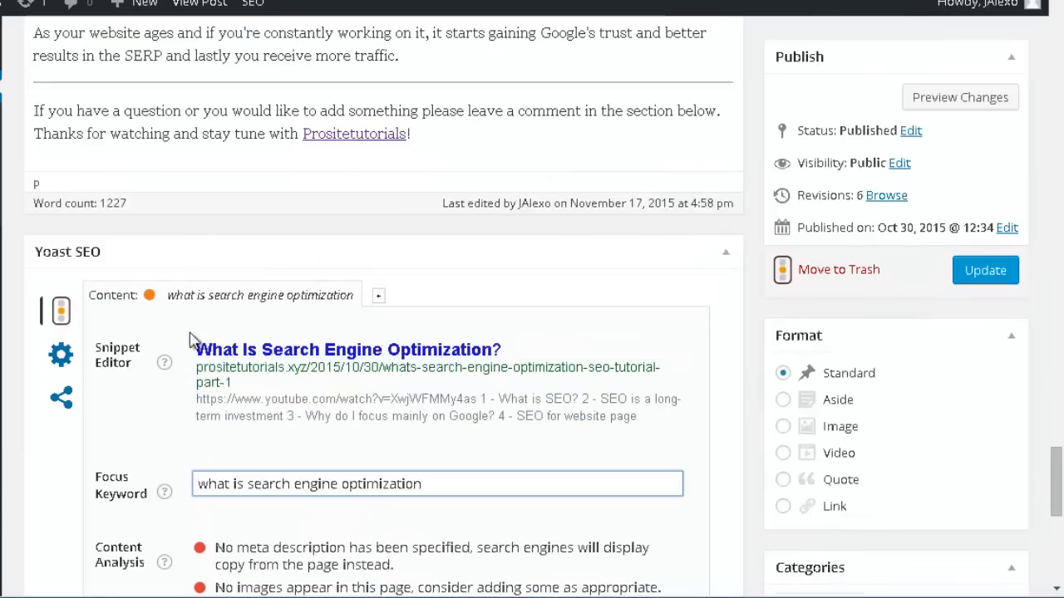
left_click(510, 350)
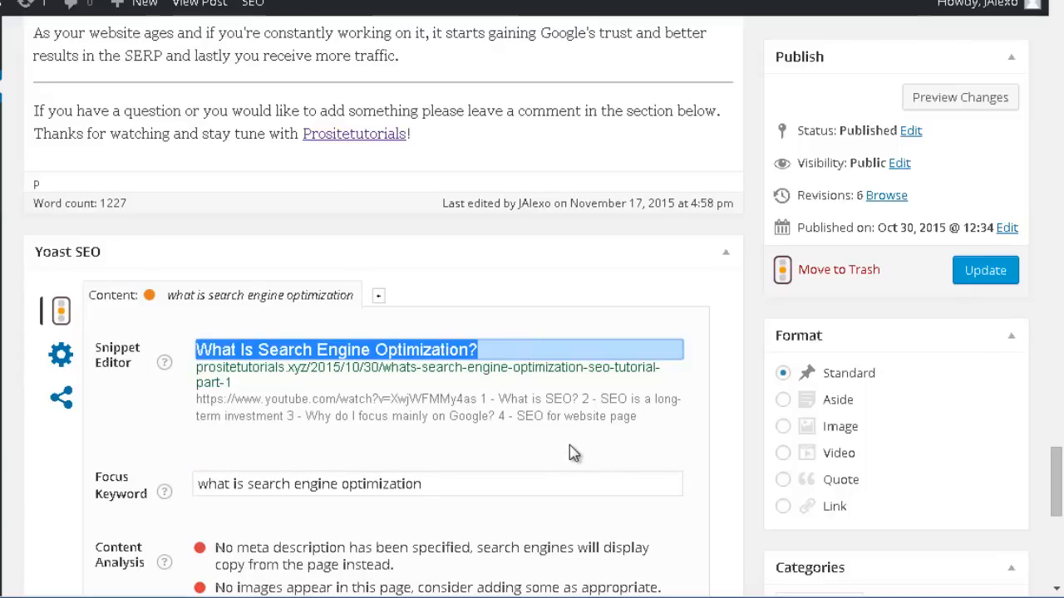
type("W")
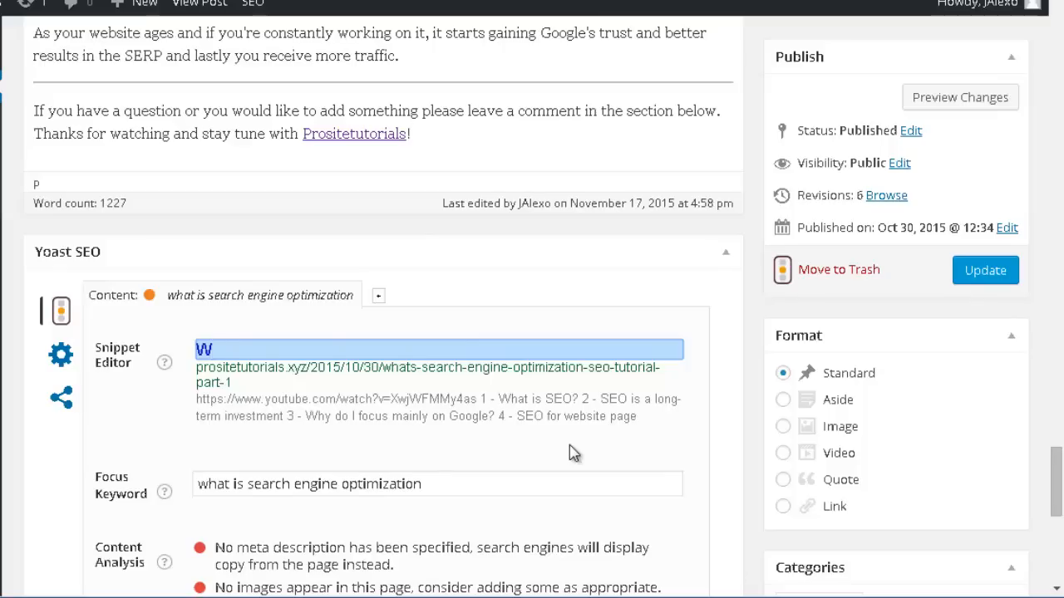
key("ctrl+z")
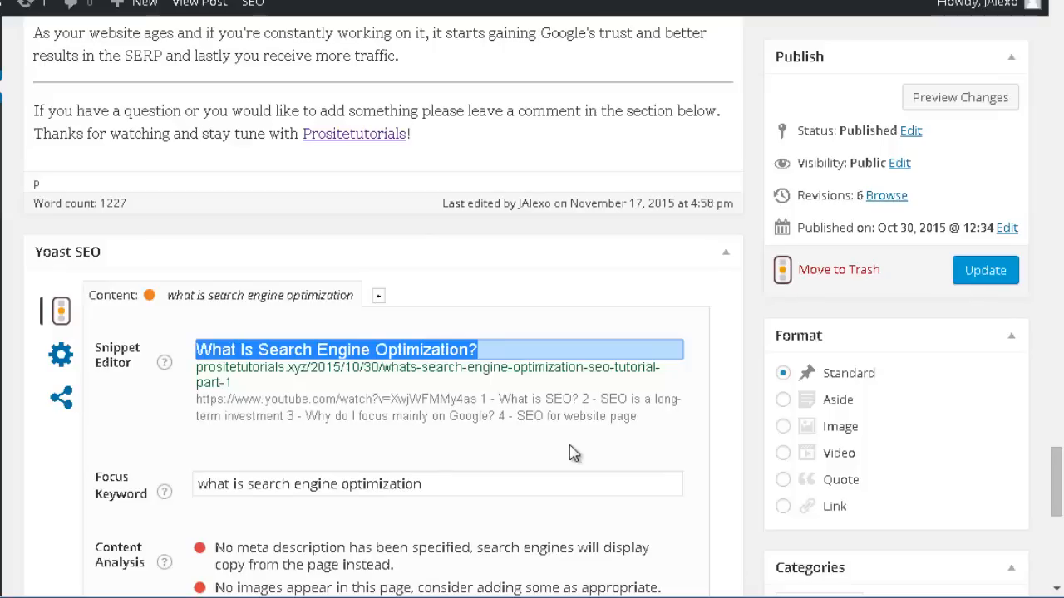
Set the post's meta description in the Yoast snippet editor to "Discover what is SEO" and check the updated content analysis.
left_click(361, 397)
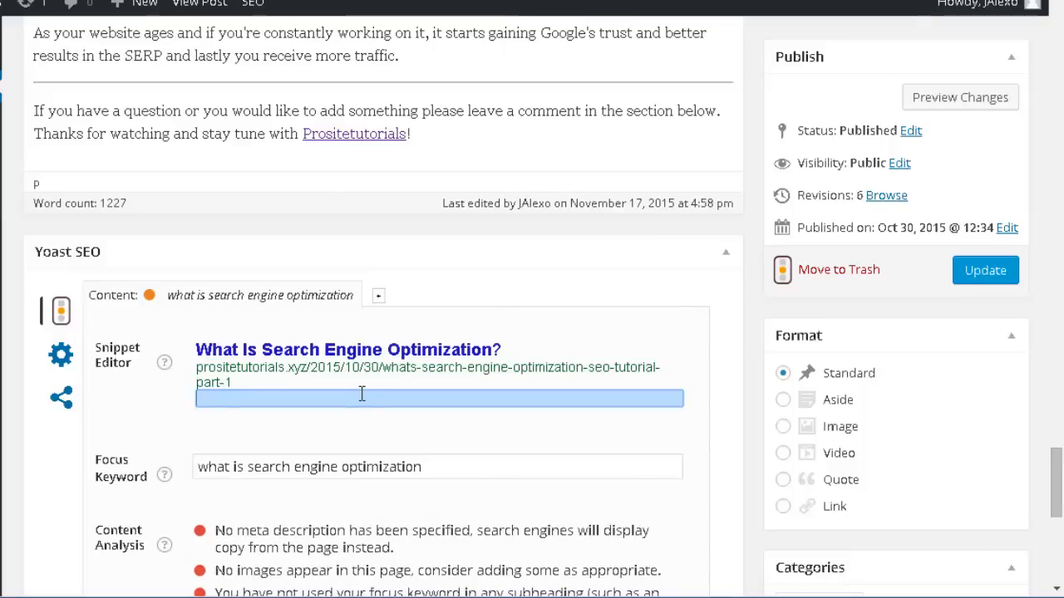
type("Discover what is")
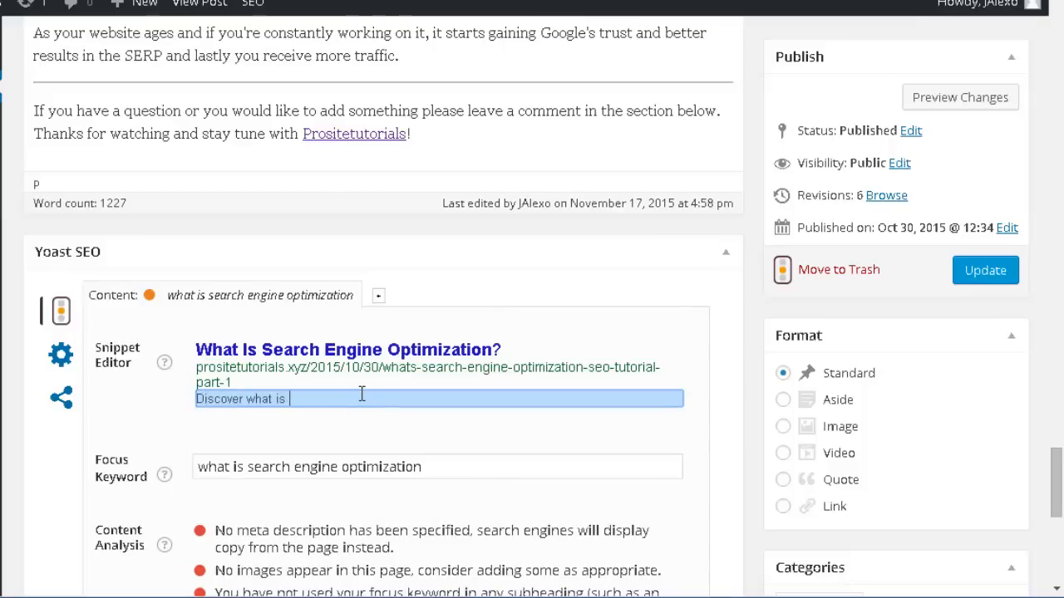
type(" SEO")
scroll(304, 445, "down", 2)
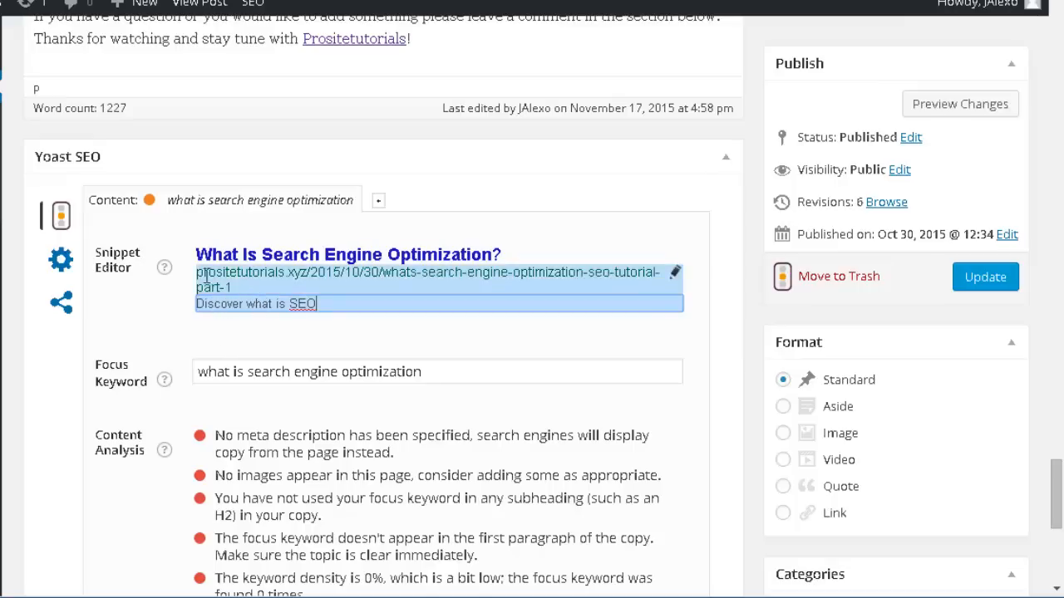
scroll(439, 324, "down", 1)
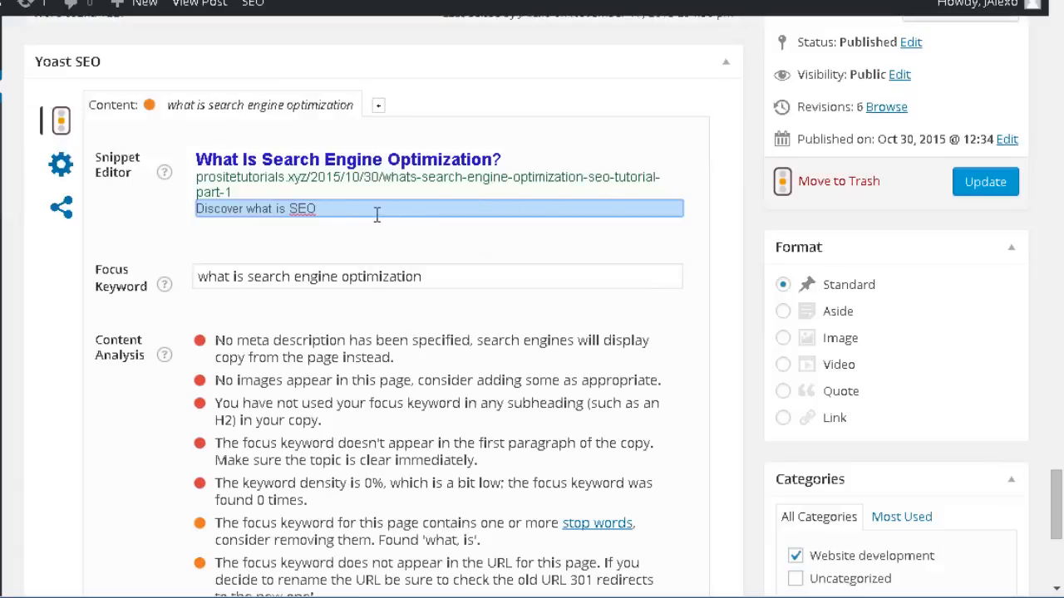
left_click(309, 159)
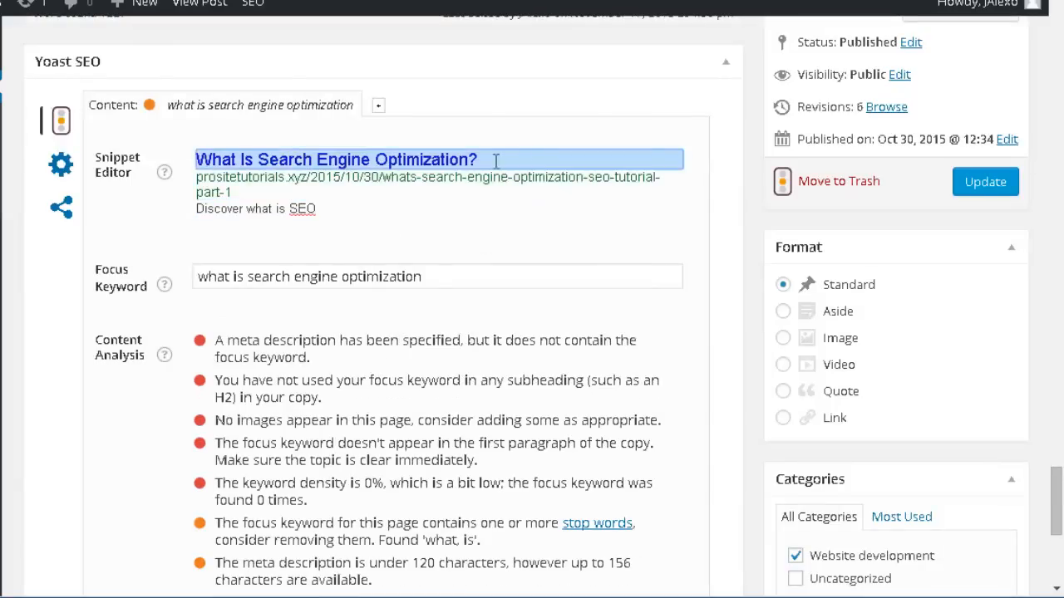
left_click(460, 209)
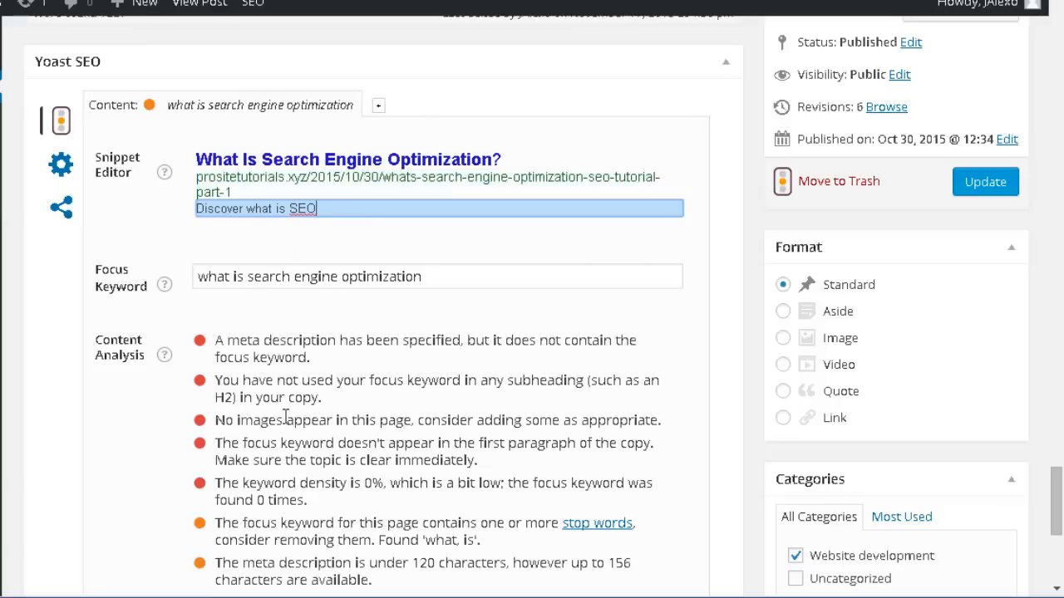
scroll(300, 415, "up", 1)
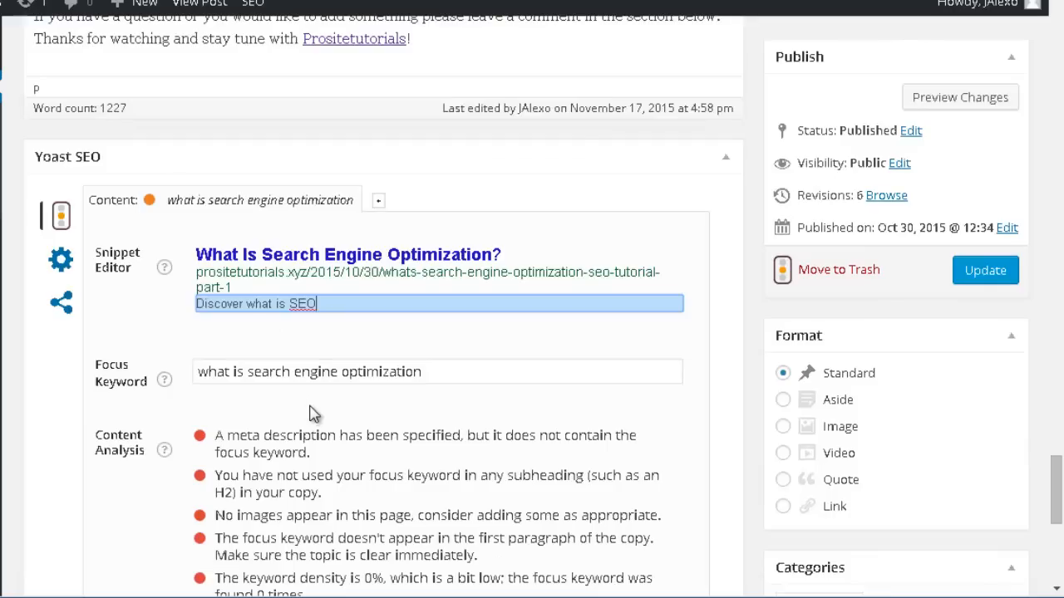
Try noindex as the post's Meta Robots Index value in the Yoast advanced settings and return it to index.
left_click(60, 261)
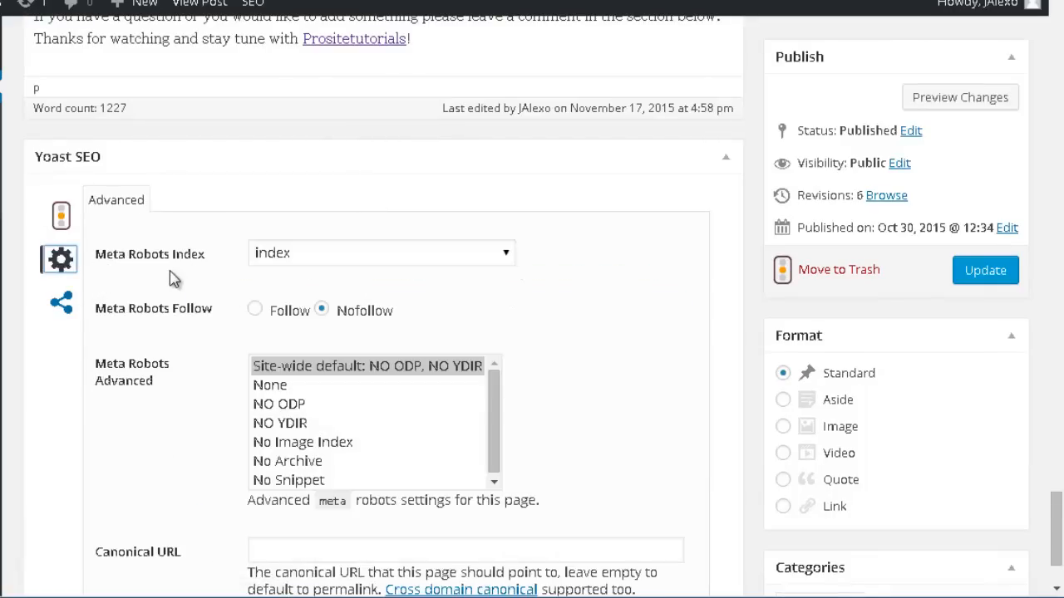
left_click(340, 260)
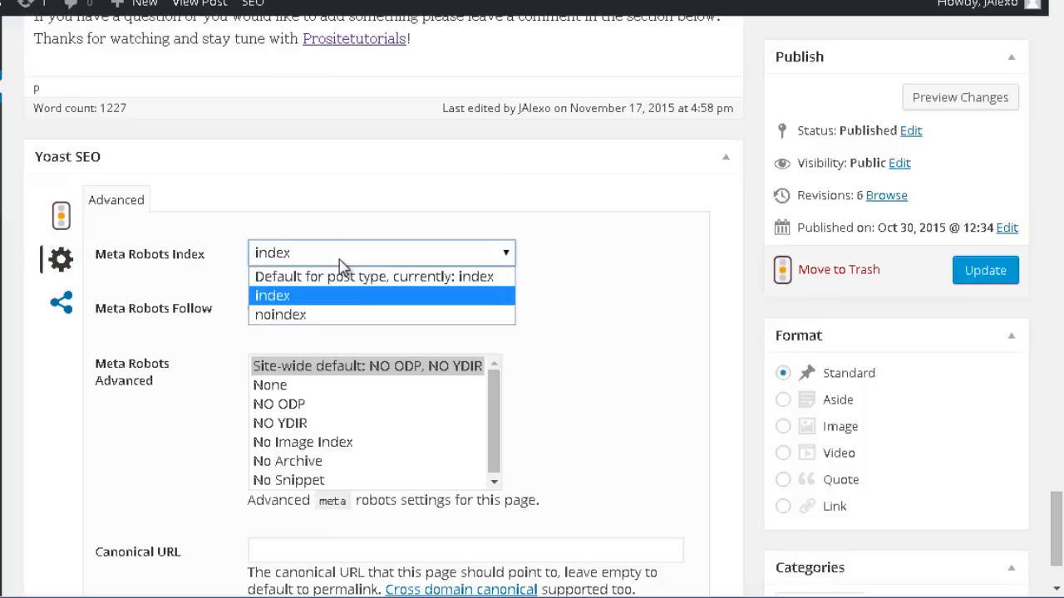
left_click(274, 317)
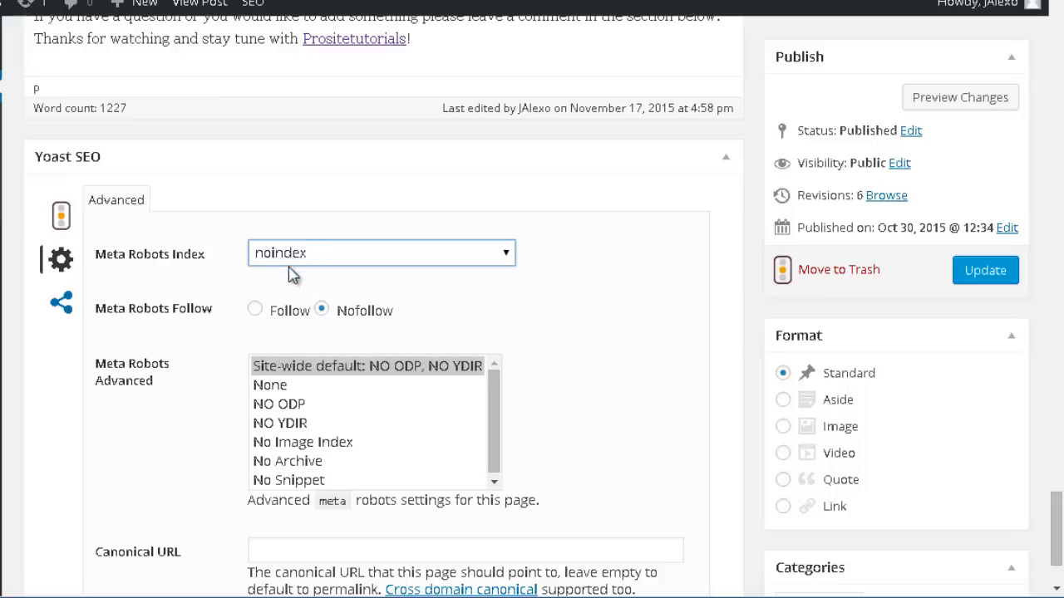
left_click(429, 257)
left_click(386, 296)
Try Follow for the post's Meta Robots Follow setting and switch it back to Nofollow.
scroll(199, 332, "down", 2)
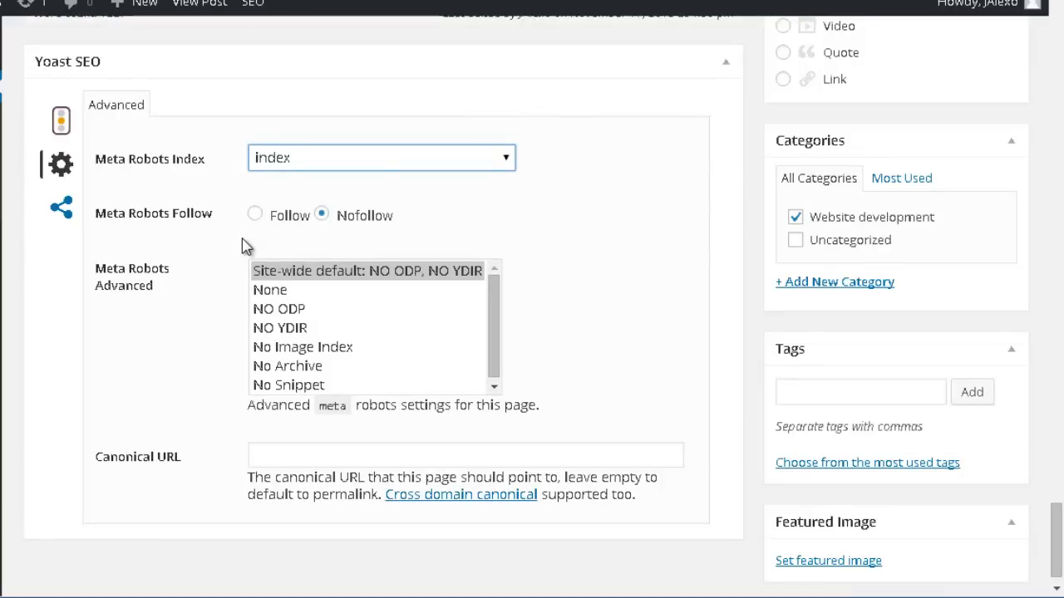
left_click(273, 218)
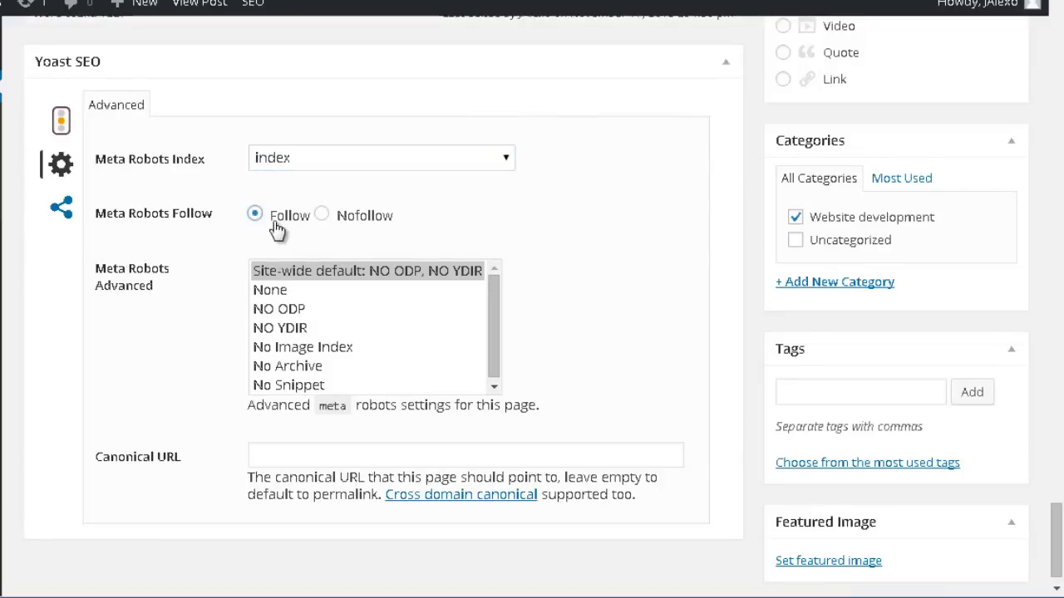
left_click(323, 215)
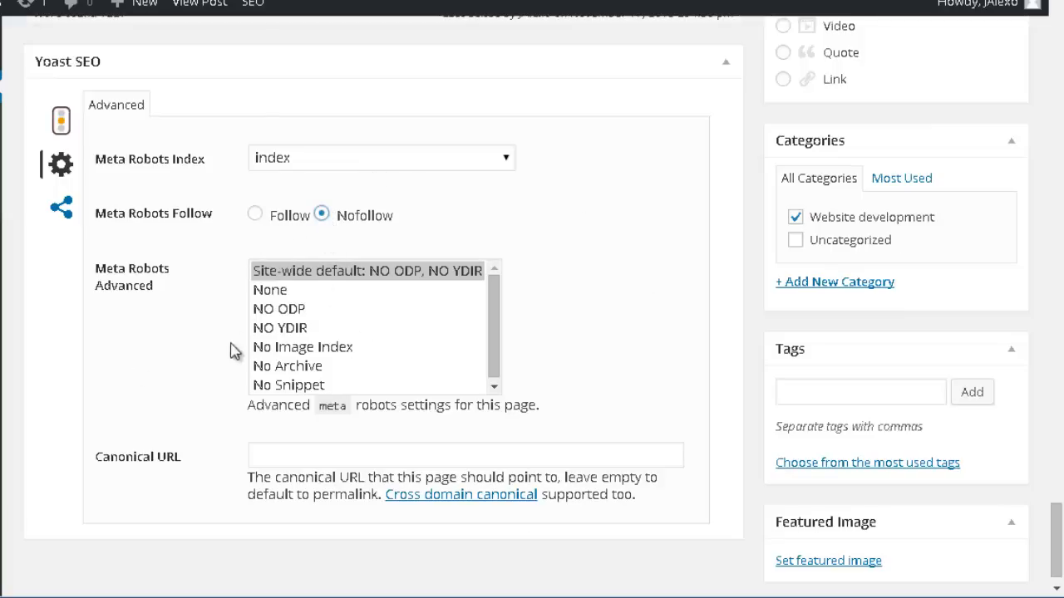
Examine the remaining Yoast advanced settings of the post, including Meta Robots Advanced and the Canonical URL field.
scroll(247, 488, "up", 2)
scroll(247, 489, "down", 2)
scroll(119, 380, "up", 1)
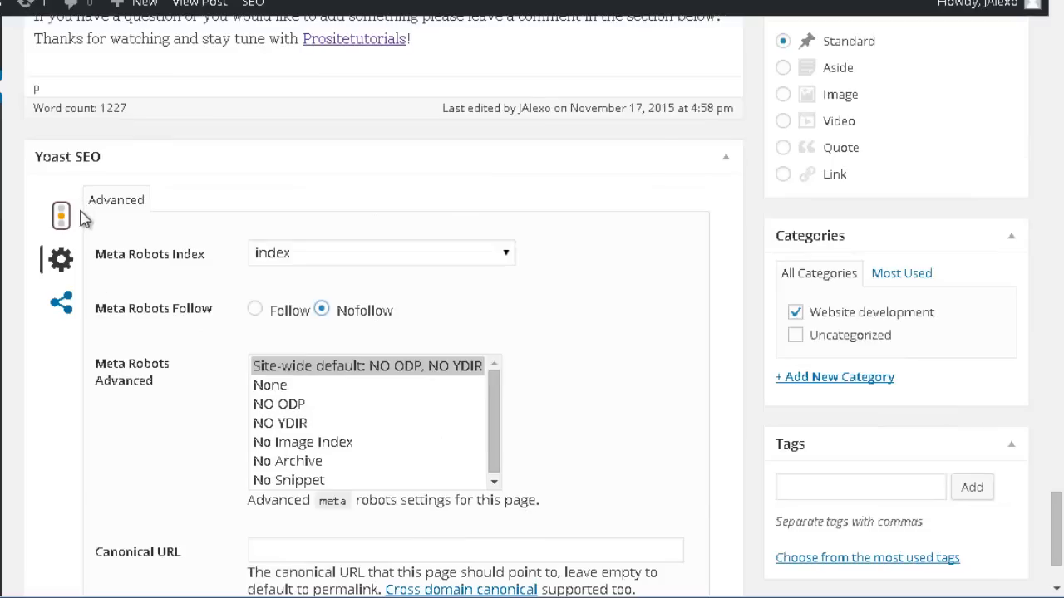
scroll(84, 218, "down", 1)
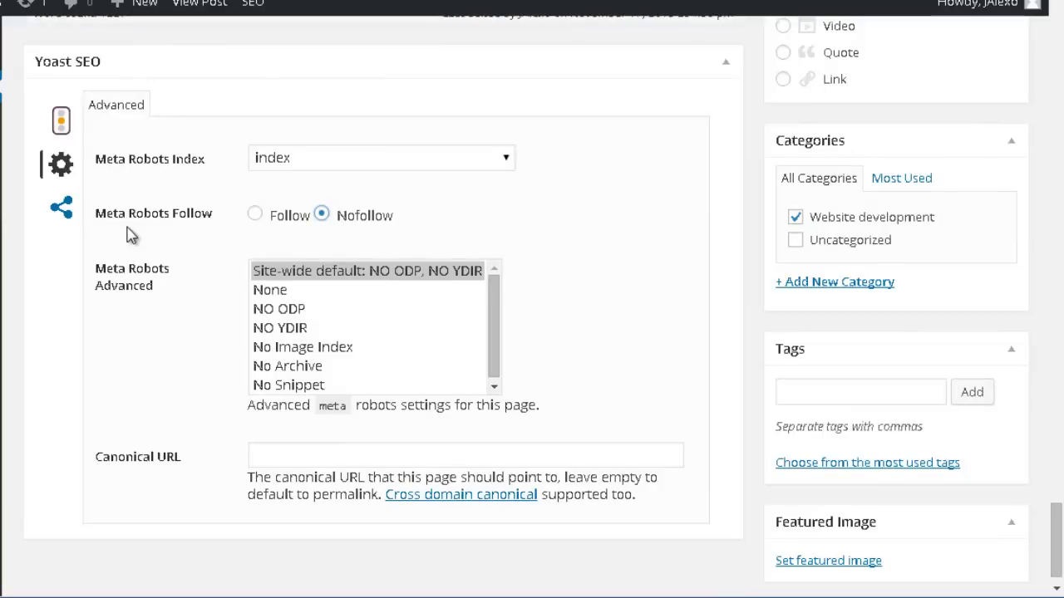
scroll(167, 315, "down", 1)
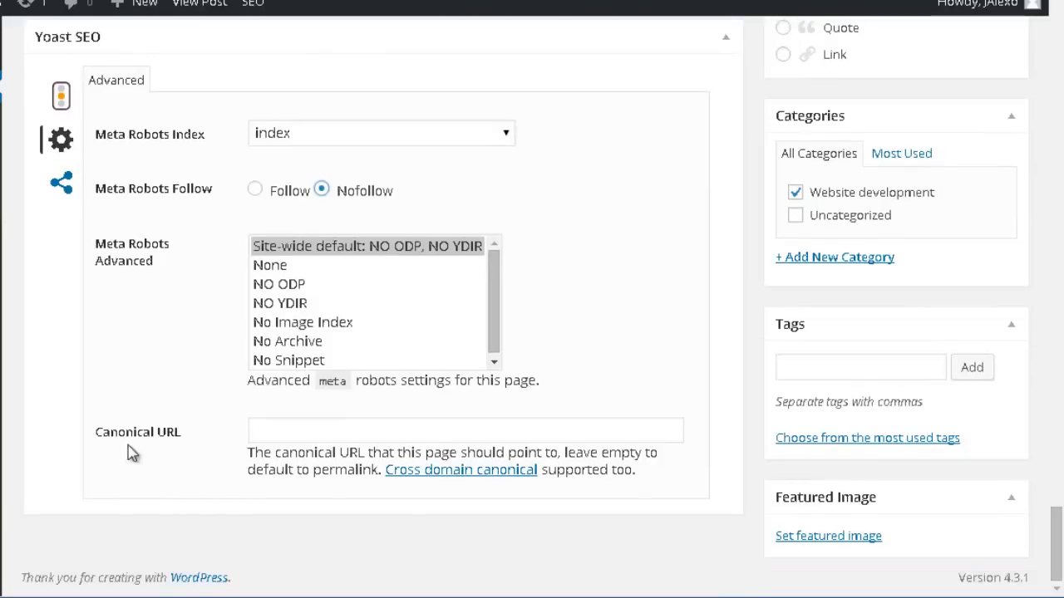
left_click(297, 434)
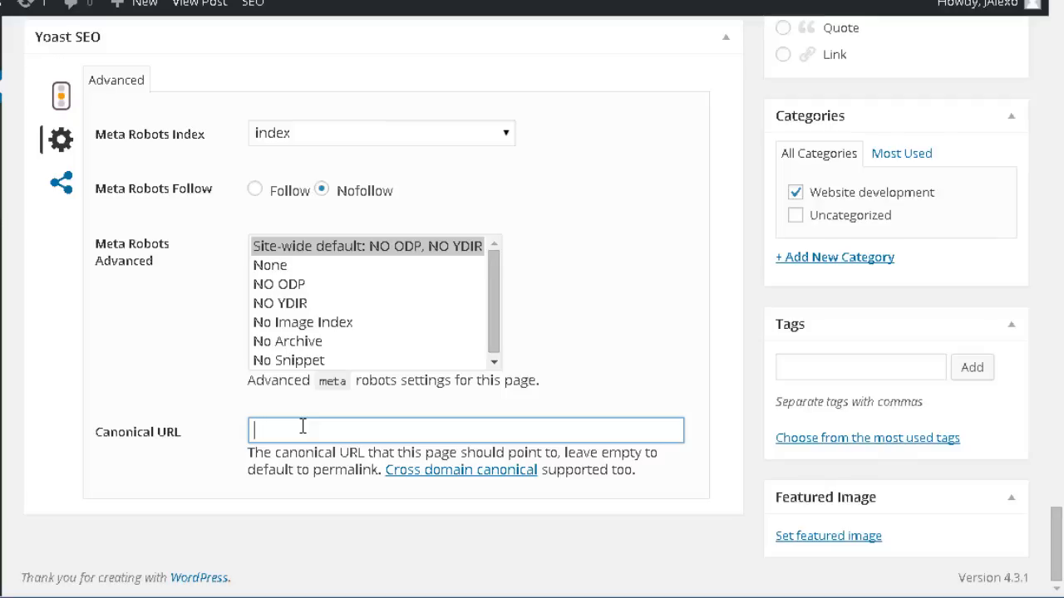
scroll(387, 357, "up", 4)
scroll(388, 399, "down", 2)
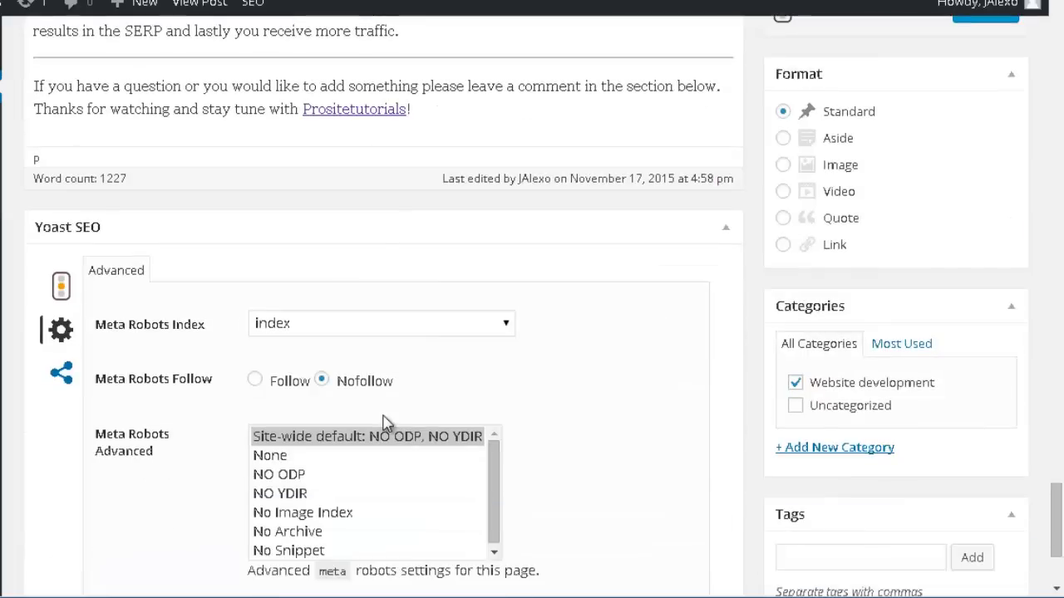
scroll(285, 430, "down", 2)
Review the post's Yoast social sharing settings for title, description and image on Facebook, Twitter and Google+.
left_click(61, 285)
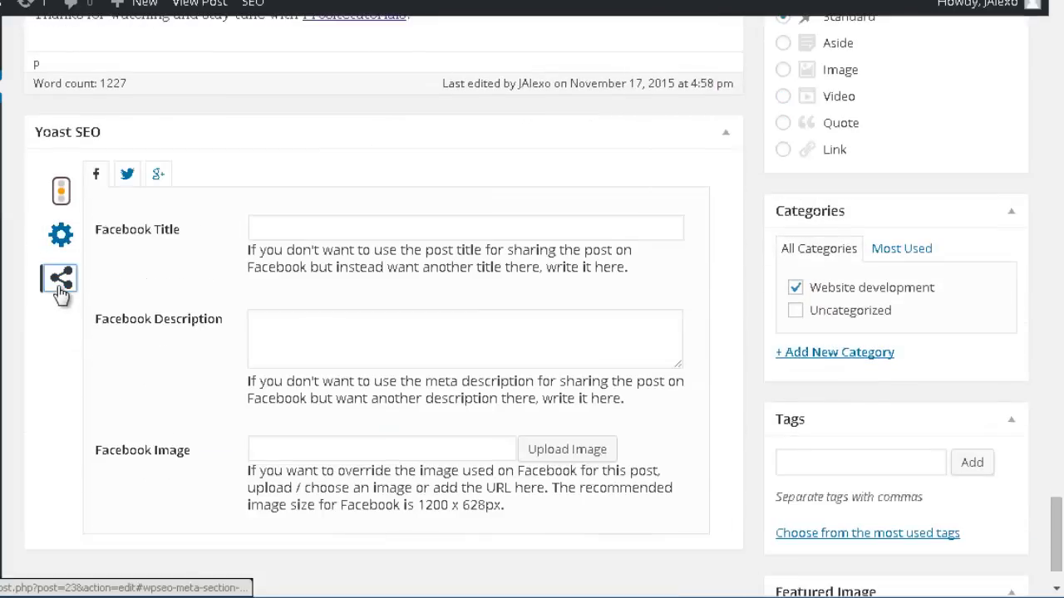
scroll(91, 375, "down", 2)
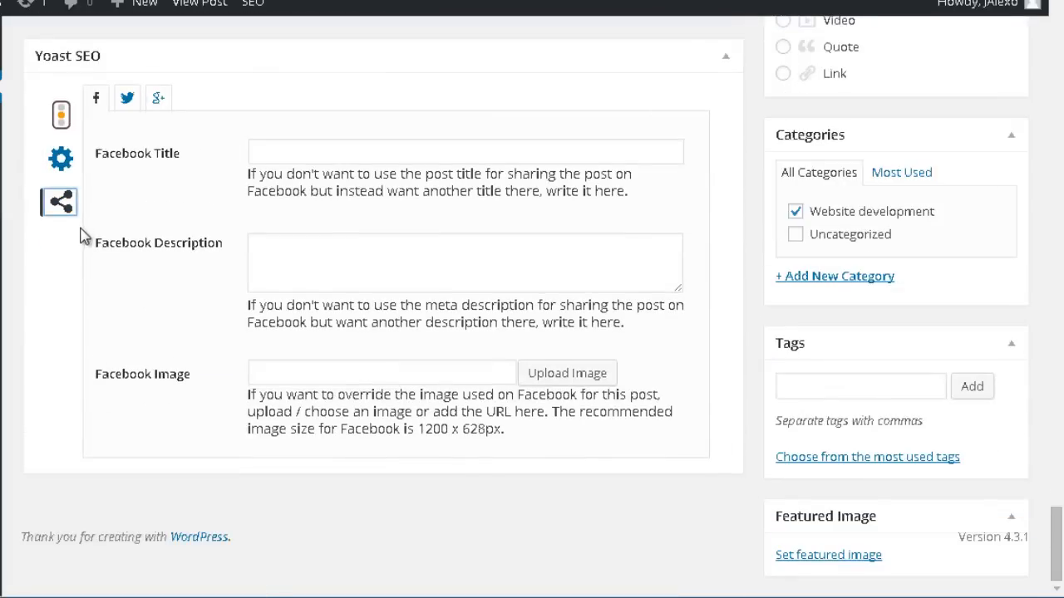
scroll(84, 237, "up", 2)
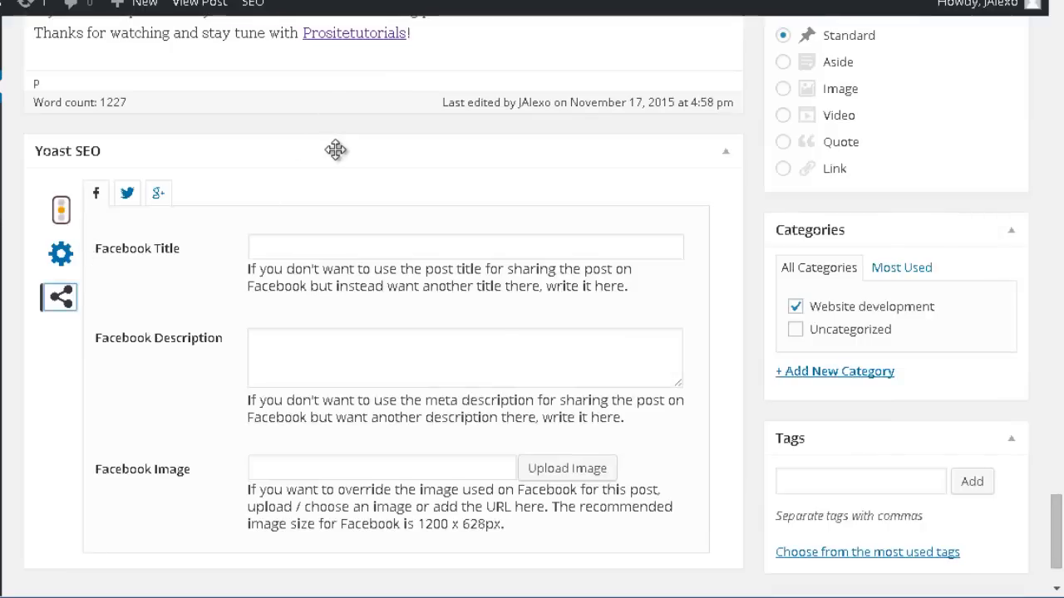
scroll(257, 172, "down", 2)
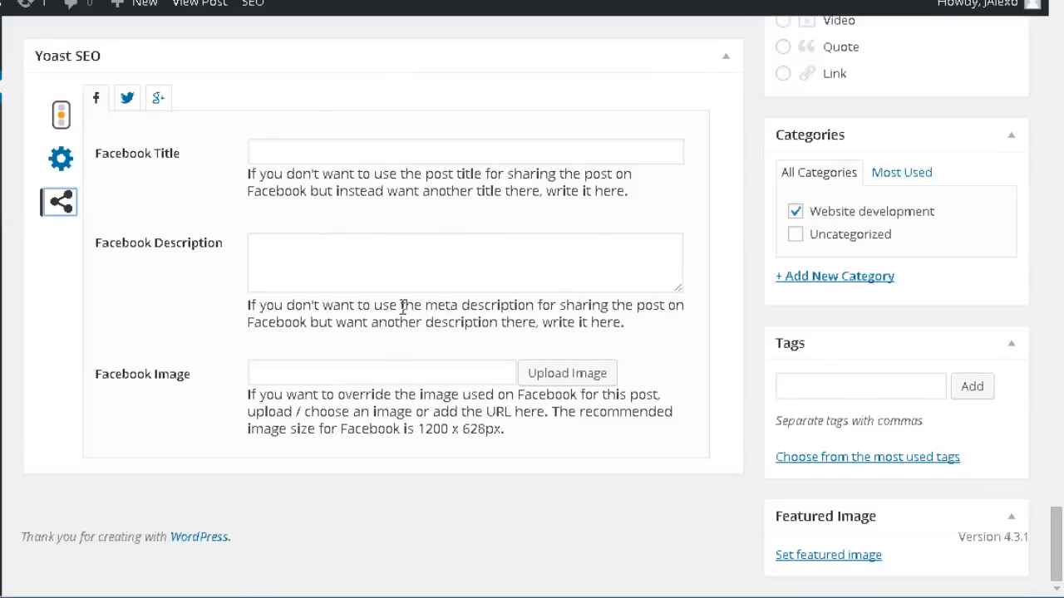
scroll(133, 117, "up", 2)
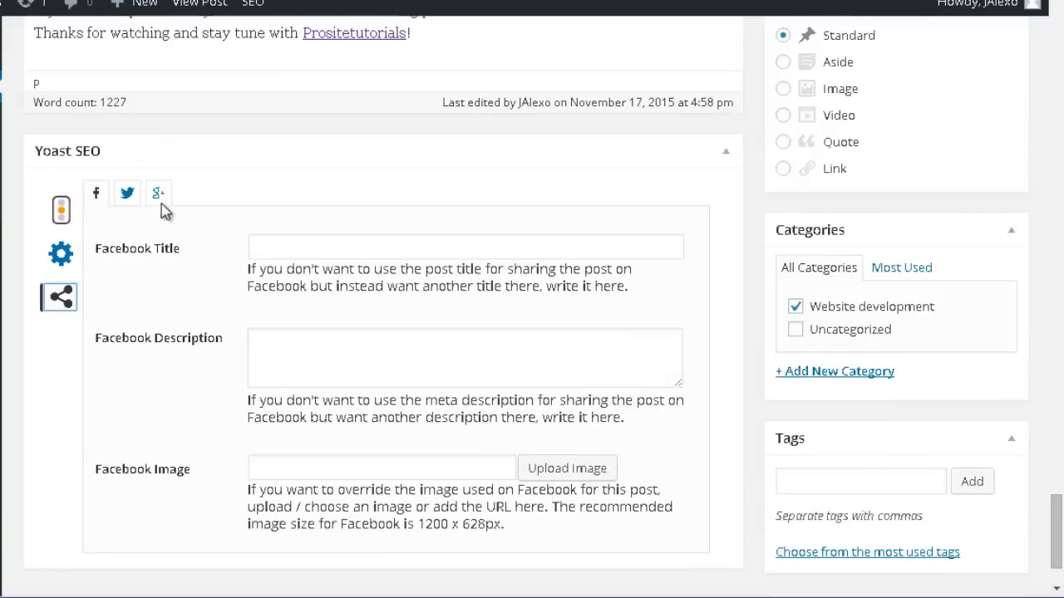
scroll(201, 229, "down", 2)
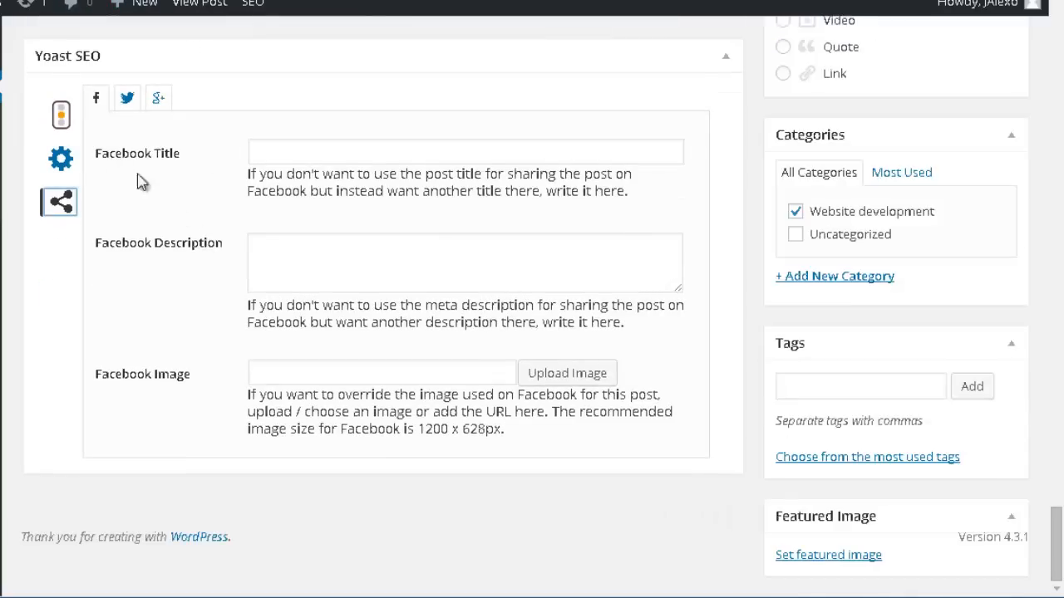
left_click(301, 154)
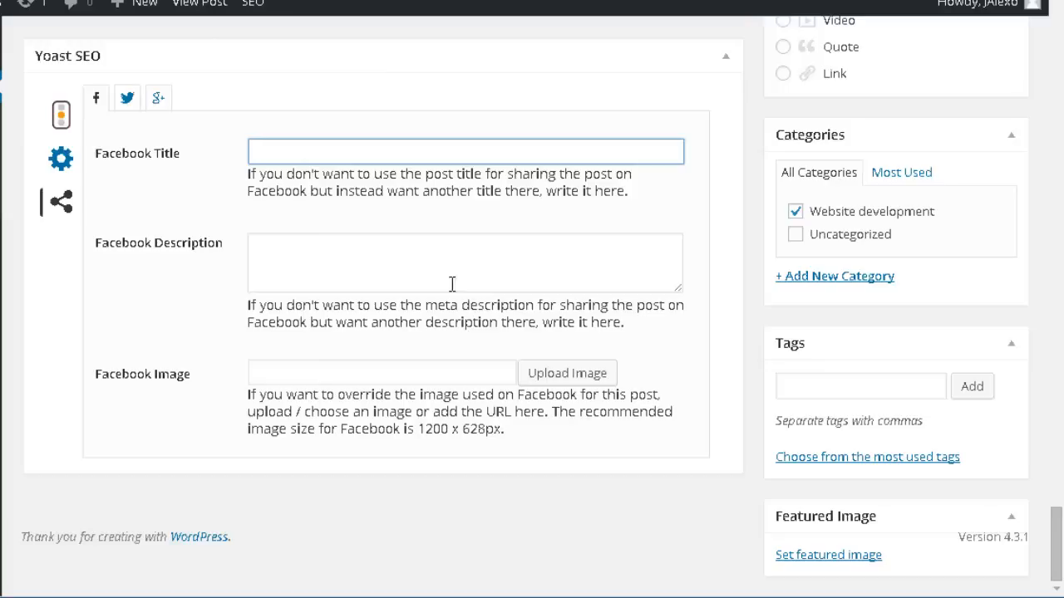
left_click(334, 366)
left_click(128, 99)
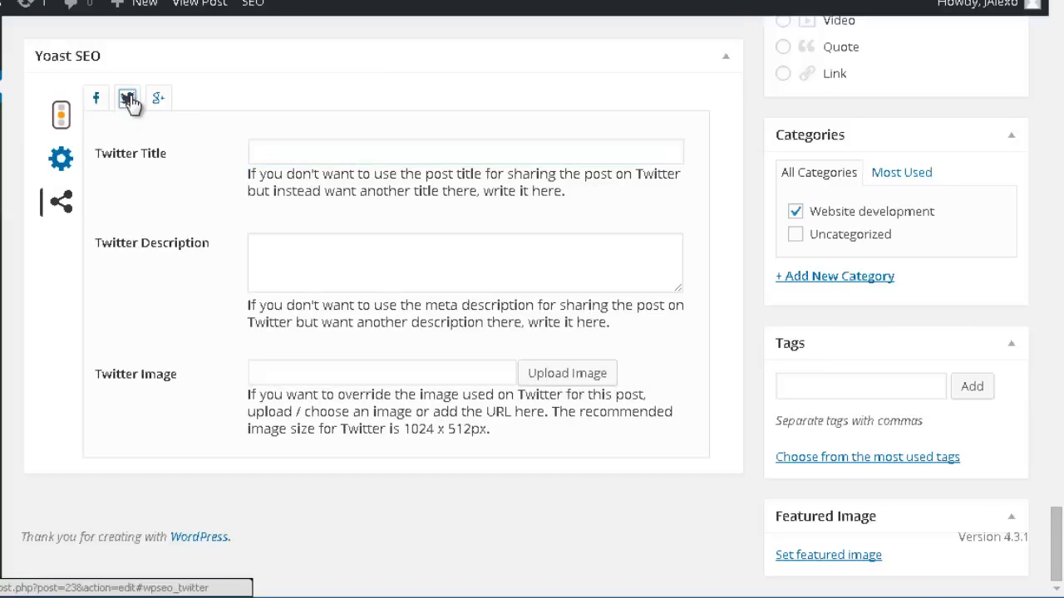
left_click(159, 99)
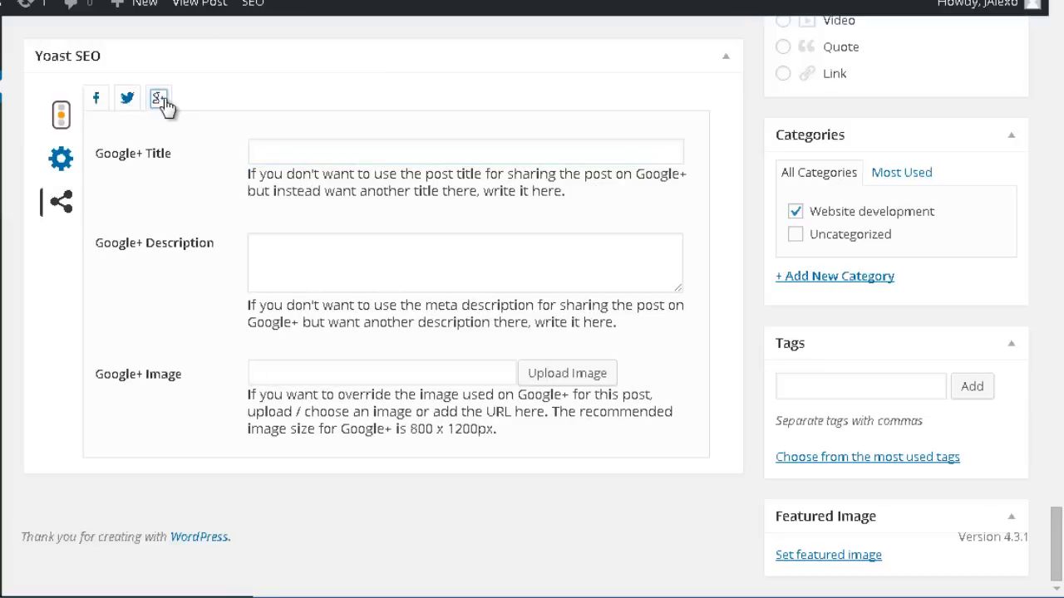
Look back through the post's content up to the topic list near its beginning.
scroll(241, 228, "up", 15)
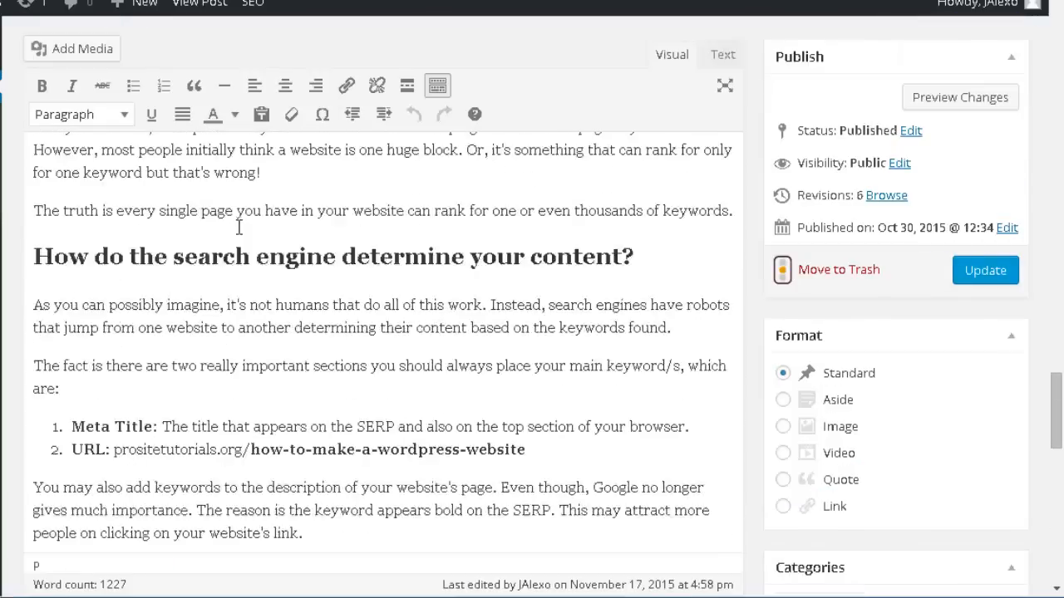
scroll(239, 227, "up", 15)
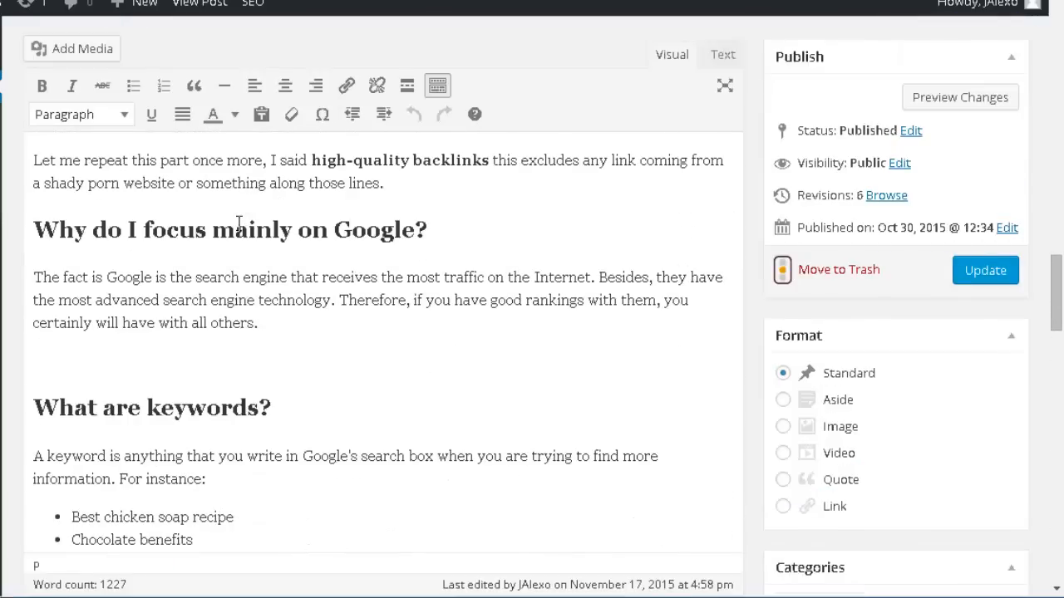
scroll(238, 223, "up", 15)
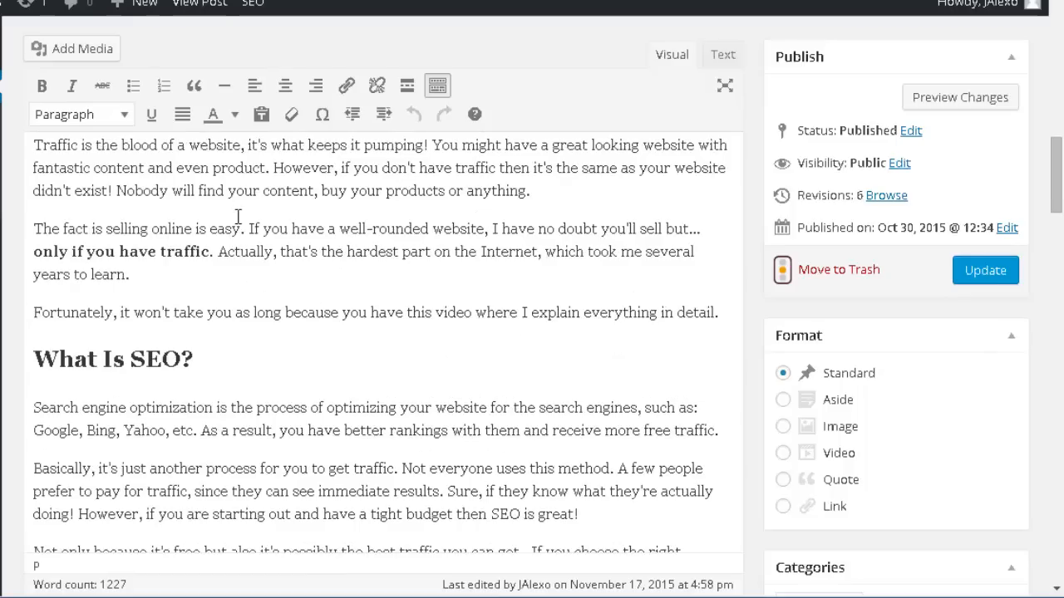
scroll(237, 218, "up", 3)
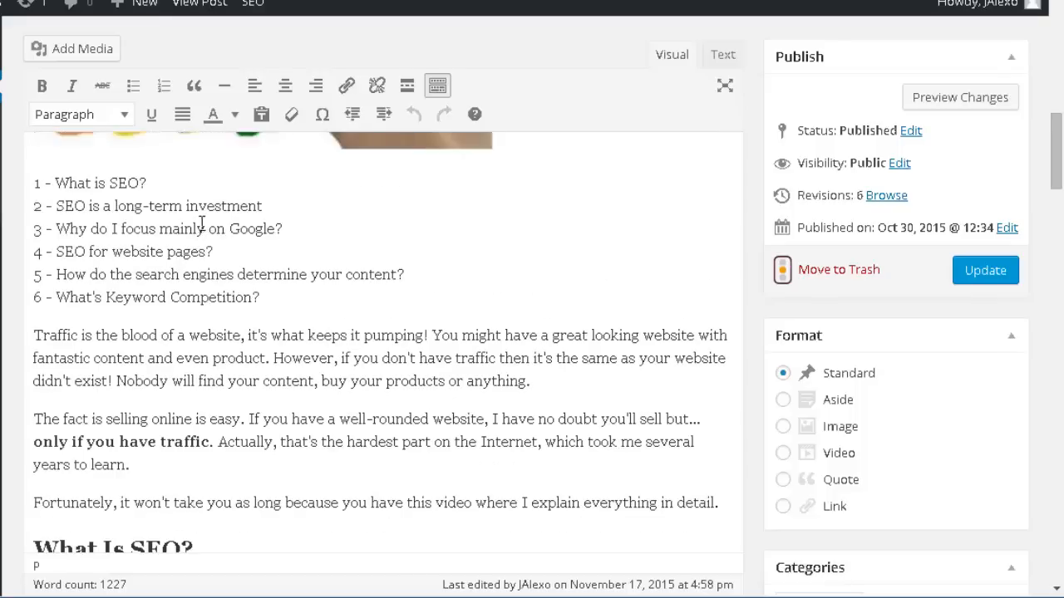